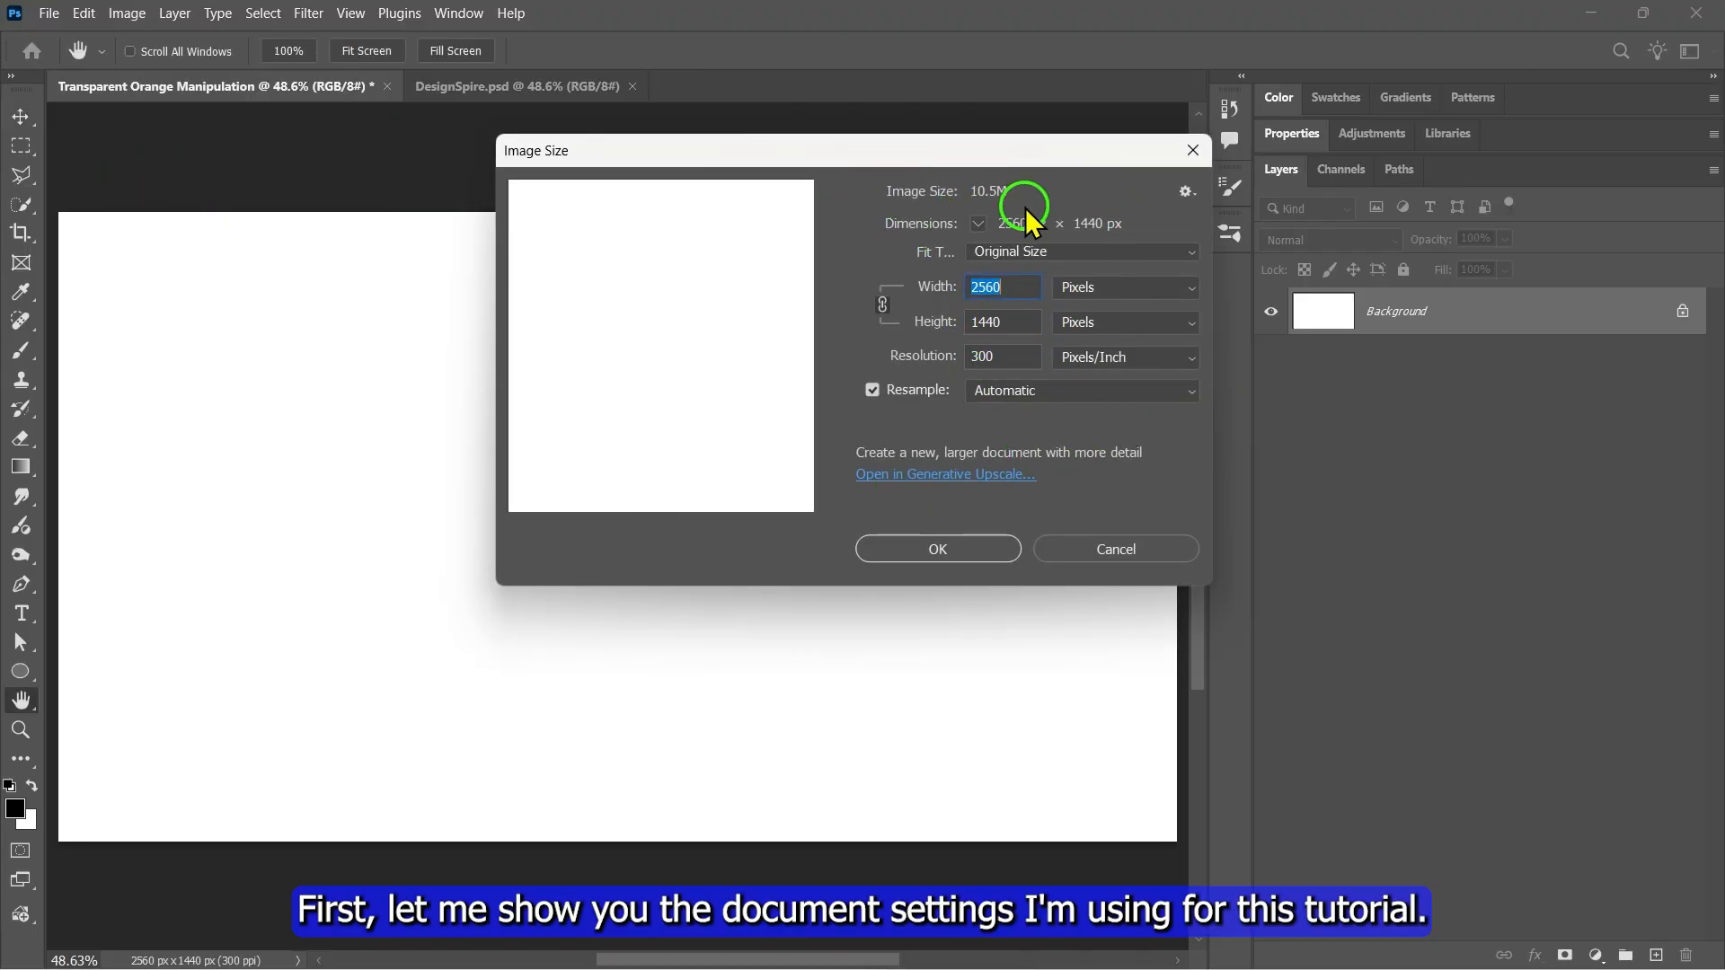
Place Tabletop.png in the document, scaled to about 50.7% so it spans the full canvas width along its lower edge.
{"action": "left_click", "coordinate": [932, 557]}
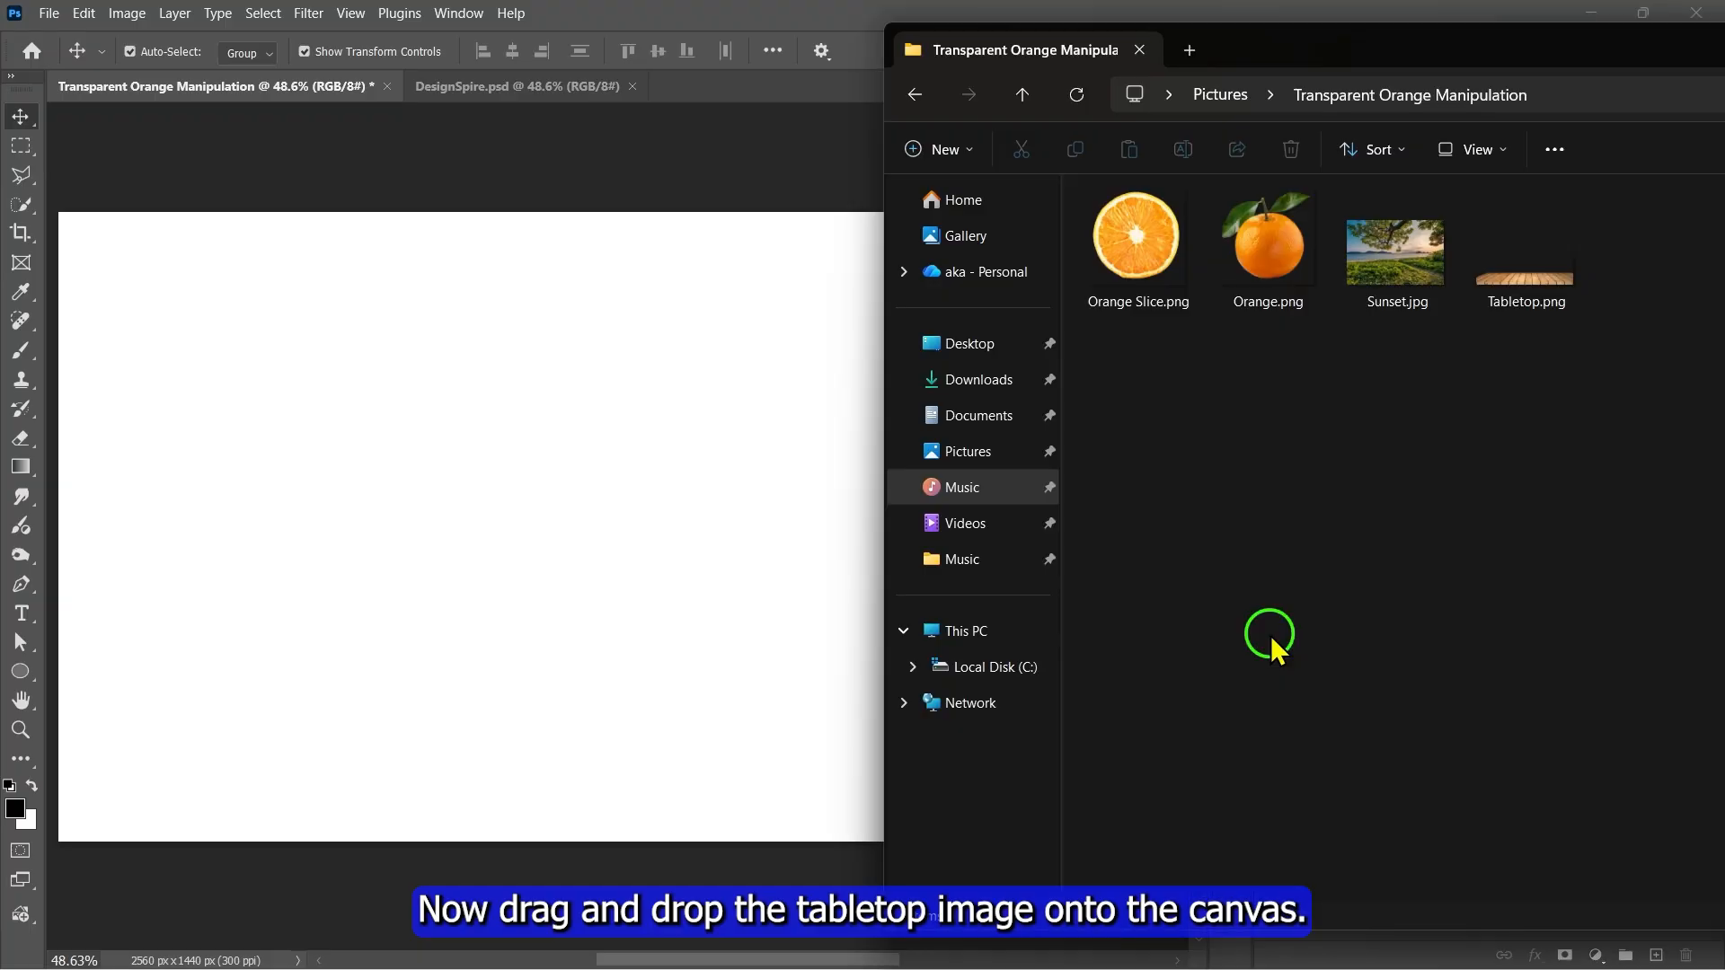
{"action": "left_click_drag", "start_coordinate": [1532, 270], "coordinate": [633, 519]}
{"action": "scroll", "coordinate": [1111, 744], "scroll_direction": "down", "scroll_amount": 2}
{"action": "left_click_drag", "start_coordinate": [1096, 724], "coordinate": [1101, 767]}
{"action": "scroll", "coordinate": [1175, 786], "scroll_direction": "down", "scroll_amount": 2}
{"action": "left_click_drag", "start_coordinate": [986, 734], "coordinate": [967, 752]}
{"action": "left_click_drag", "start_coordinate": [1079, 788], "coordinate": [1083, 790]}
{"action": "left_click_drag", "start_coordinate": [979, 753], "coordinate": [964, 750]}
{"action": "left_click_drag", "start_coordinate": [1065, 784], "coordinate": [1082, 790]}
{"action": "left_click_drag", "start_coordinate": [896, 754], "coordinate": [895, 780]}
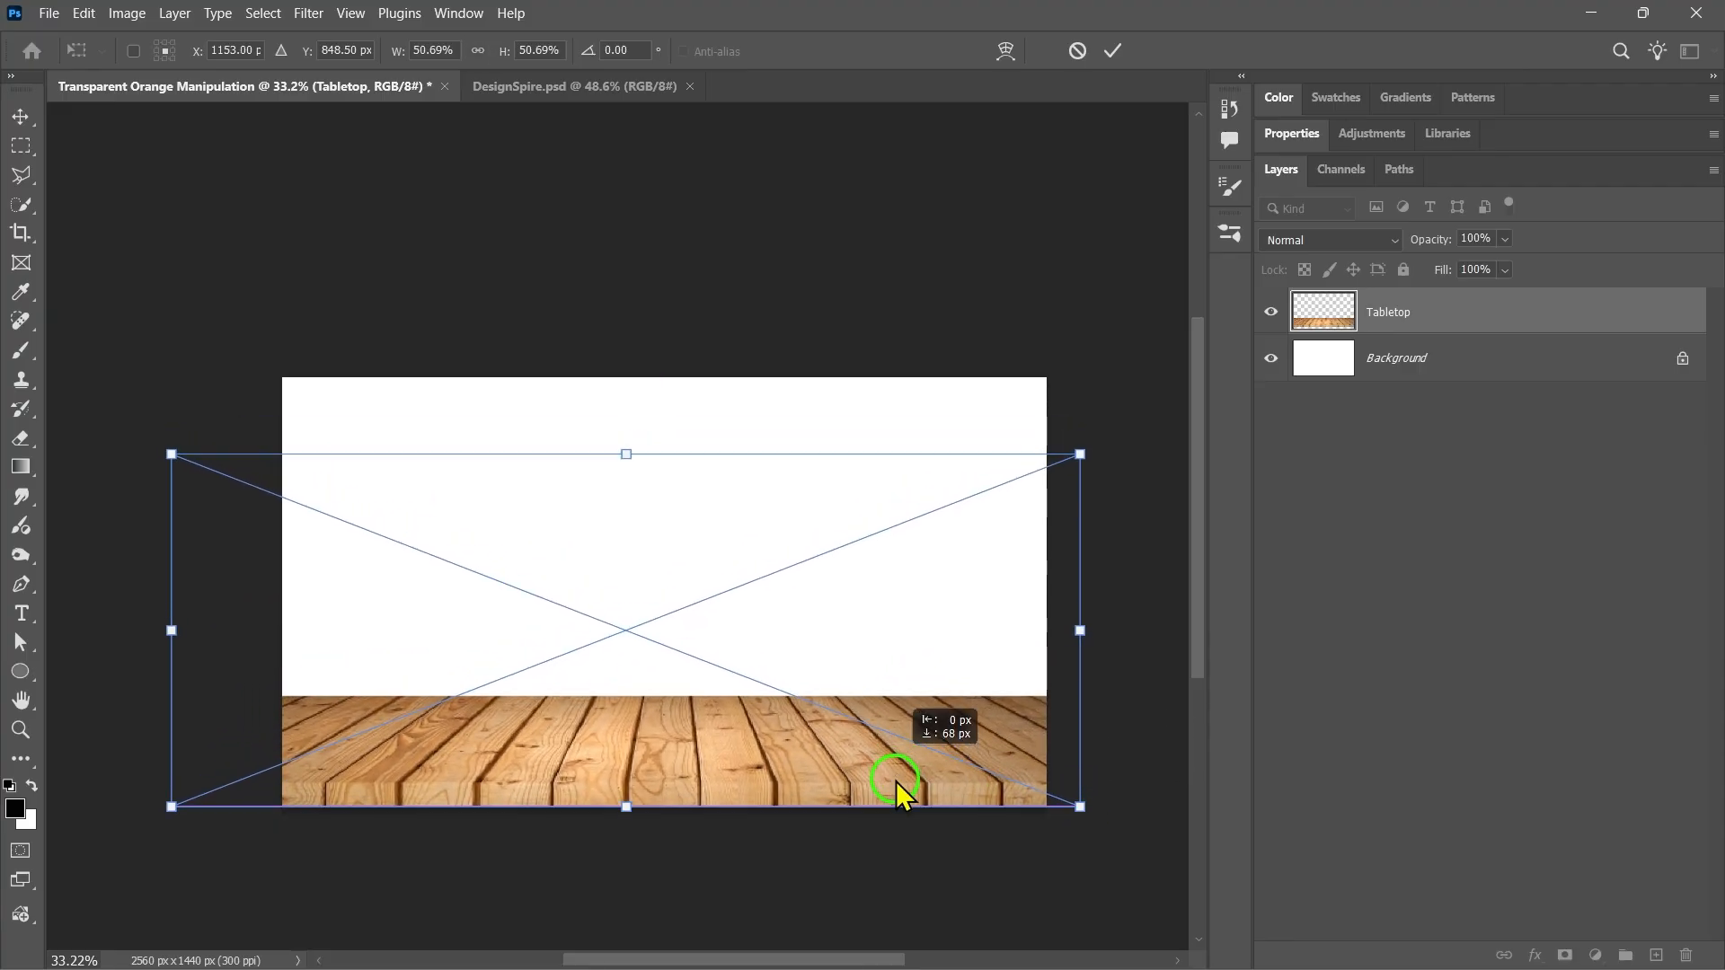
{"action": "left_click", "coordinate": [752, 929]}
Place Sunset.jpg in the document and move its layer below the Tabletop layer.
{"action": "key", "text": "alt+Tab"}
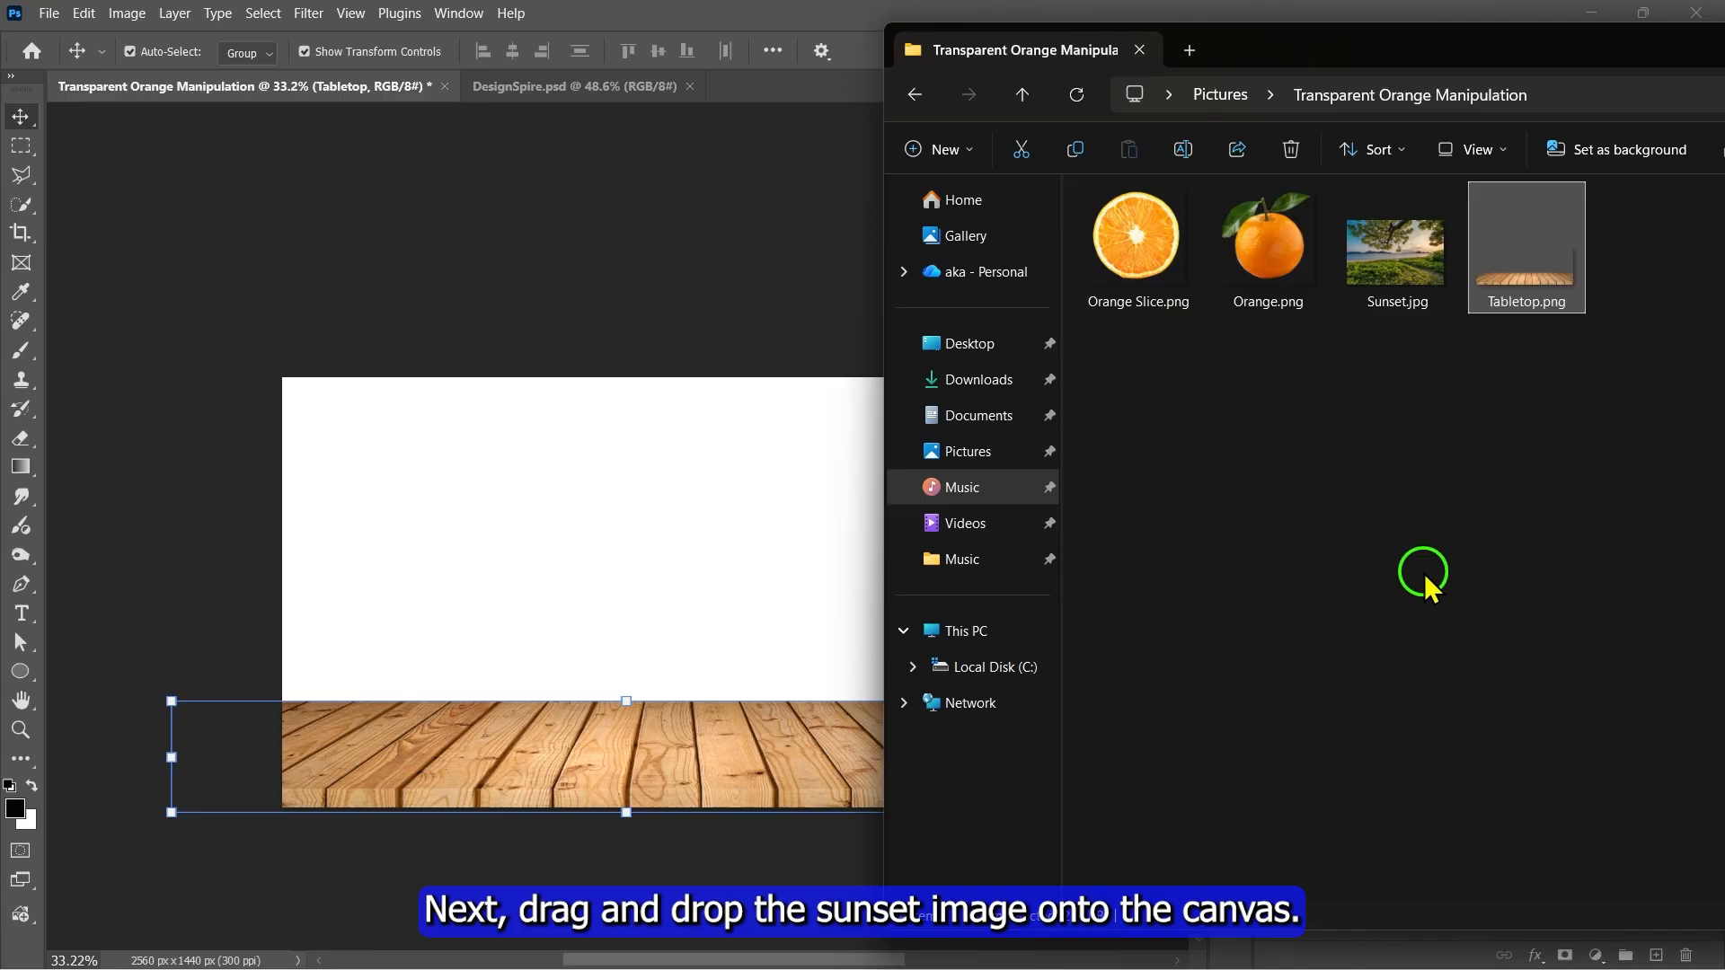
{"action": "left_click_drag", "start_coordinate": [1395, 251], "coordinate": [732, 548]}
{"action": "left_click", "coordinate": [1112, 51]}
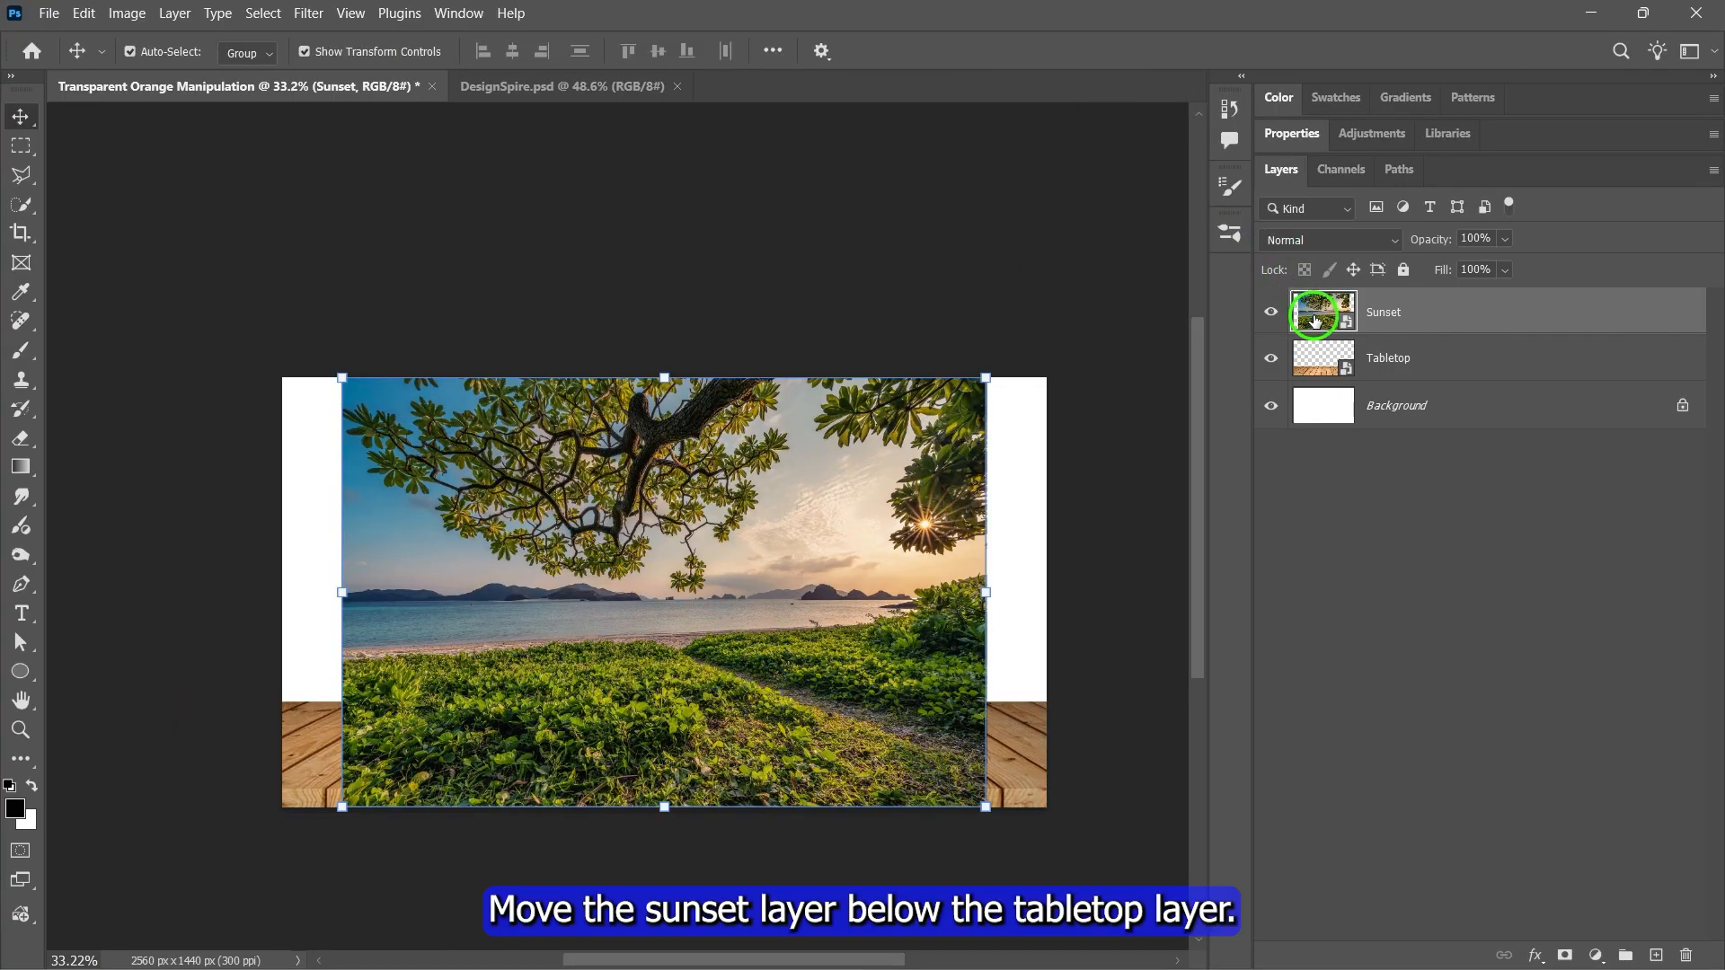
{"action": "left_click_drag", "start_coordinate": [1407, 321], "coordinate": [1406, 373]}
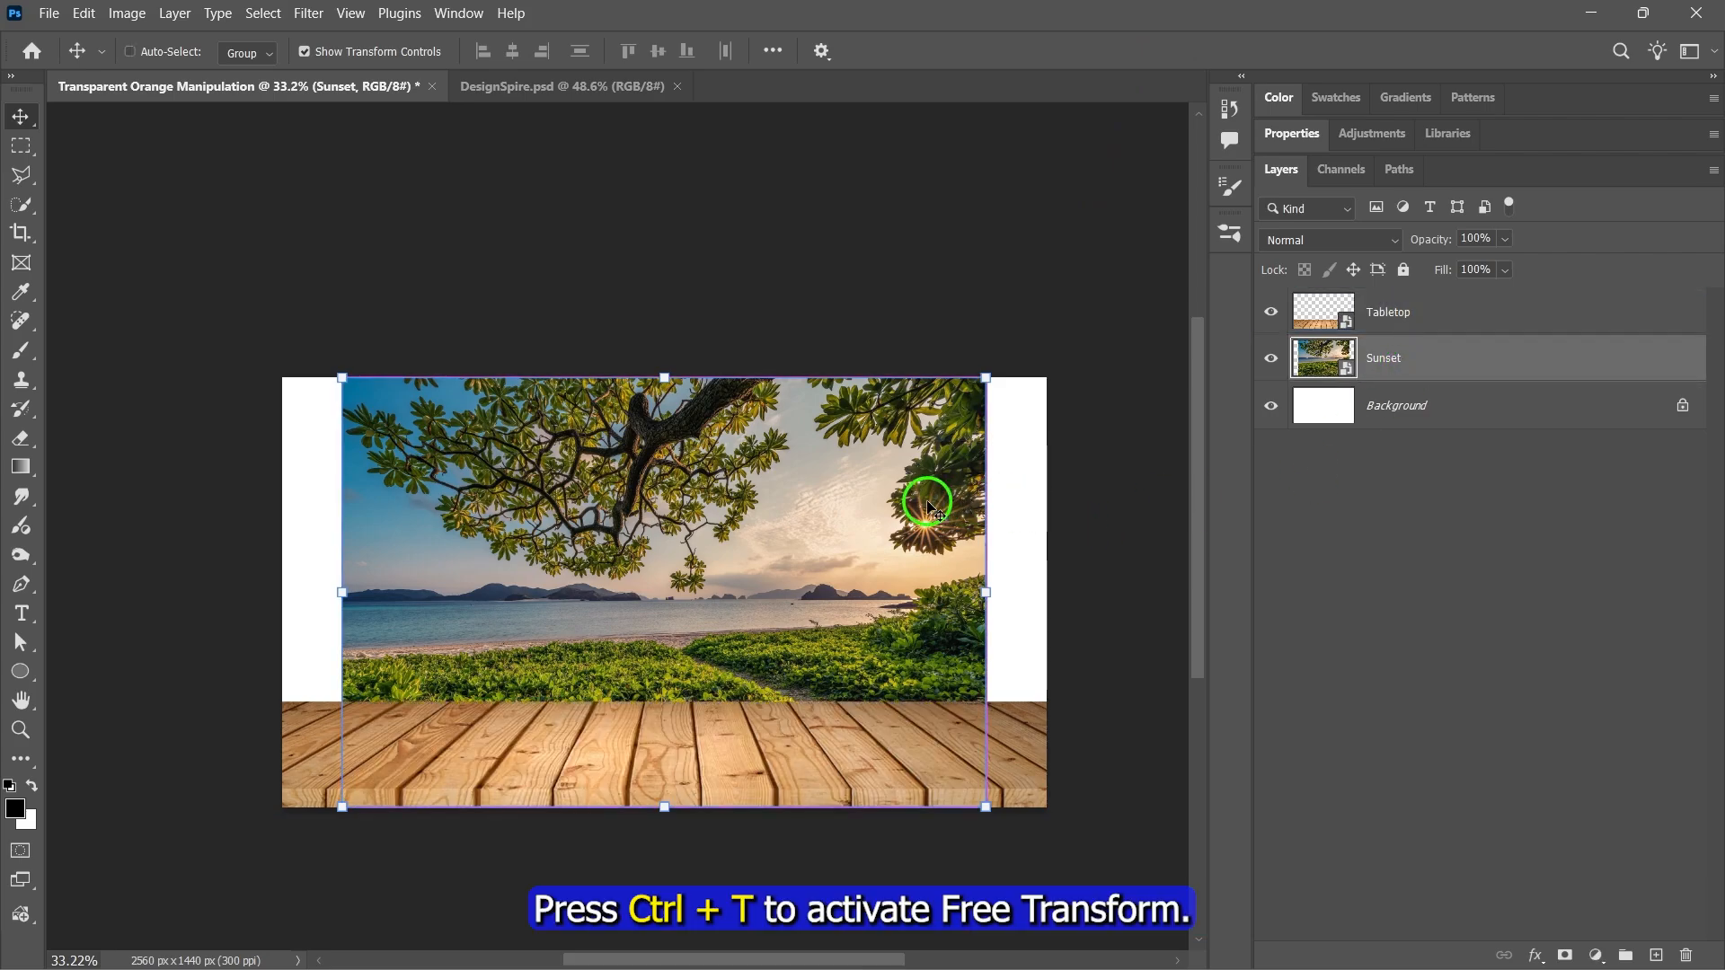
Scale the Sunset image to about 19.7% and shift it slightly upward so it covers the canvas width.
{"action": "key", "text": "ctrl+t"}
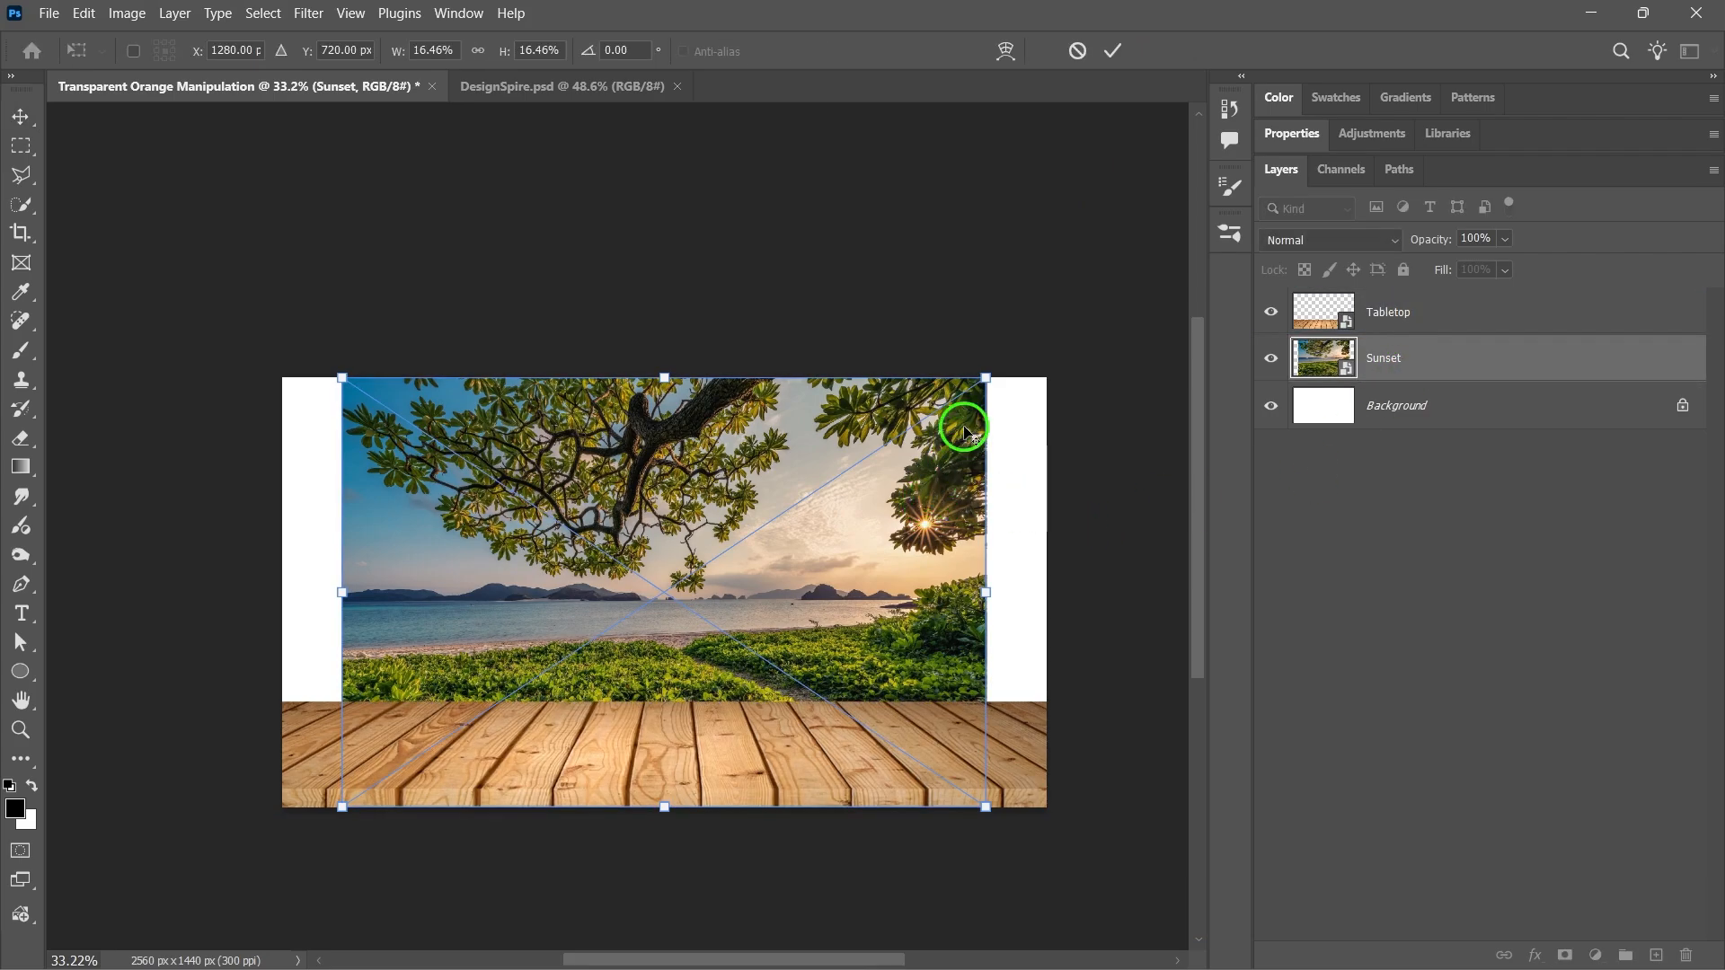
{"action": "left_click_drag", "start_coordinate": [985, 377], "coordinate": [1043, 320]}
{"action": "mouse_move", "coordinate": [873, 564]}
{"action": "left_mouse_down"}
{"action": "mouse_move", "coordinate": [874, 527]}
{"action": "mouse_move", "coordinate": [867, 542]}
{"action": "left_mouse_up"}
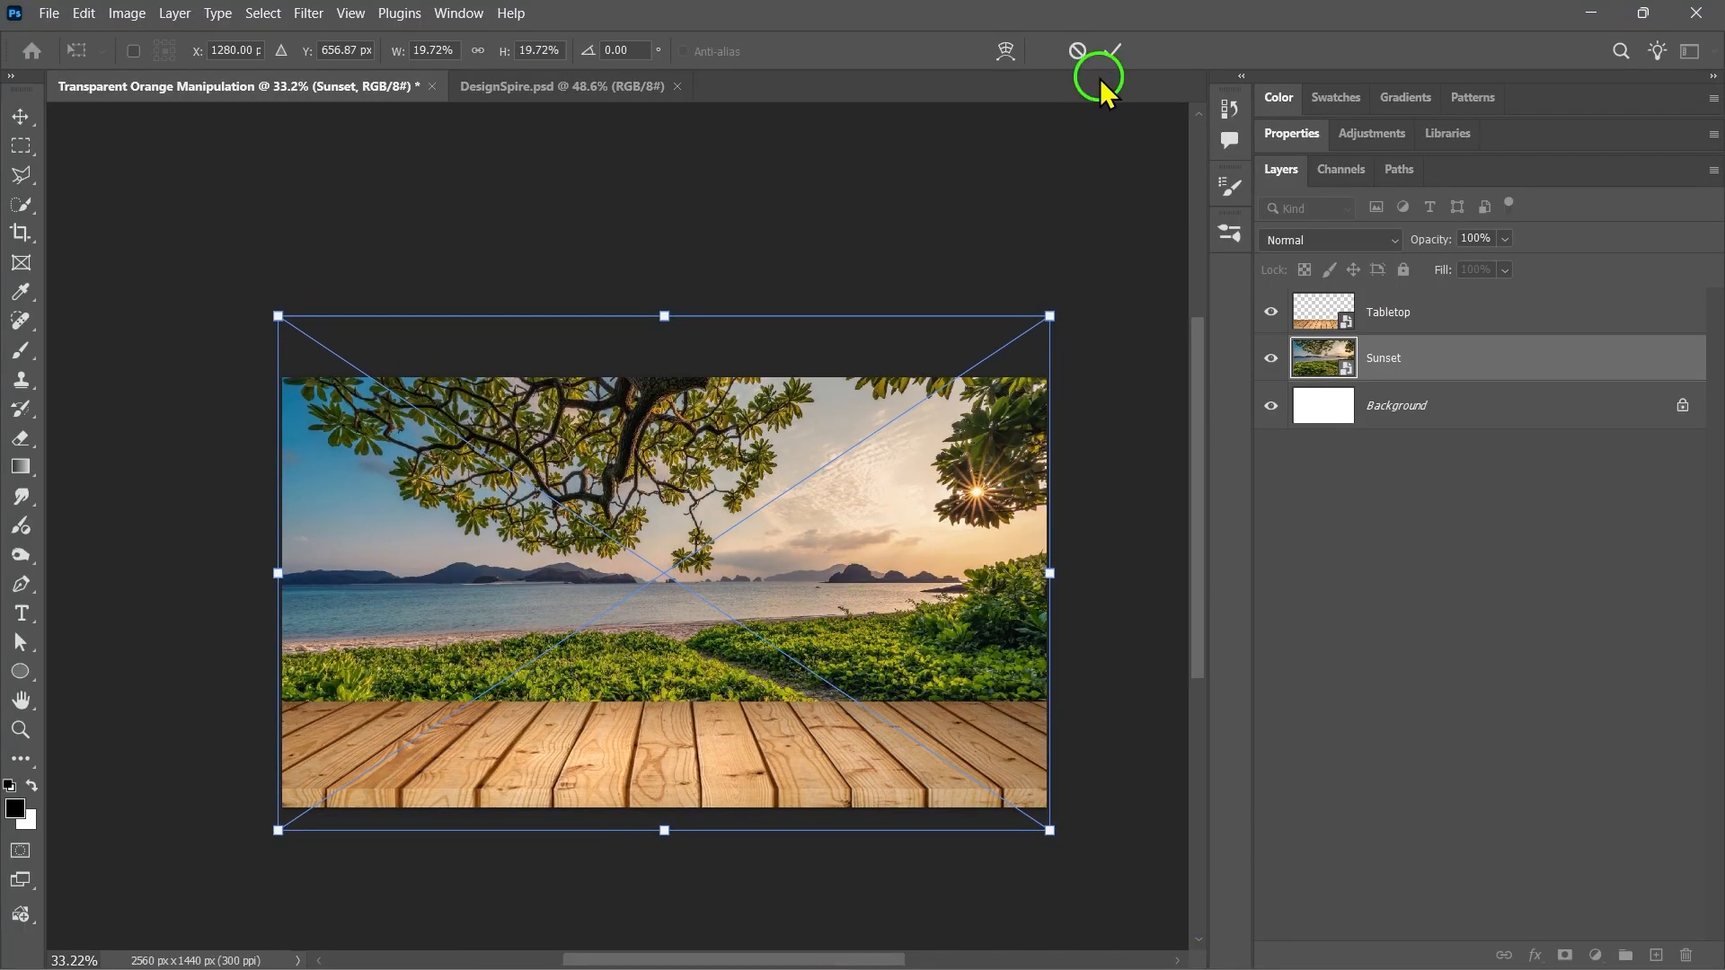
{"action": "left_click", "coordinate": [1112, 51]}
{"action": "left_click", "coordinate": [1392, 564]}
{"action": "key", "text": "ctrl+0"}
Place Orange.png scaled to about 7.9%, centred horizontally with its base resting on the tabletop.
{"action": "key", "text": "alt+Tab"}
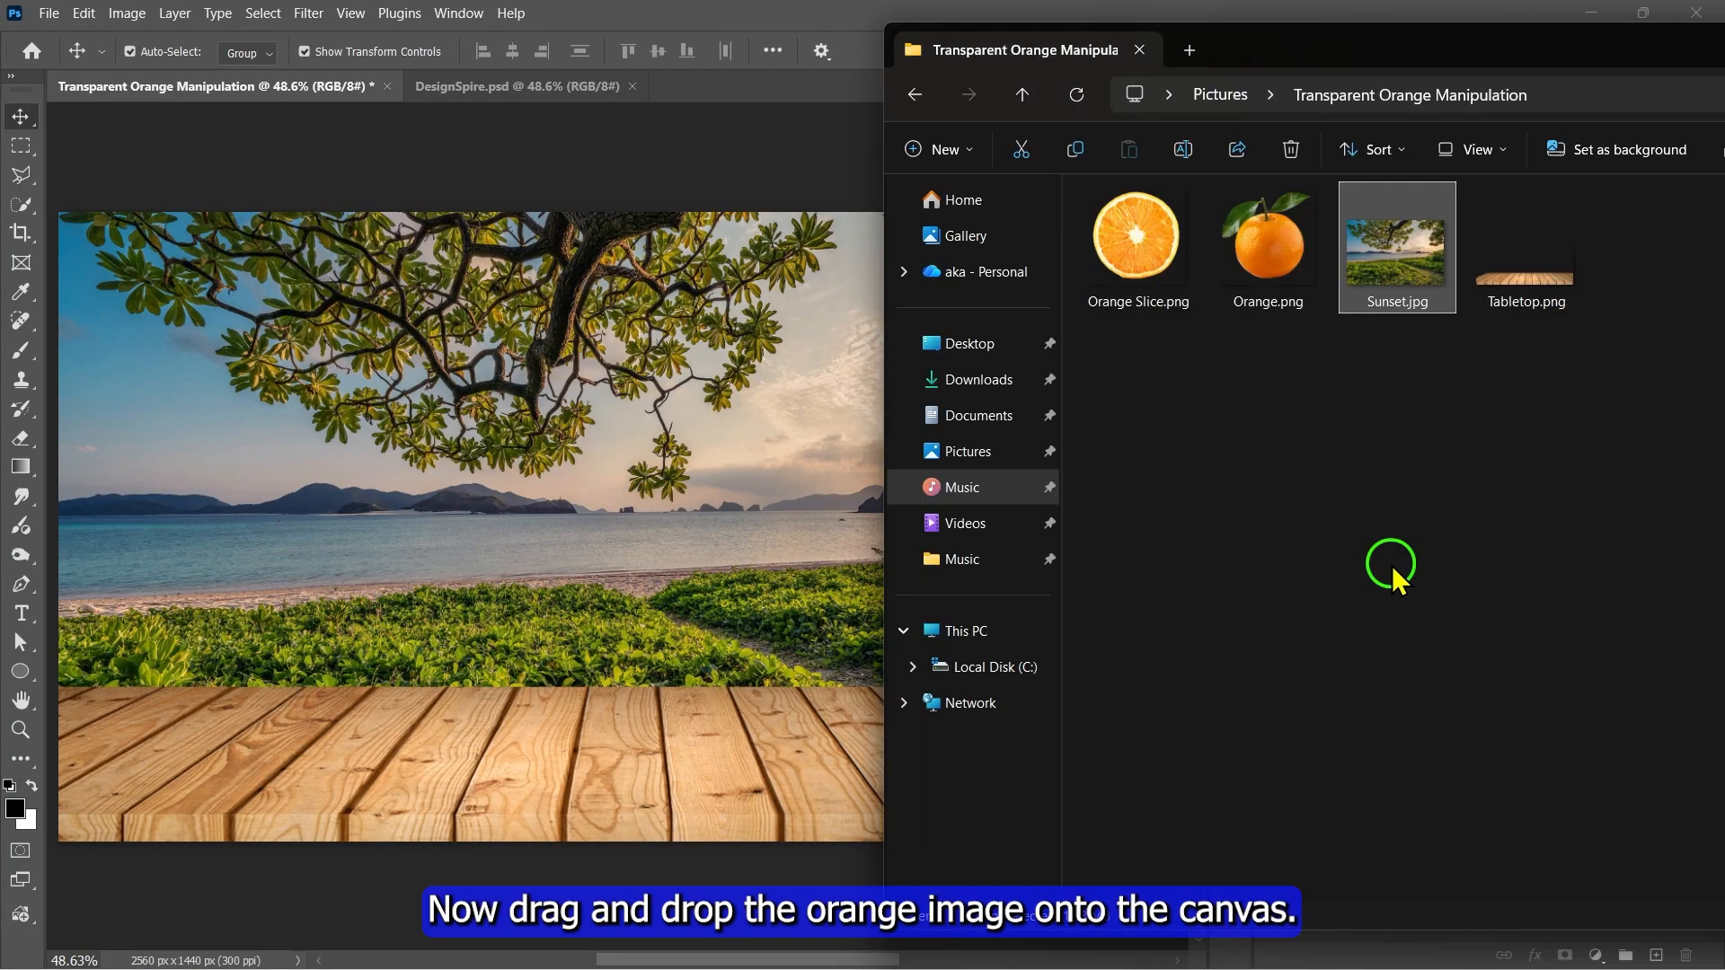
{"action": "left_click_drag", "start_coordinate": [1268, 261], "coordinate": [643, 589]}
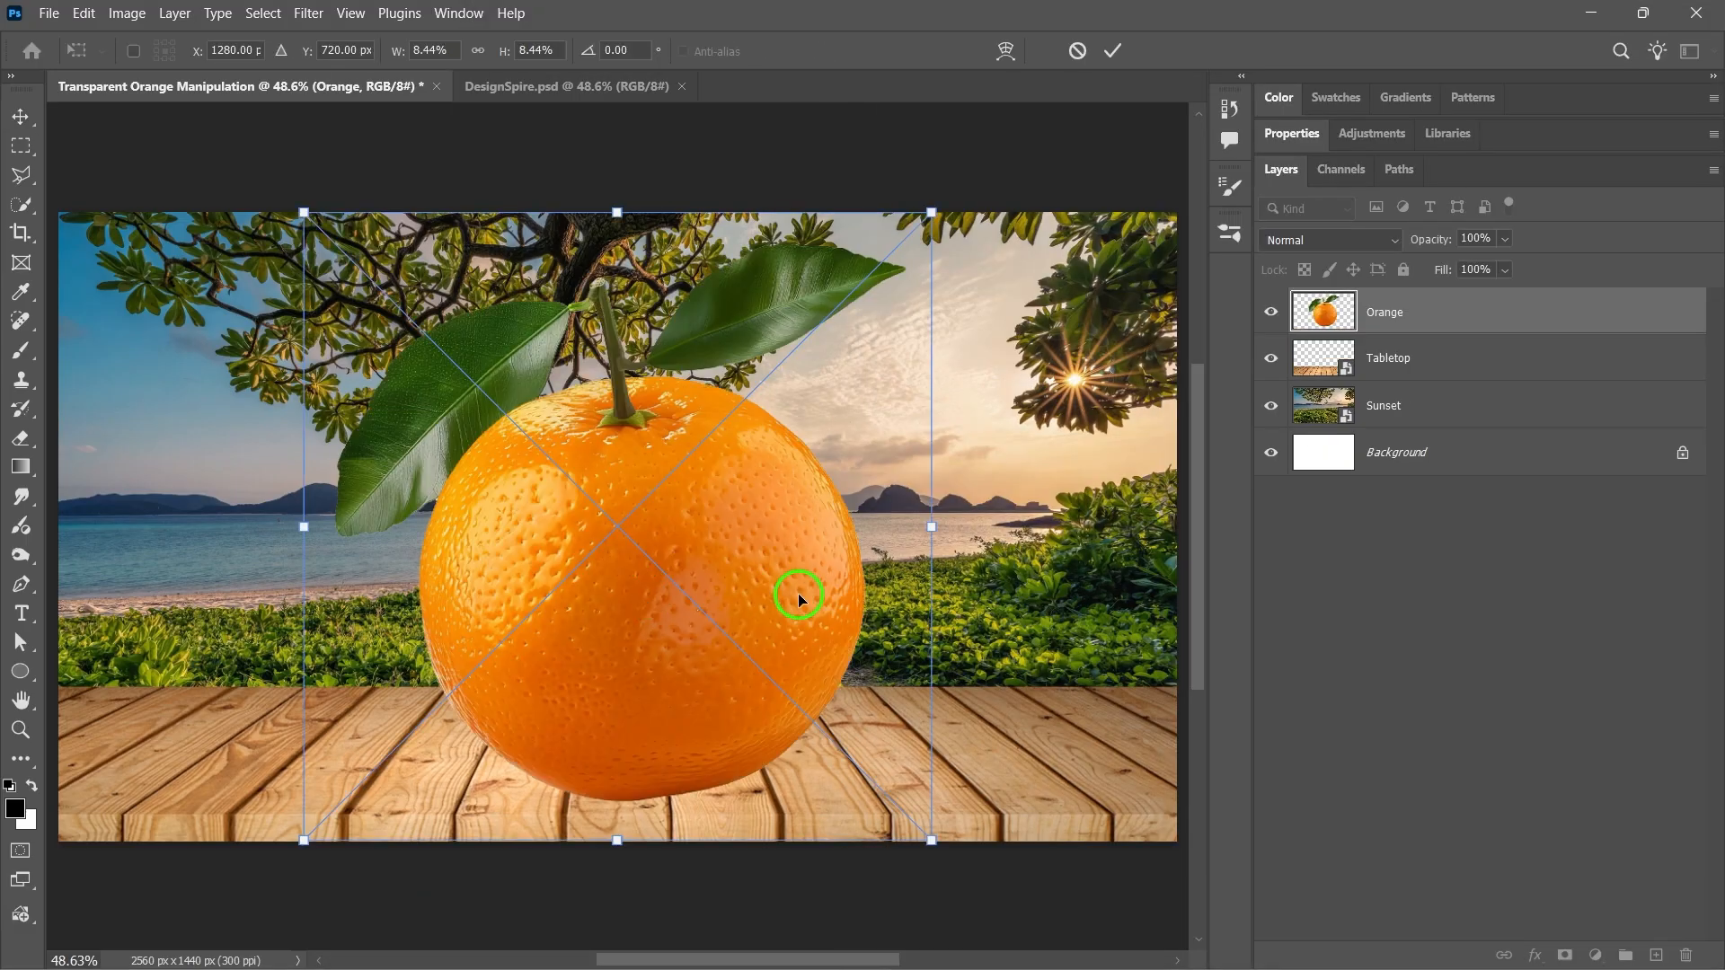
{"action": "left_click_drag", "start_coordinate": [931, 213], "coordinate": [911, 232]}
{"action": "left_click_drag", "start_coordinate": [751, 517], "coordinate": [751, 496]}
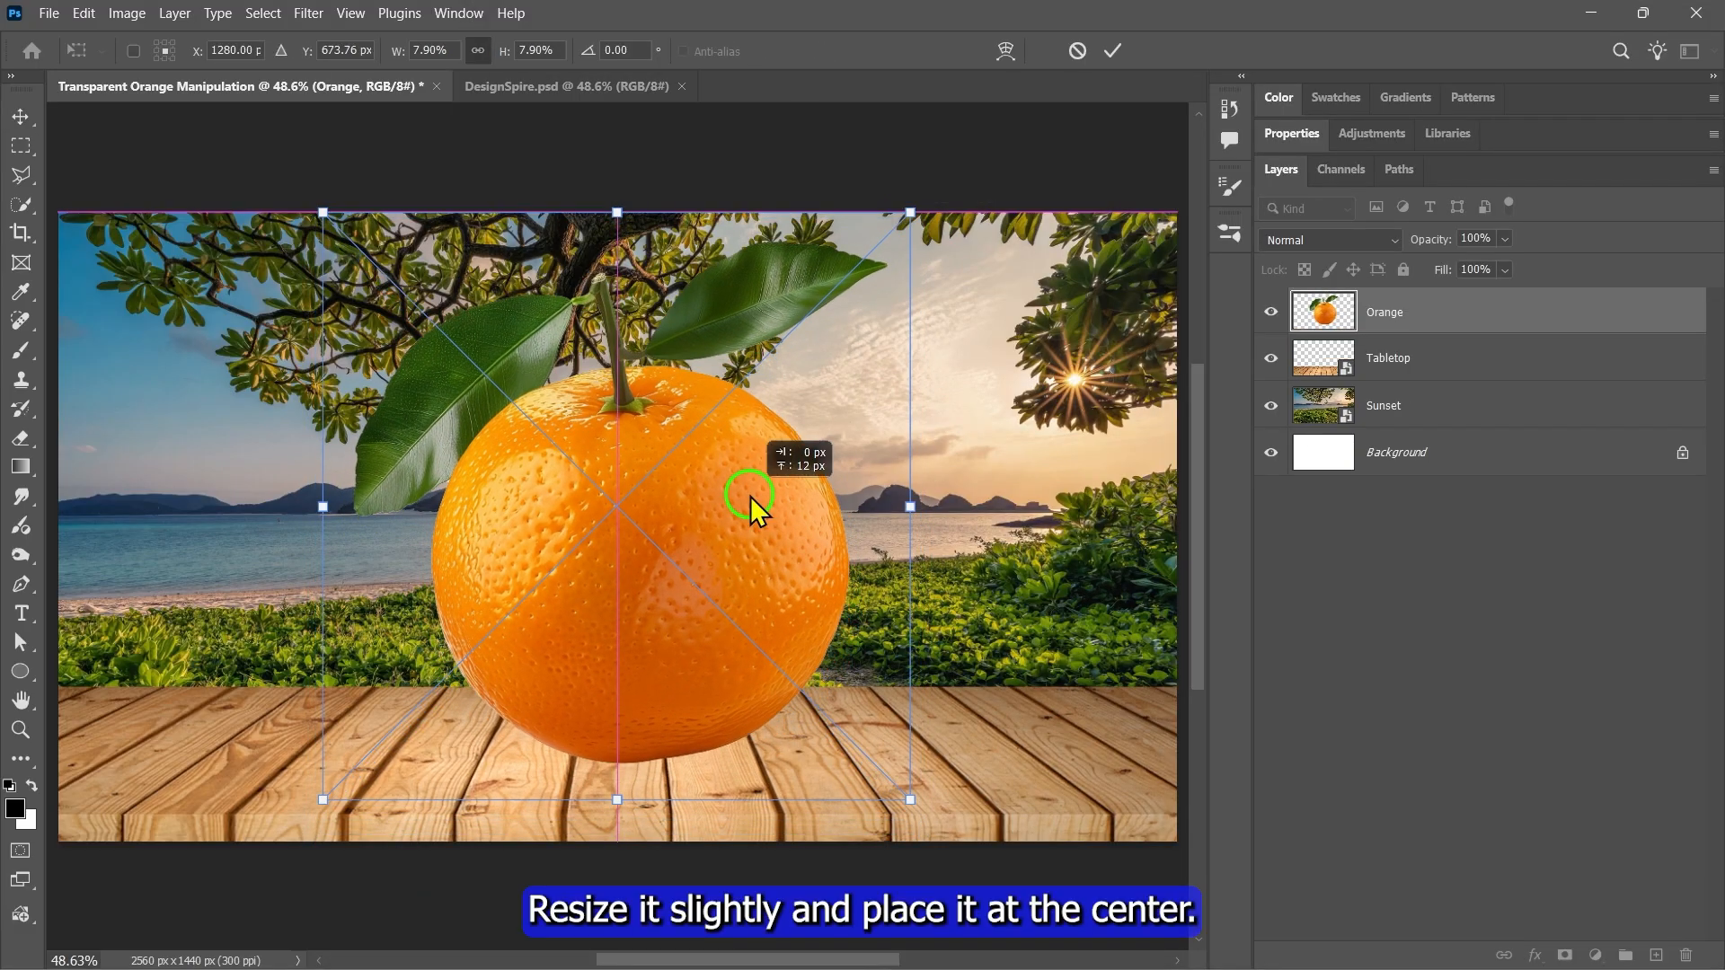
{"action": "left_click", "coordinate": [1112, 52]}
{"action": "left_click", "coordinate": [212, 316]}
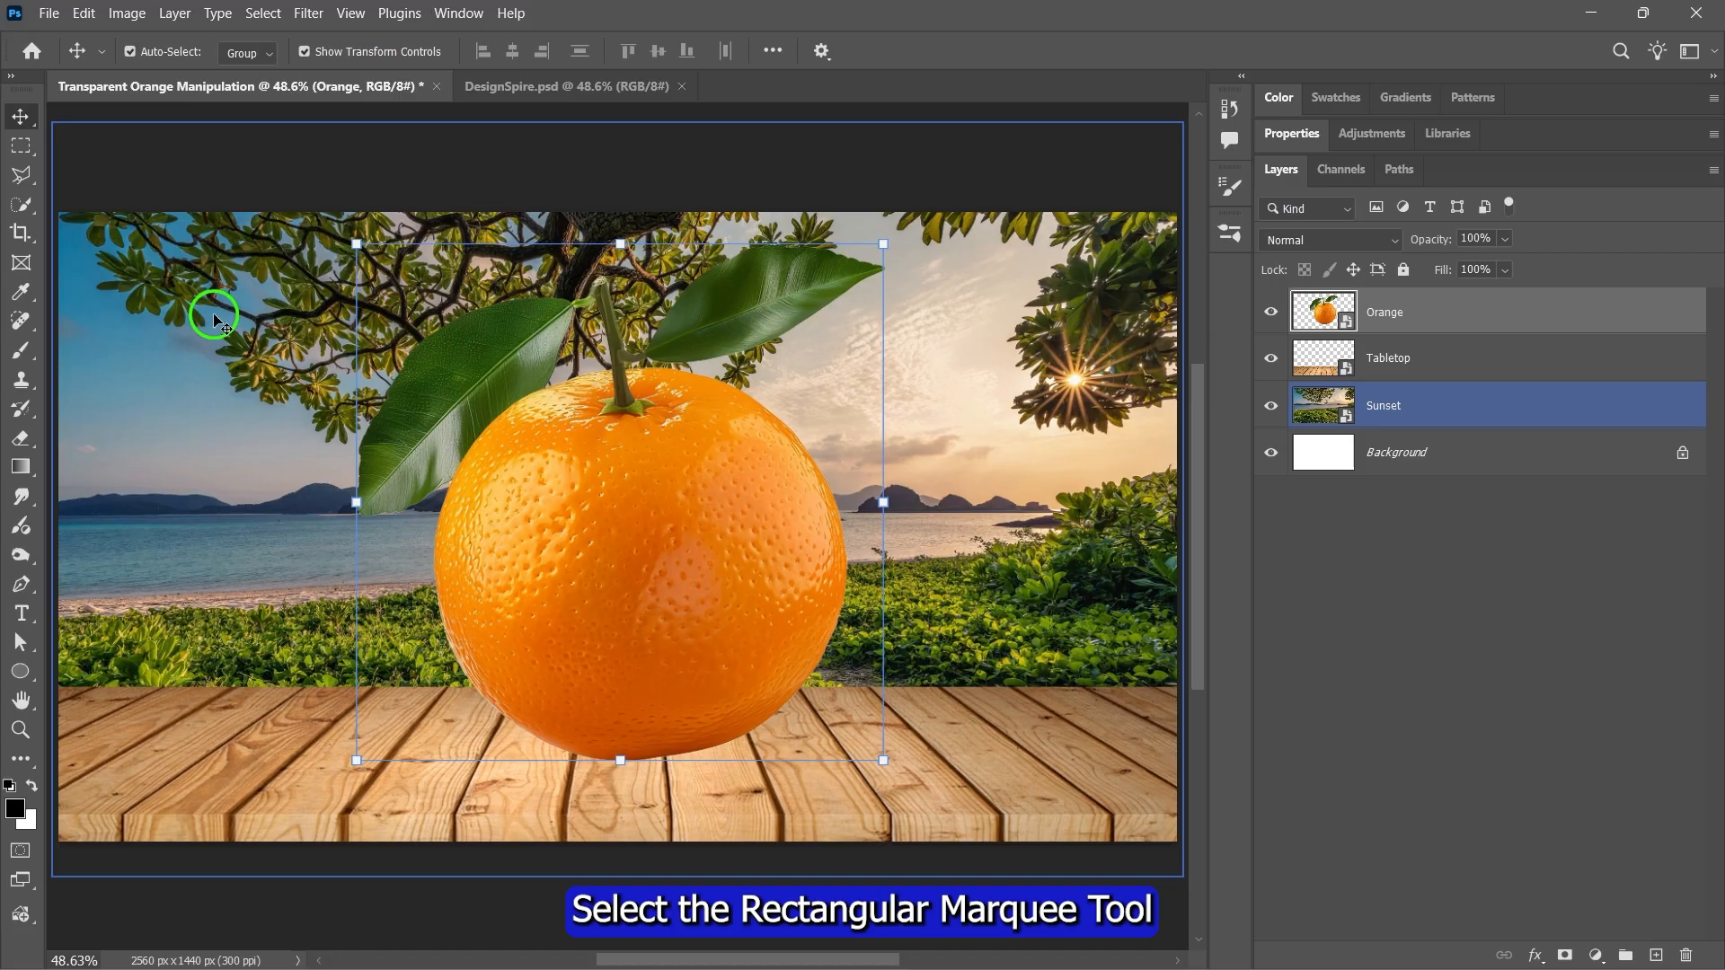
Select the orange's upper half with its leaves using the Rectangular Marquee and copy it to a new layer.
{"action": "left_click", "coordinate": [24, 149]}
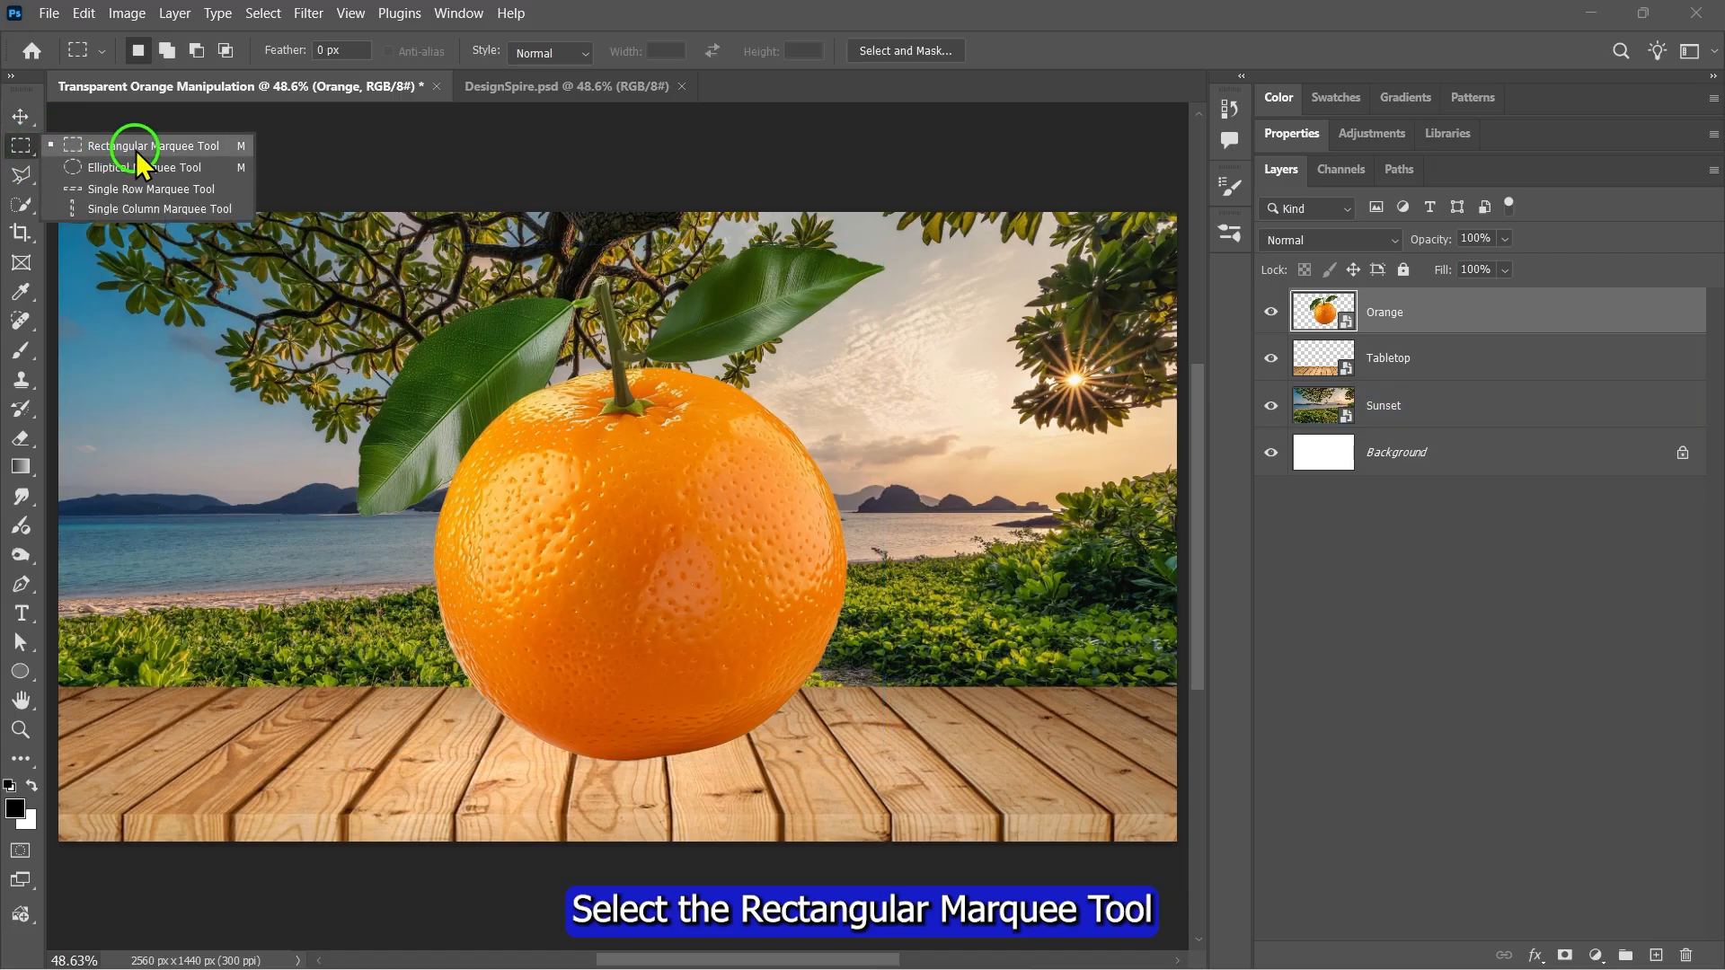
{"action": "left_click", "coordinate": [135, 143]}
{"action": "left_click_drag", "start_coordinate": [315, 231], "coordinate": [921, 562]}
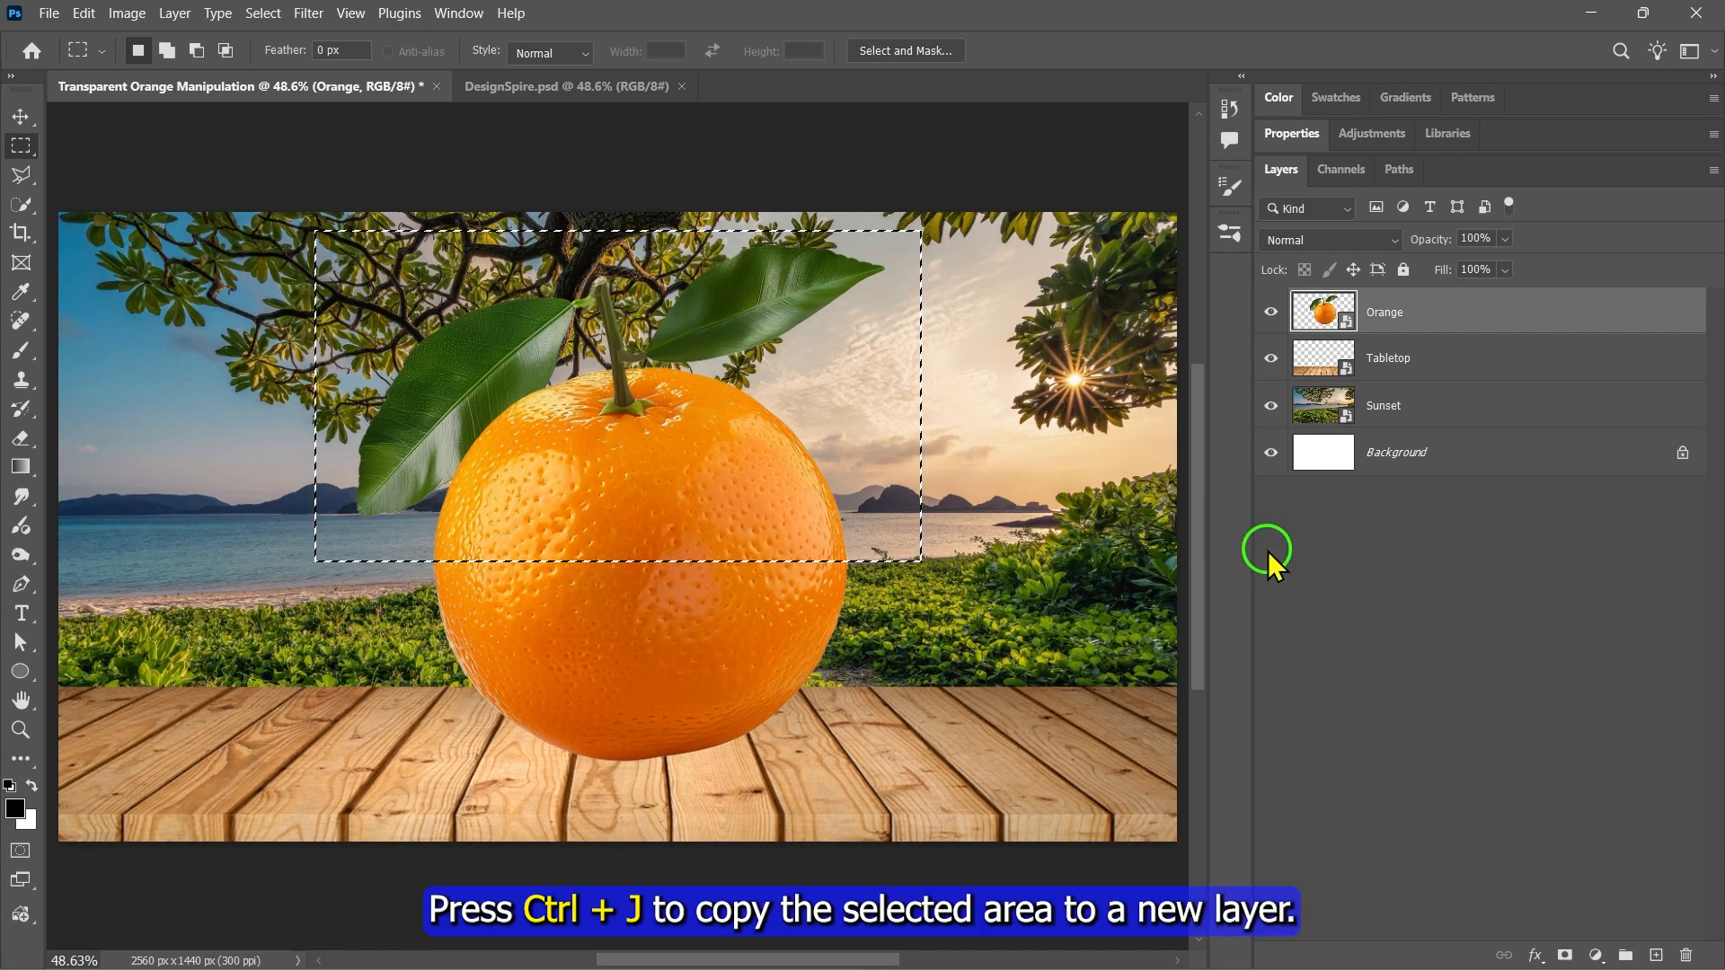
{"action": "key", "text": "ctrl+j"}
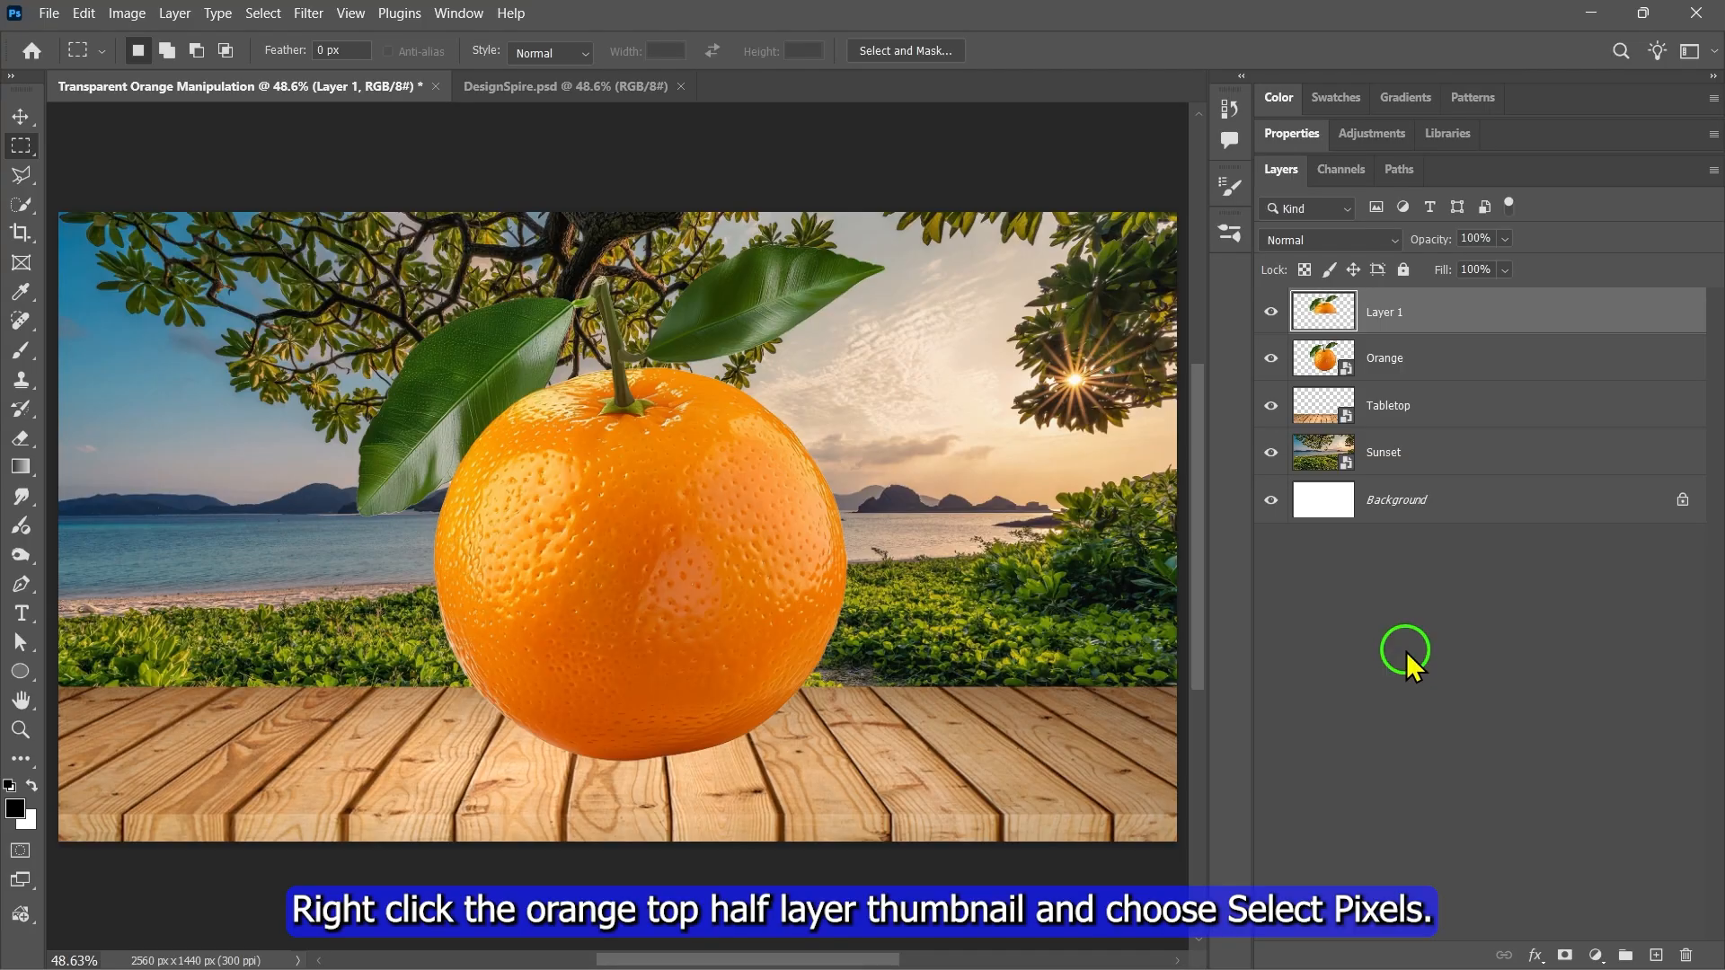
Mask the upper half out of the Orange layer, using the copied layer's pixels expanded by 2 pixels as the selection.
{"action": "right_click", "coordinate": [1318, 312]}
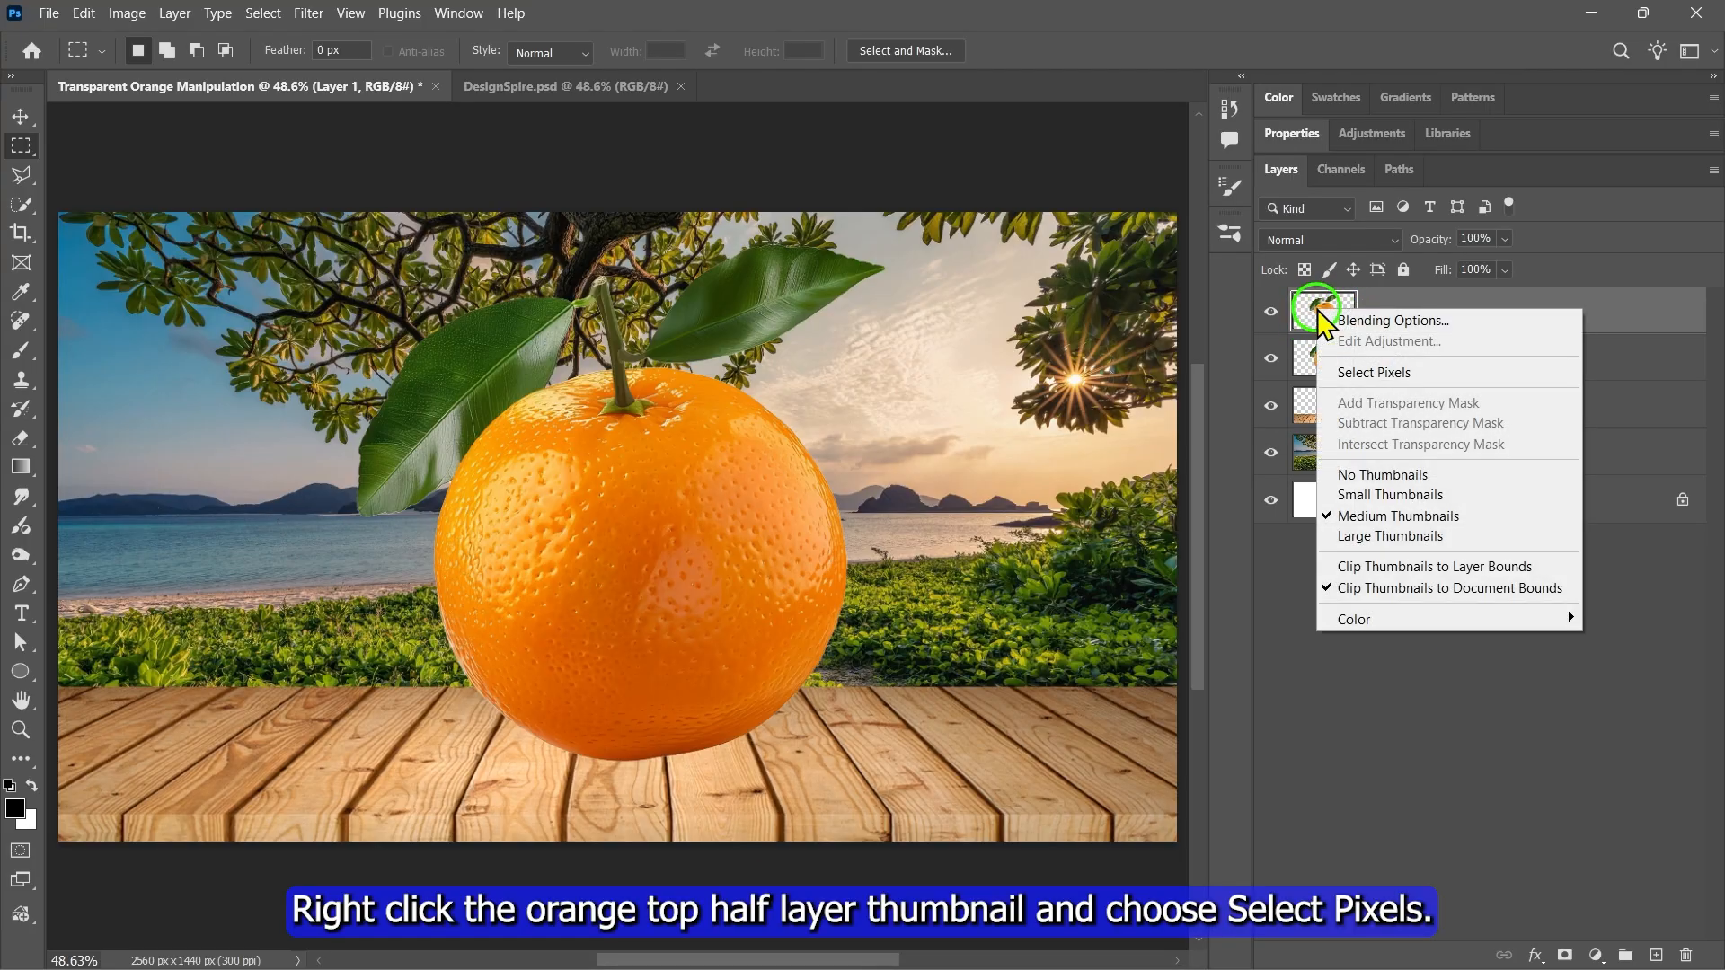
{"action": "left_click", "coordinate": [1366, 373]}
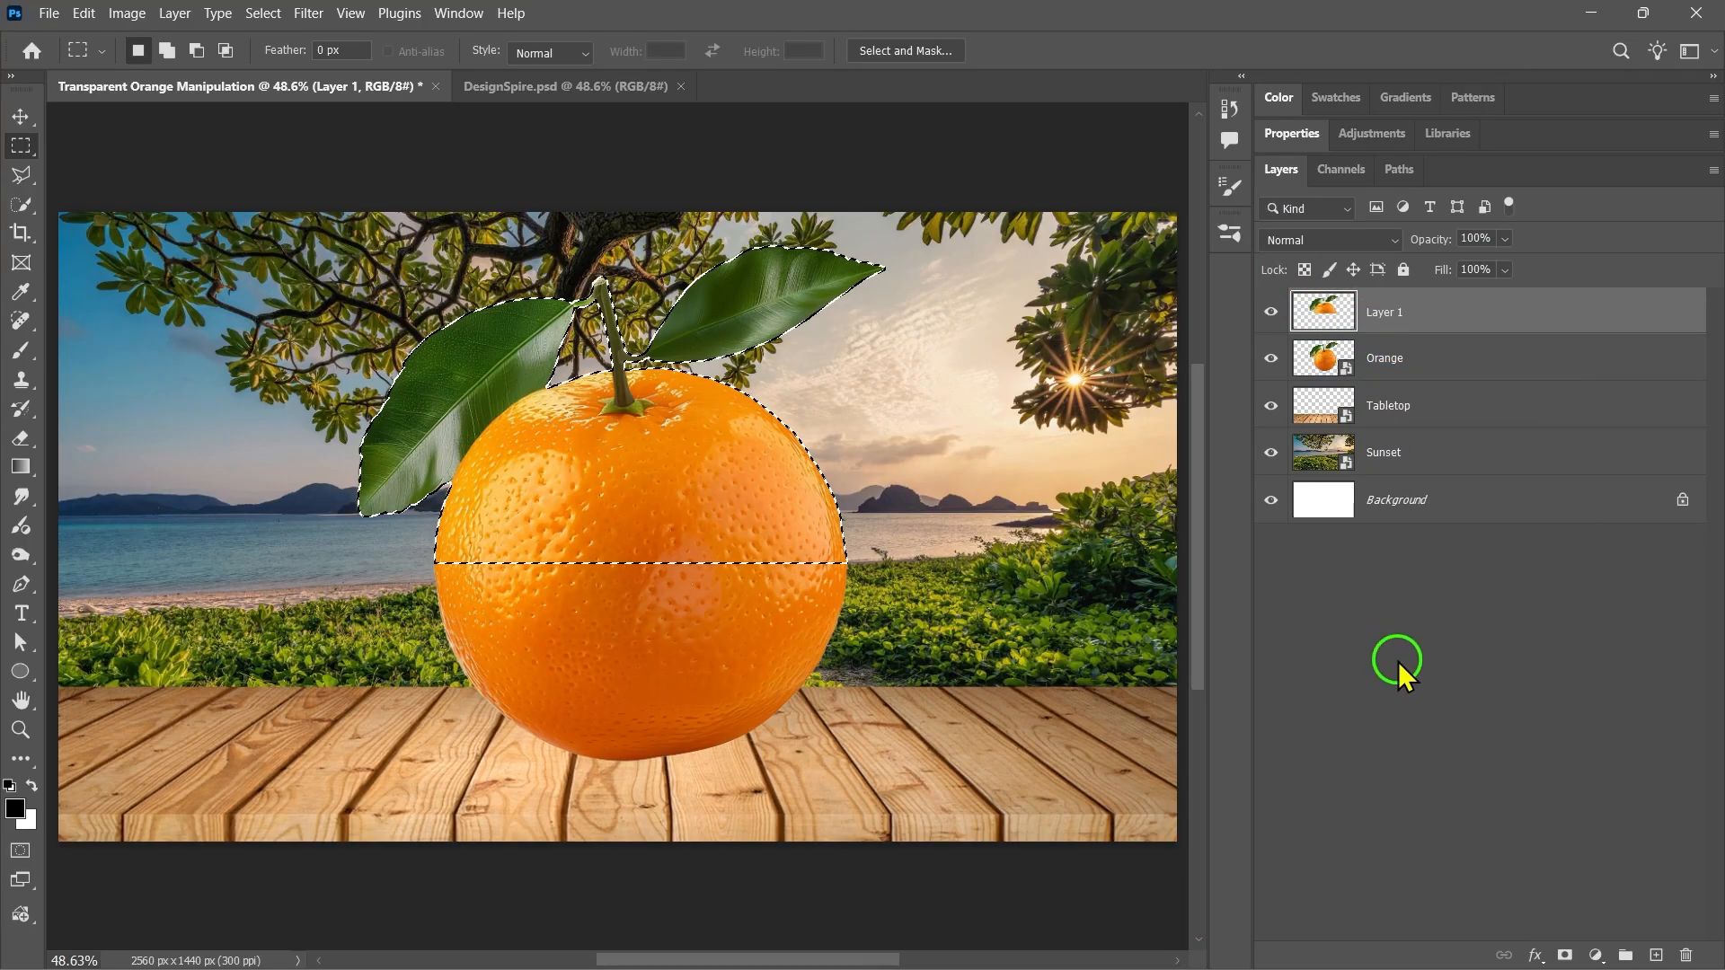
{"action": "left_click", "coordinate": [275, 21]}
{"action": "mouse_move", "coordinate": [300, 338]}
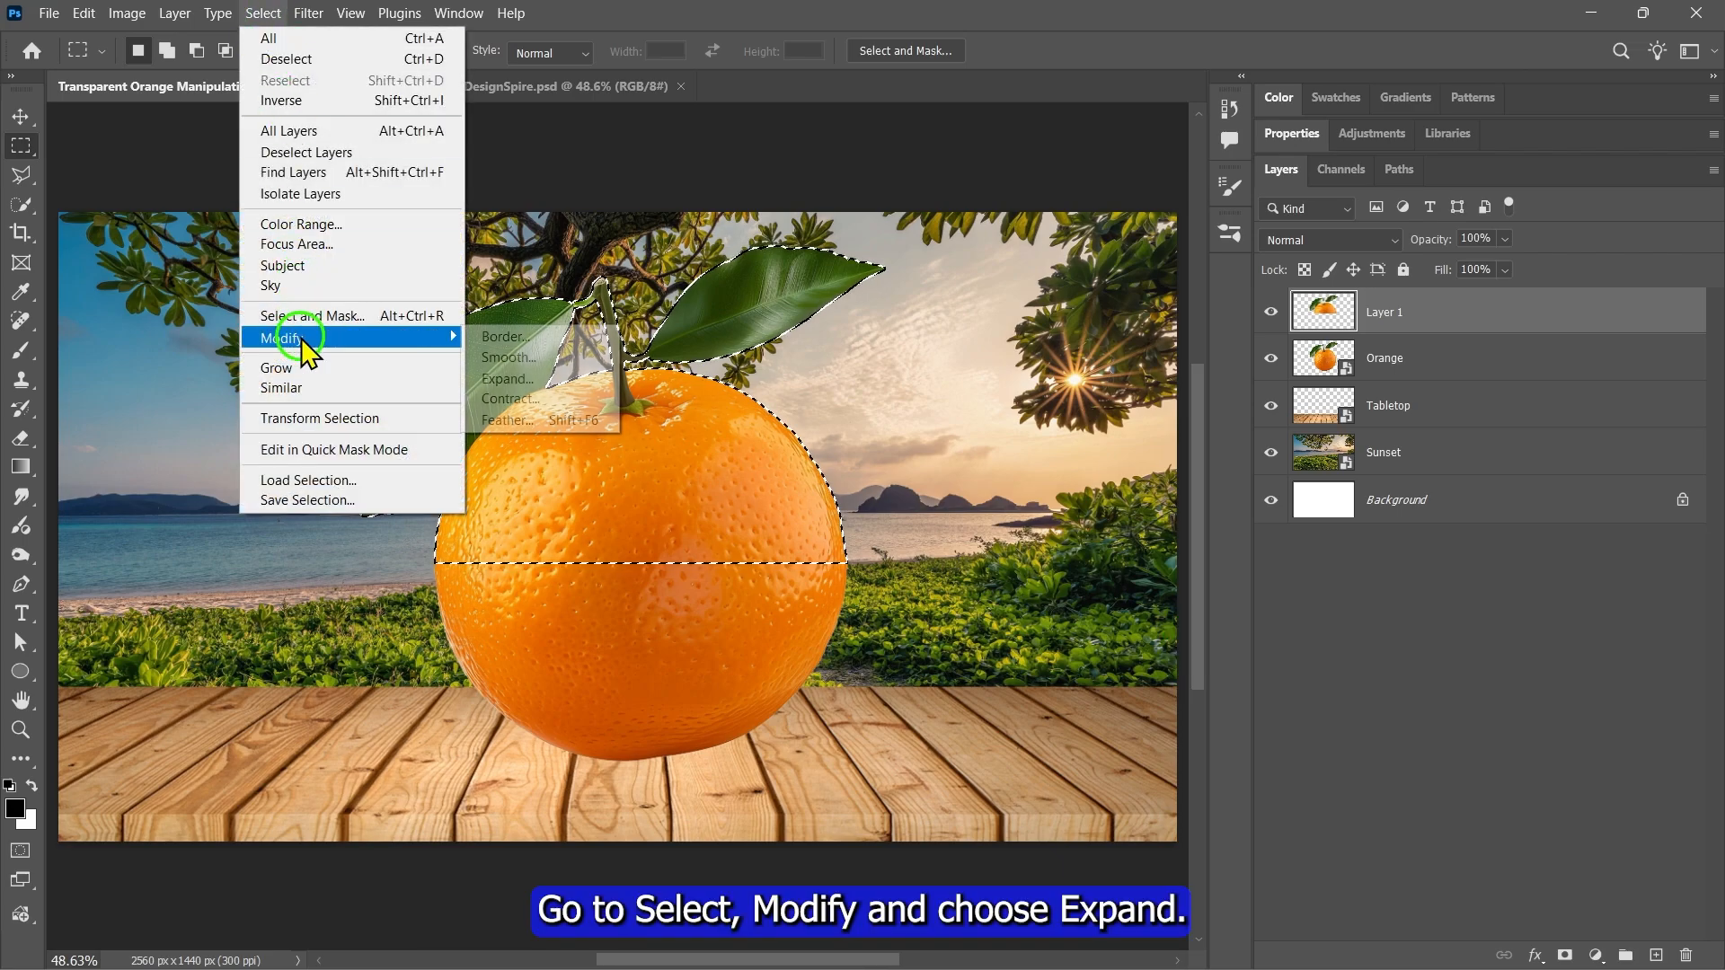
{"action": "left_click", "coordinate": [506, 379]}
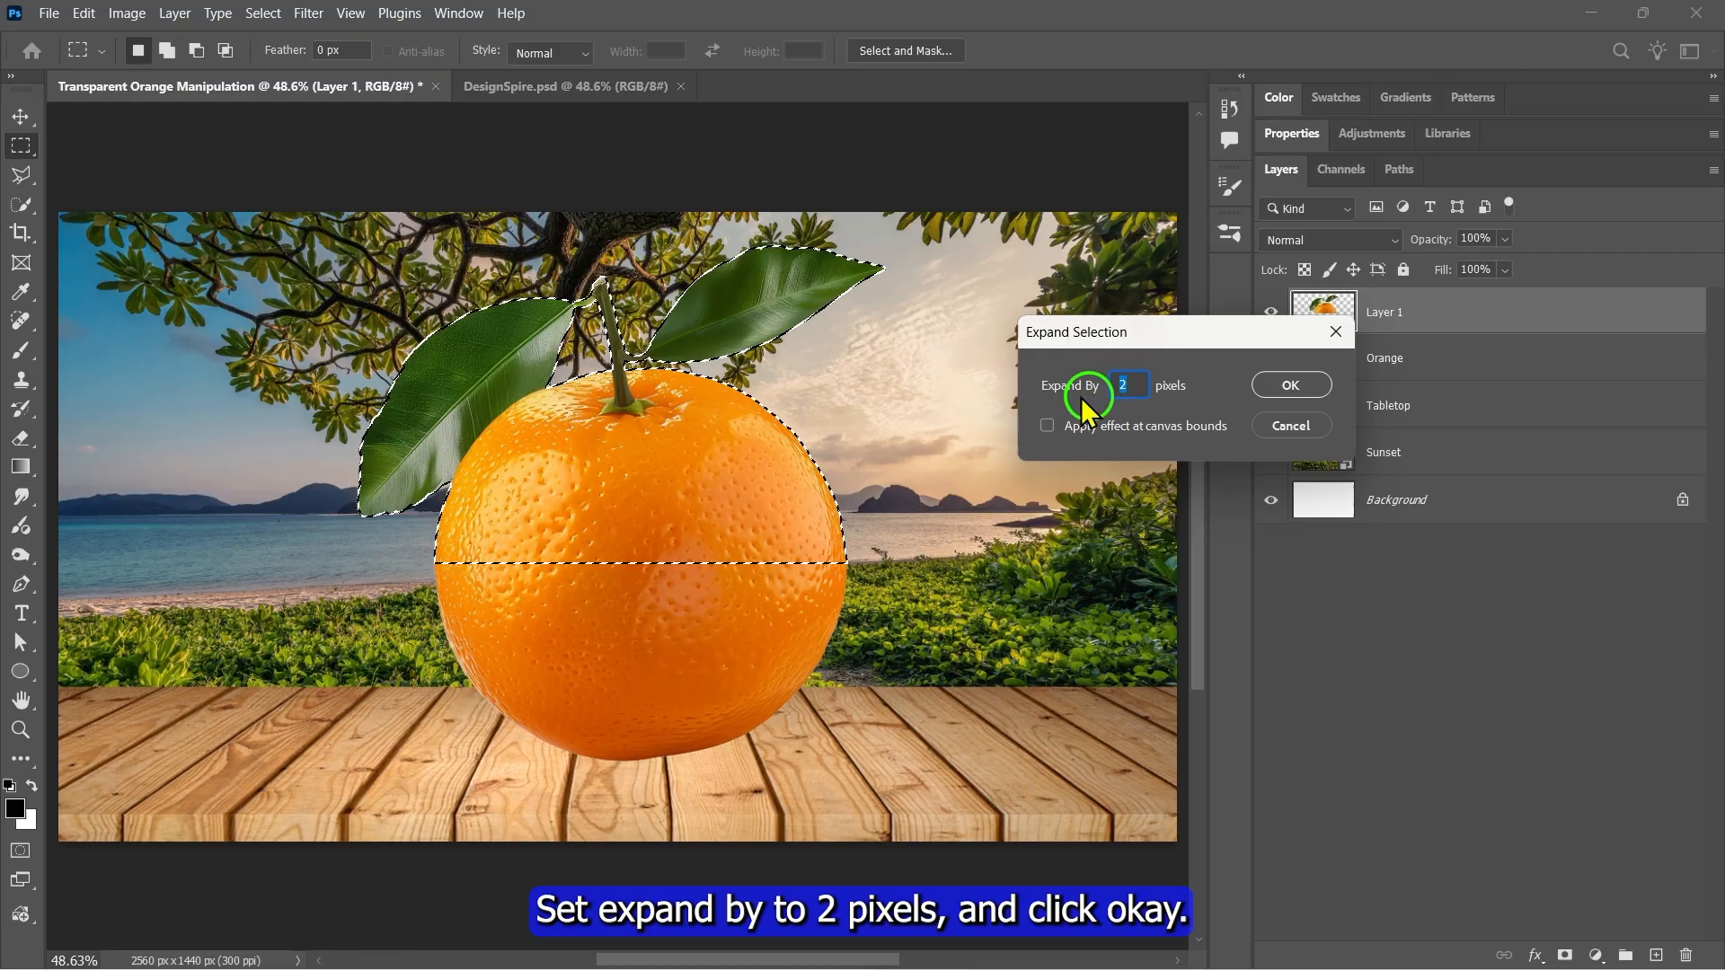
{"action": "left_click", "coordinate": [1287, 384]}
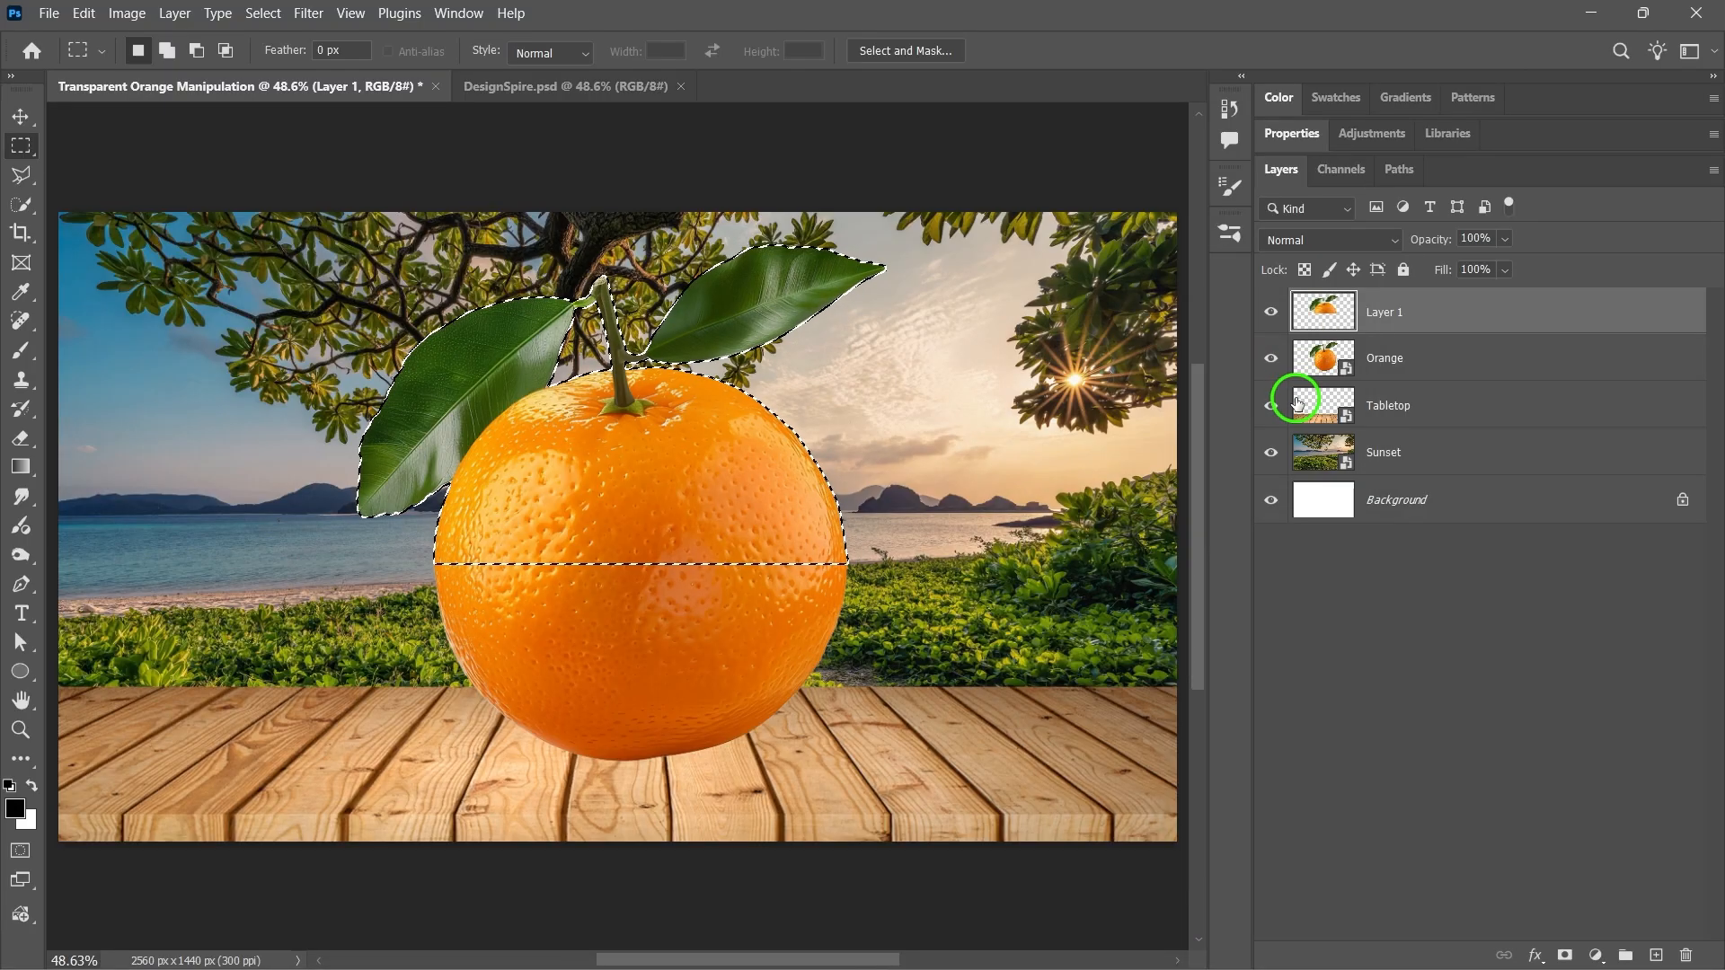
{"action": "left_click", "coordinate": [1385, 357]}
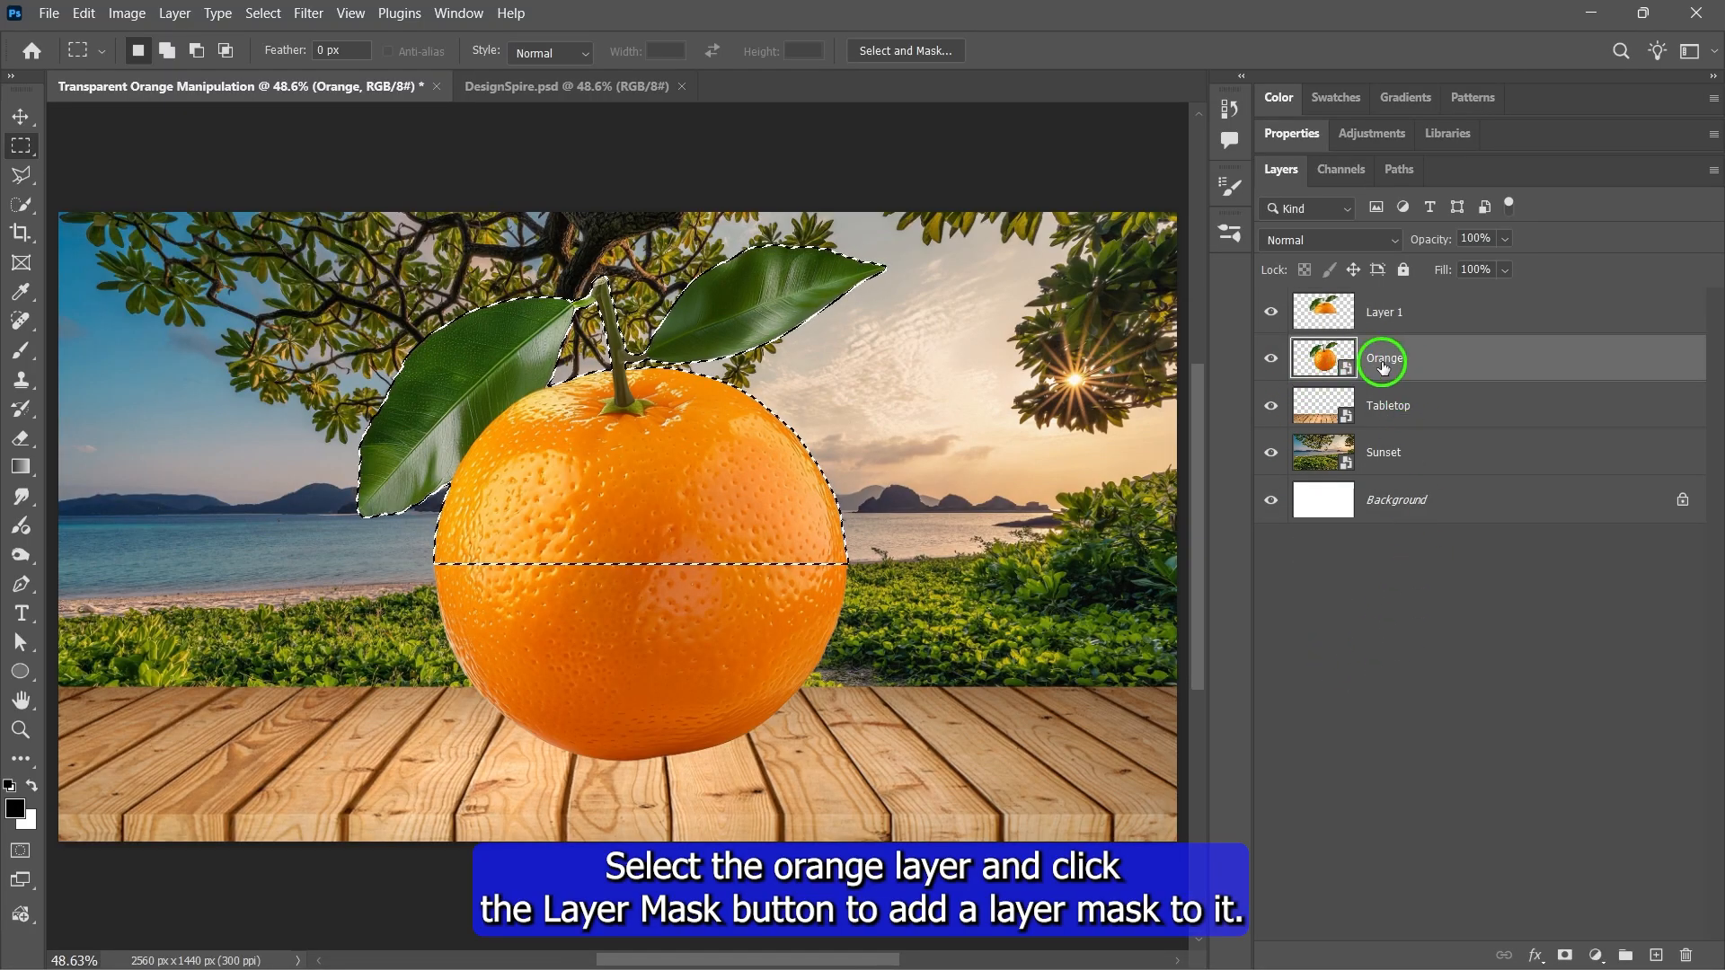
{"action": "left_click", "coordinate": [1565, 955]}
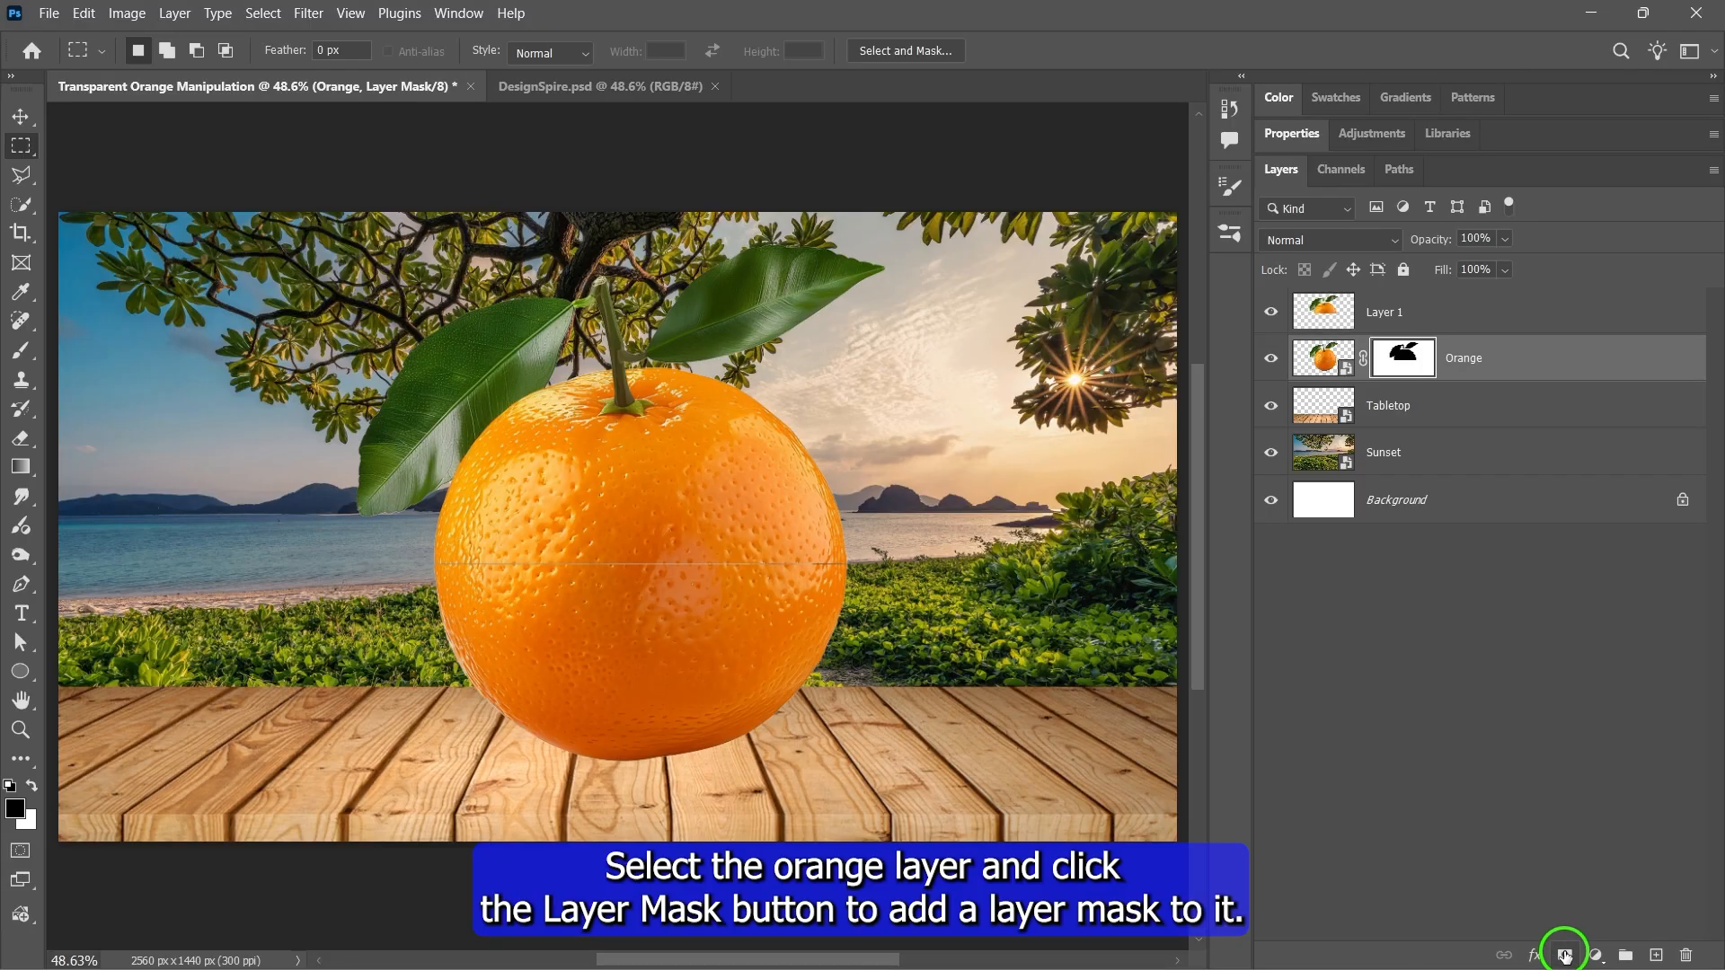
Rename the copied half's layer to "Orange Top Half" and set its blending mode to Screen.
{"action": "left_click", "coordinate": [1381, 325]}
{"action": "type", "text": "Orange To"}
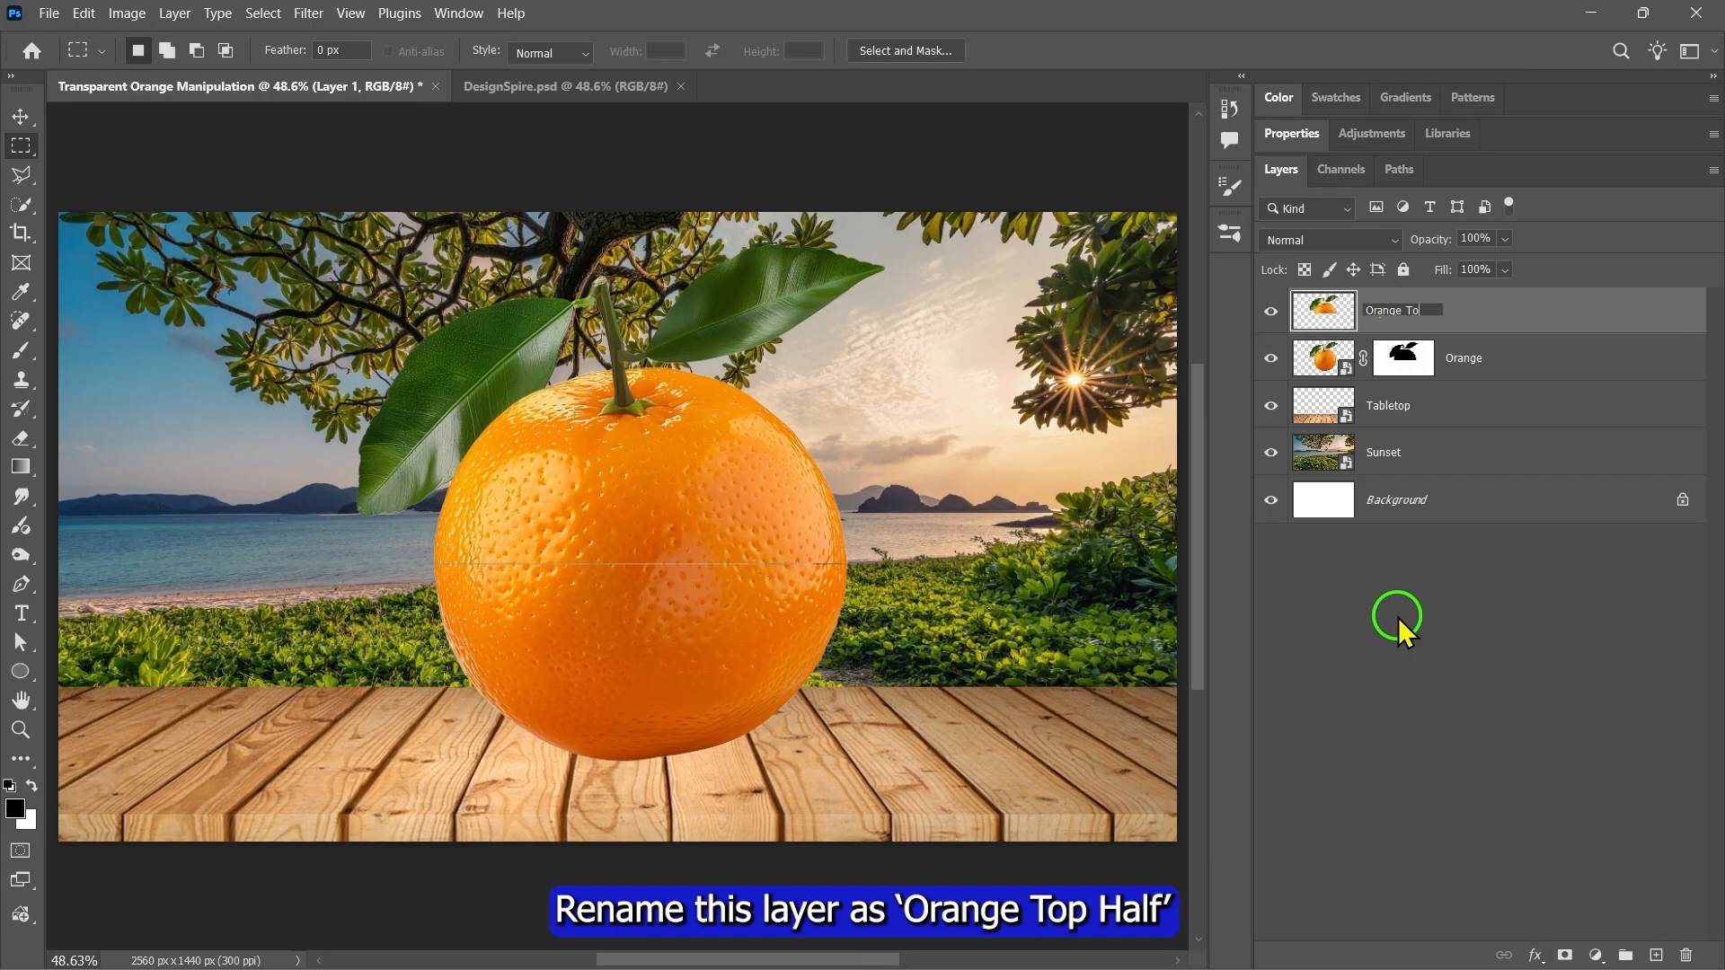
{"action": "type", "text": "p Half"}
{"action": "key", "text": "Return"}
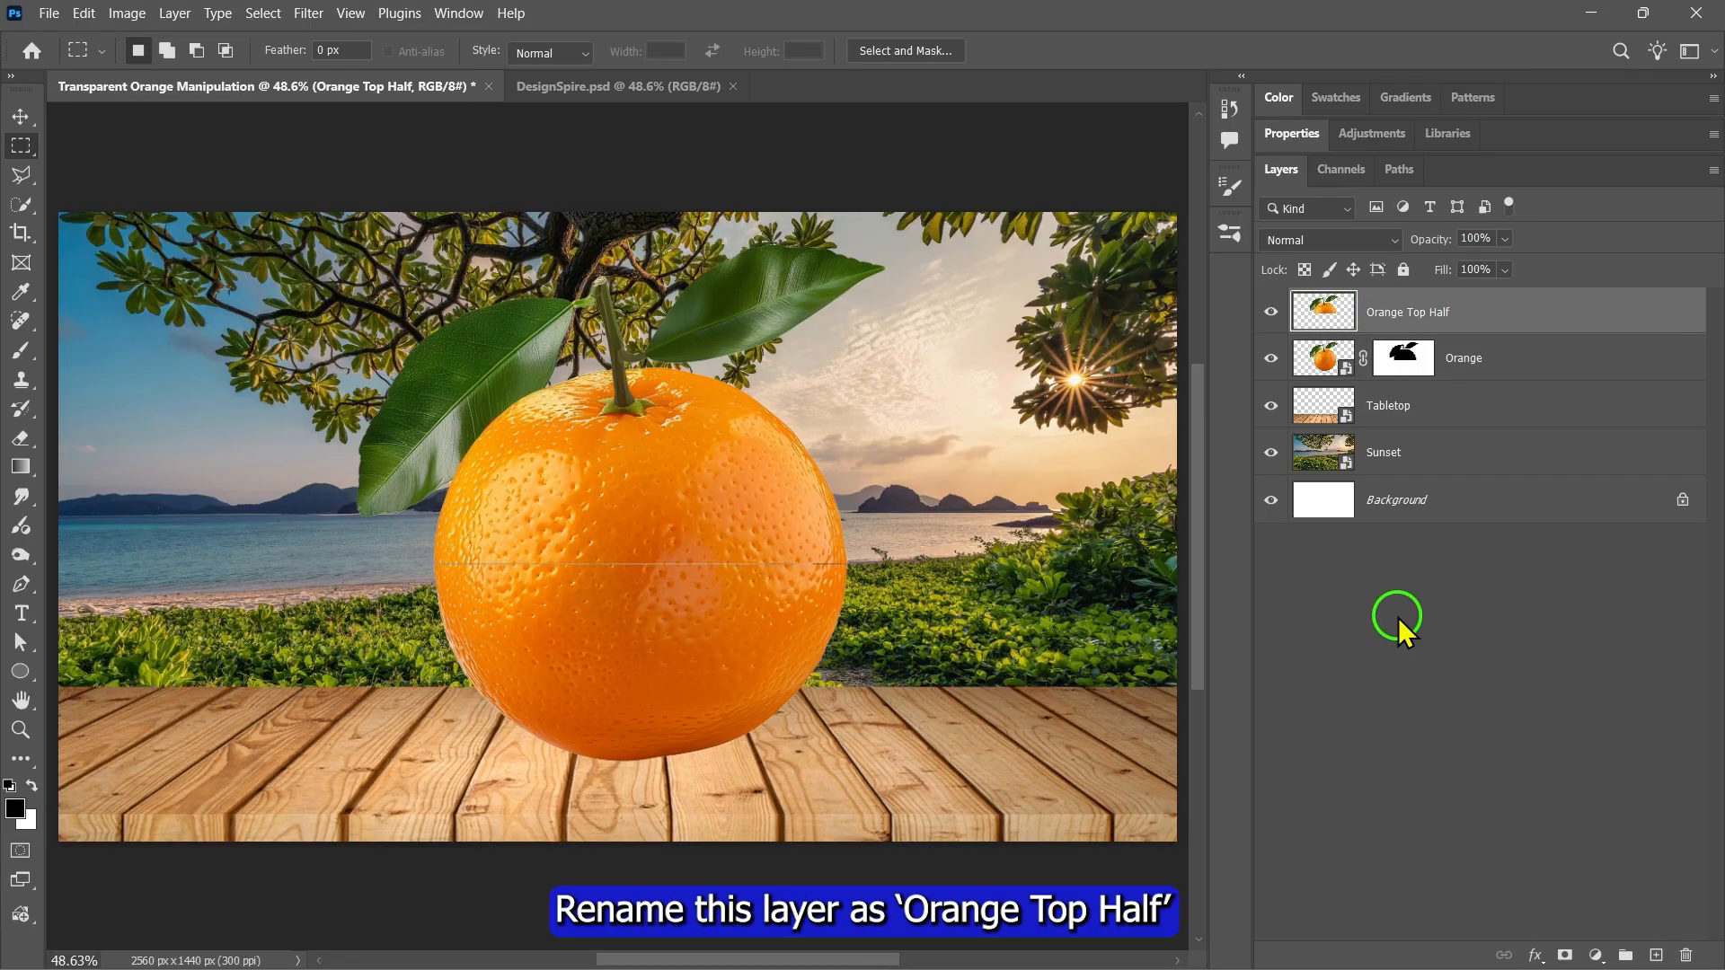
{"action": "left_click", "coordinate": [1353, 238]}
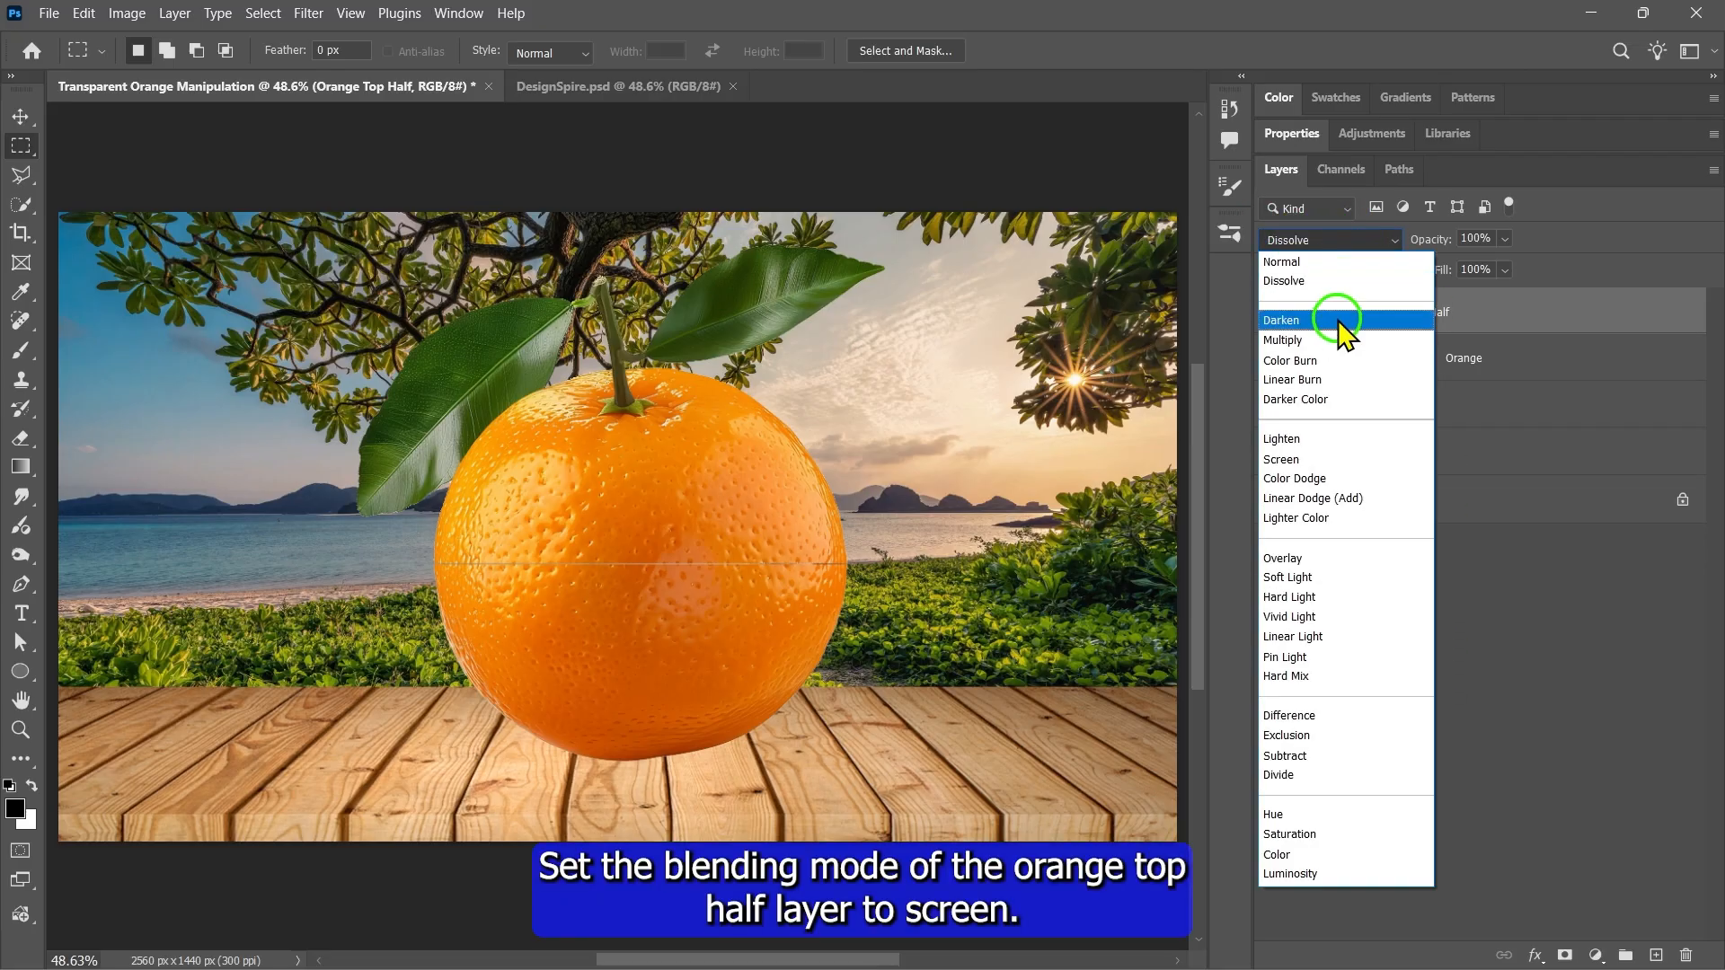
{"action": "left_click", "coordinate": [1270, 462]}
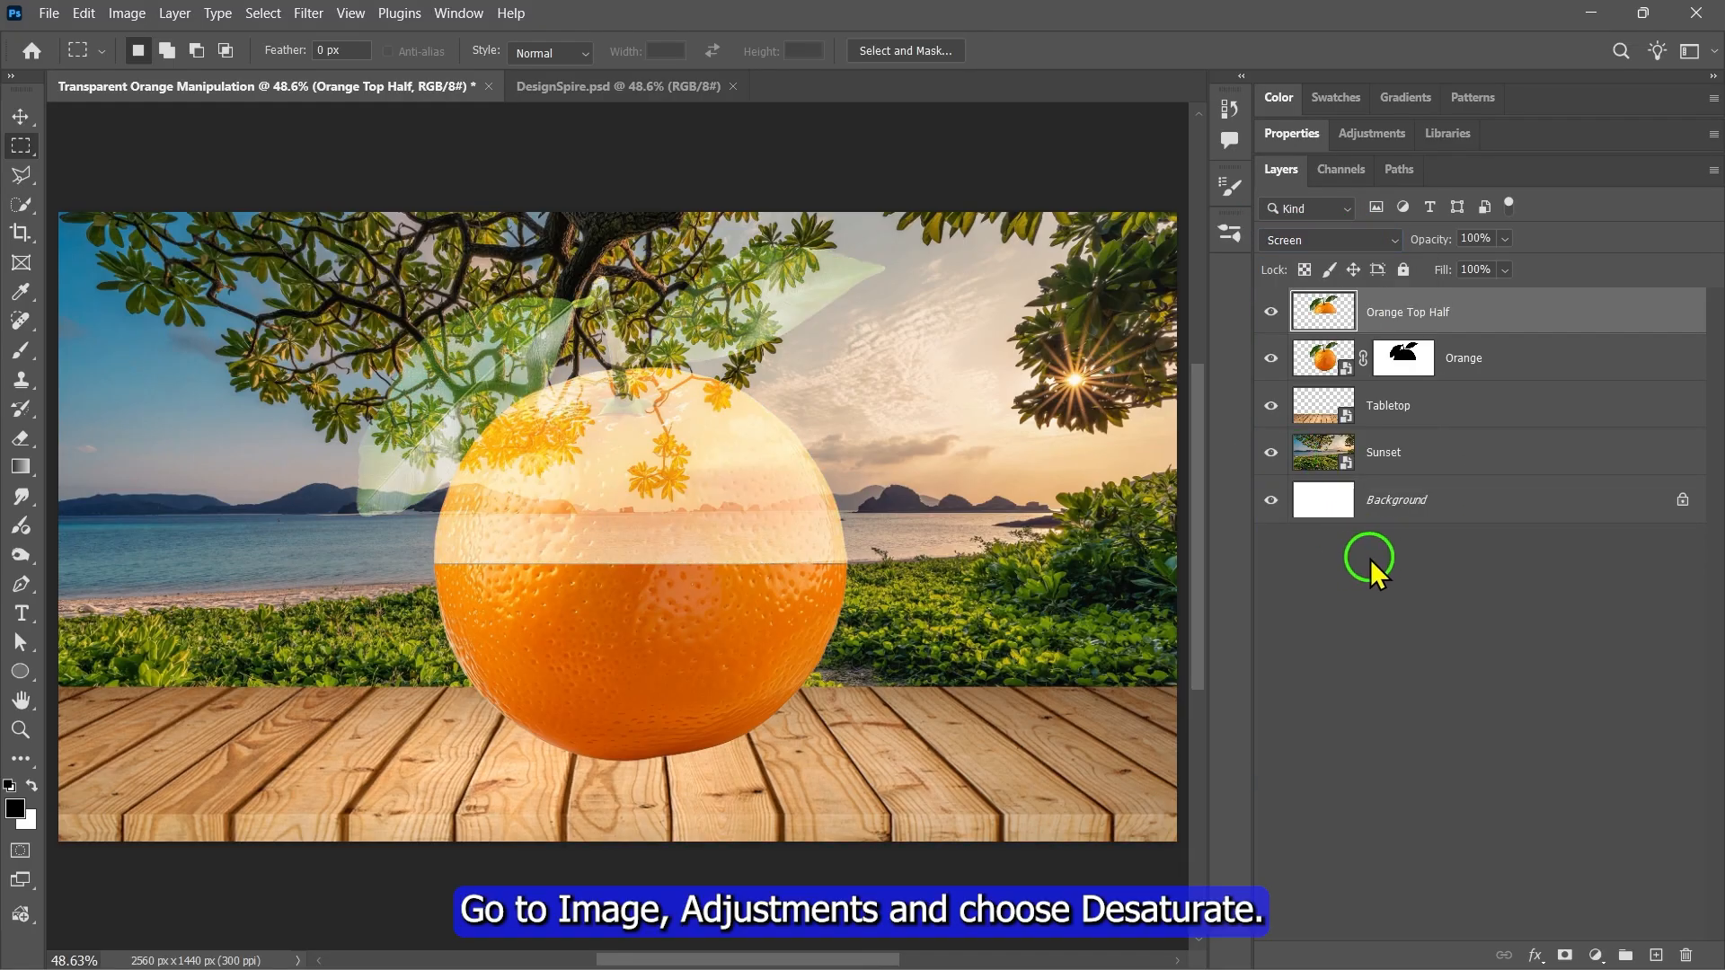
Desaturate the Orange Top Half layer and convert it to a smart object.
{"action": "left_click", "coordinate": [127, 12]}
{"action": "mouse_move", "coordinate": [193, 69]}
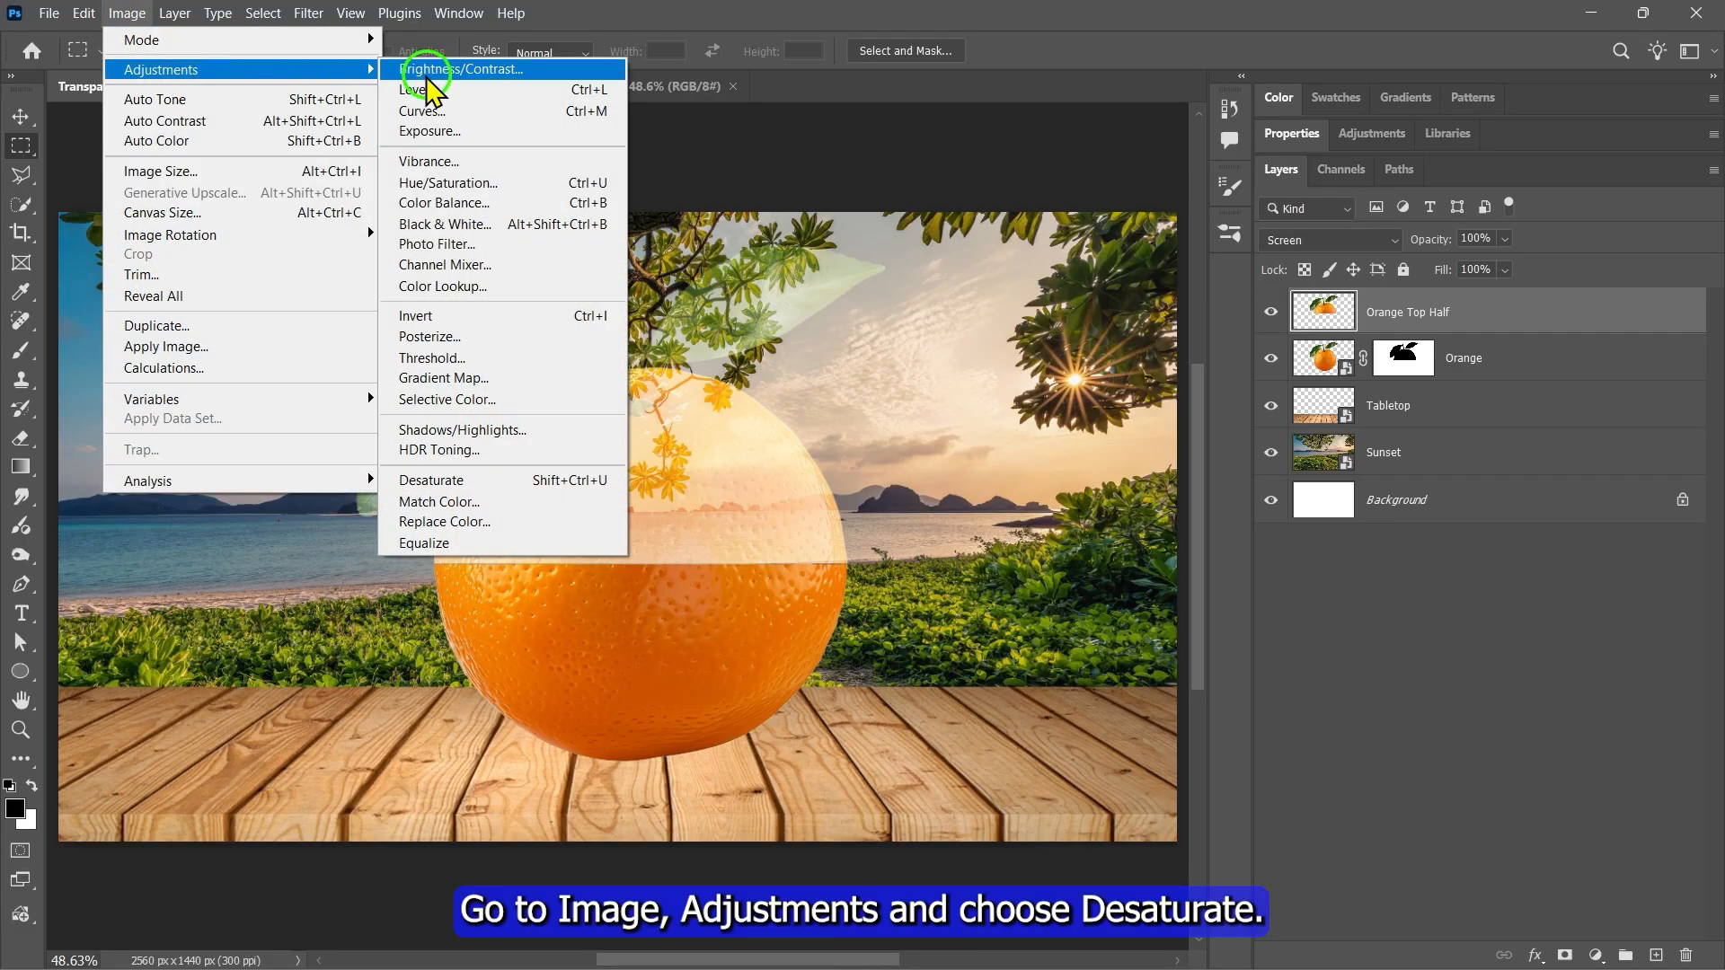
{"action": "left_click", "coordinate": [408, 482]}
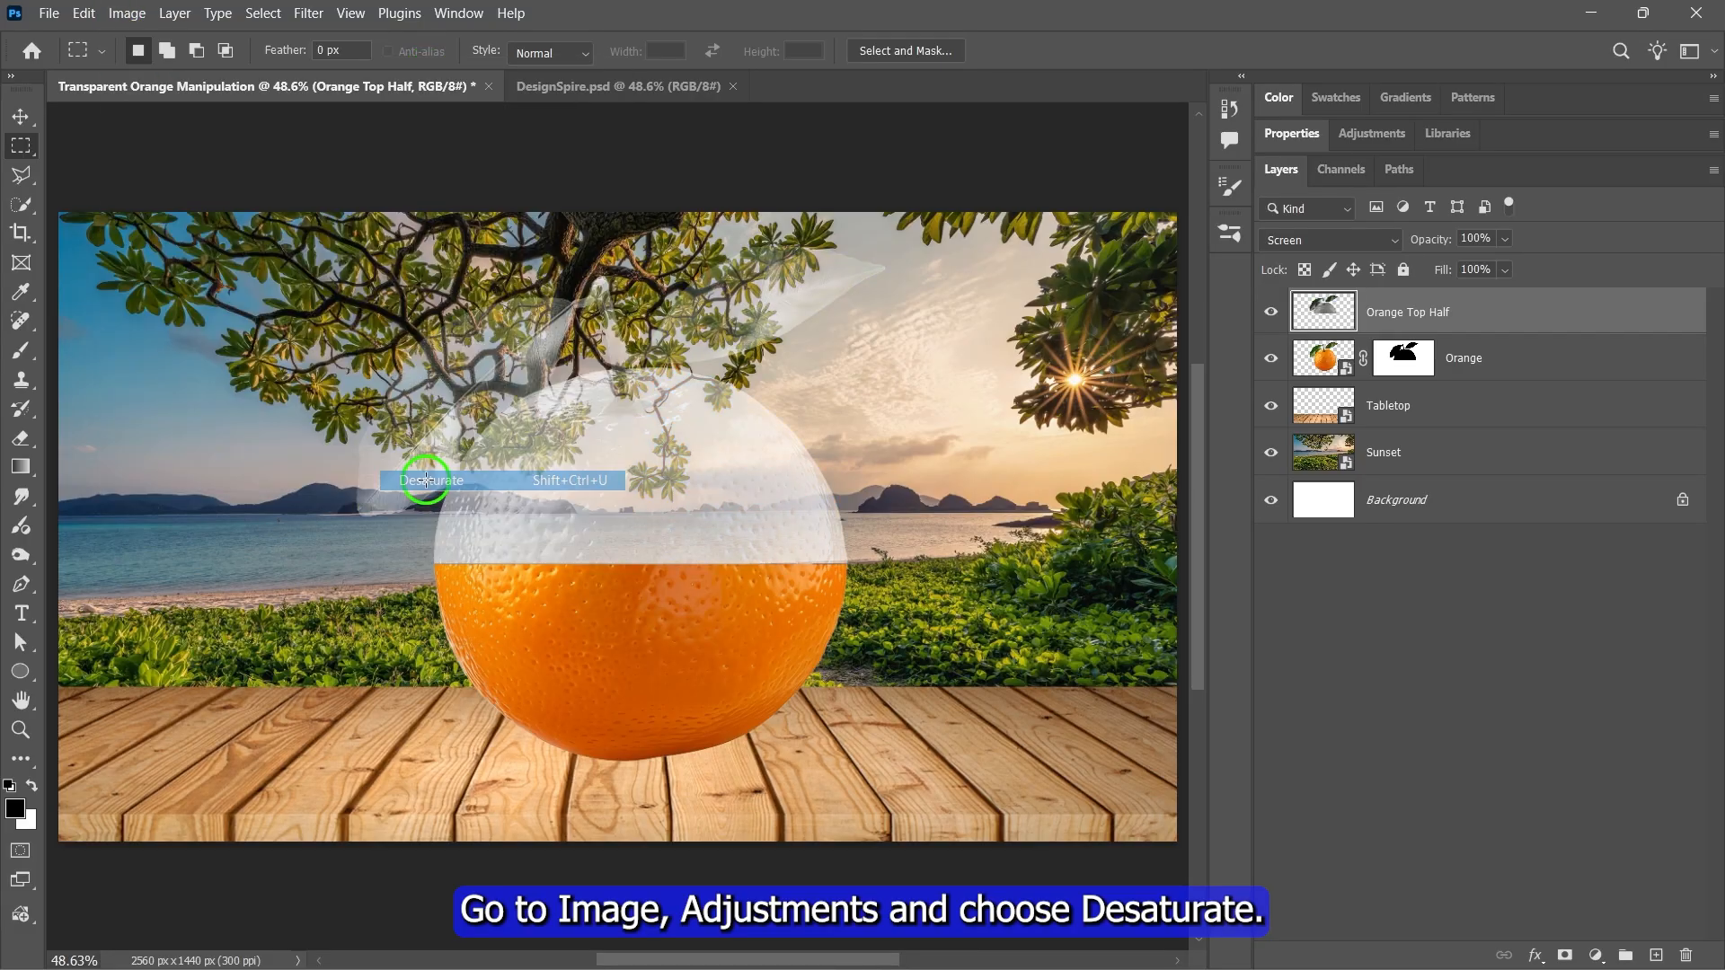
{"action": "right_click", "coordinate": [1442, 316]}
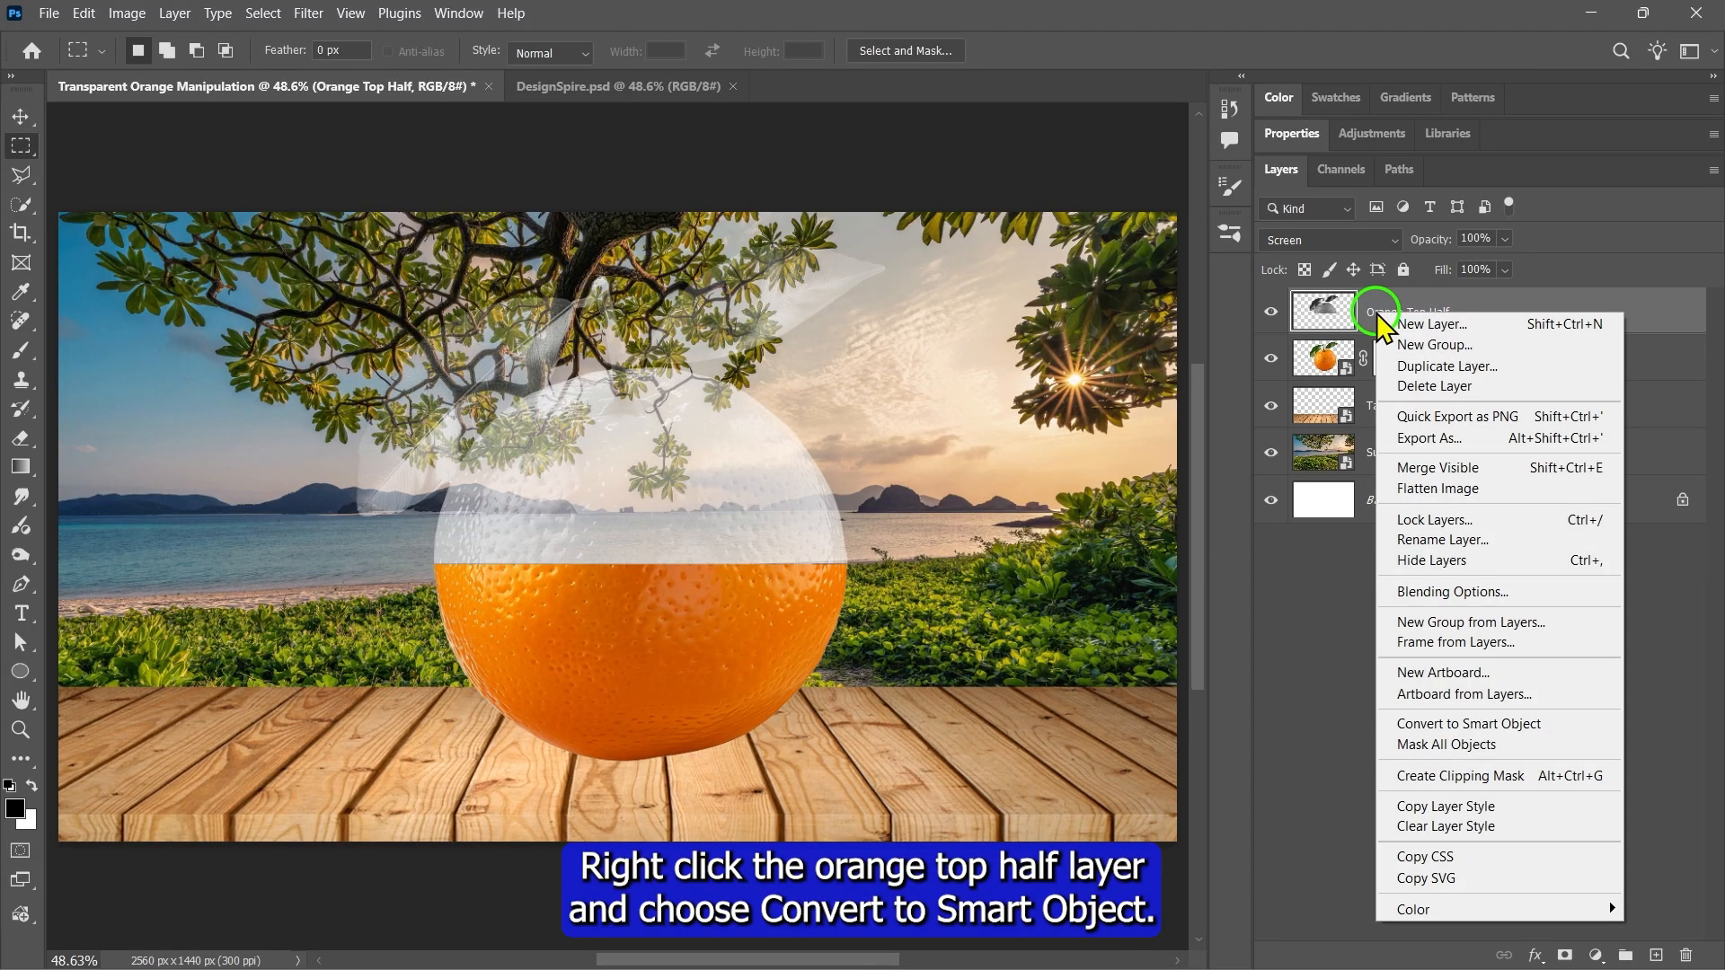
{"action": "left_click", "coordinate": [1471, 726]}
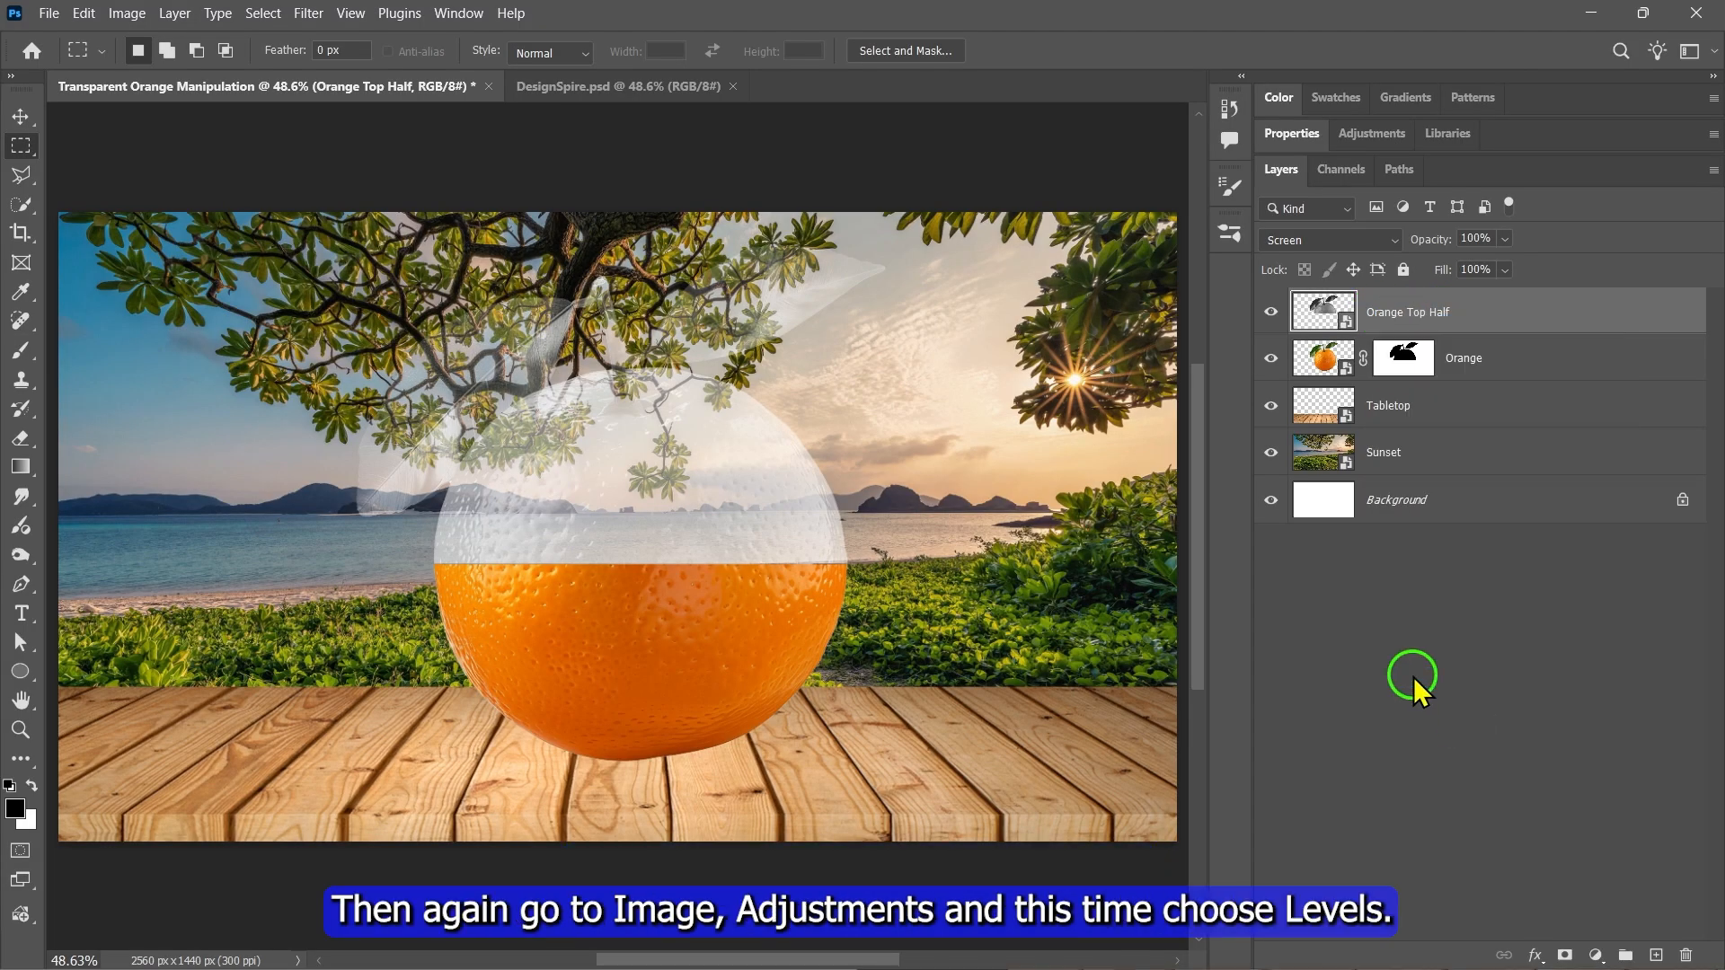
Apply Levels to the Orange Top Half layer with input levels of 67, 0.5 and 169.
{"action": "left_click", "coordinate": [126, 13]}
{"action": "mouse_move", "coordinate": [160, 69]}
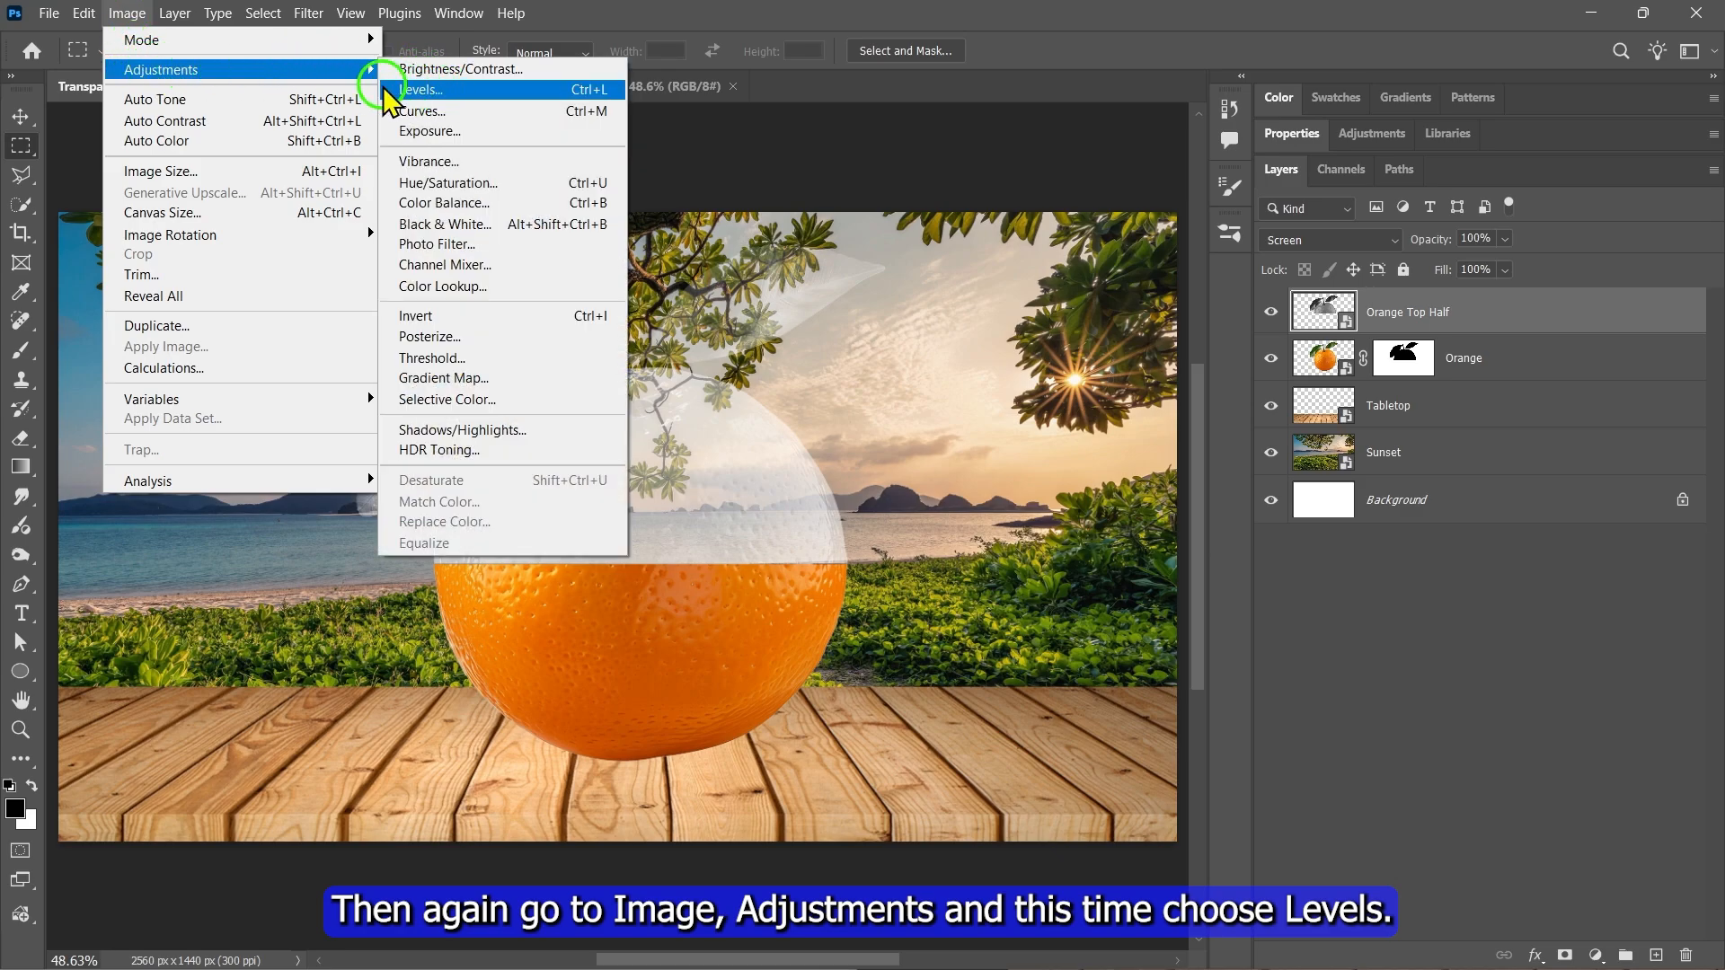
{"action": "left_click", "coordinate": [422, 89]}
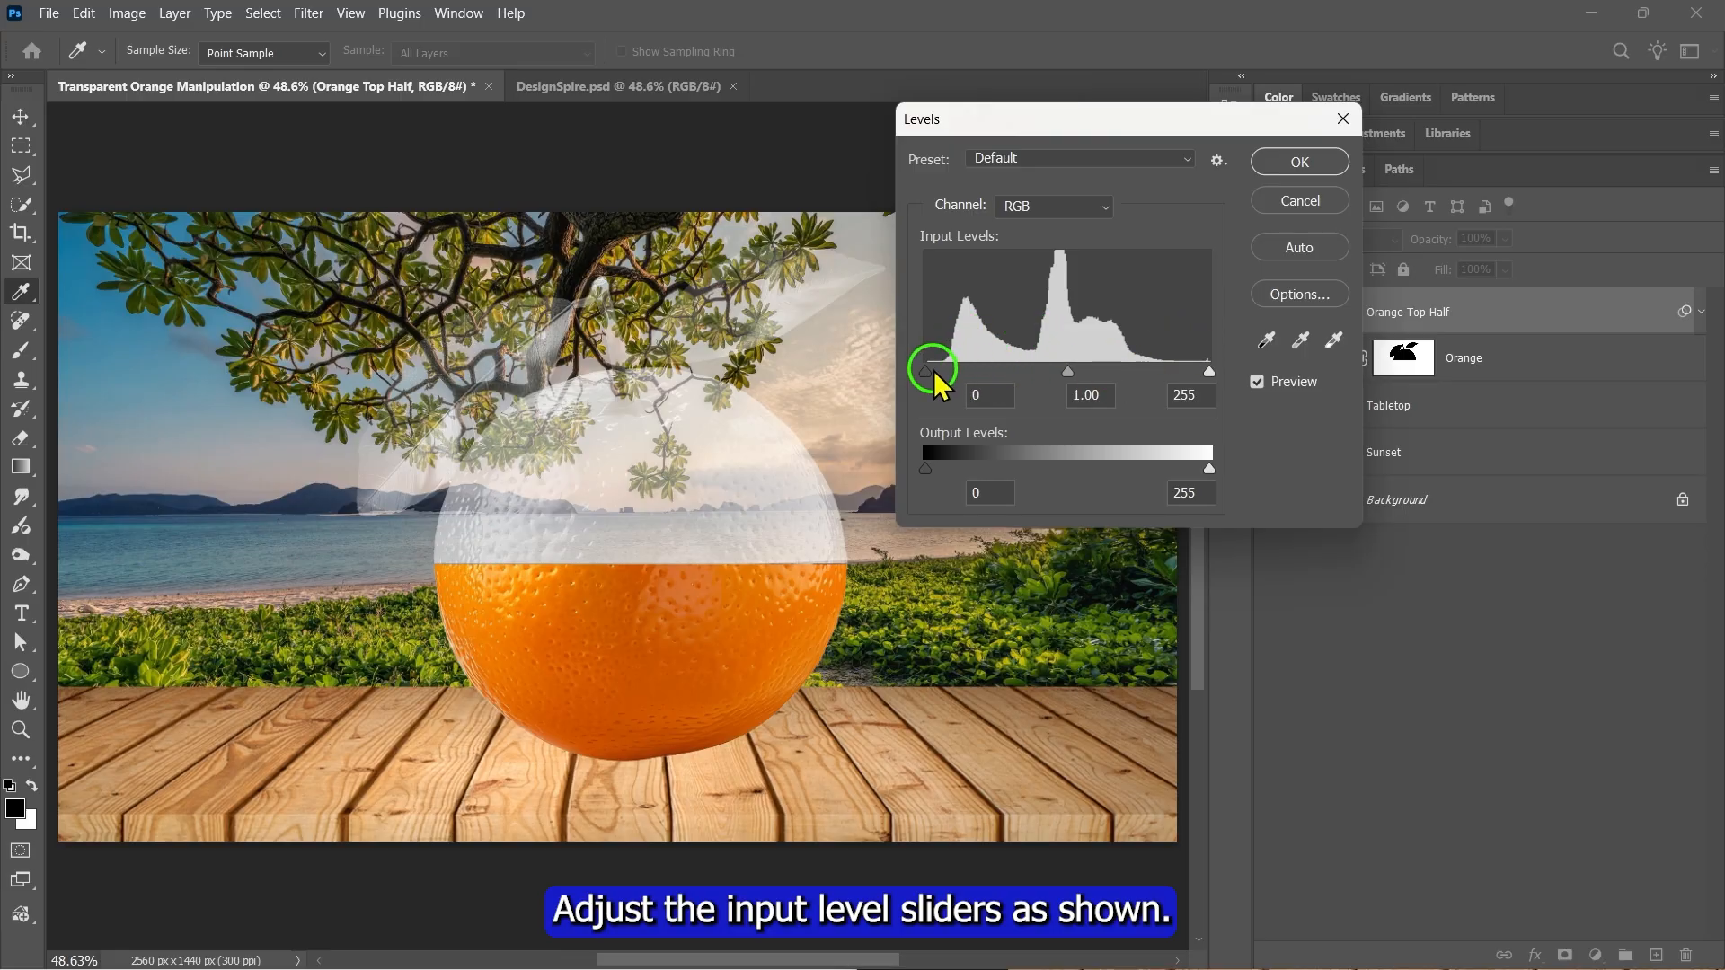
{"action": "left_click_drag", "start_coordinate": [928, 372], "coordinate": [997, 372]}
{"action": "left_click_drag", "start_coordinate": [1209, 372], "coordinate": [1081, 368]}
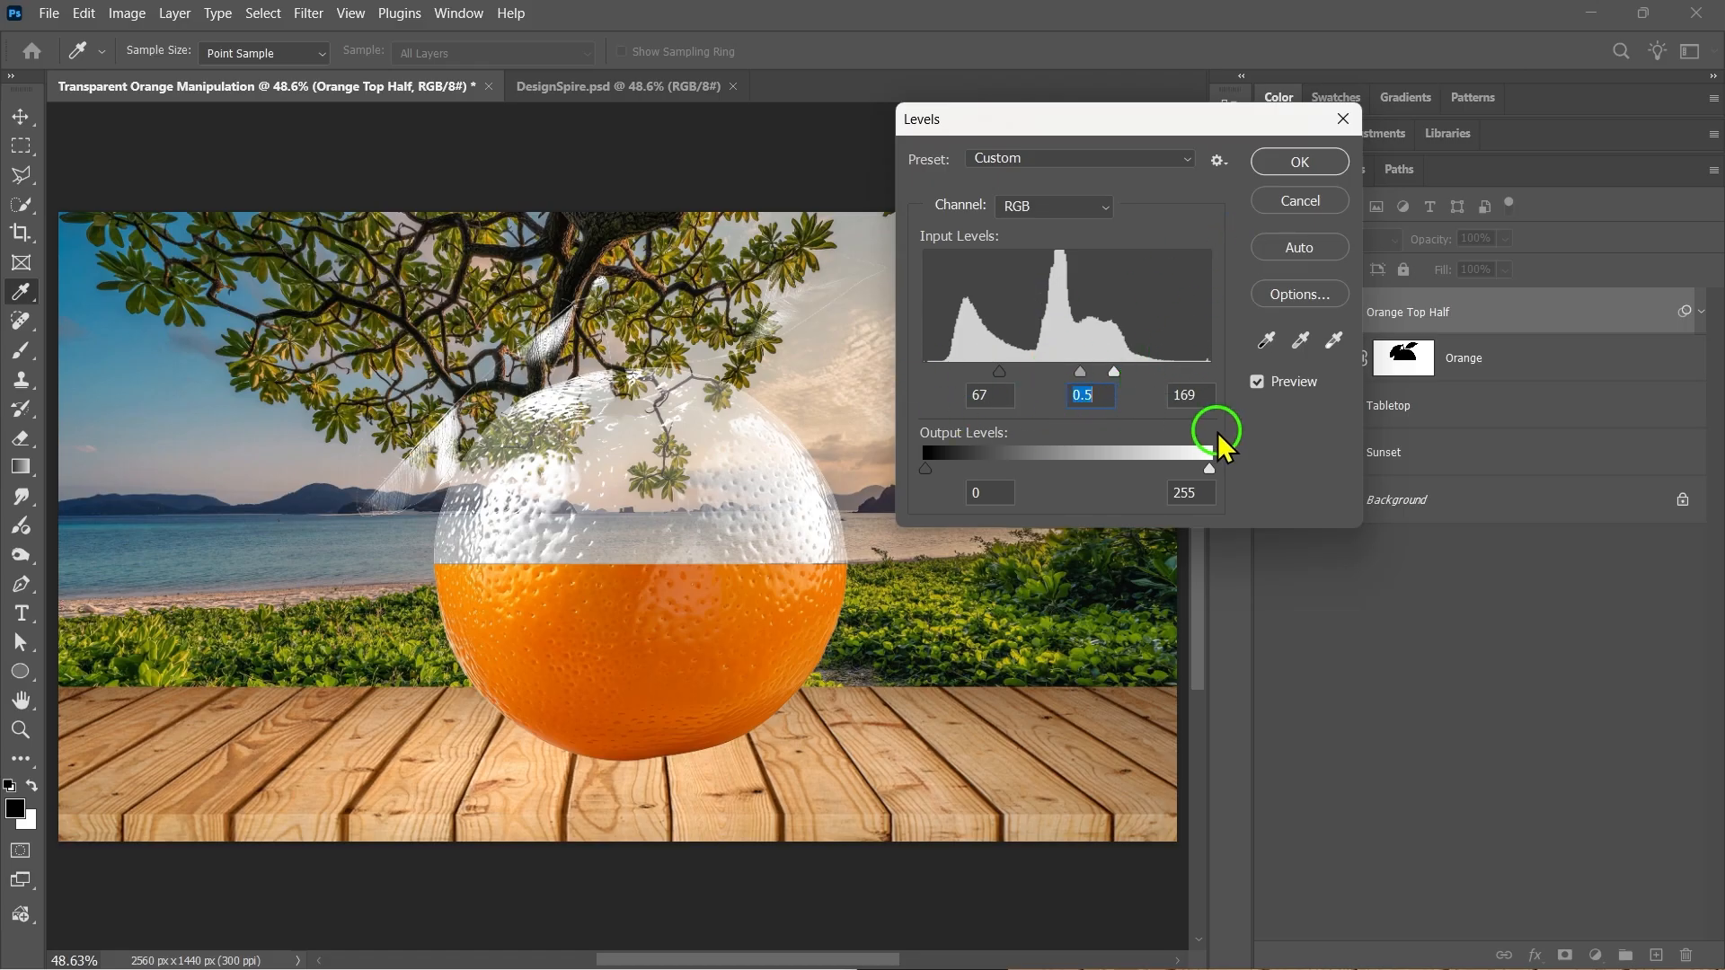
{"action": "left_click", "coordinate": [1296, 166]}
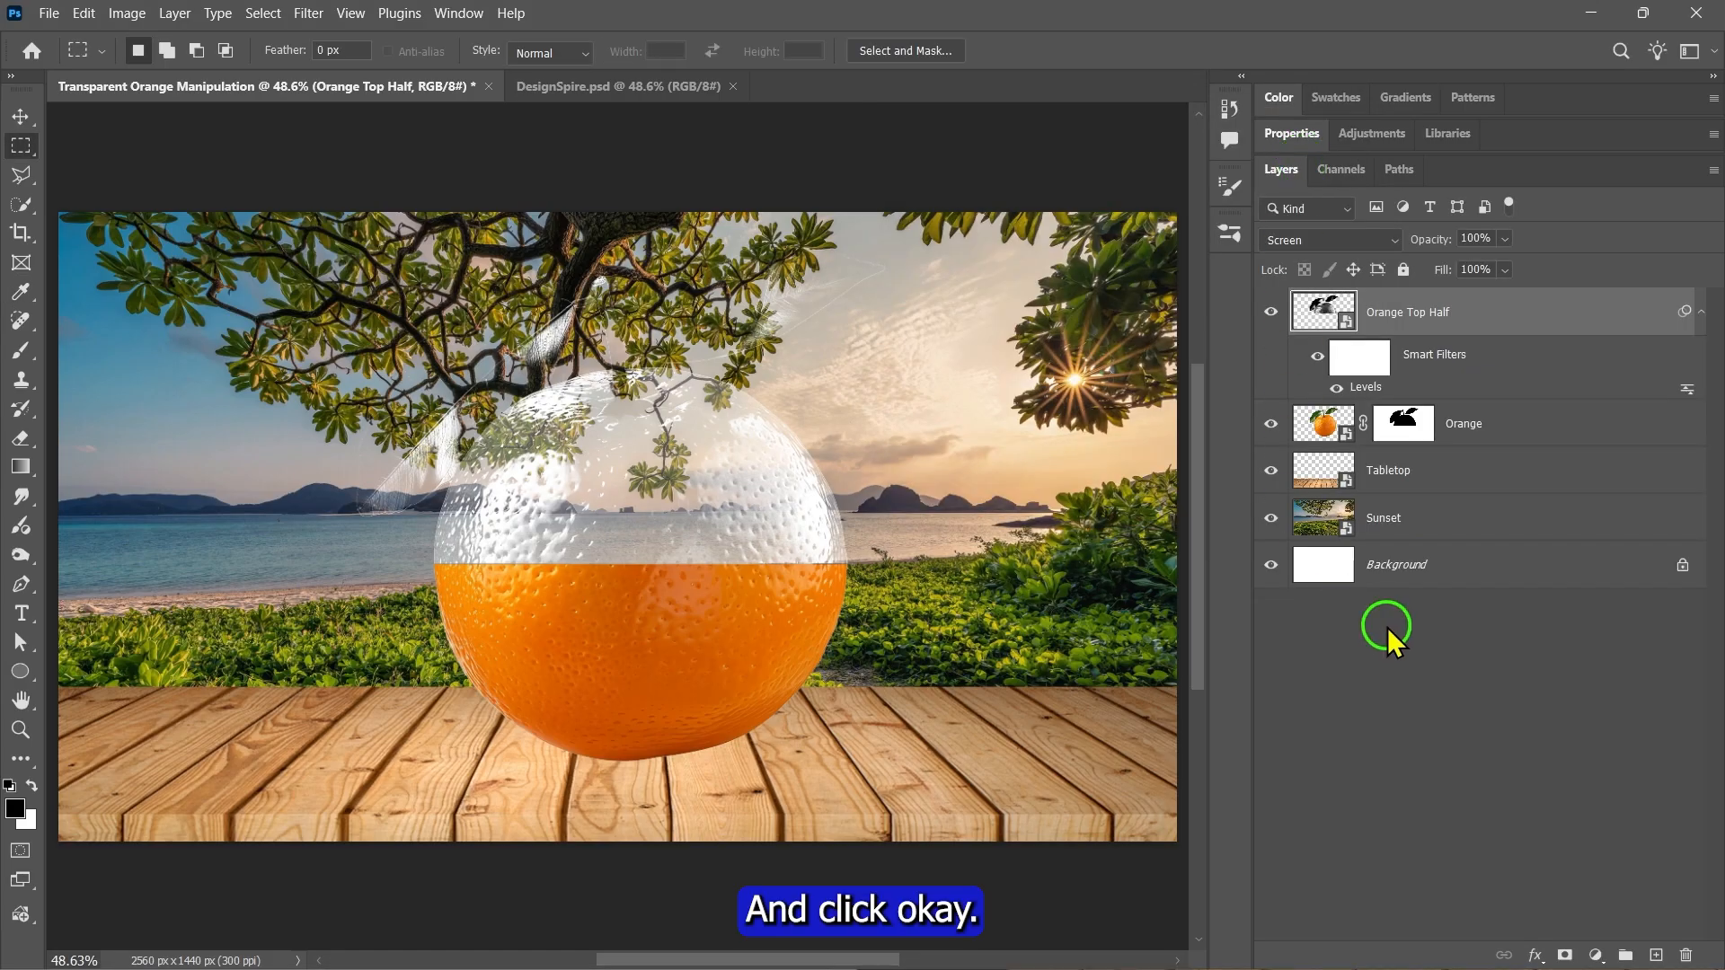
Apply a Gaussian Blur with a radius of 16 pixels to the Sunset layer.
{"action": "left_click", "coordinate": [1319, 526]}
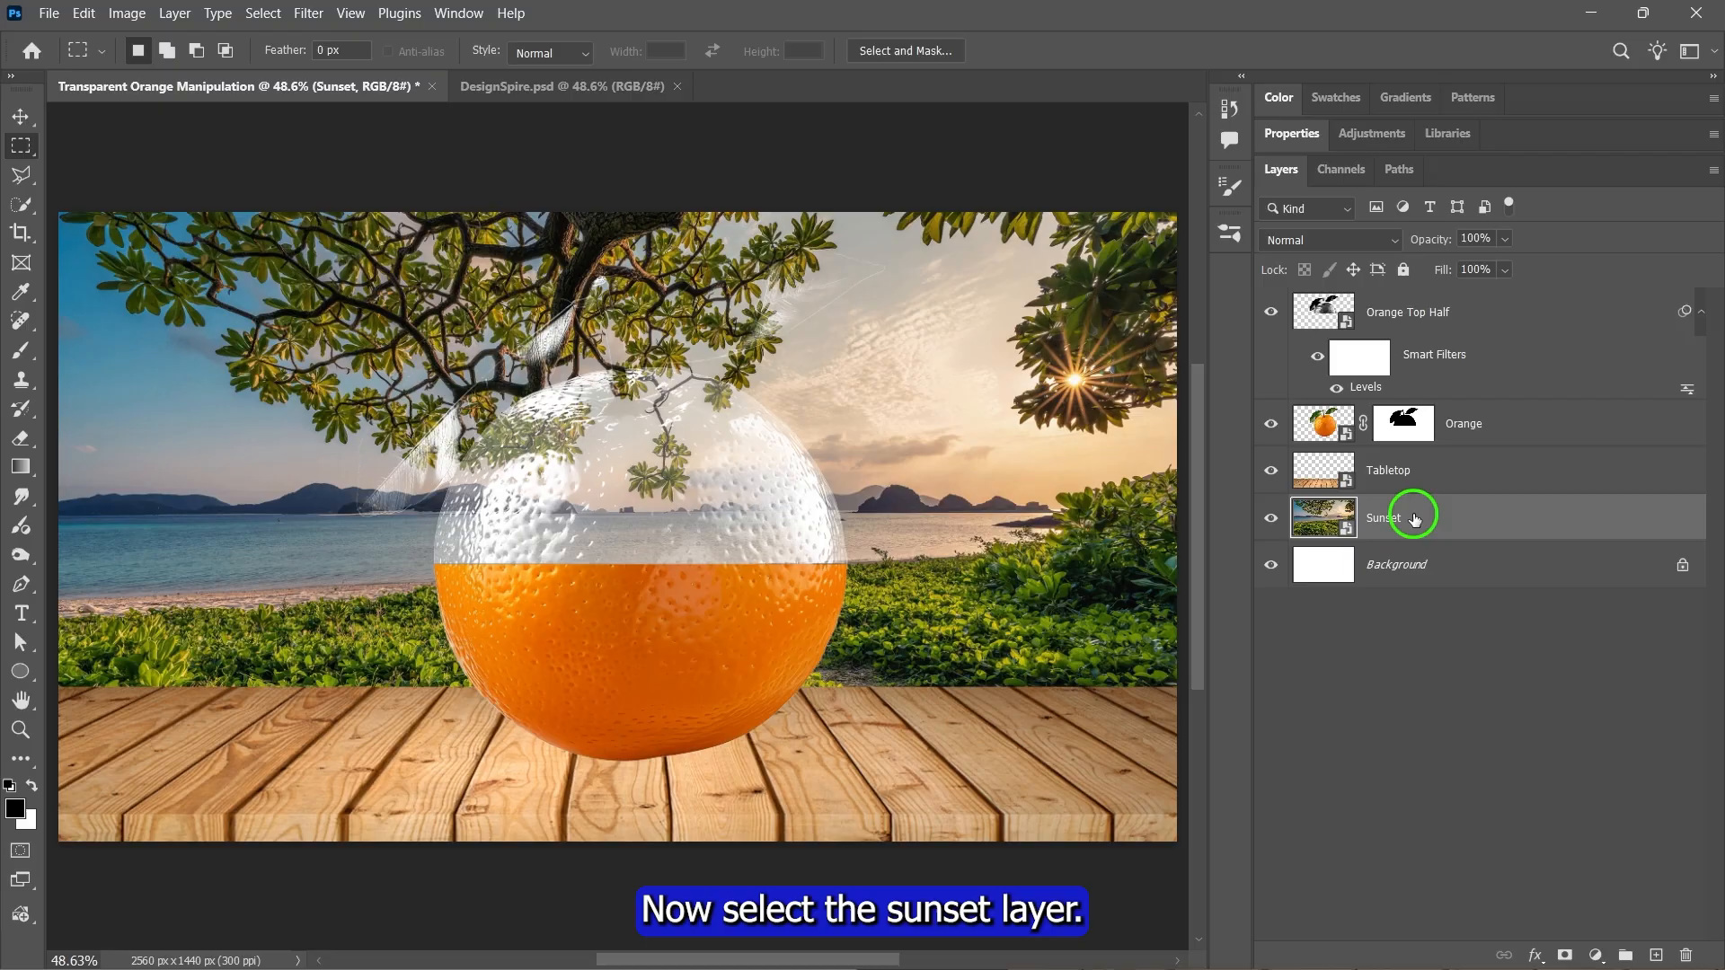
{"action": "left_click", "coordinate": [308, 12]}
{"action": "mouse_move", "coordinate": [328, 306]}
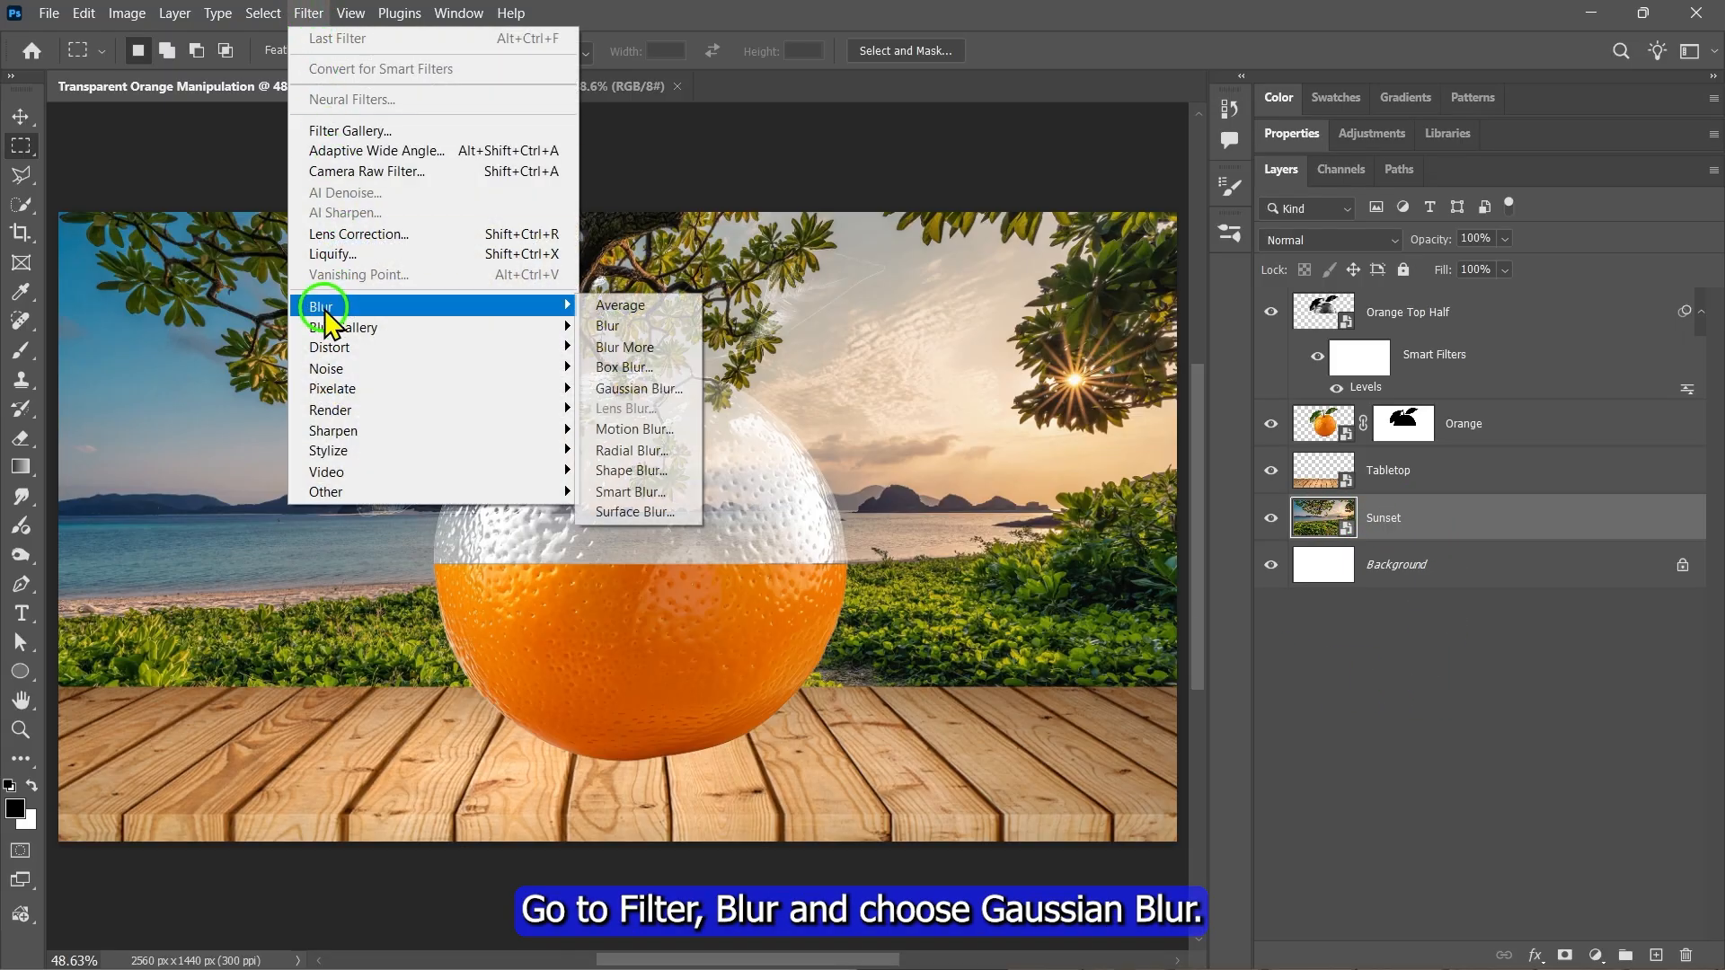
{"action": "left_click", "coordinate": [636, 388]}
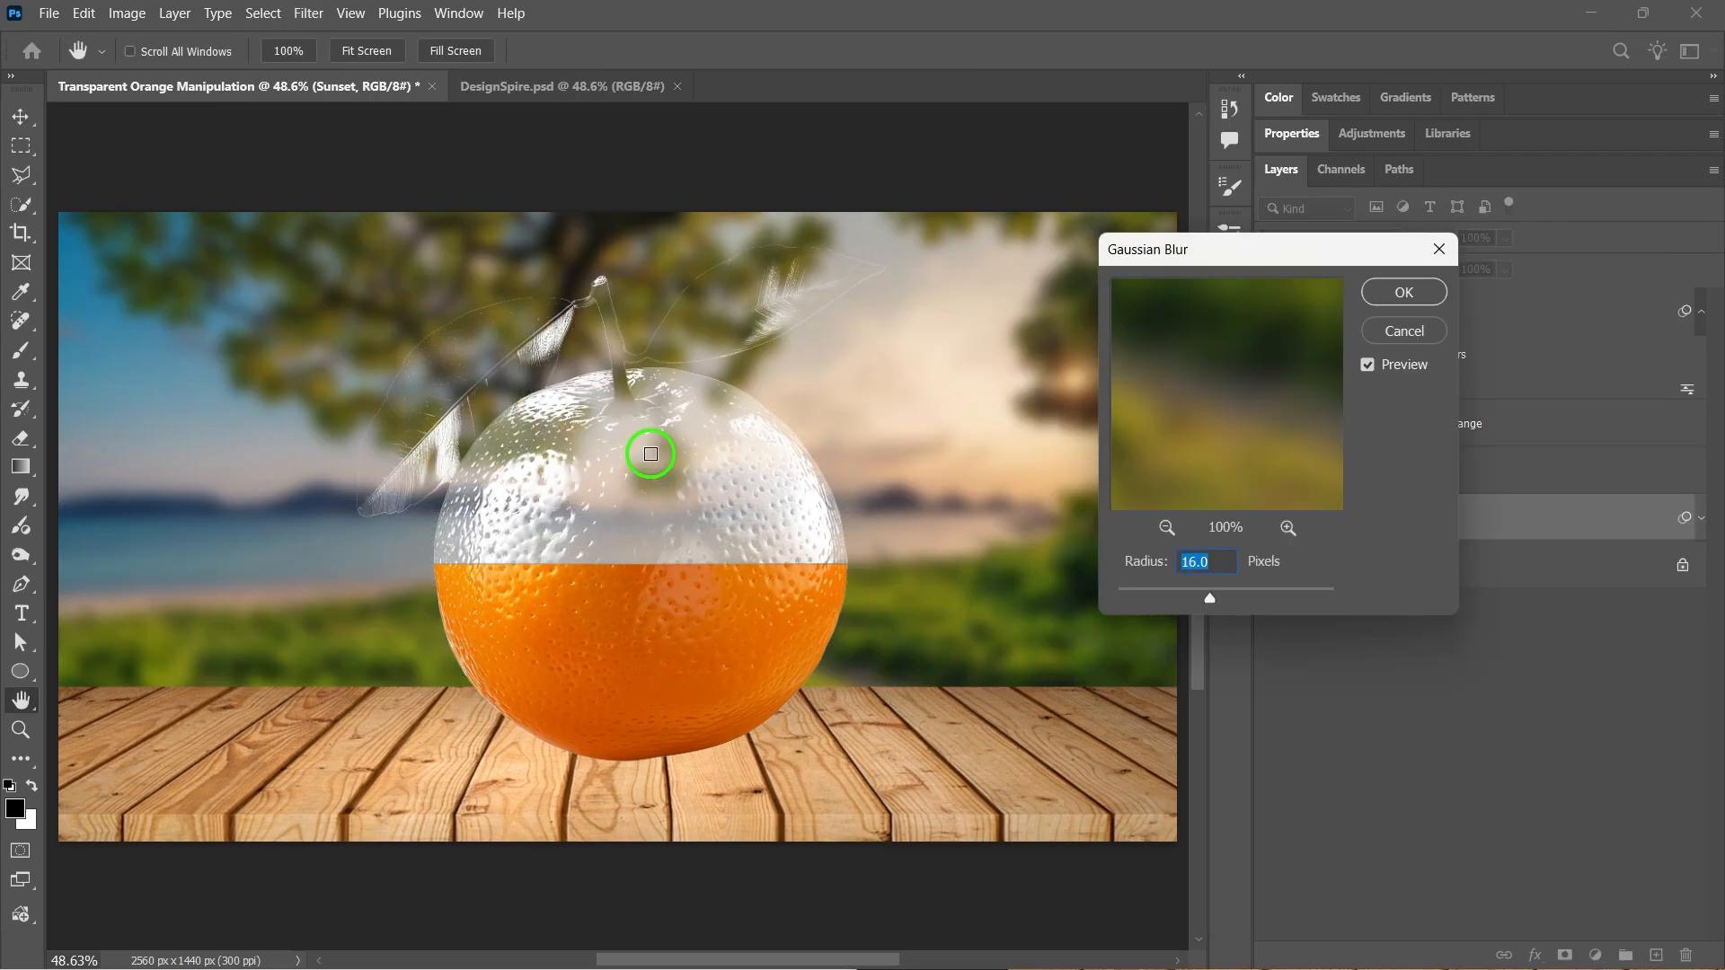
{"action": "left_click_drag", "start_coordinate": [1183, 255], "coordinate": [1204, 251]}
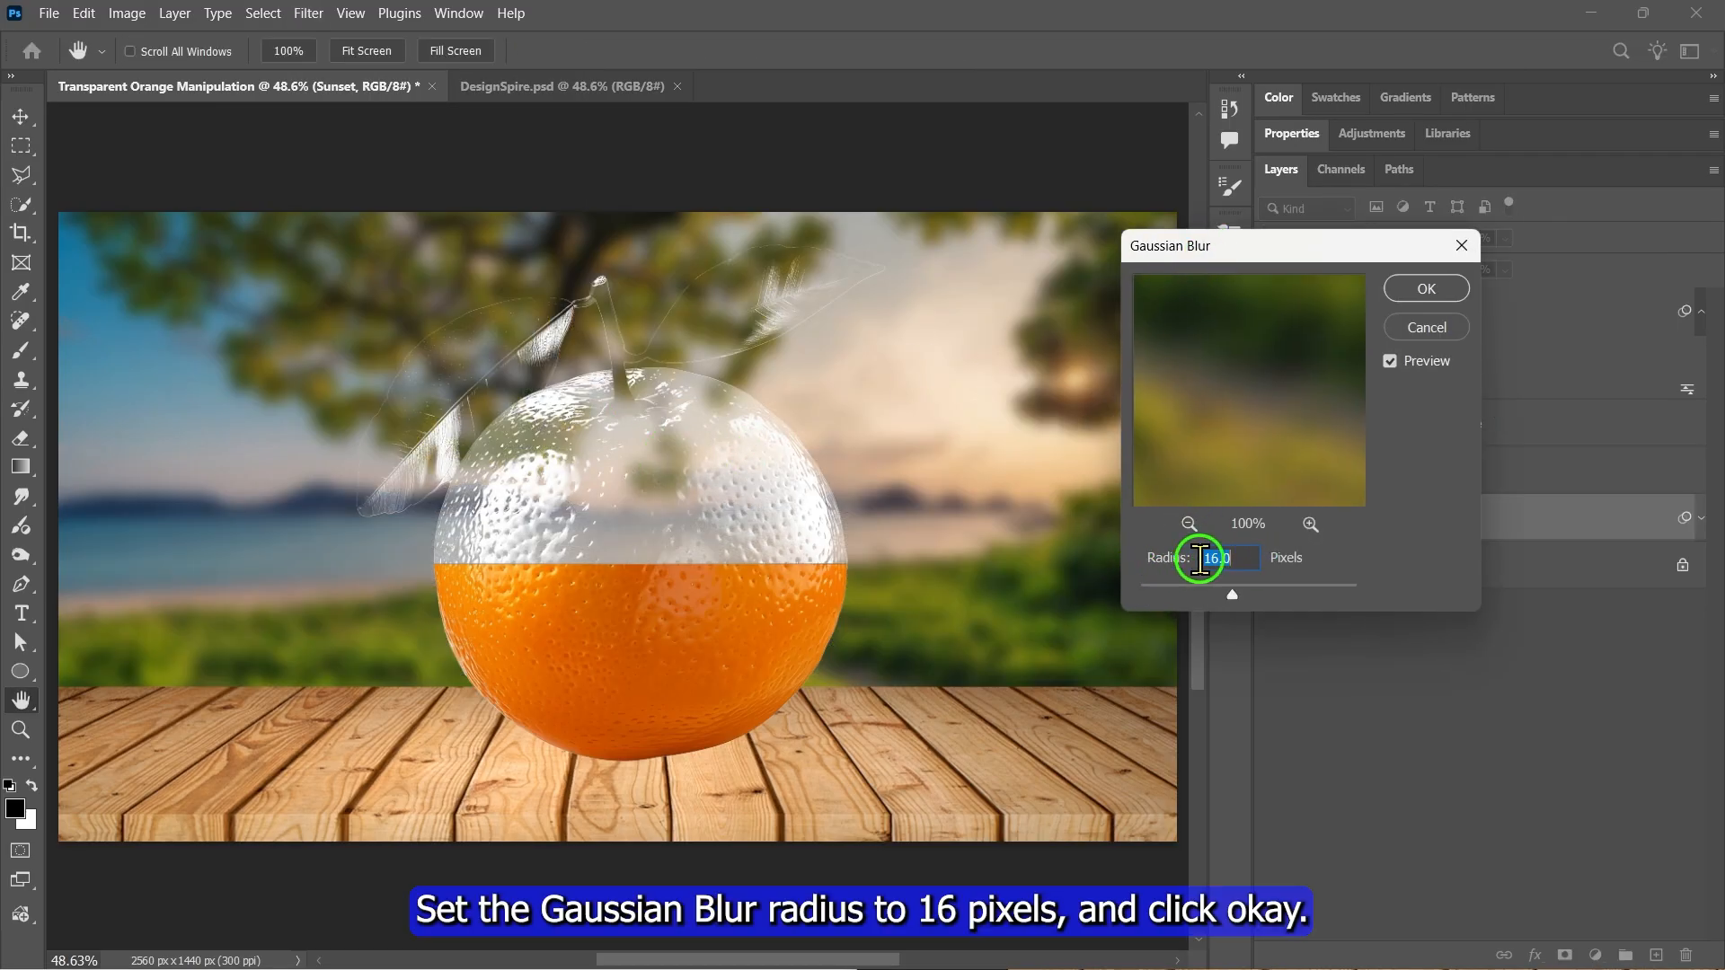
{"action": "left_click", "coordinate": [1444, 291]}
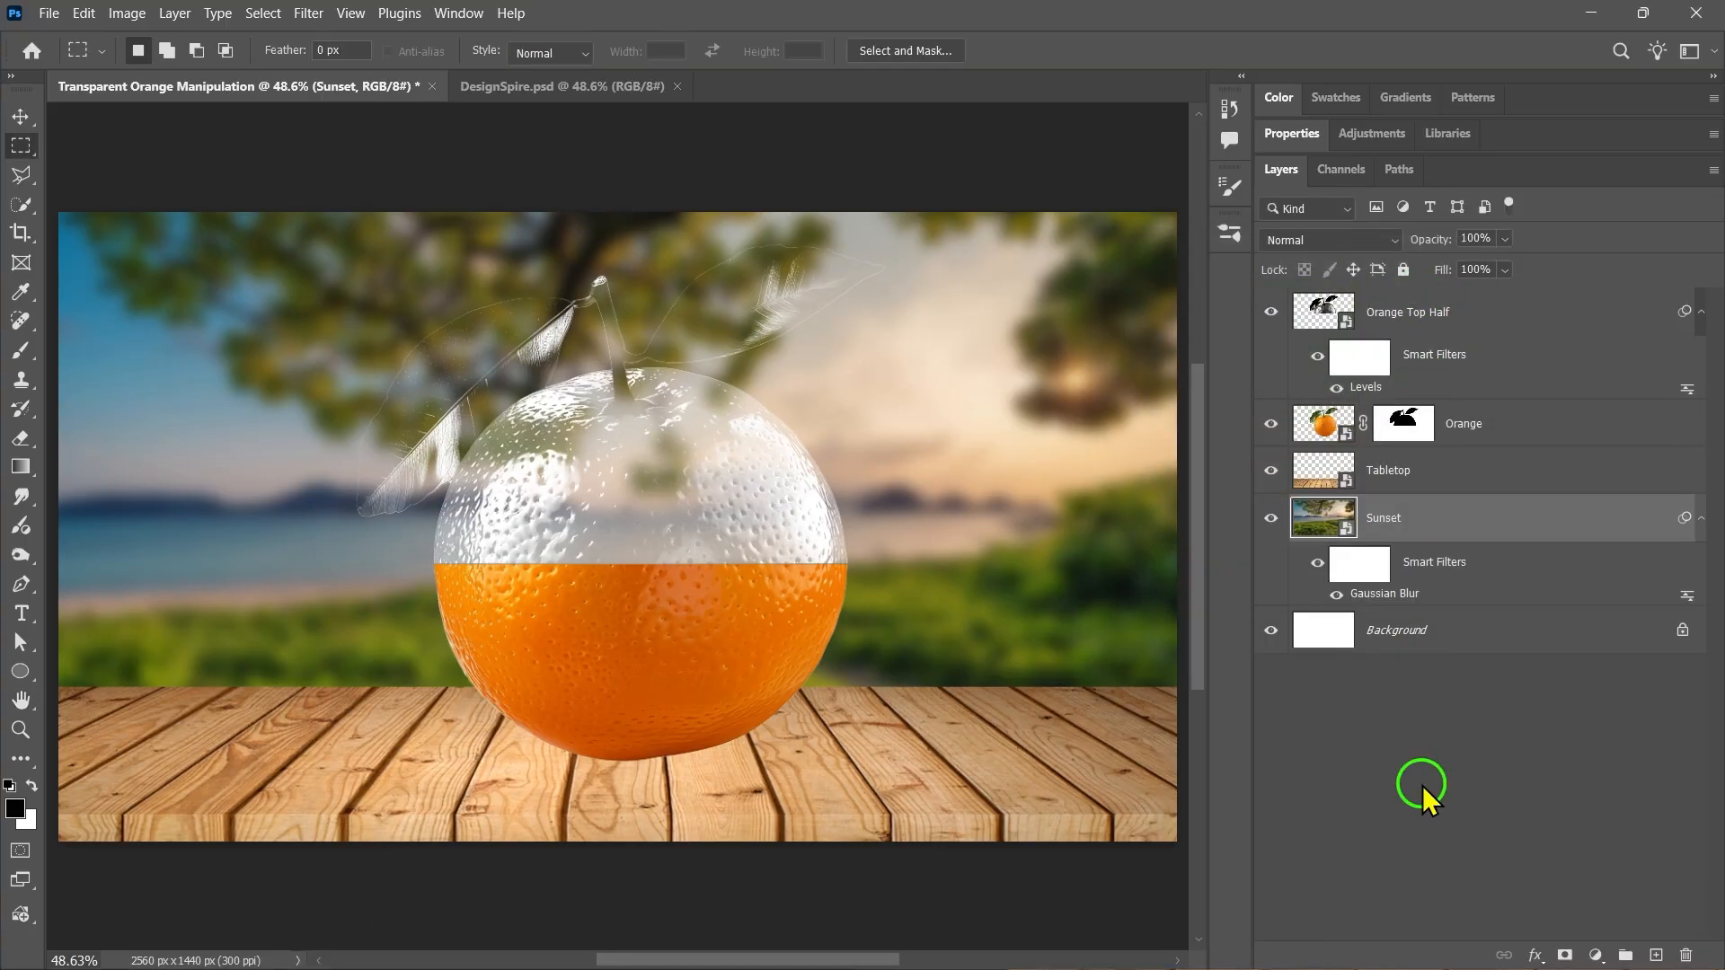
Disable the Orange layer's mask and select both leaves and the stem with the Quick Selection tool, trimming excess around the stem base.
{"action": "right_click", "coordinate": [1408, 422]}
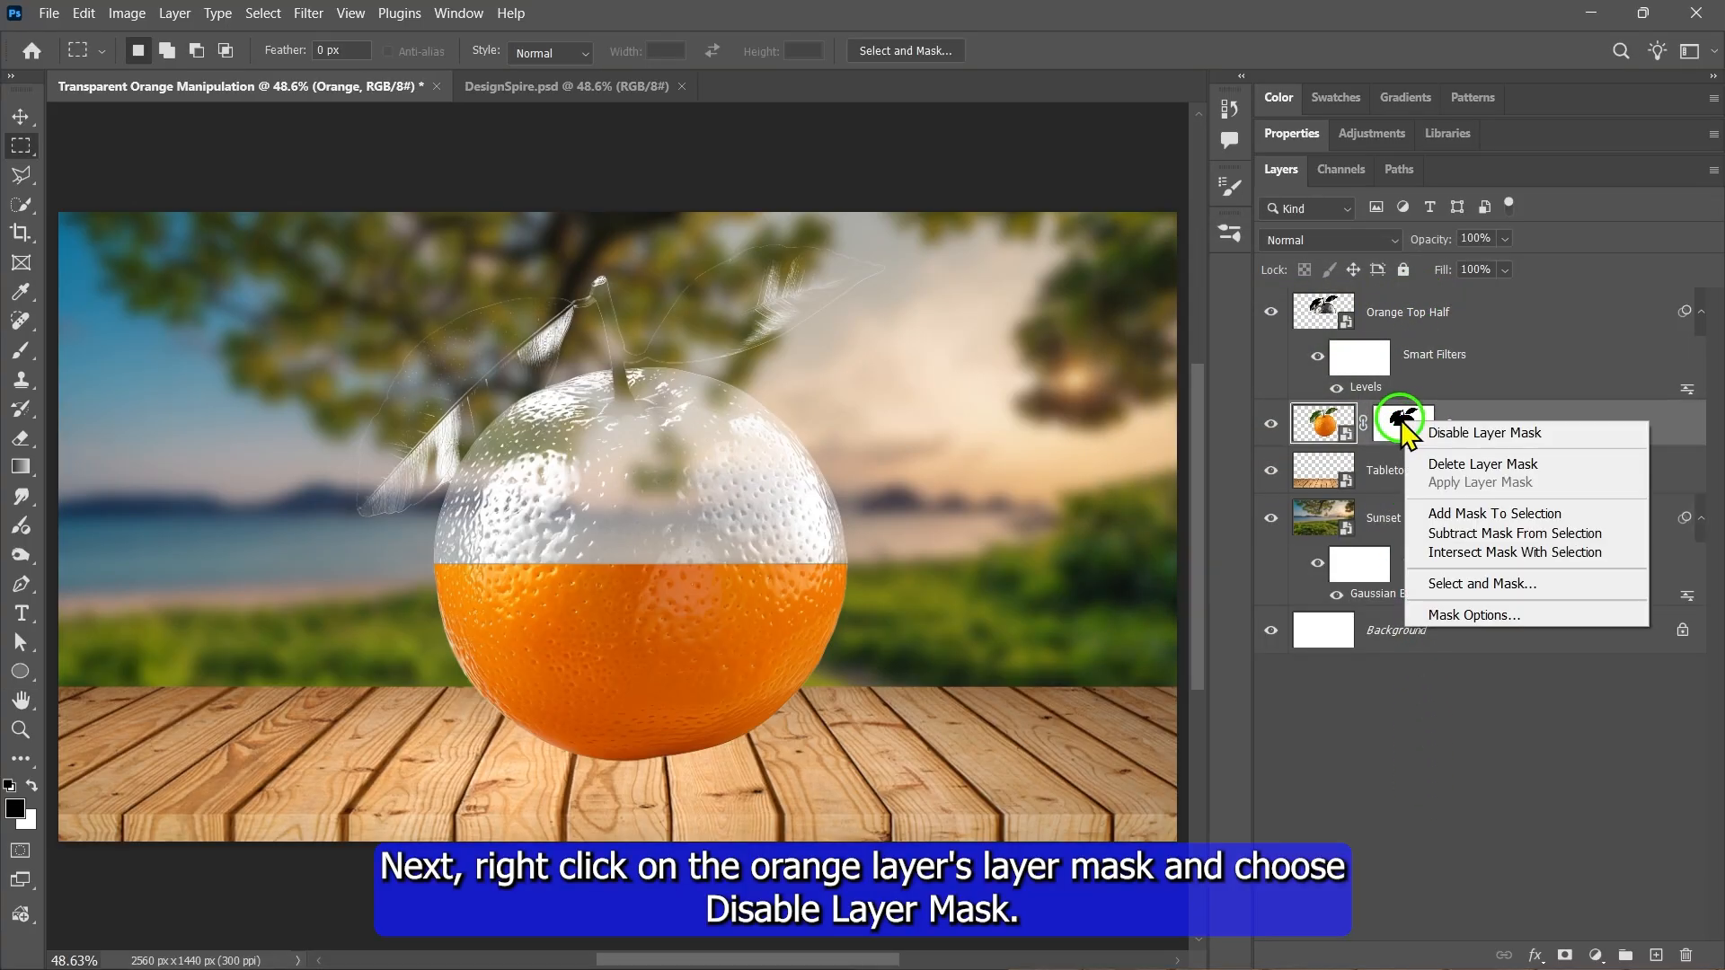
{"action": "left_click", "coordinate": [1463, 434]}
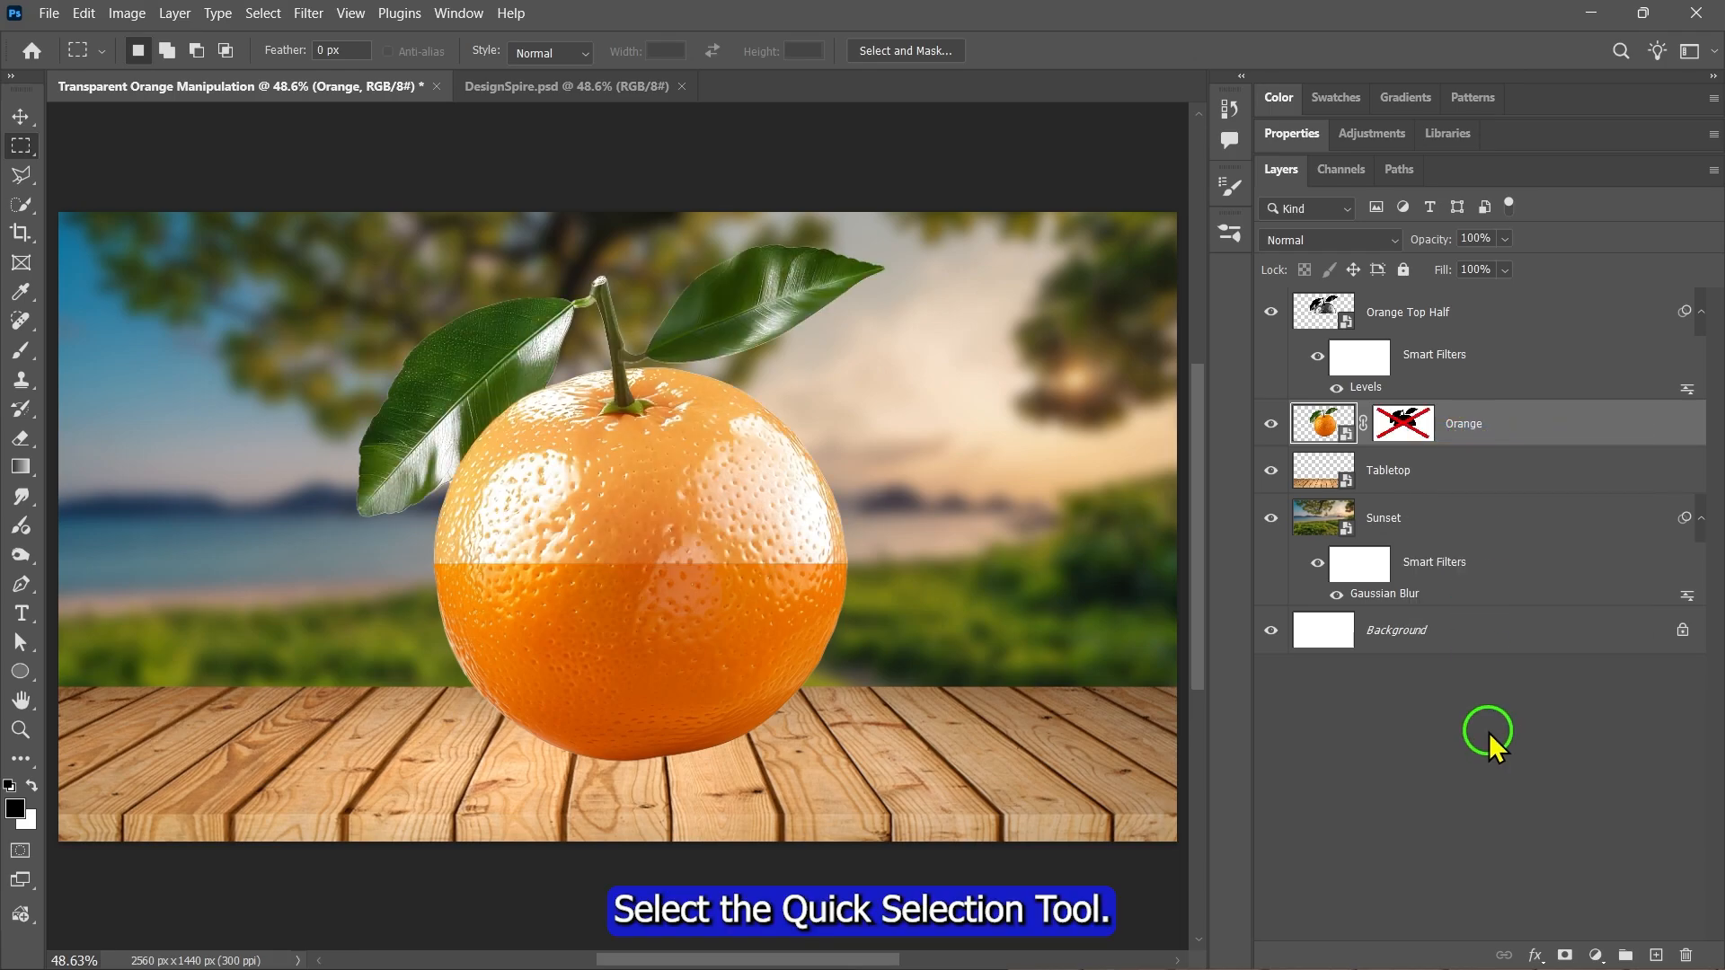
{"action": "right_click", "coordinate": [21, 206]}
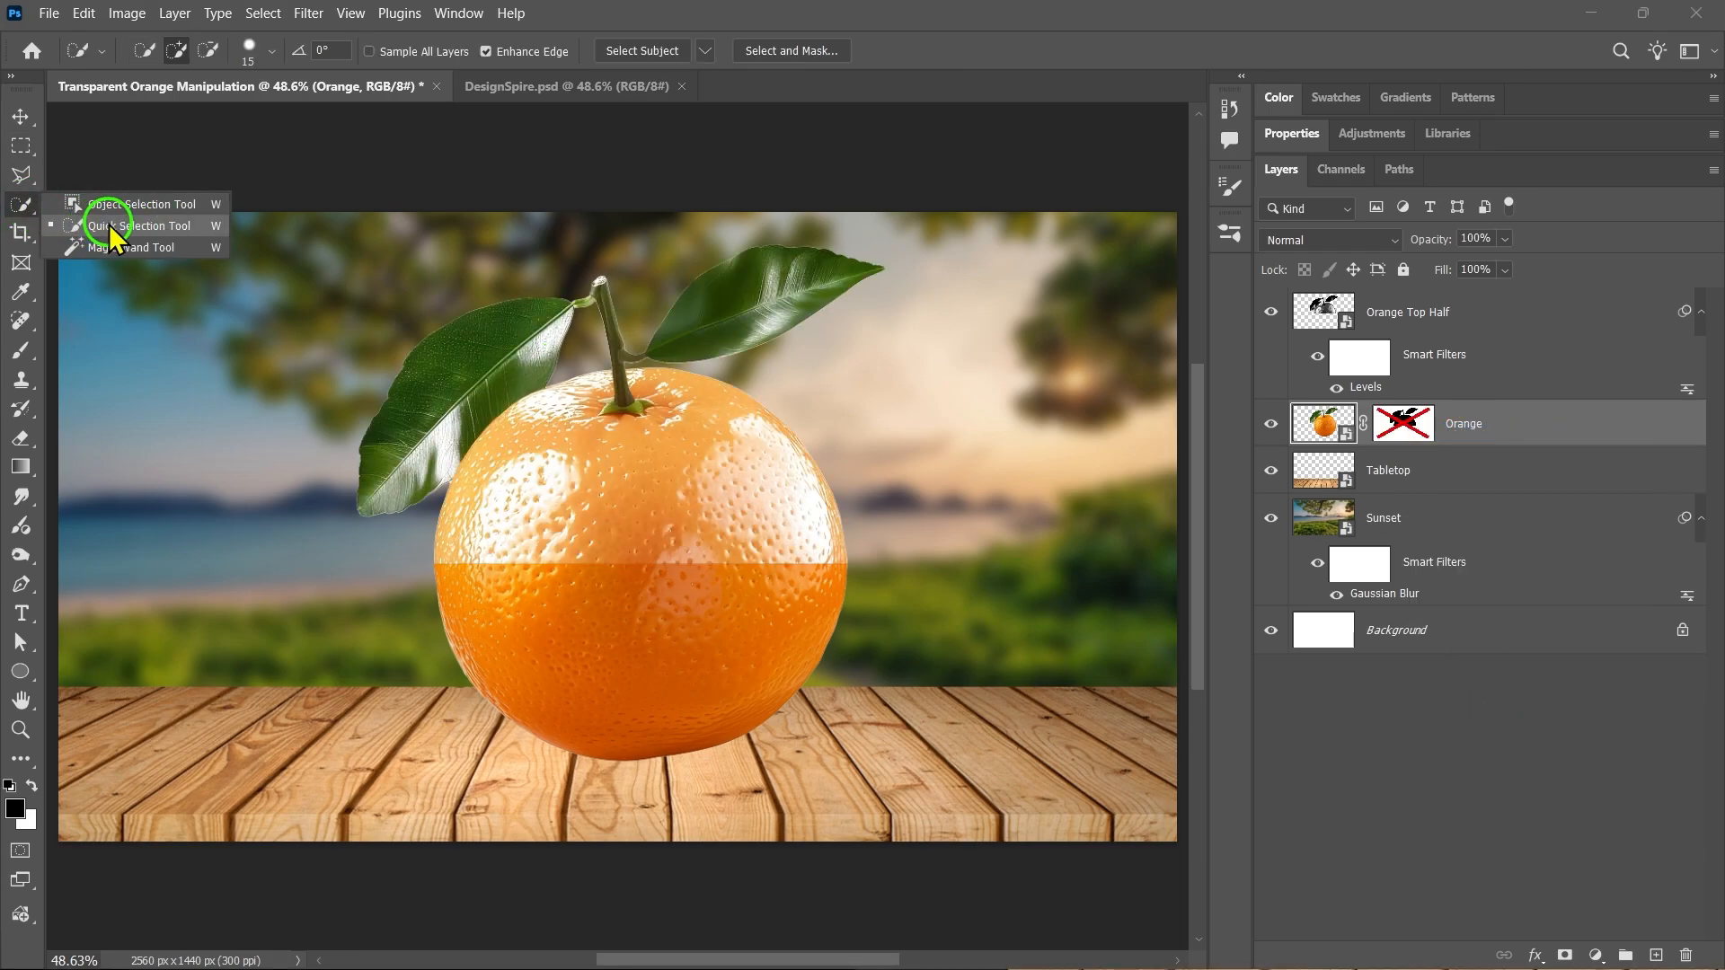
{"action": "left_click", "coordinate": [99, 221]}
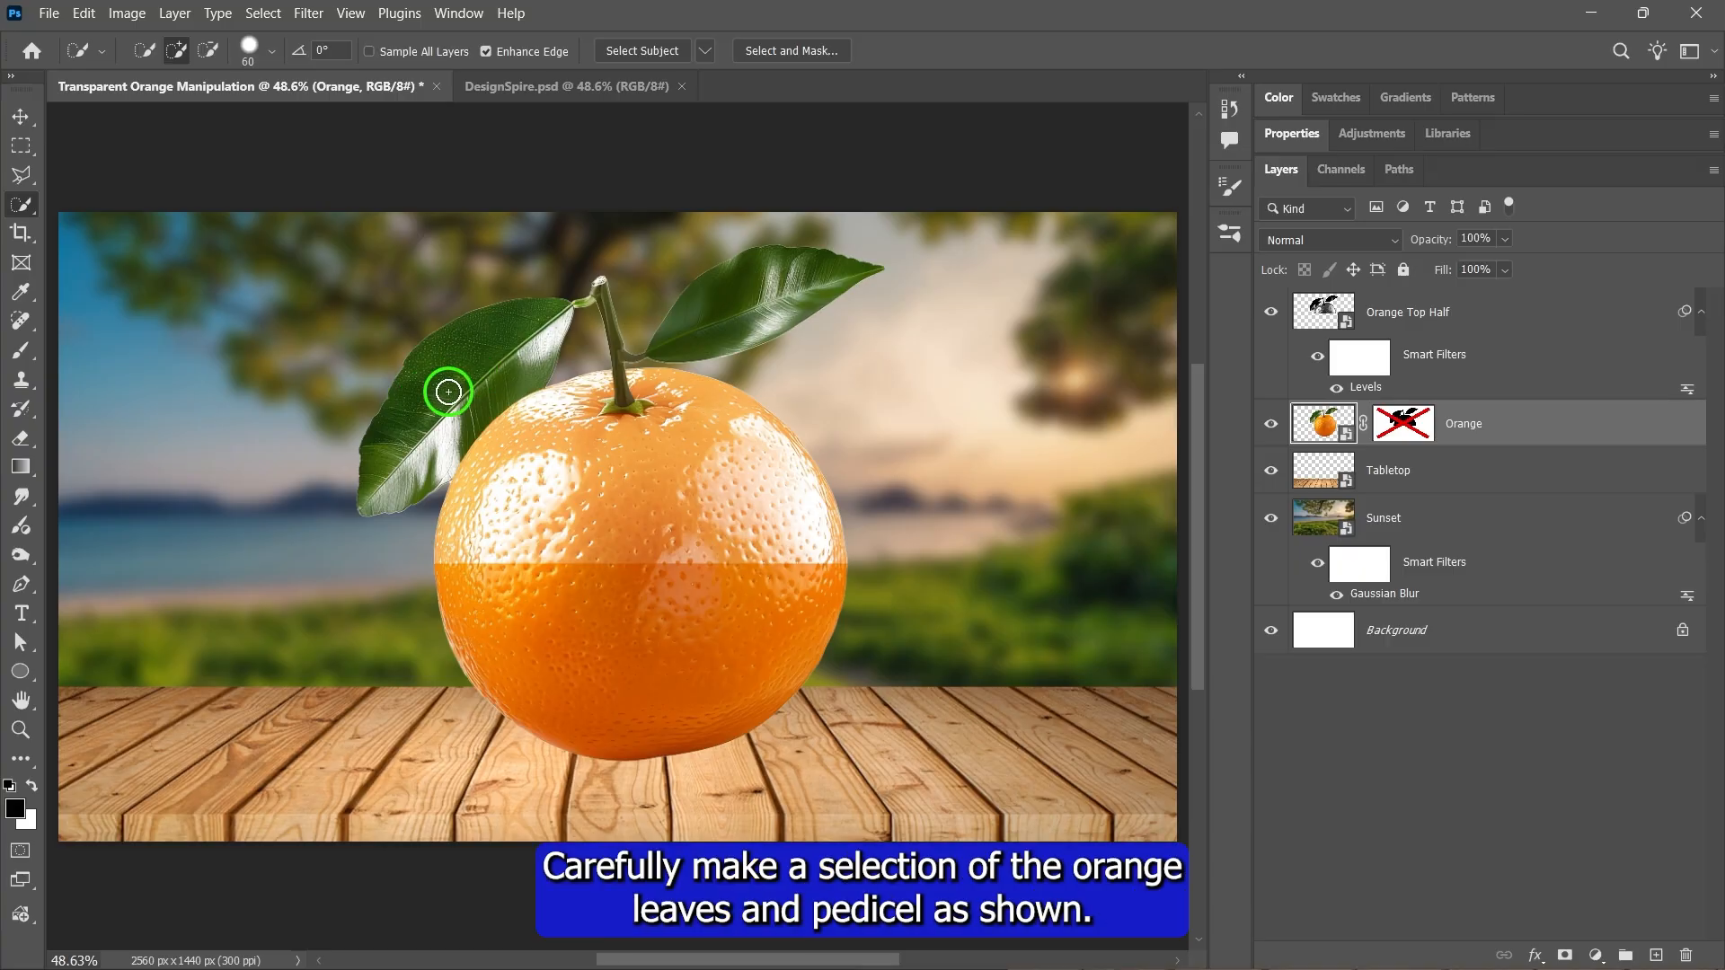
{"action": "mouse_move", "coordinate": [528, 294]}
{"action": "left_mouse_down"}
{"action": "mouse_move", "coordinate": [431, 424]}
{"action": "mouse_move", "coordinate": [433, 394]}
{"action": "mouse_move", "coordinate": [739, 296]}
{"action": "left_mouse_up"}
{"action": "scroll", "coordinate": [624, 305], "scroll_direction": "up", "scroll_amount": 3, "text": "alt"}
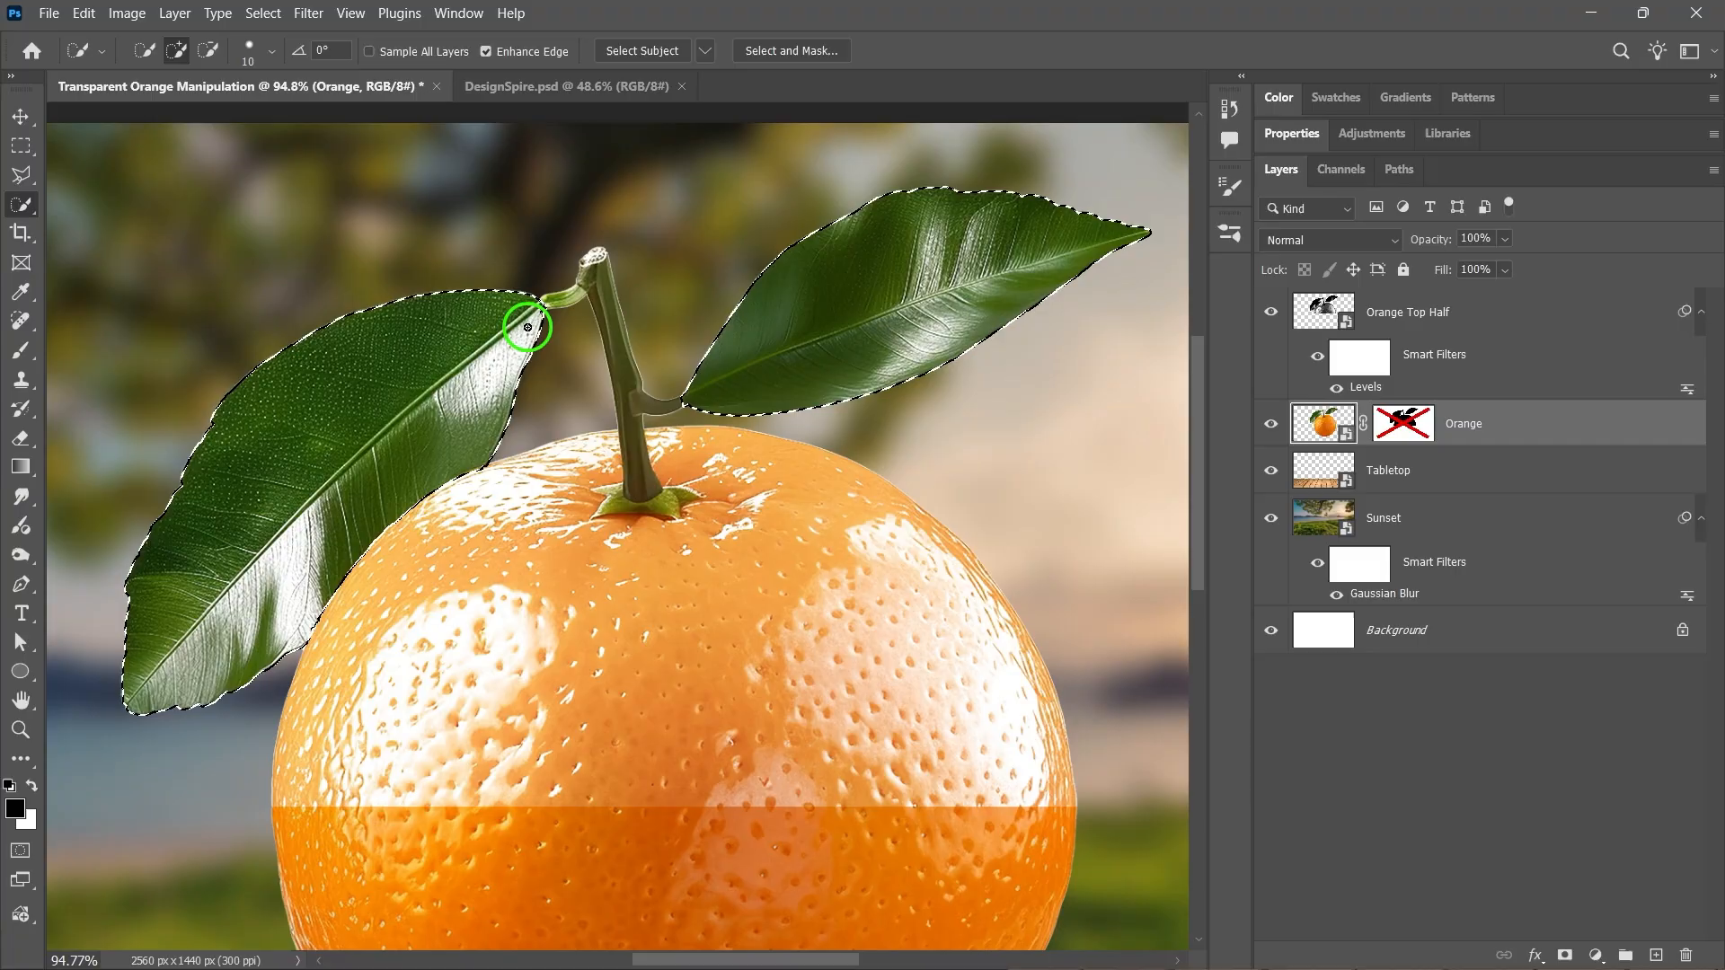
{"action": "mouse_move", "coordinate": [550, 304]}
{"action": "left_mouse_down"}
{"action": "mouse_move", "coordinate": [593, 273]}
{"action": "mouse_move", "coordinate": [643, 505]}
{"action": "left_mouse_up"}
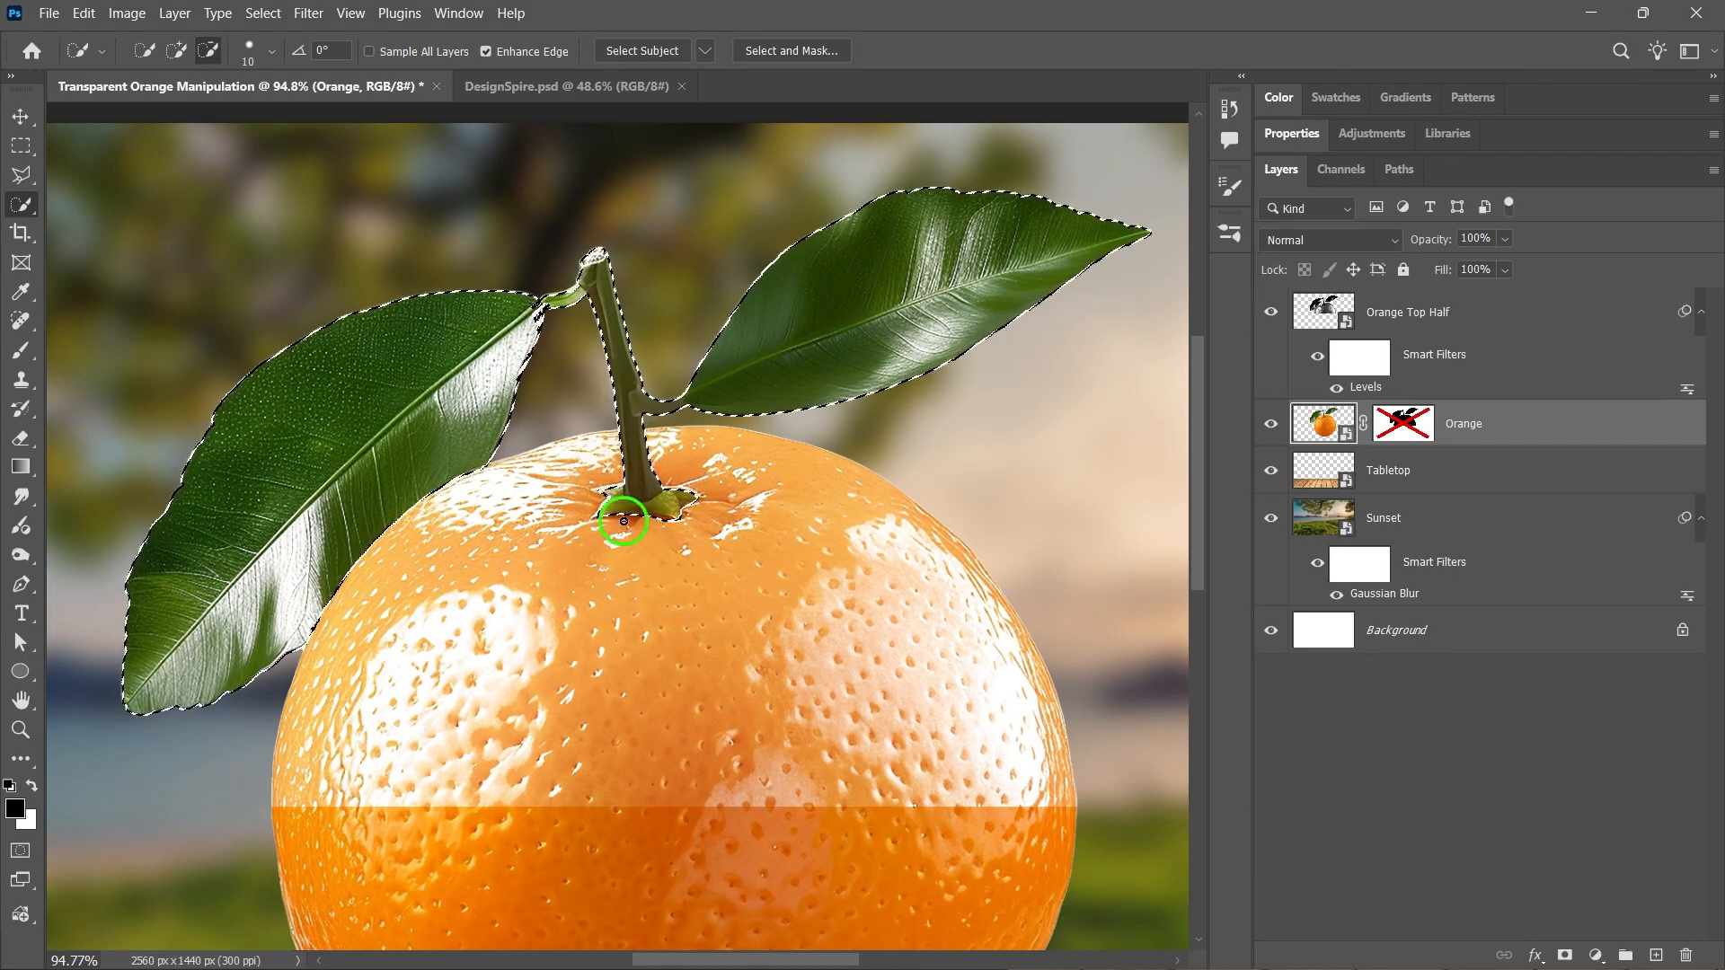
{"action": "left_click", "coordinate": [684, 514], "text": "alt"}
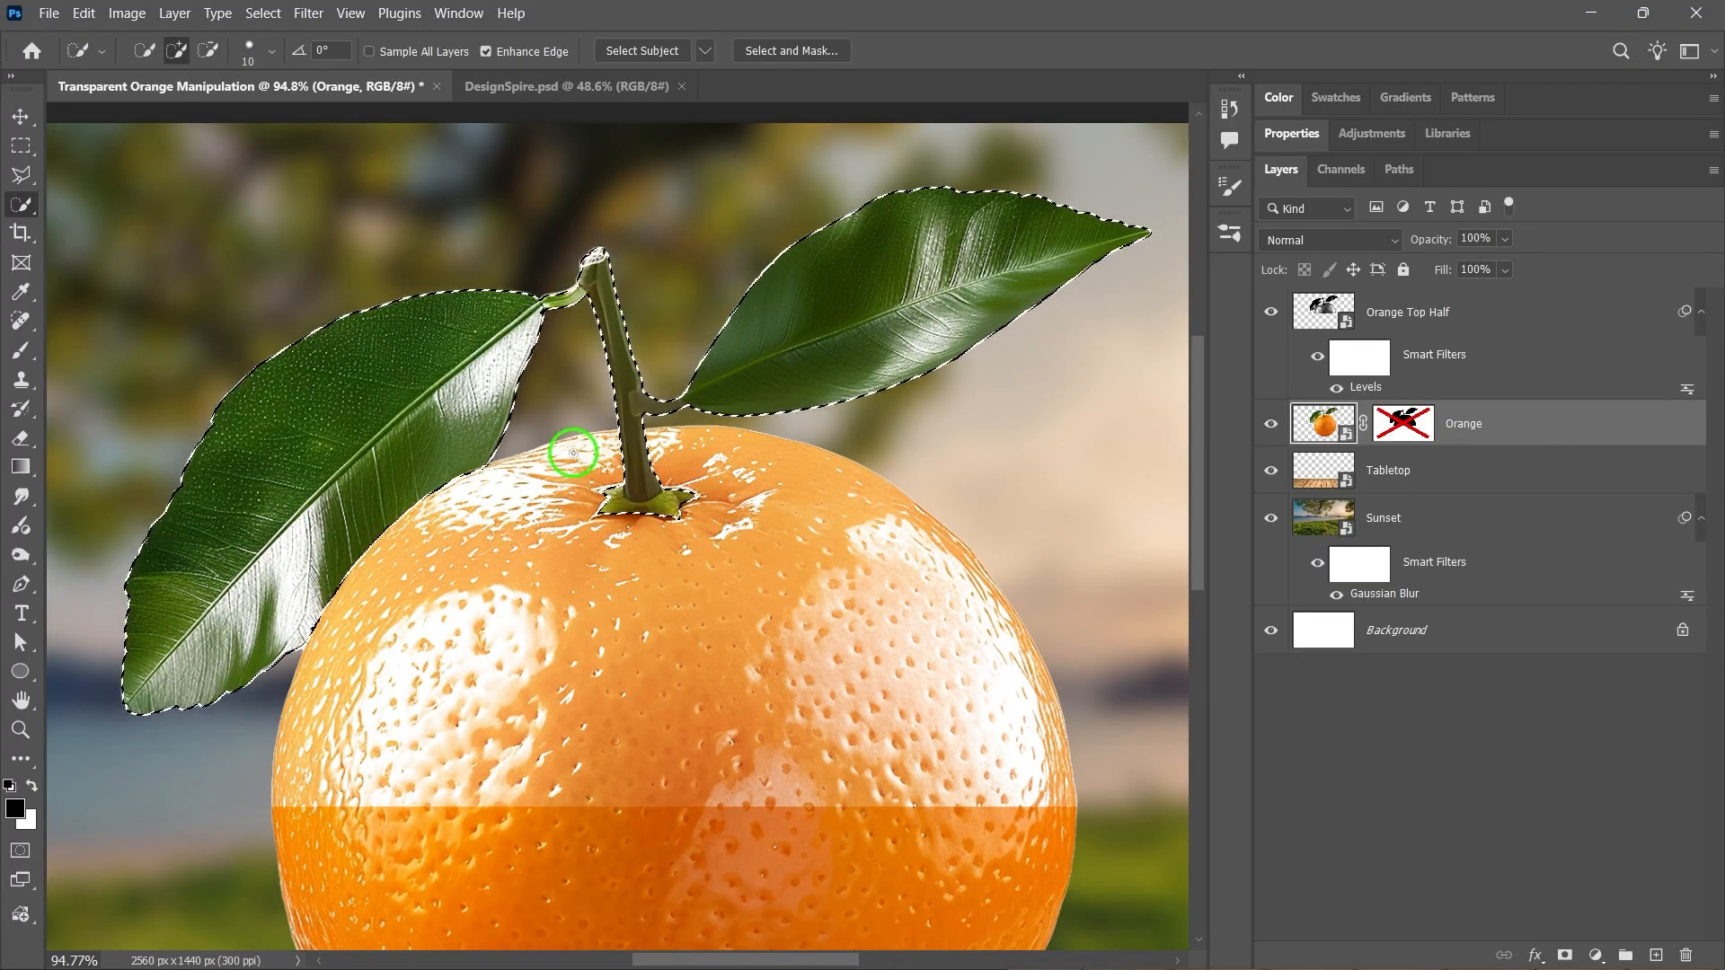
{"action": "key", "text": "ctrl+0"}
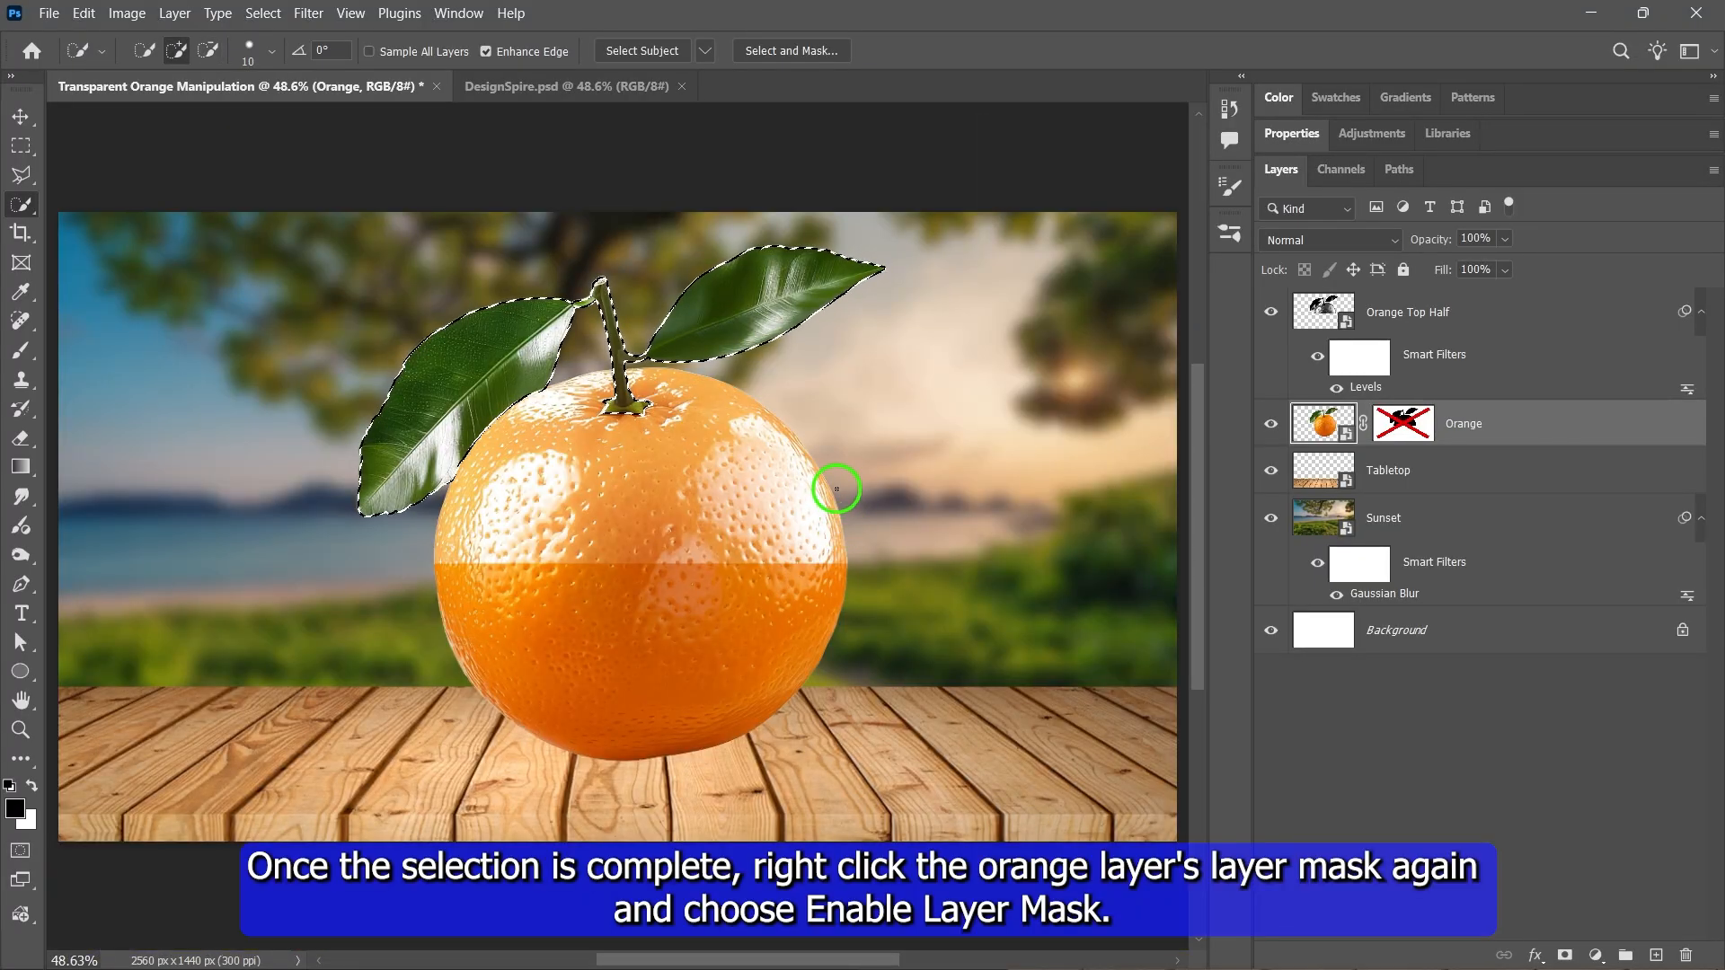
Re-enable the Orange layer's mask and make the mask active for editing.
{"action": "right_click", "coordinate": [1404, 419]}
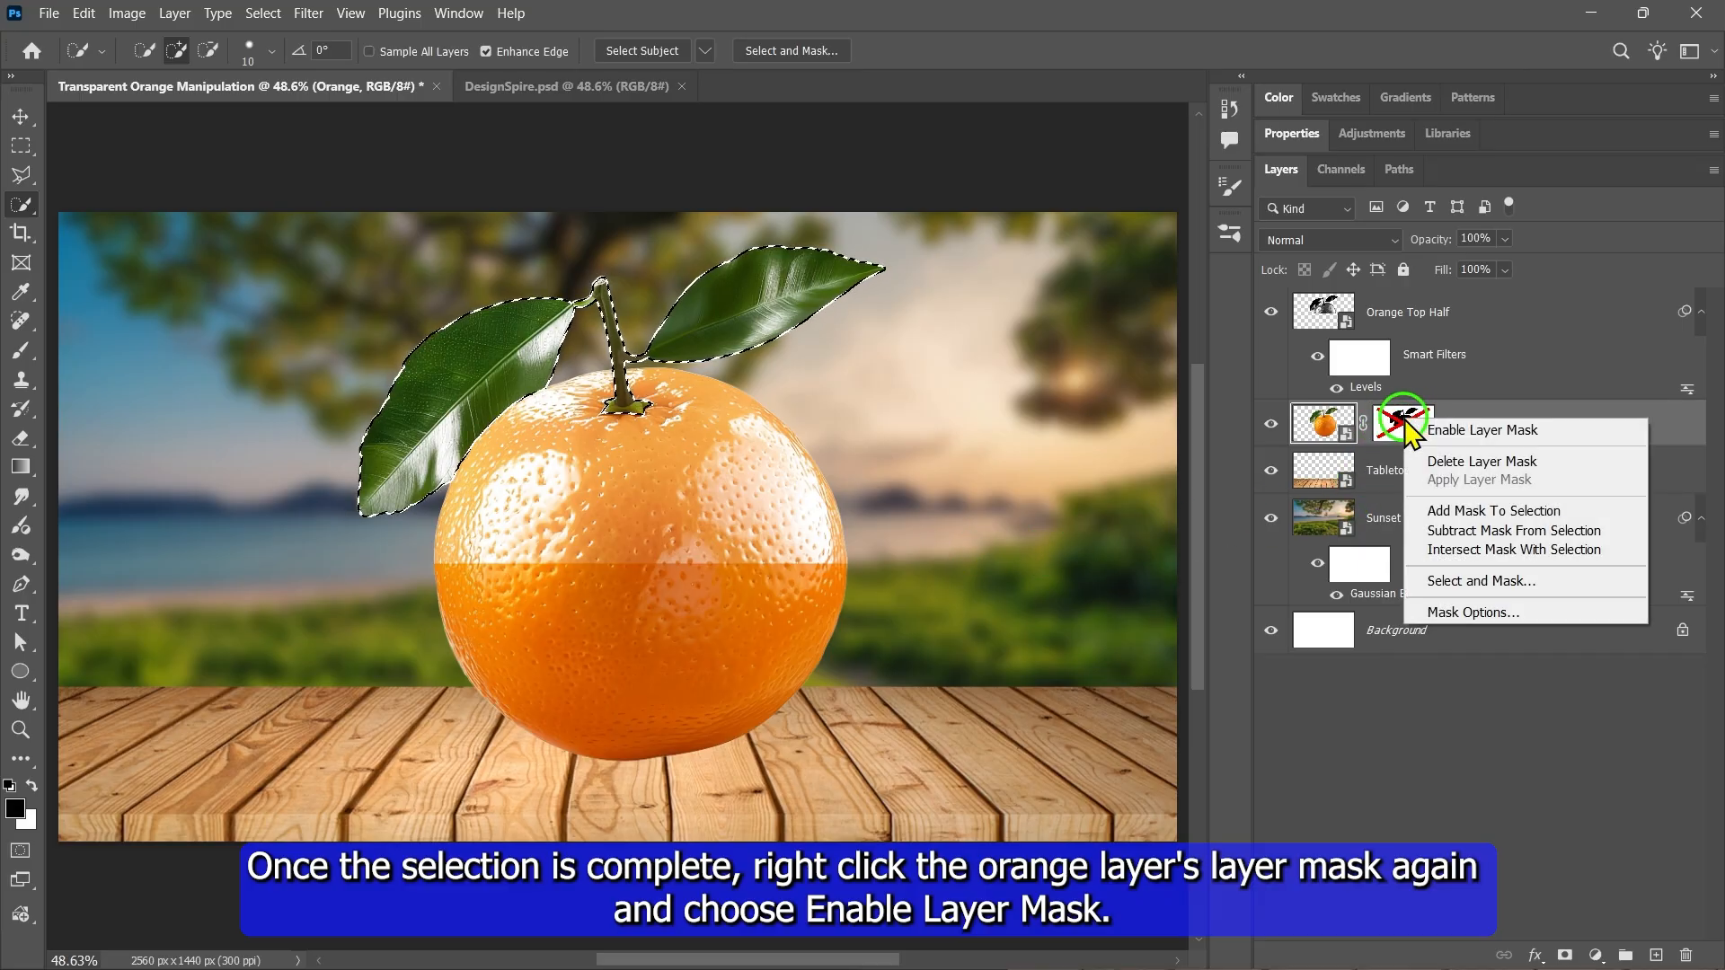
{"action": "left_click", "coordinate": [1487, 429]}
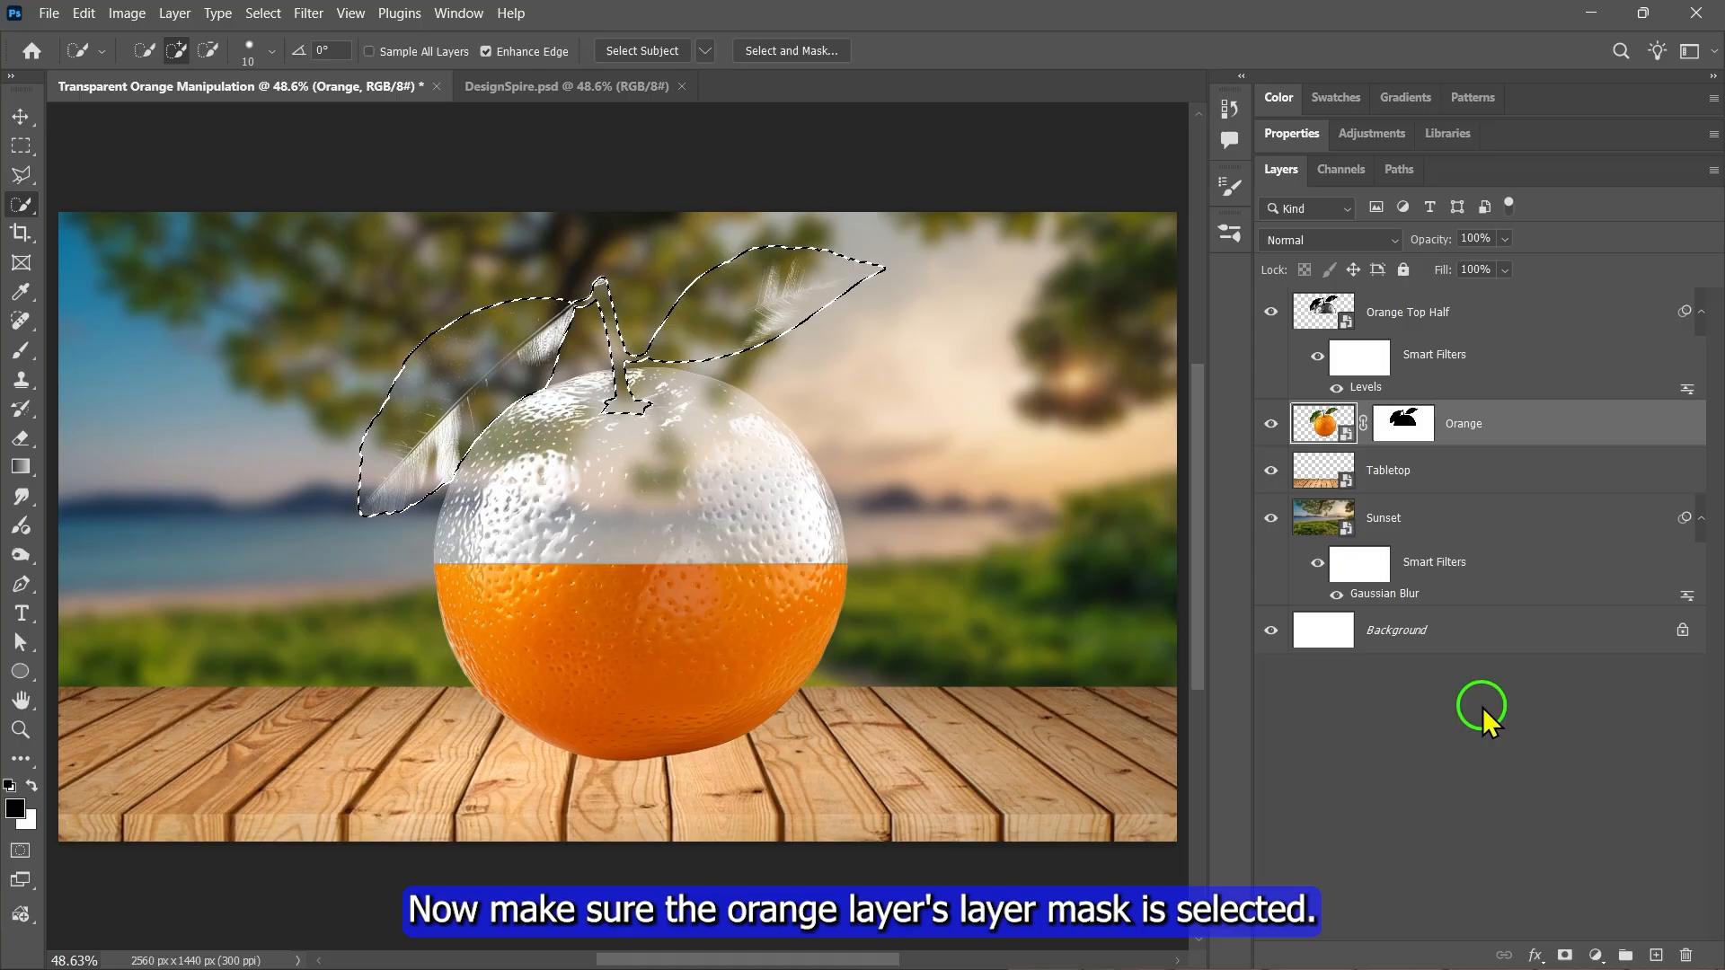
{"action": "left_click", "coordinate": [1412, 424]}
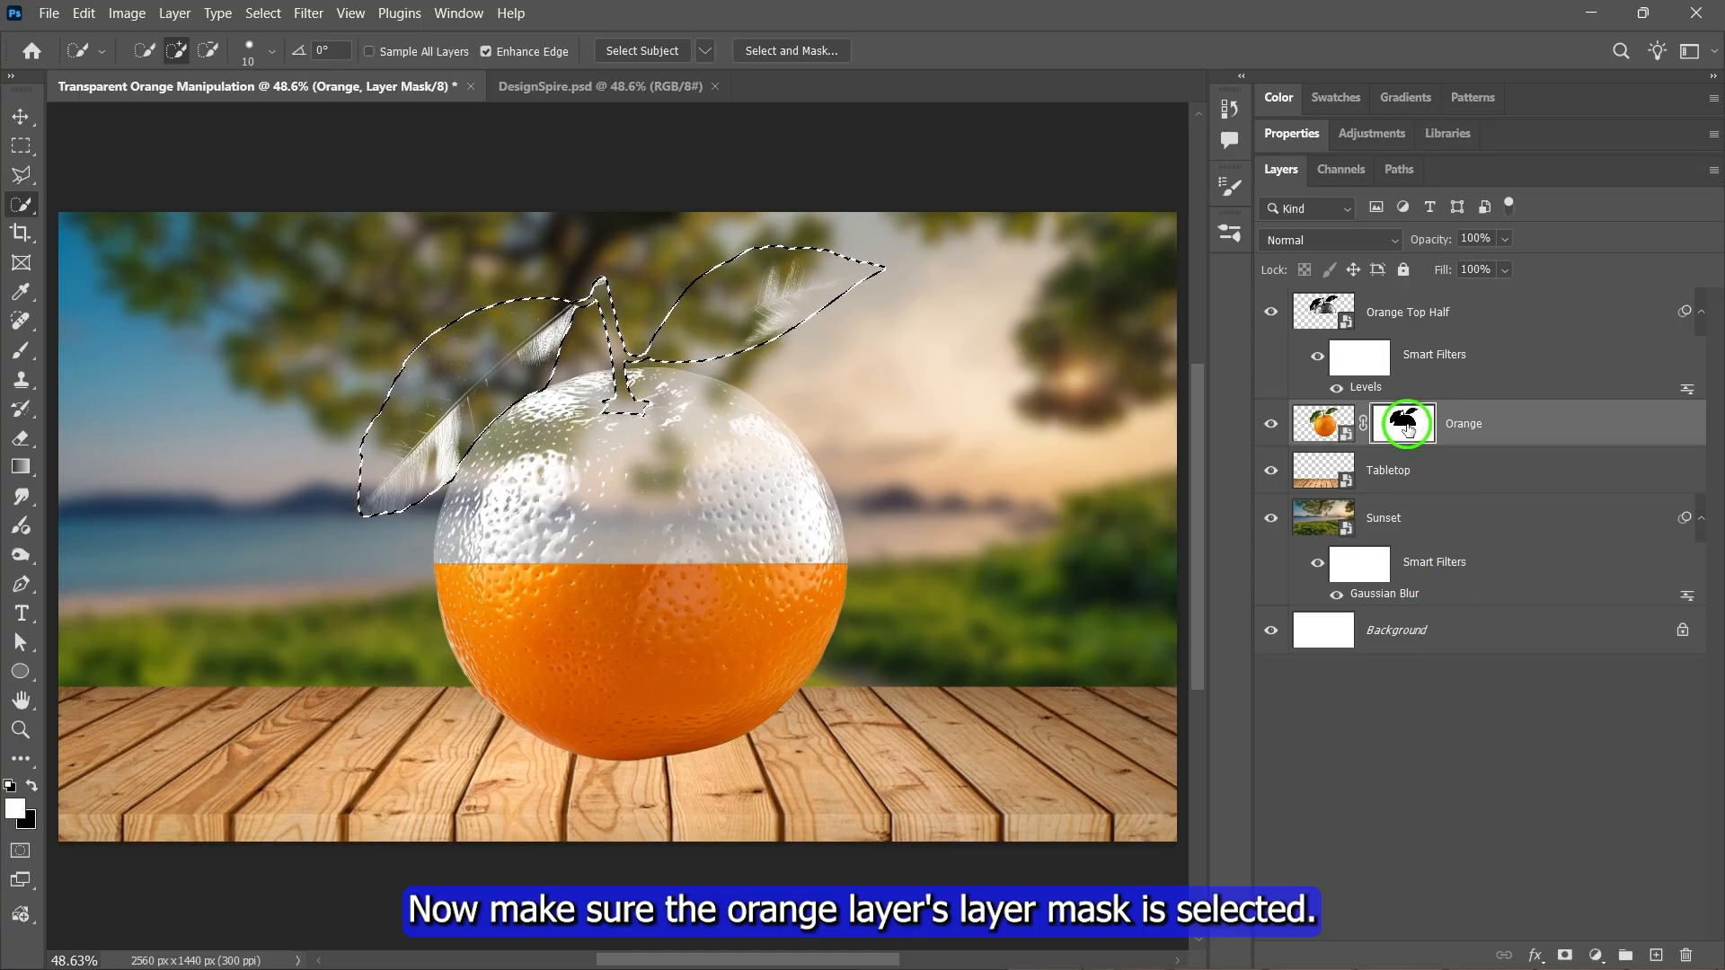
Contract the selection by 1 pixel and paint white on the Orange mask with a Soft Round brush to restore the leaves and stem.
{"action": "left_click", "coordinate": [39, 358]}
{"action": "left_click", "coordinate": [106, 352]}
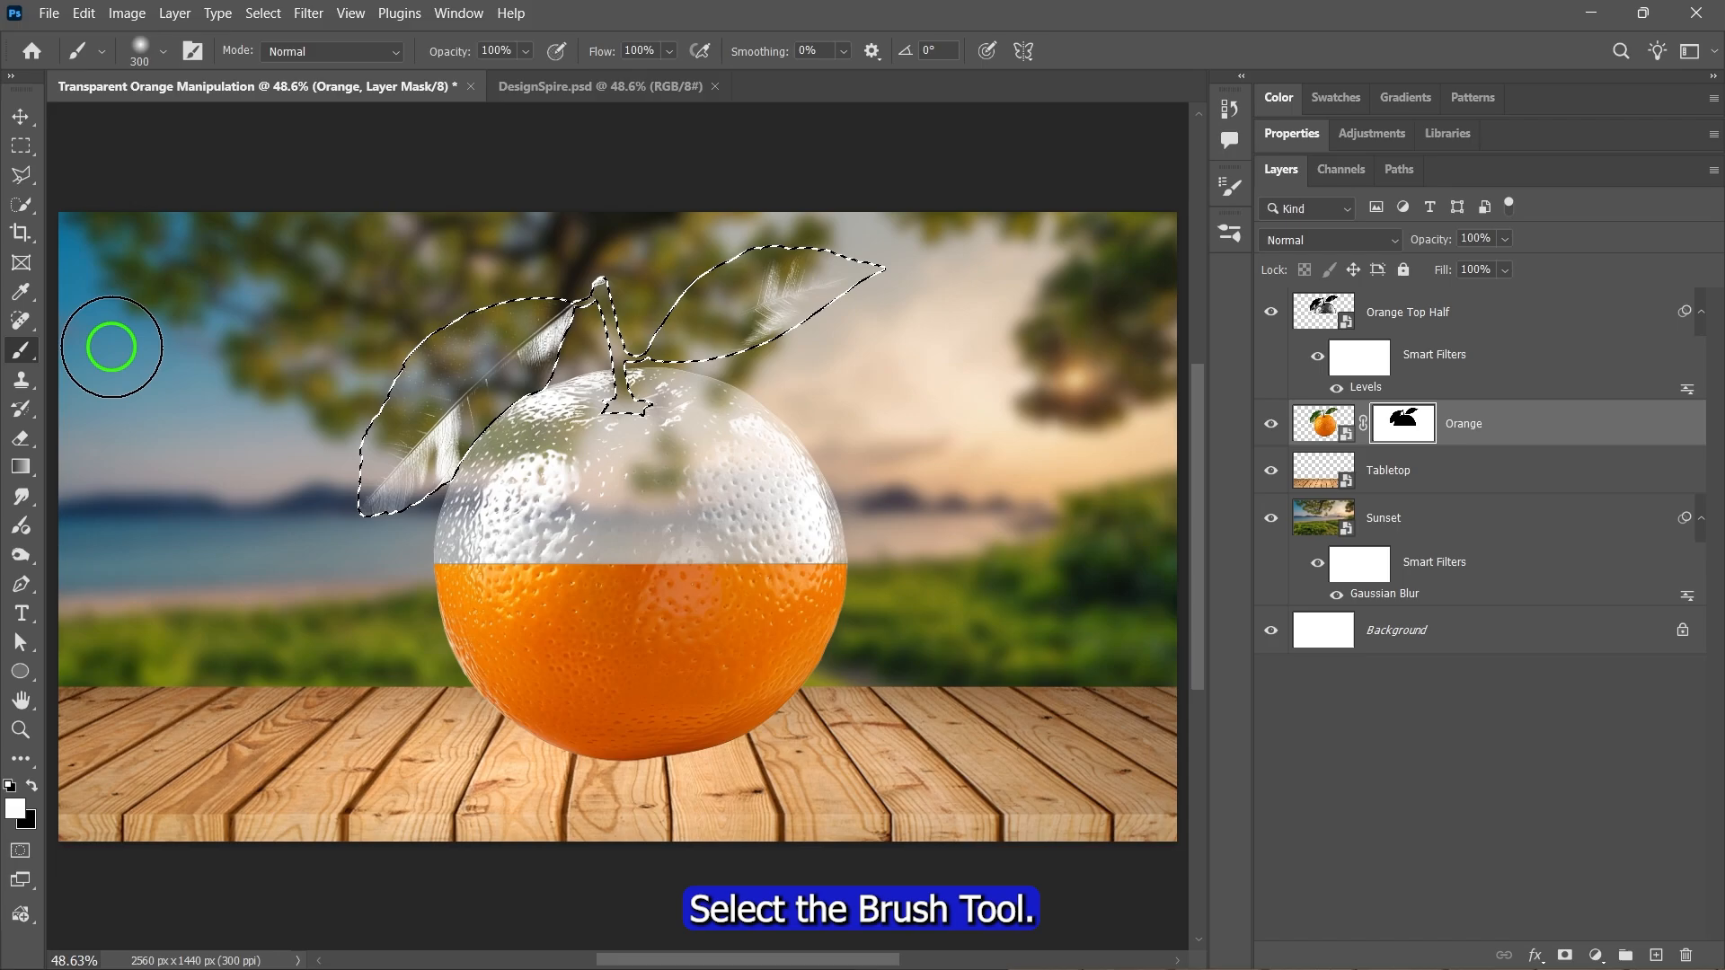
{"action": "left_click", "coordinate": [163, 54]}
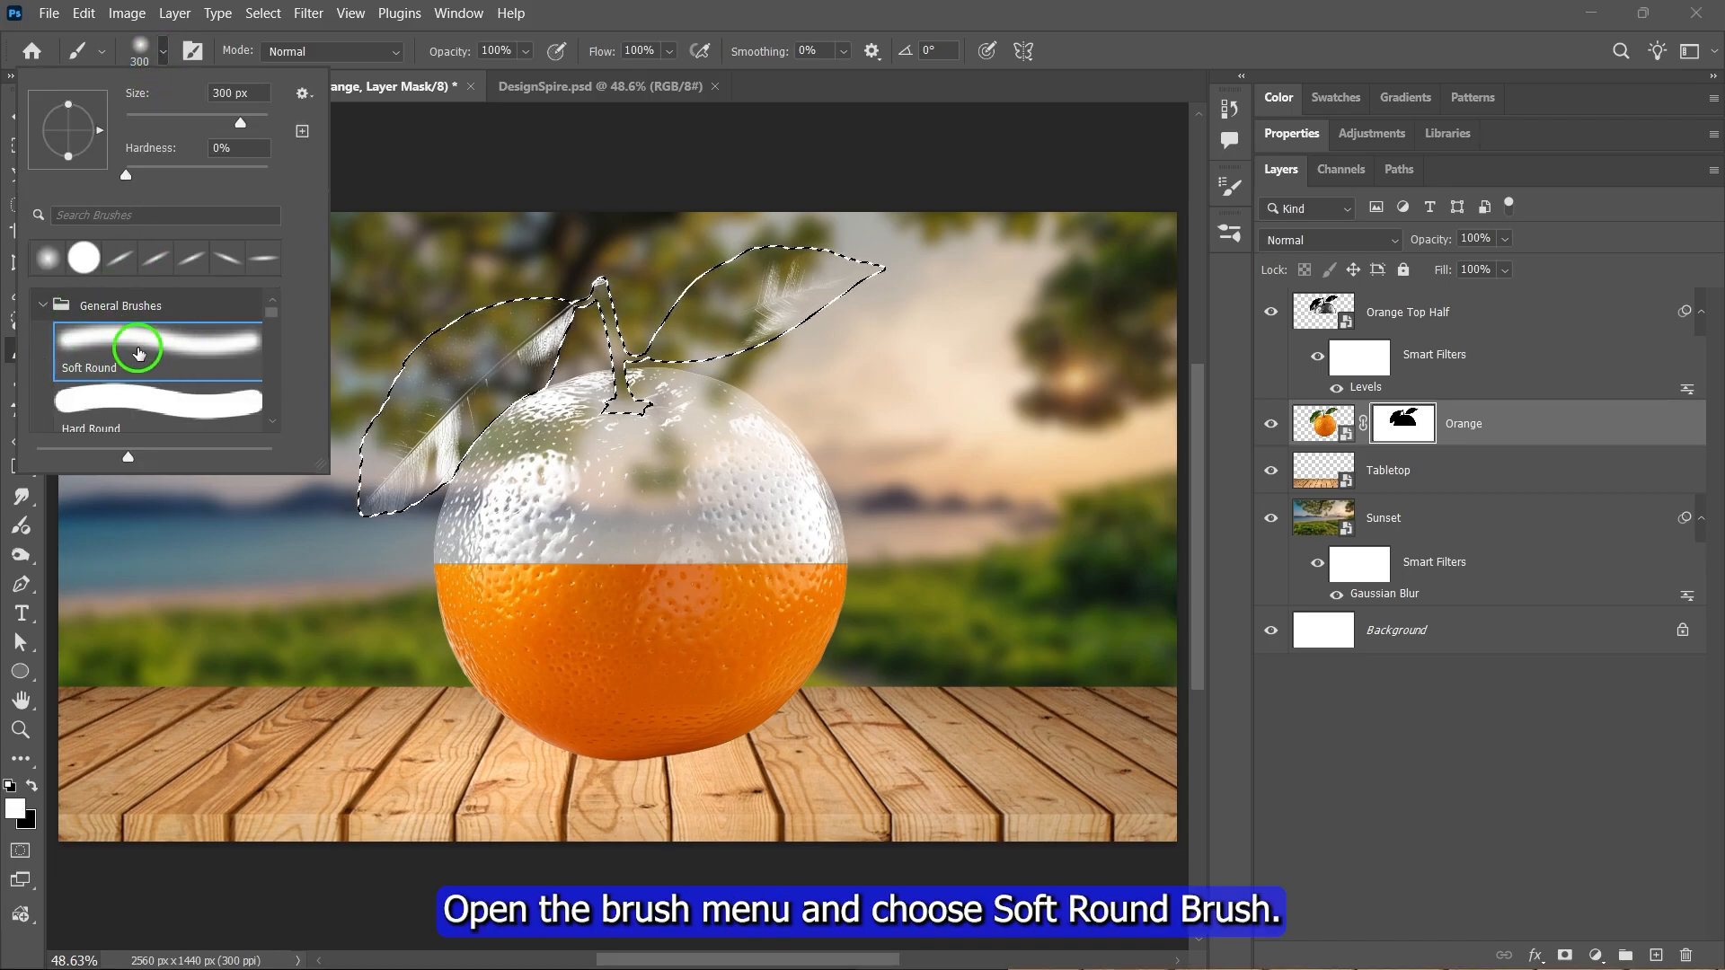
{"action": "left_click", "coordinate": [154, 57]}
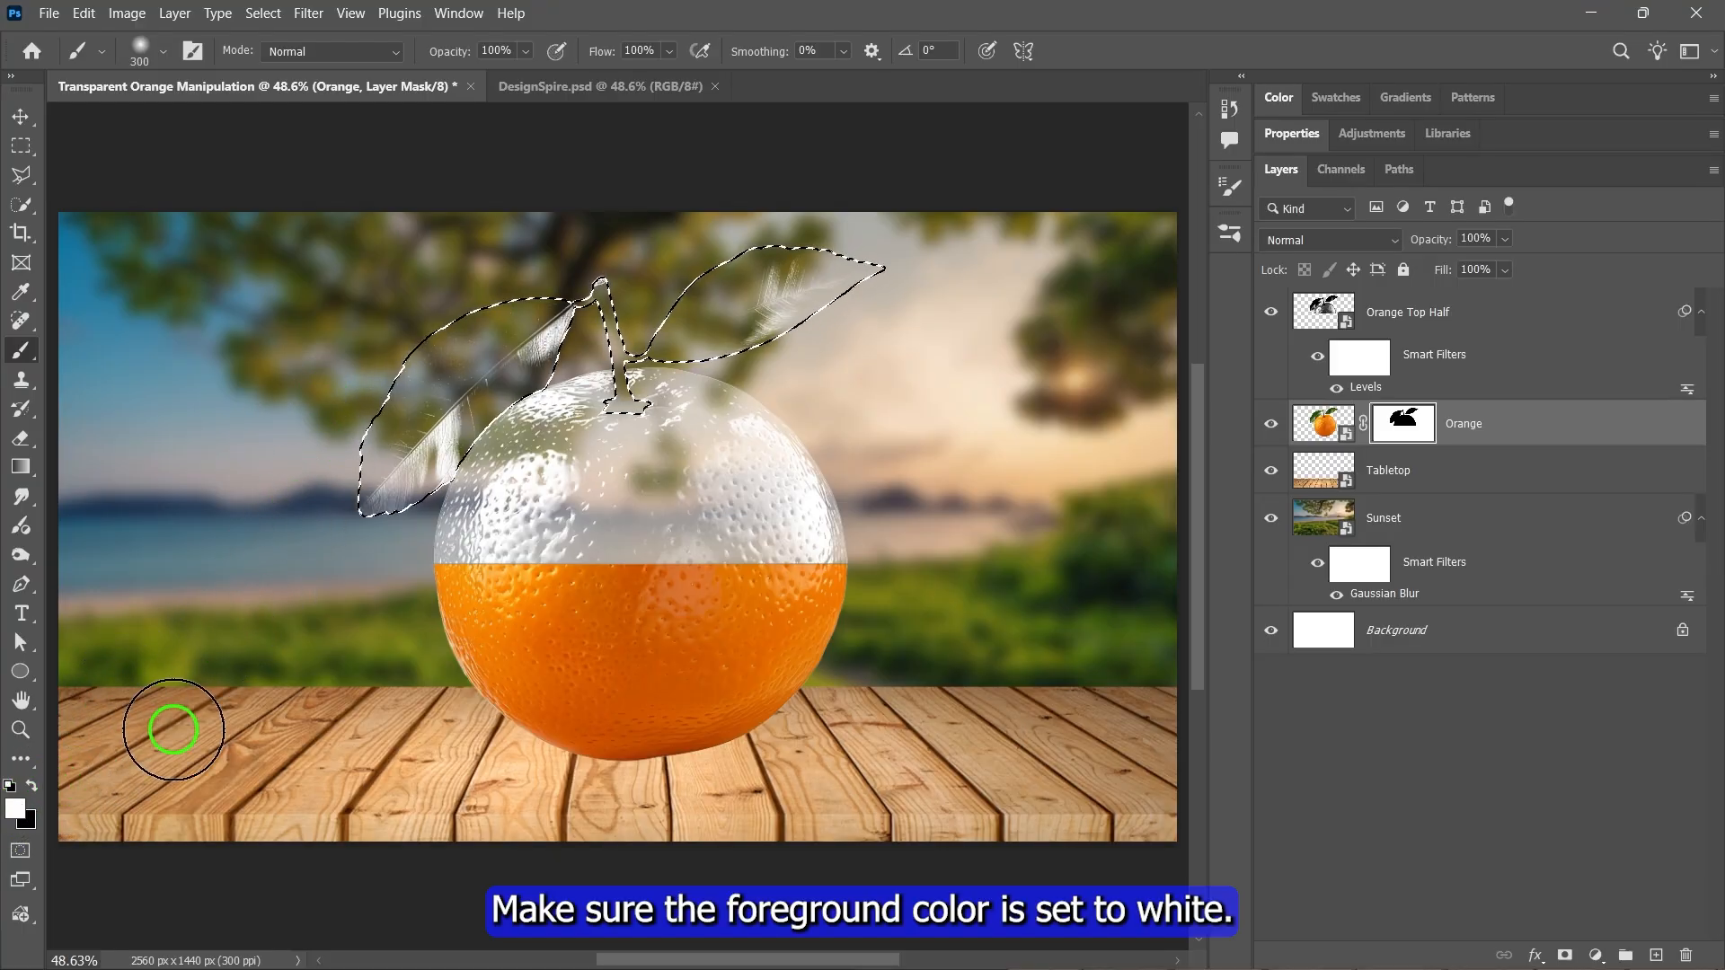
{"action": "left_click", "coordinate": [263, 14]}
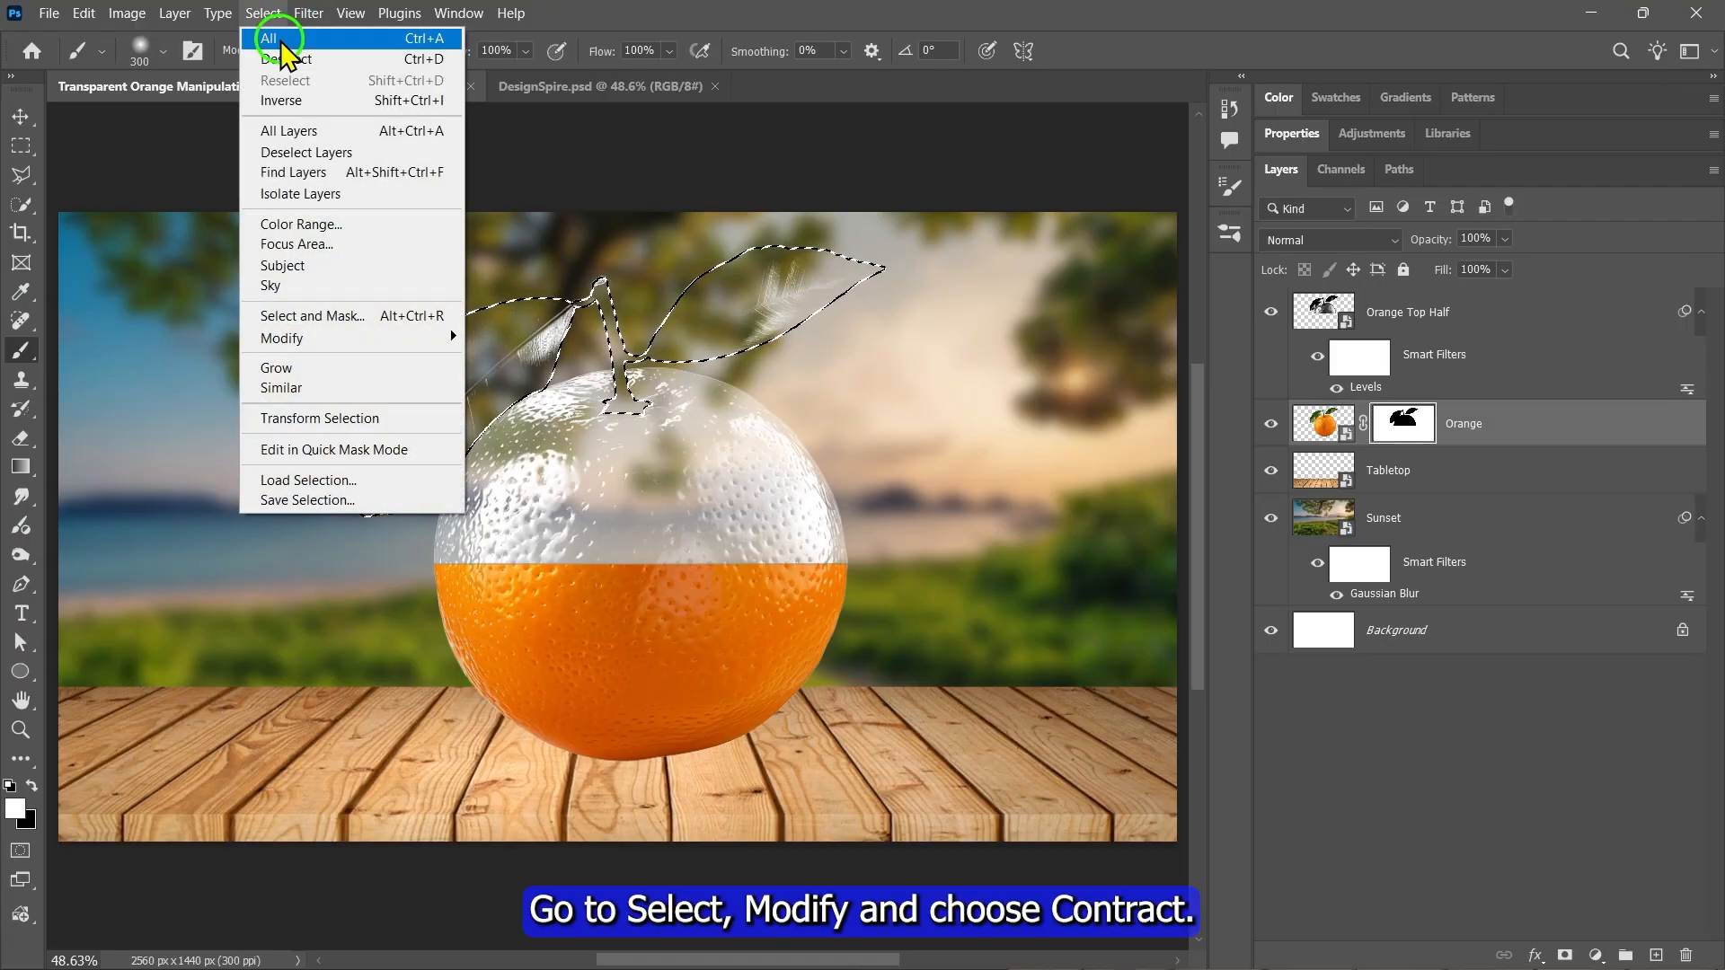
{"action": "left_click", "coordinate": [290, 338]}
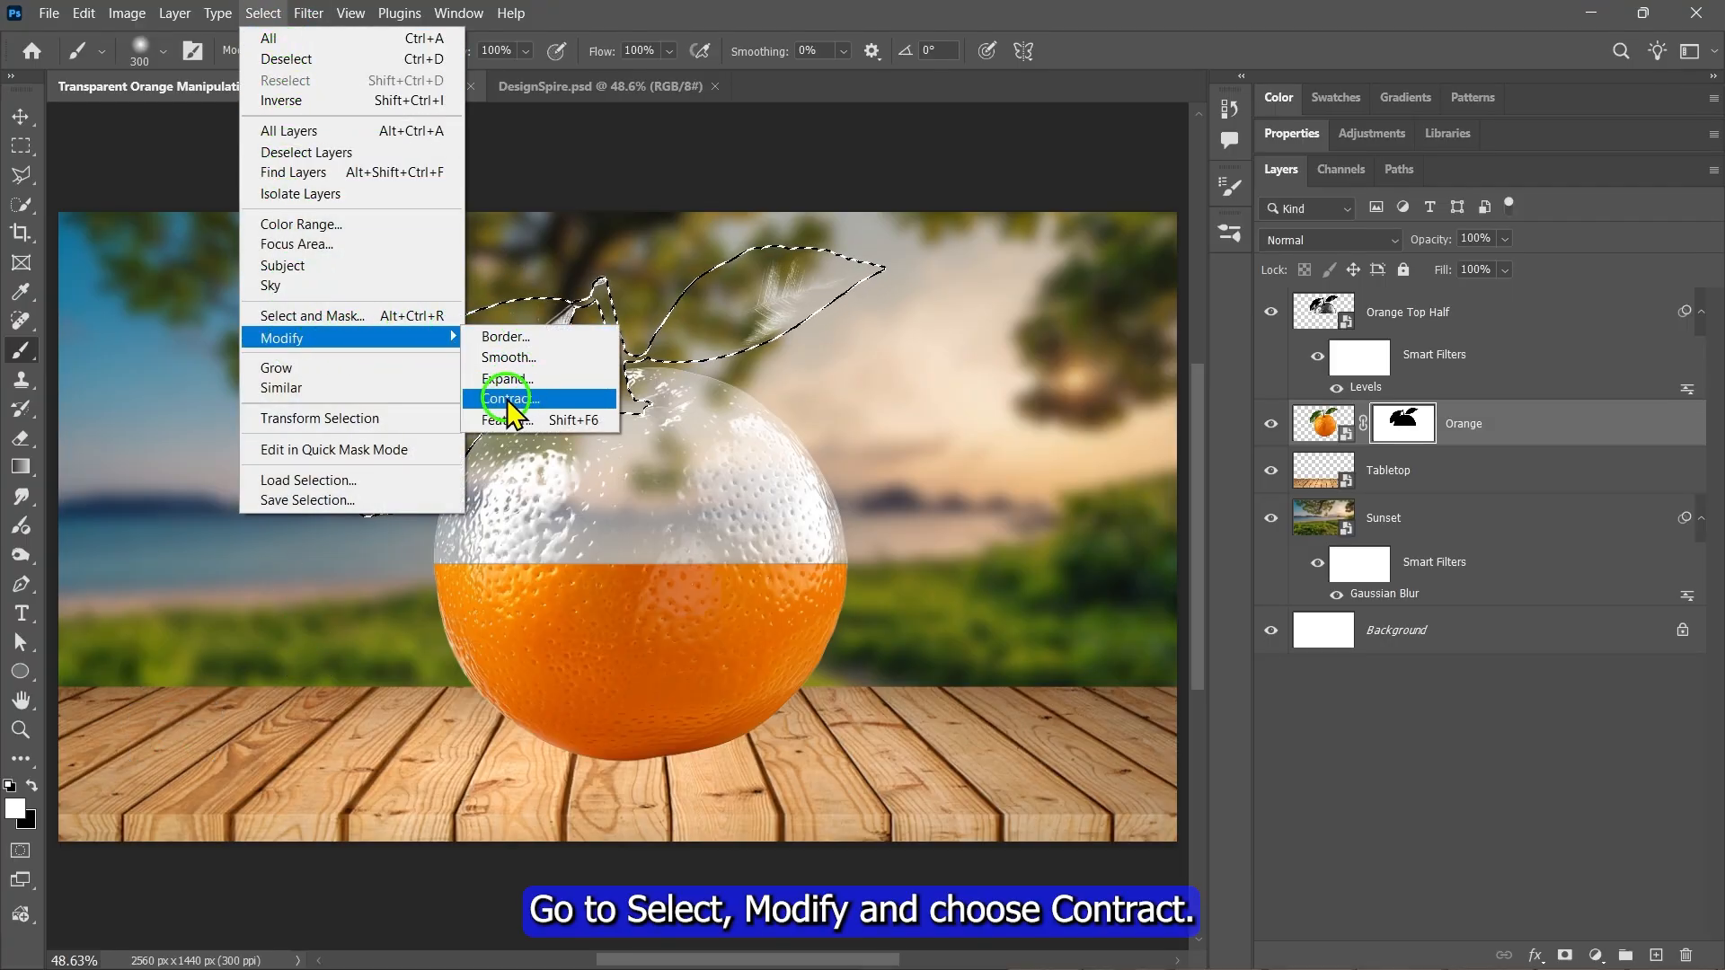
{"action": "left_click", "coordinate": [509, 401]}
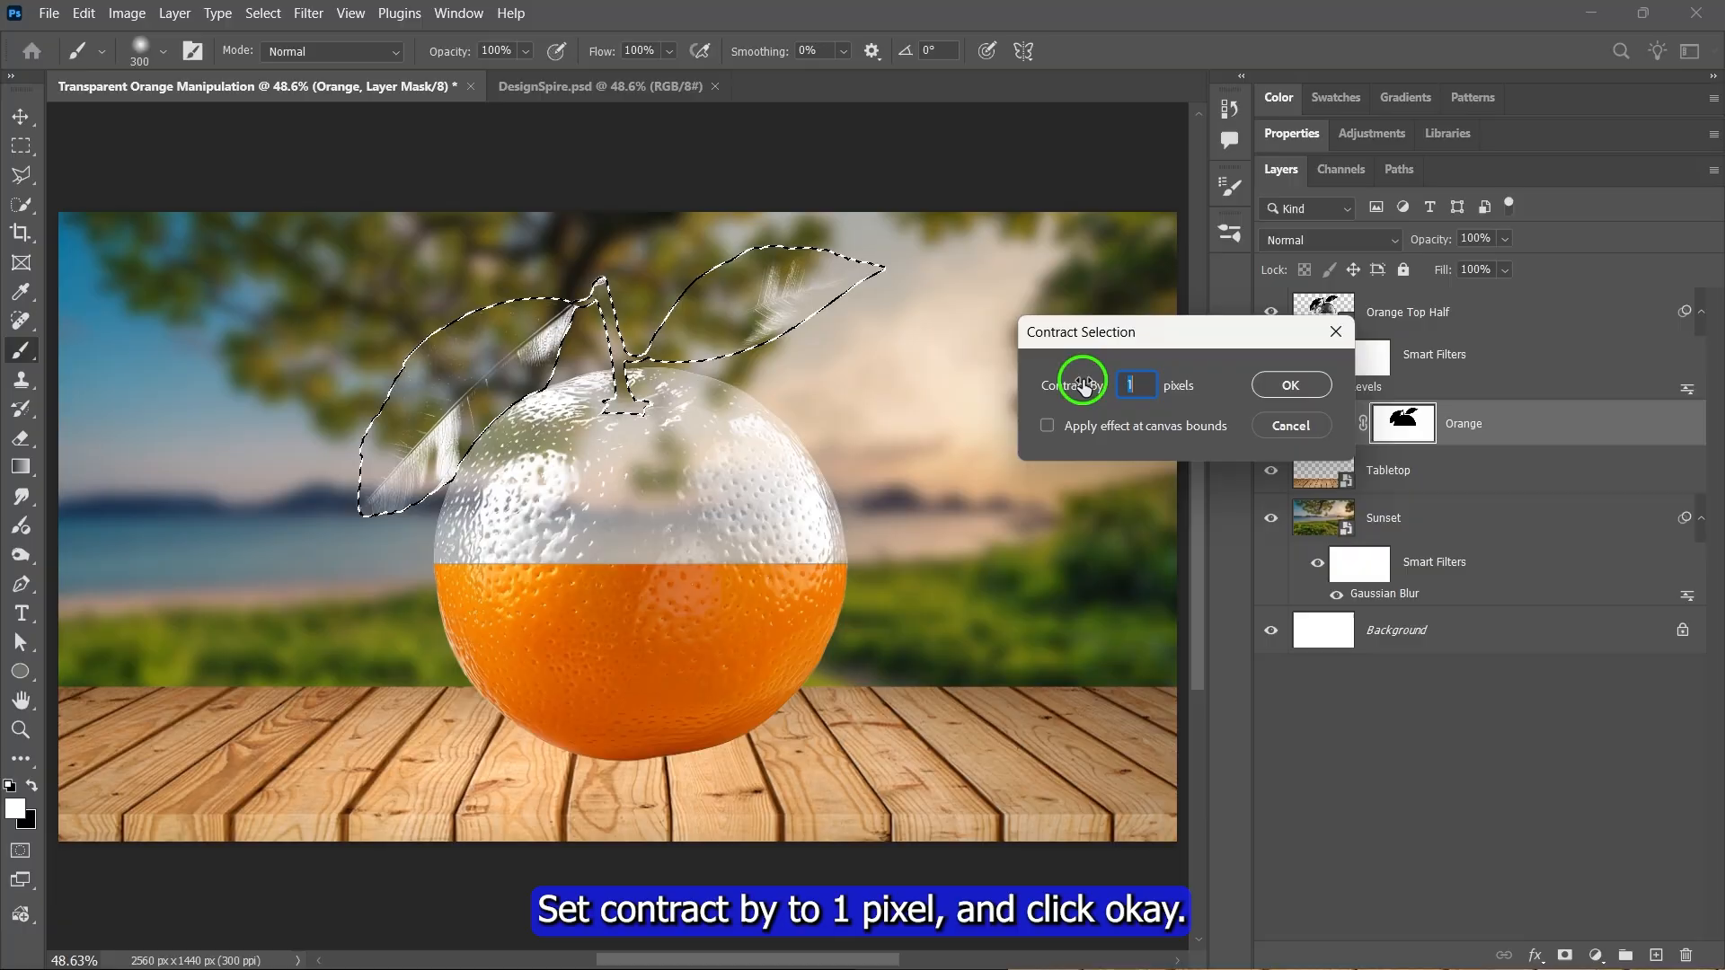
{"action": "left_click", "coordinate": [1307, 387]}
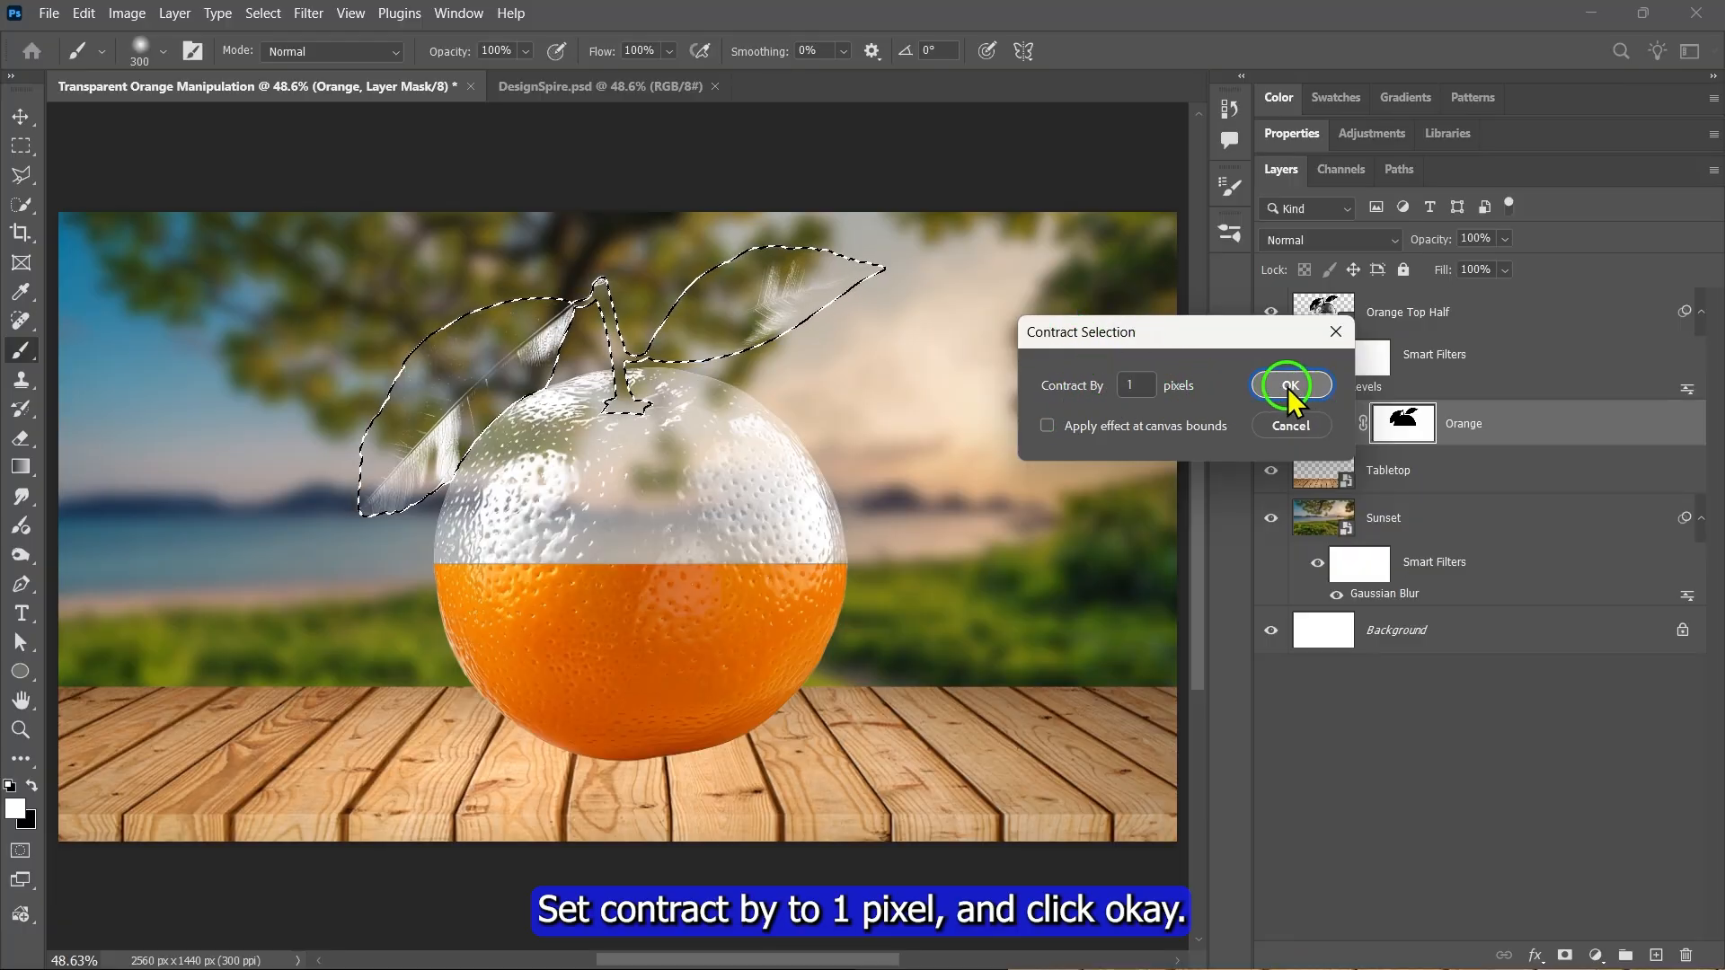
{"action": "mouse_move", "coordinate": [558, 494]}
{"action": "left_mouse_down"}
{"action": "mouse_move", "coordinate": [474, 431]}
{"action": "mouse_move", "coordinate": [485, 335]}
{"action": "mouse_move", "coordinate": [596, 425]}
{"action": "mouse_move", "coordinate": [773, 286]}
{"action": "mouse_move", "coordinate": [683, 317]}
{"action": "mouse_move", "coordinate": [668, 400]}
{"action": "mouse_move", "coordinate": [620, 280]}
{"action": "mouse_move", "coordinate": [697, 315]}
{"action": "mouse_move", "coordinate": [463, 335]}
{"action": "mouse_move", "coordinate": [331, 504]}
{"action": "mouse_move", "coordinate": [466, 396]}
{"action": "mouse_move", "coordinate": [901, 270]}
{"action": "left_mouse_up"}
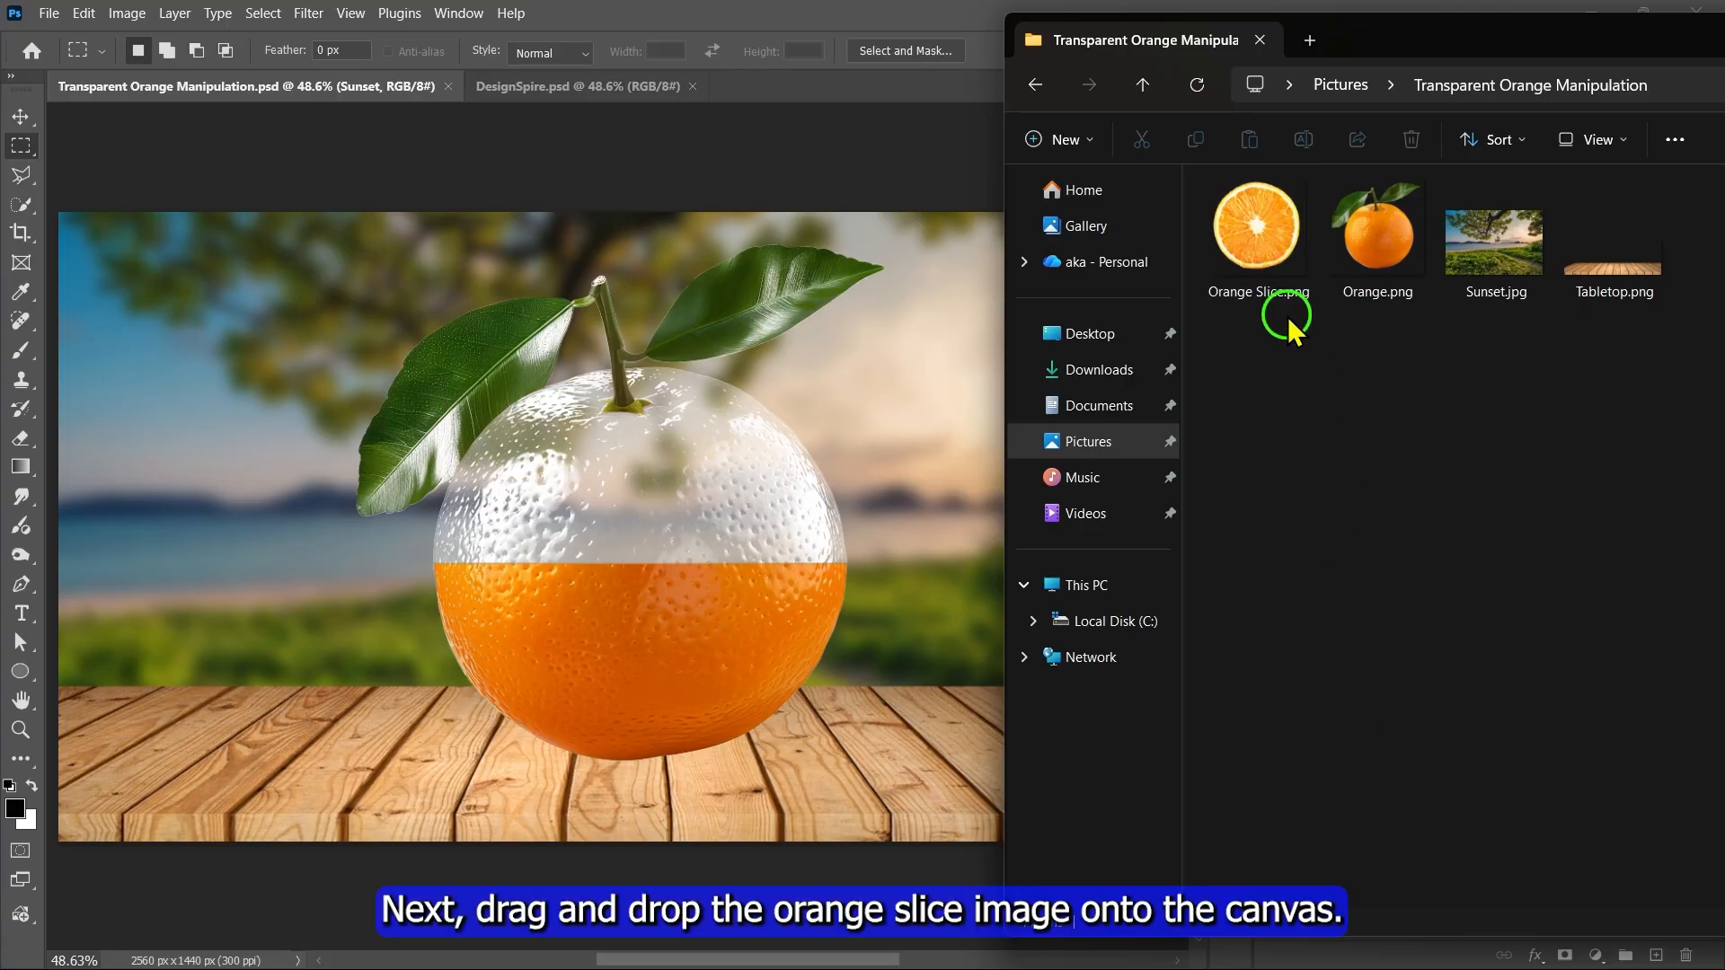
Place Orange Slice.png on the canvas and move its layer directly above the Orange layer.
{"action": "left_click_drag", "start_coordinate": [1270, 308], "coordinate": [658, 465]}
{"action": "left_click", "coordinate": [1109, 51]}
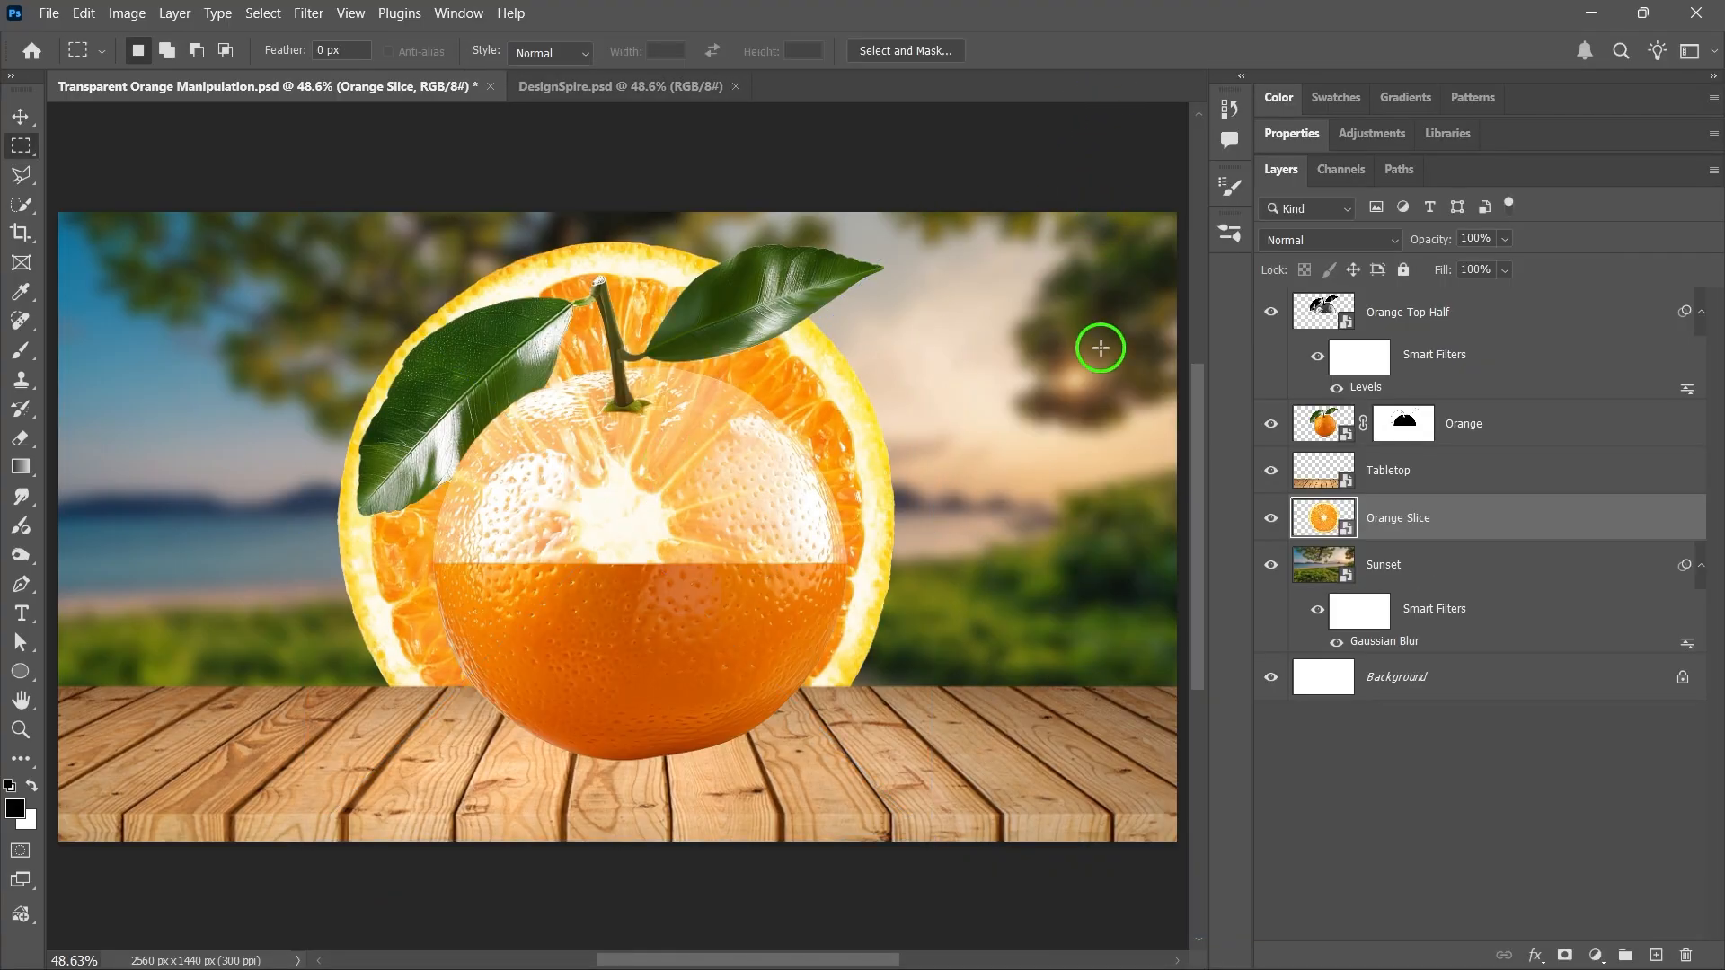
{"action": "left_click_drag", "start_coordinate": [1394, 524], "coordinate": [1394, 392]}
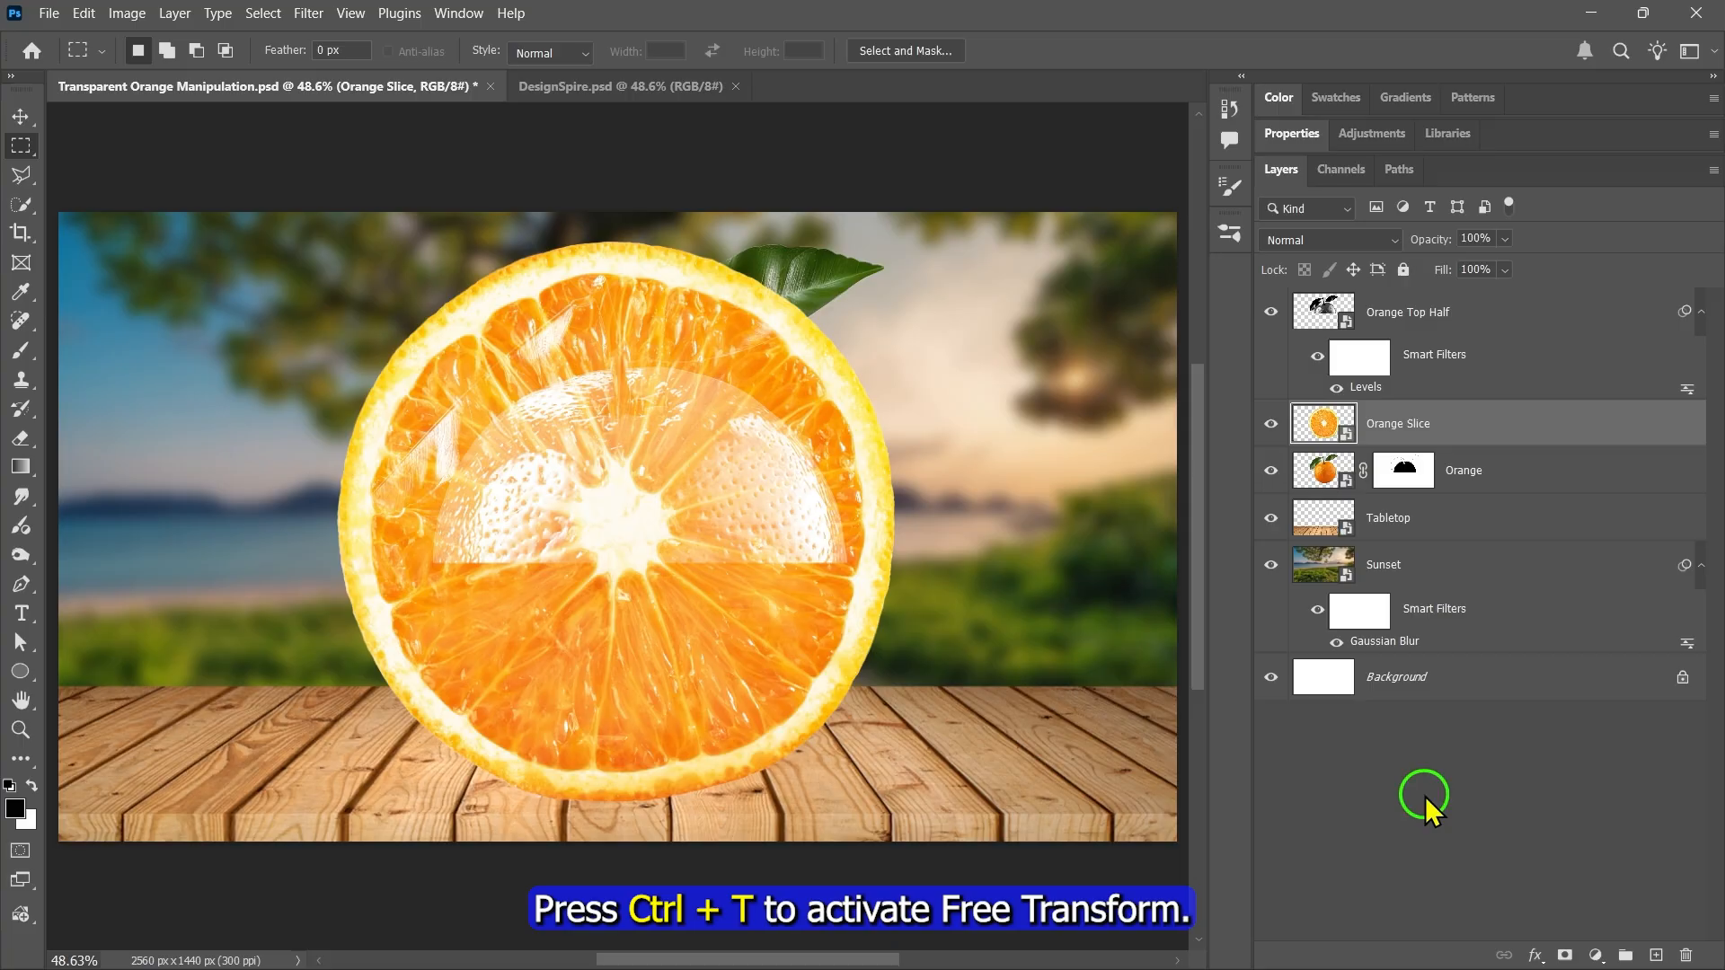
Free Transform the orange slice into a flat ellipse, about 28.95% wide and 4.95% high, fitted over the orange's cut edge.
{"action": "key", "text": "ctrl+t"}
{"action": "left_click_drag", "start_coordinate": [930, 213], "coordinate": [862, 281]}
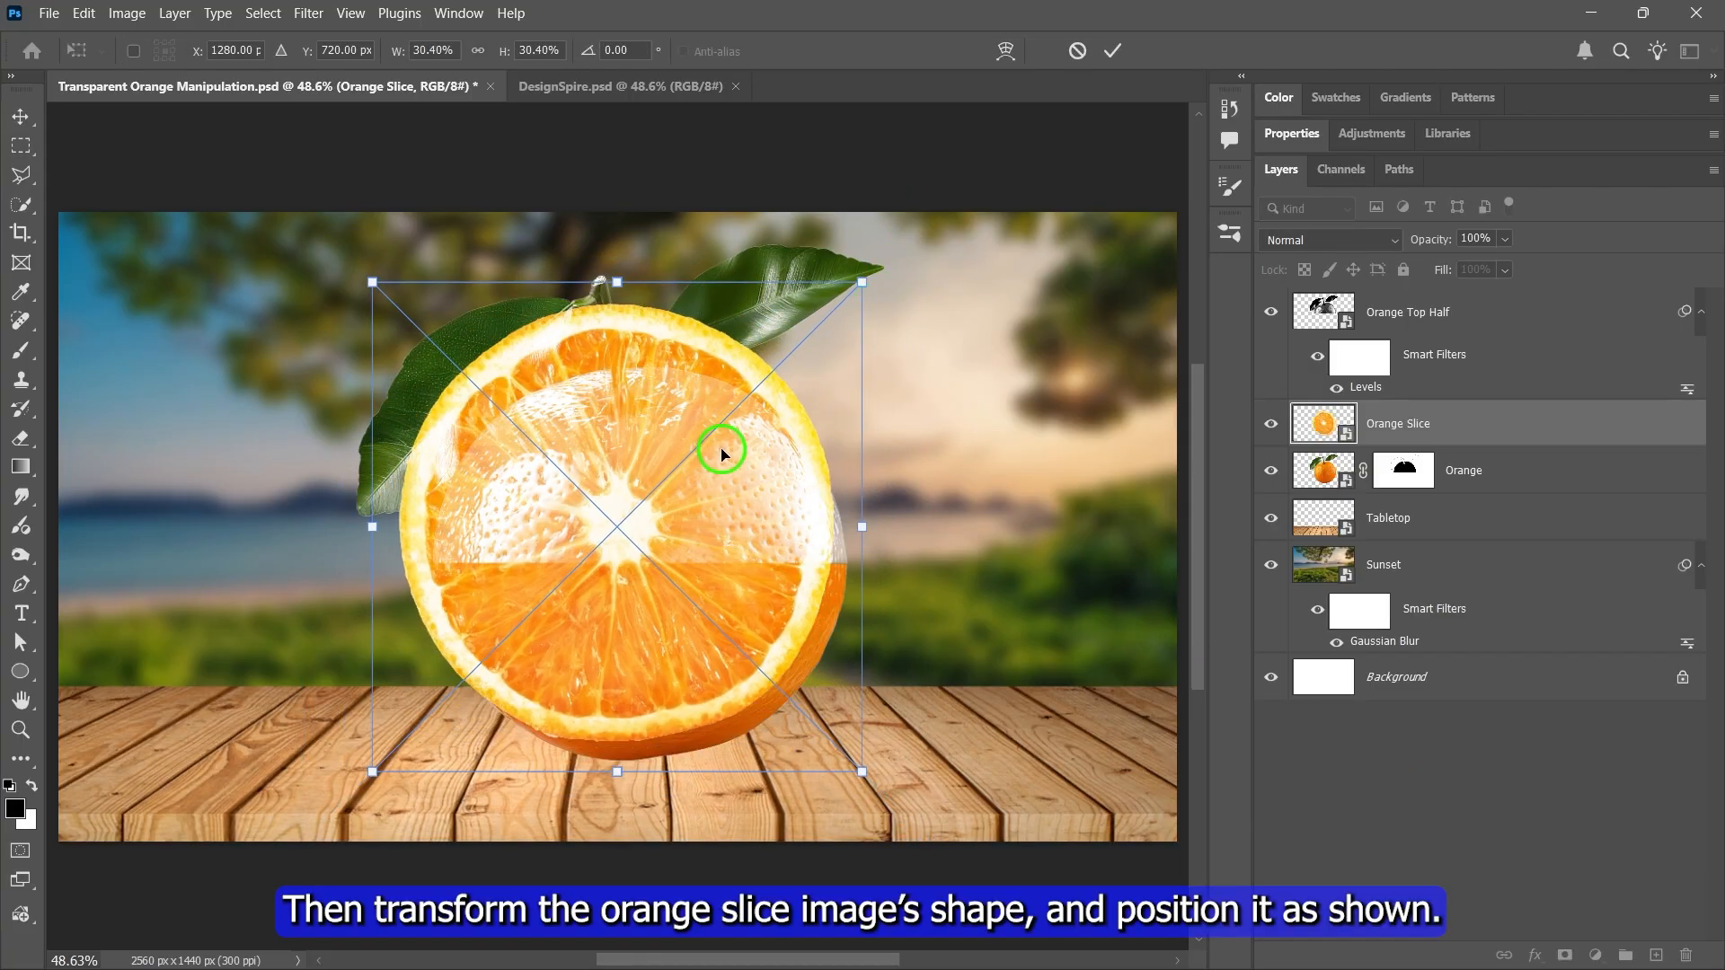
{"action": "left_click_drag", "start_coordinate": [720, 455], "coordinate": [740, 462]}
{"action": "left_click_drag", "start_coordinate": [639, 289], "coordinate": [637, 699]}
{"action": "left_click_drag", "start_coordinate": [612, 751], "coordinate": [620, 579]}
{"action": "scroll", "coordinate": [620, 579], "scroll_direction": "up", "scroll_amount": 6}
{"action": "left_click_drag", "start_coordinate": [1098, 557], "coordinate": [1071, 561]}
{"action": "left_click_drag", "start_coordinate": [232, 559], "coordinate": [246, 562]}
{"action": "left_click_drag", "start_coordinate": [486, 574], "coordinate": [482, 570]}
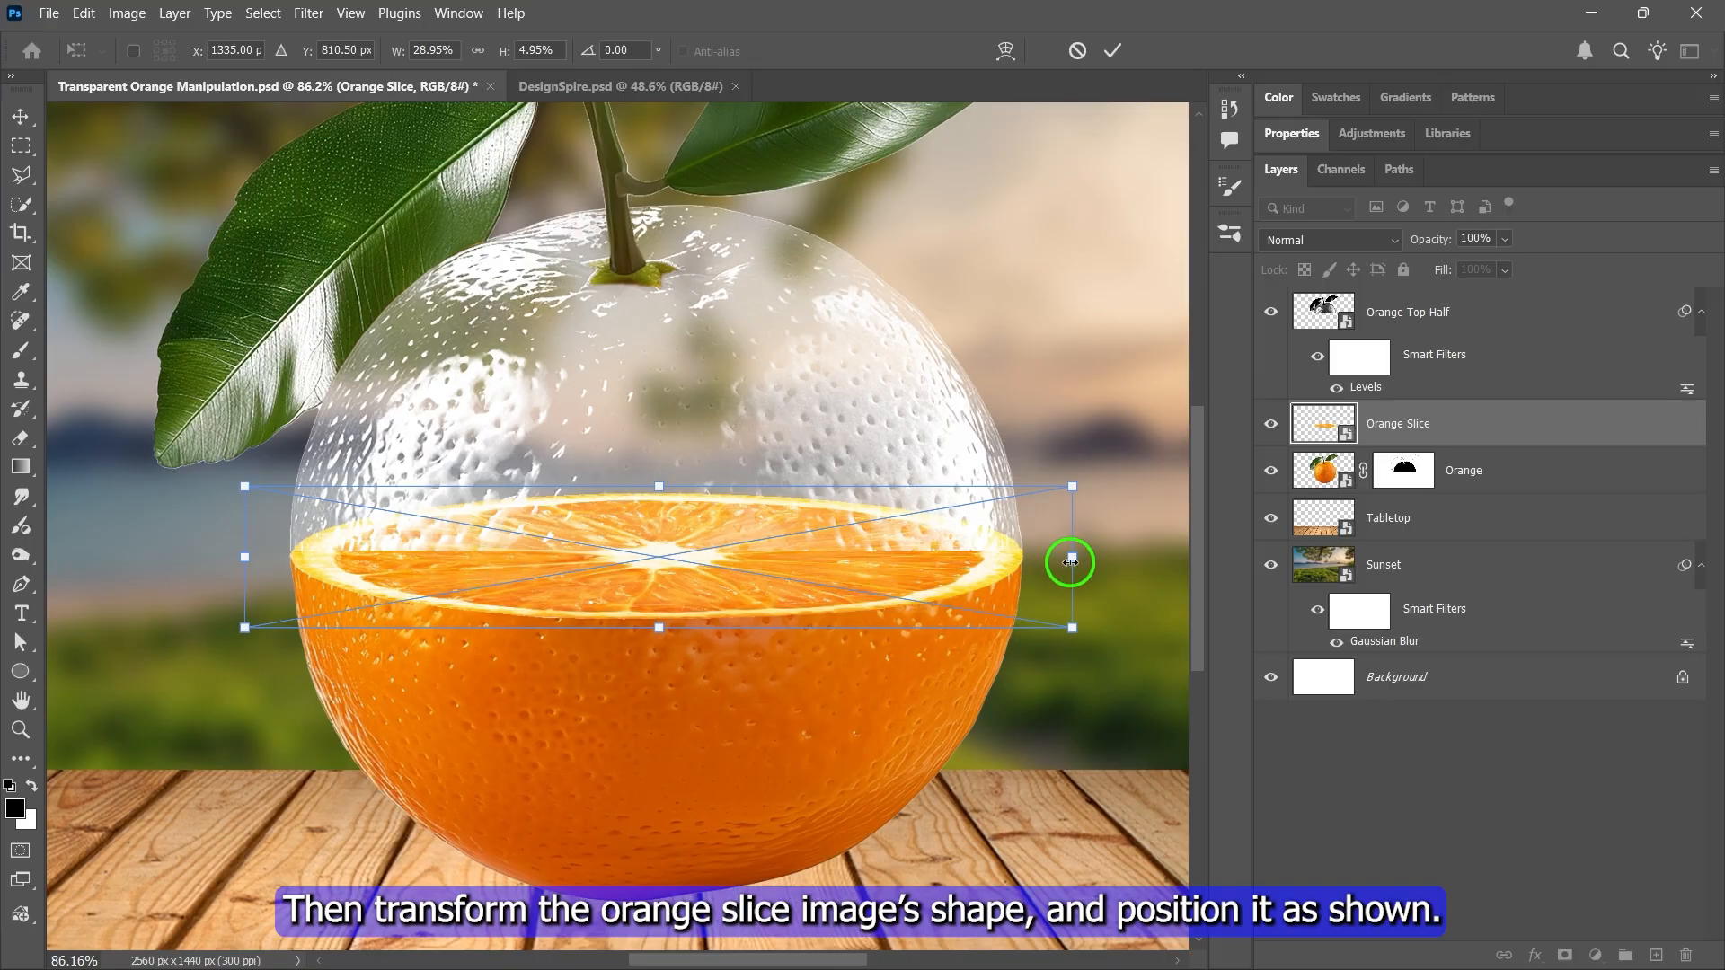
{"action": "left_click_drag", "start_coordinate": [1071, 563], "coordinate": [1071, 564]}
{"action": "left_click", "coordinate": [1112, 50]}
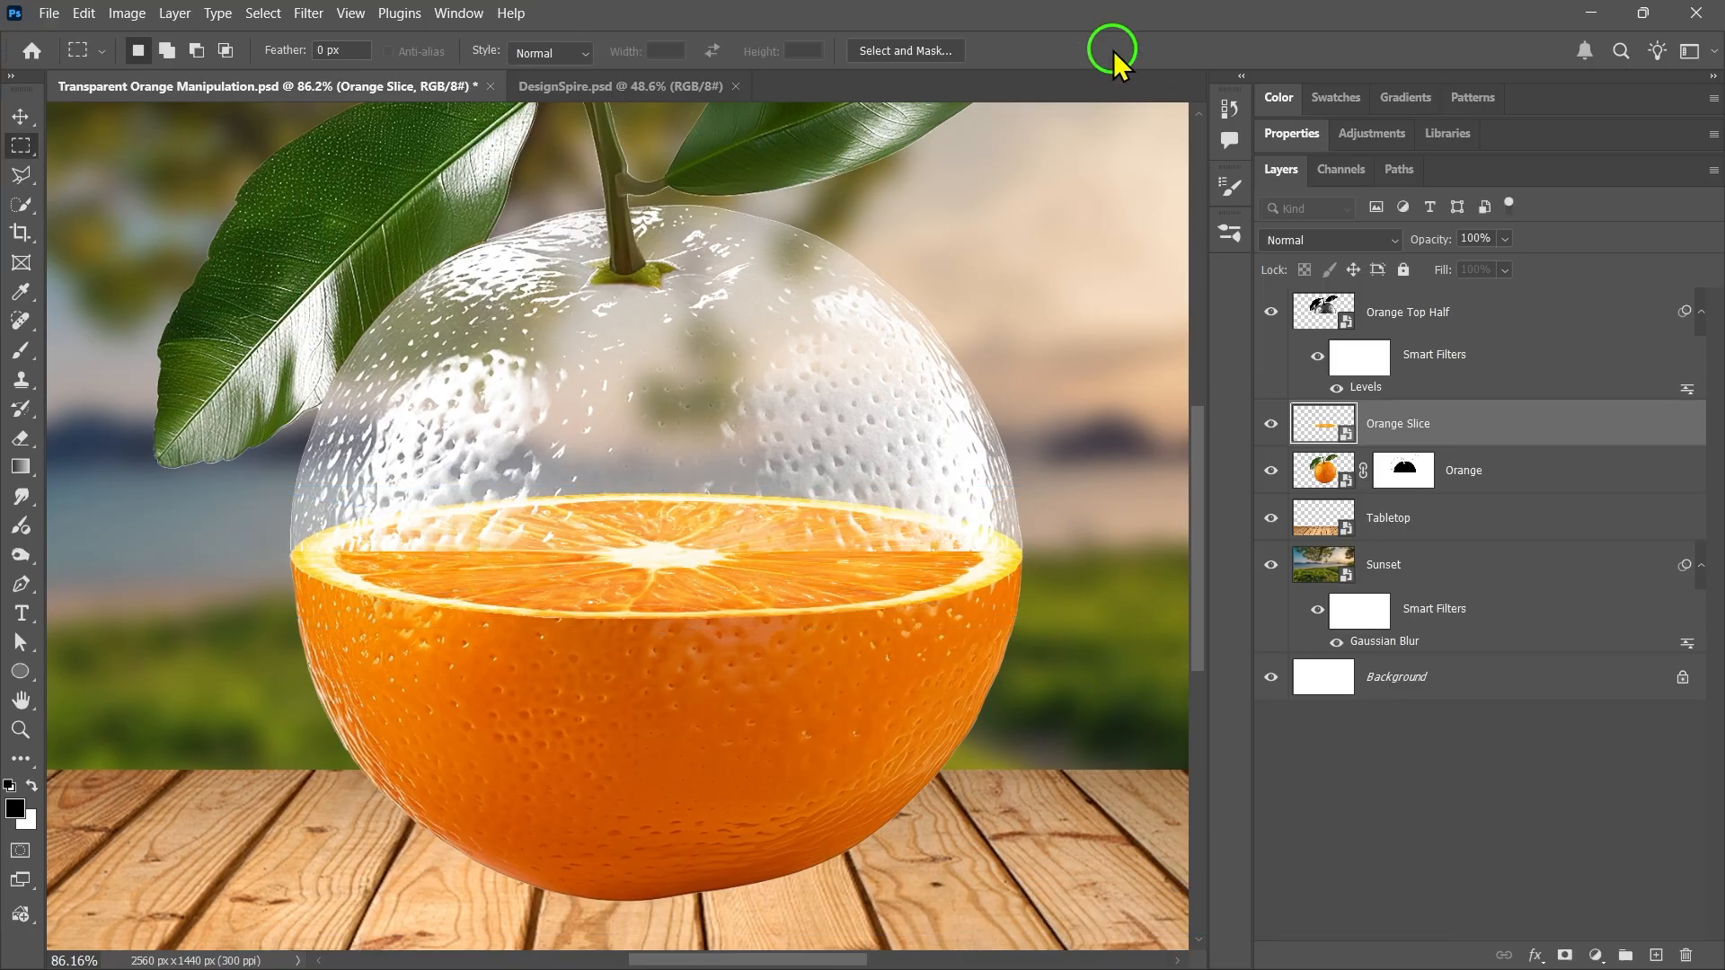
Warp the Orange Top Half layer so its bottom edge curves downward and covers the front of the orange slice.
{"action": "key", "text": "ctrl+0"}
{"action": "scroll", "coordinate": [667, 561], "scroll_direction": "up", "scroll_amount": 6}
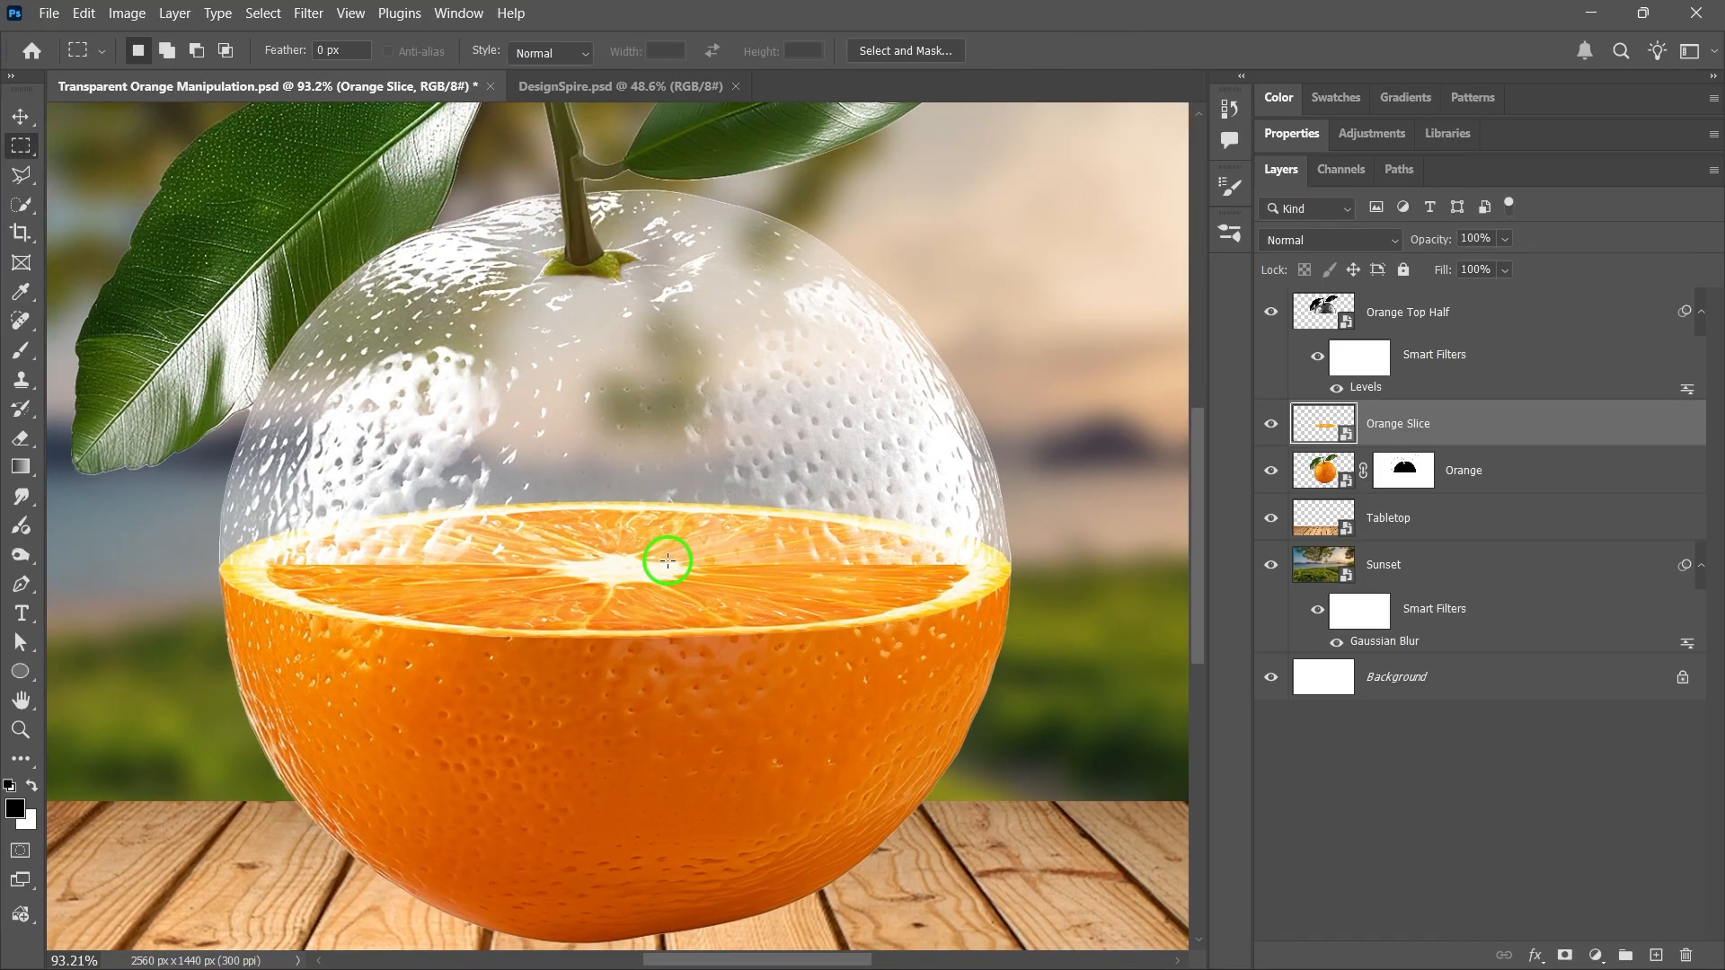
{"action": "left_click", "coordinate": [1397, 315]}
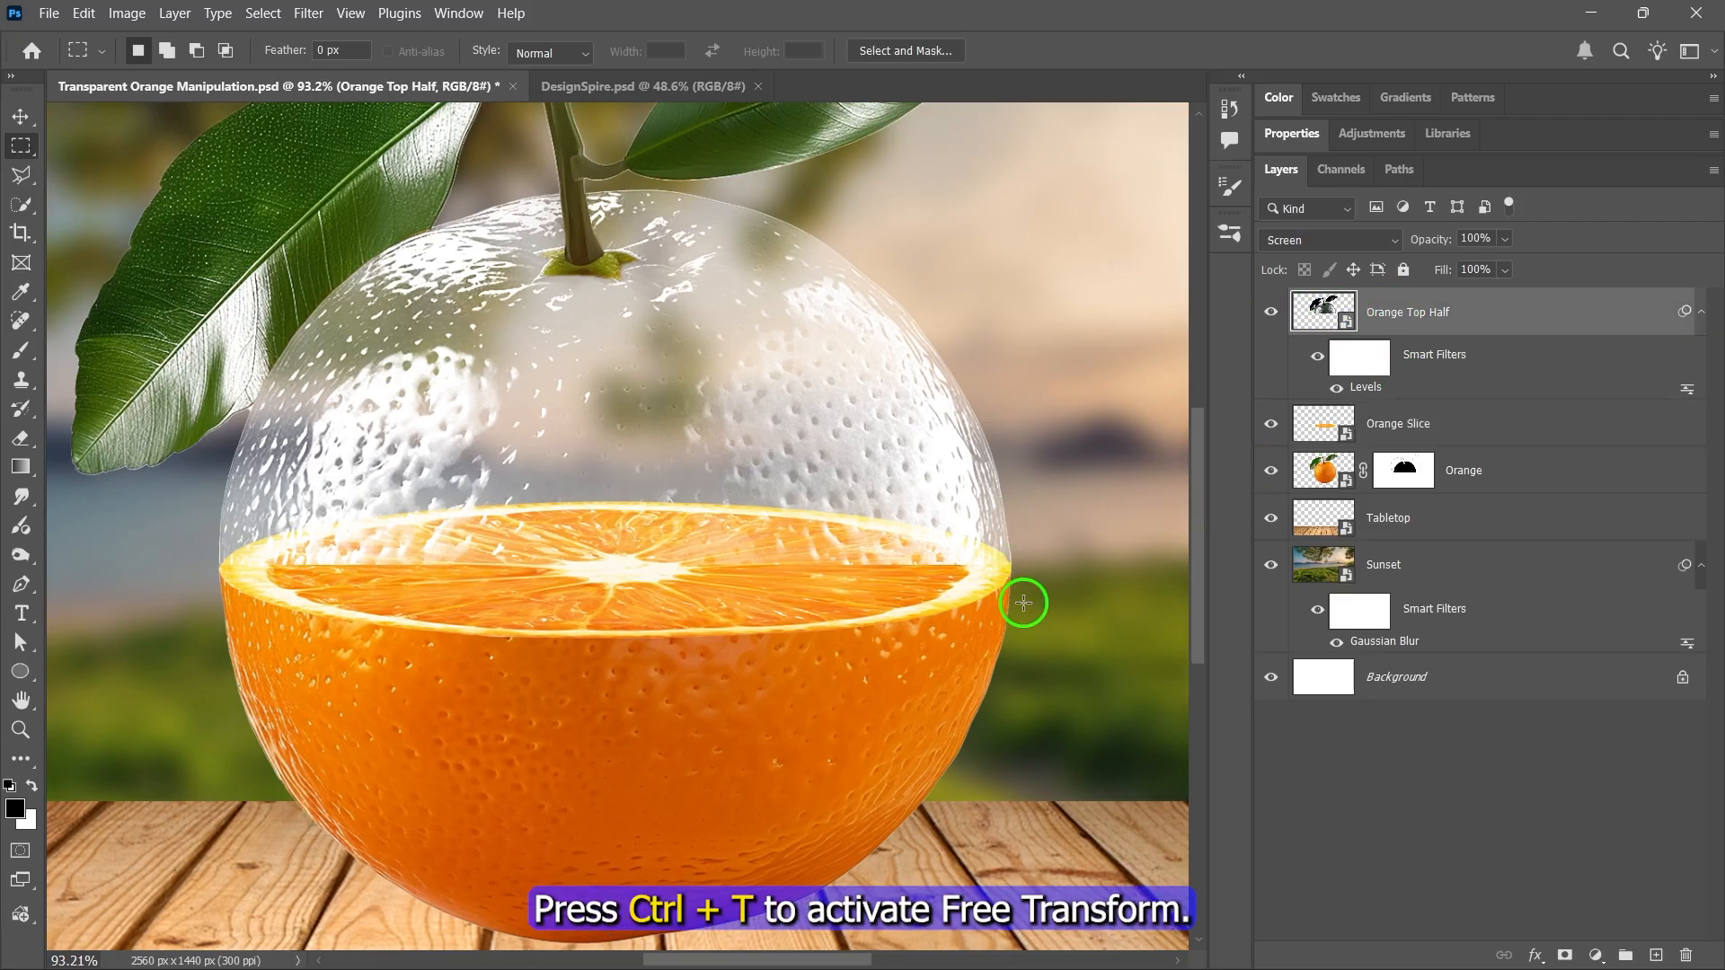
{"action": "key", "text": "ctrl+t"}
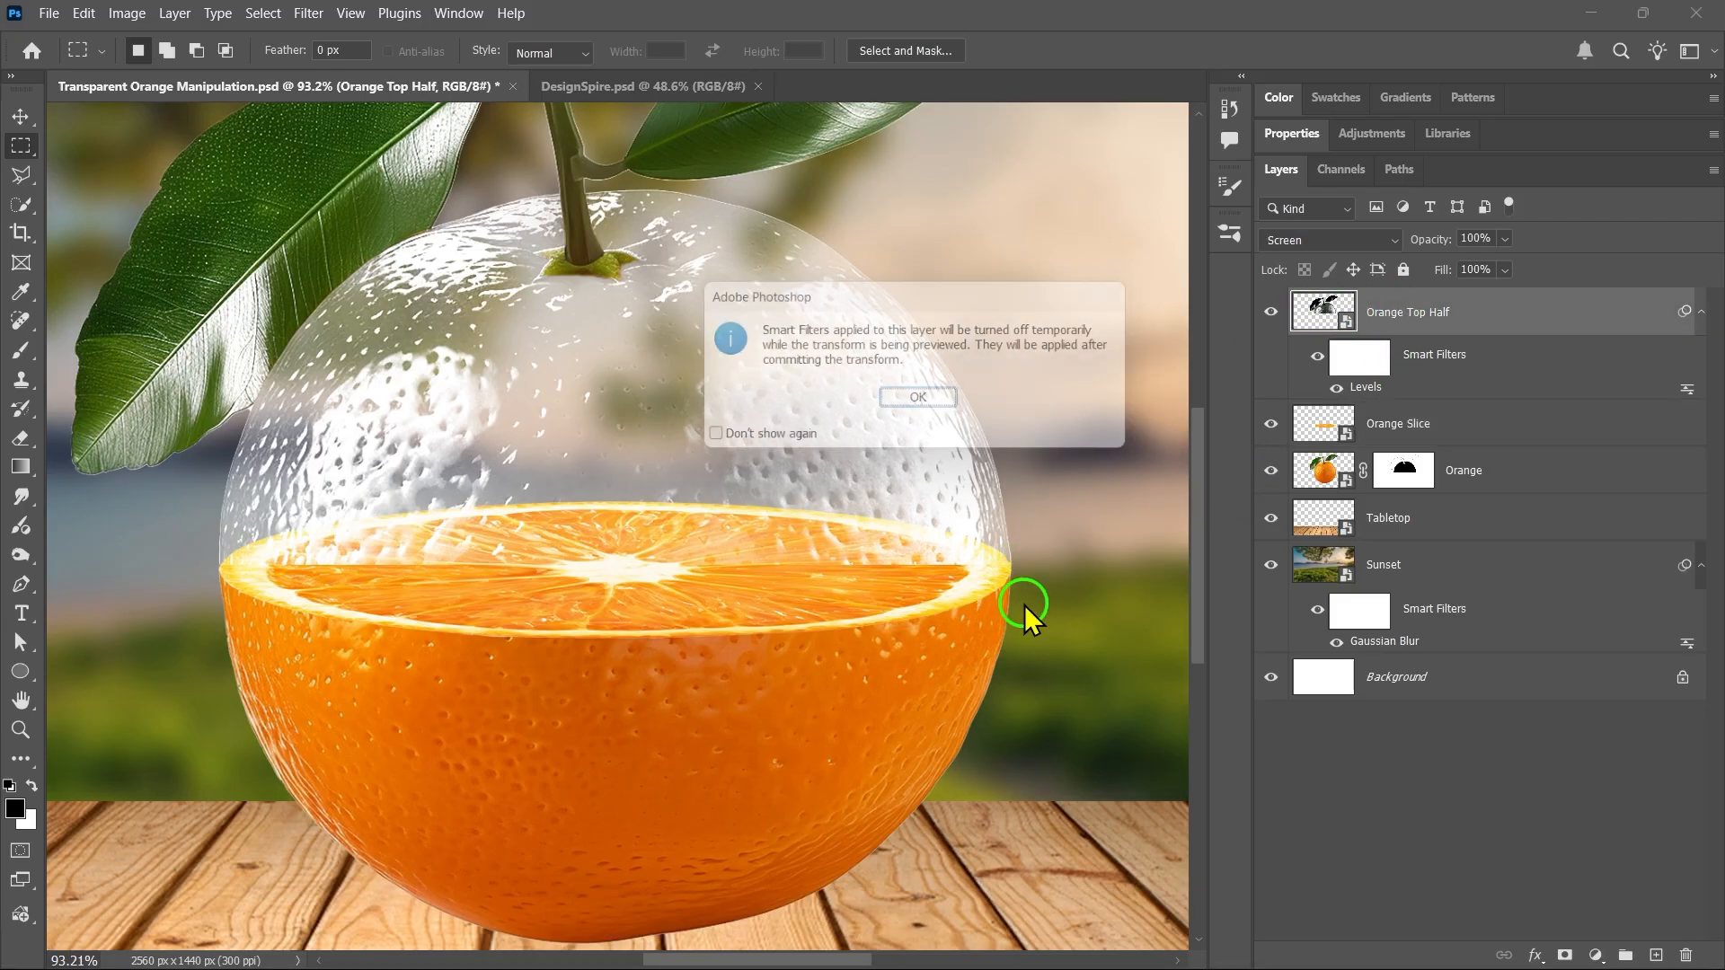
{"action": "left_click", "coordinate": [925, 403]}
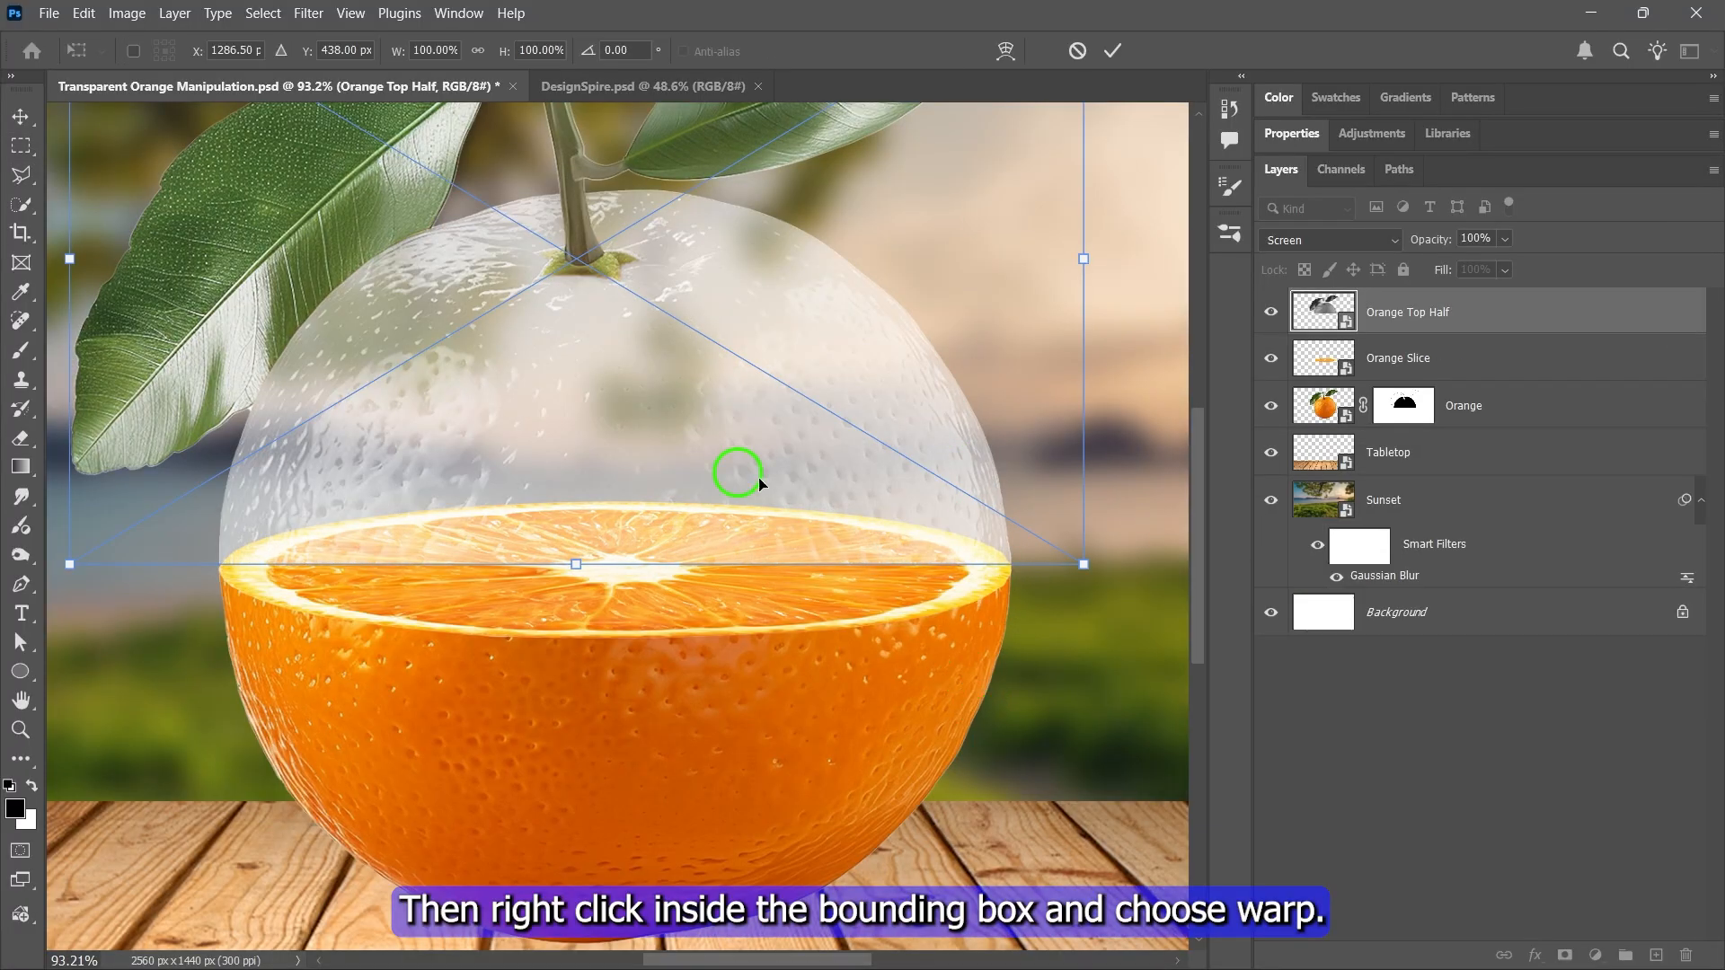
{"action": "right_click", "coordinate": [632, 428]}
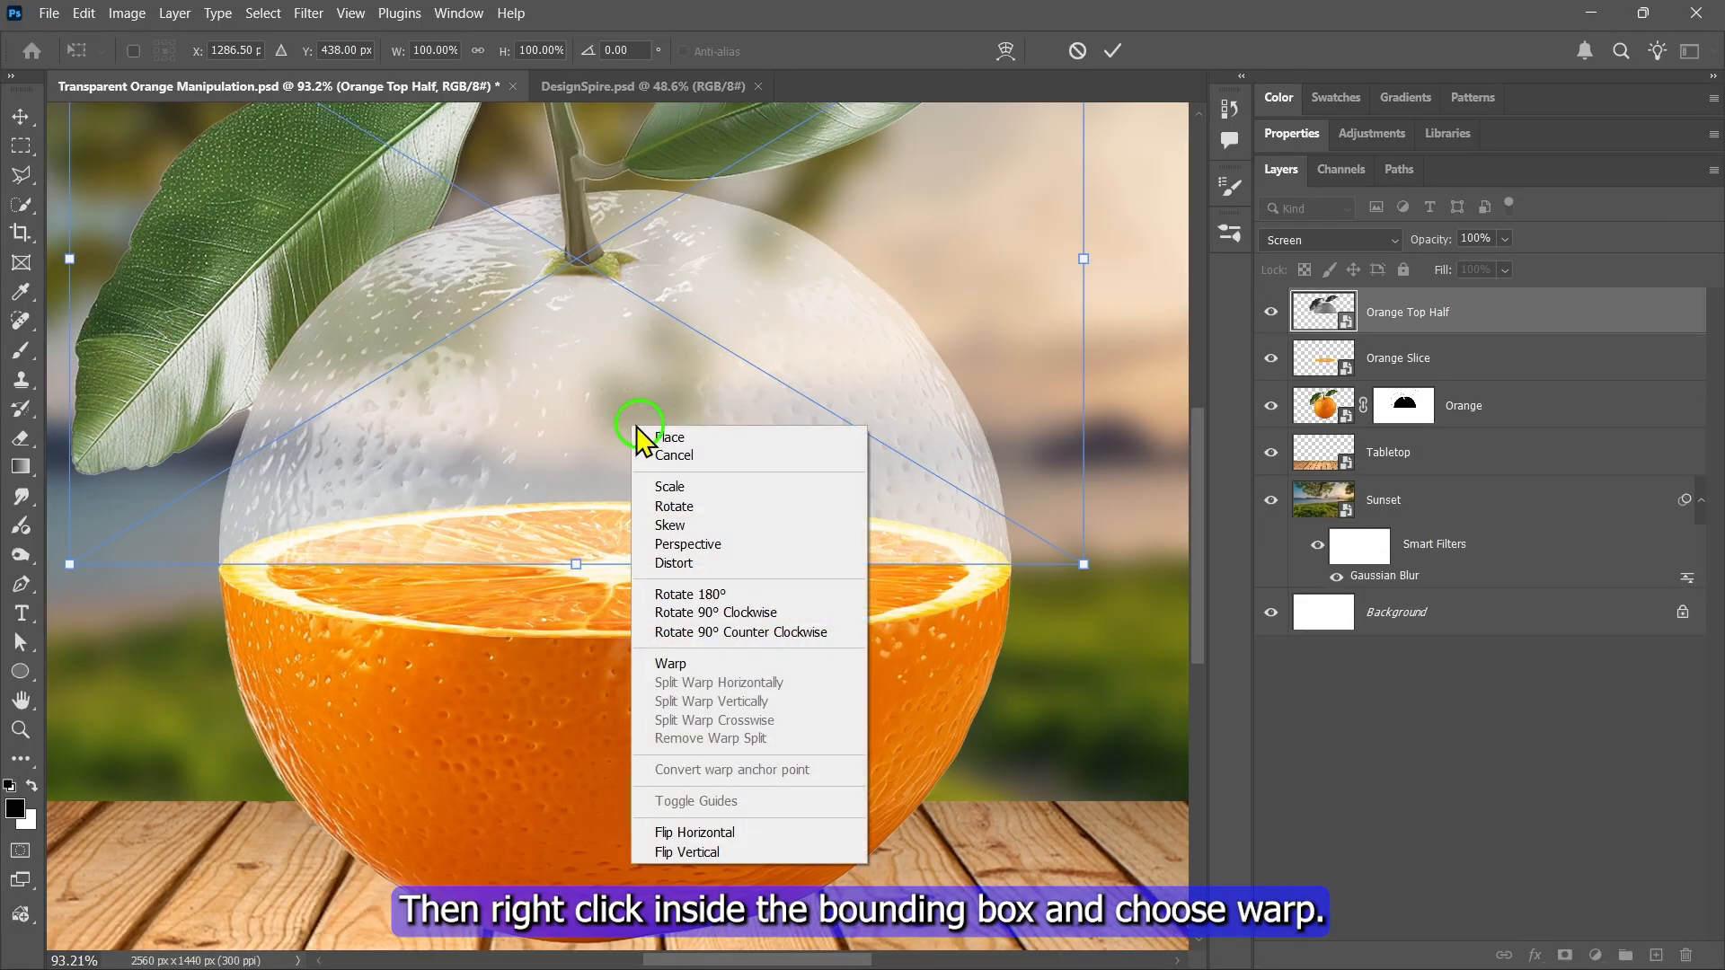
{"action": "left_click", "coordinate": [677, 659]}
{"action": "scroll", "coordinate": [670, 629], "scroll_direction": "down", "scroll_amount": 2}
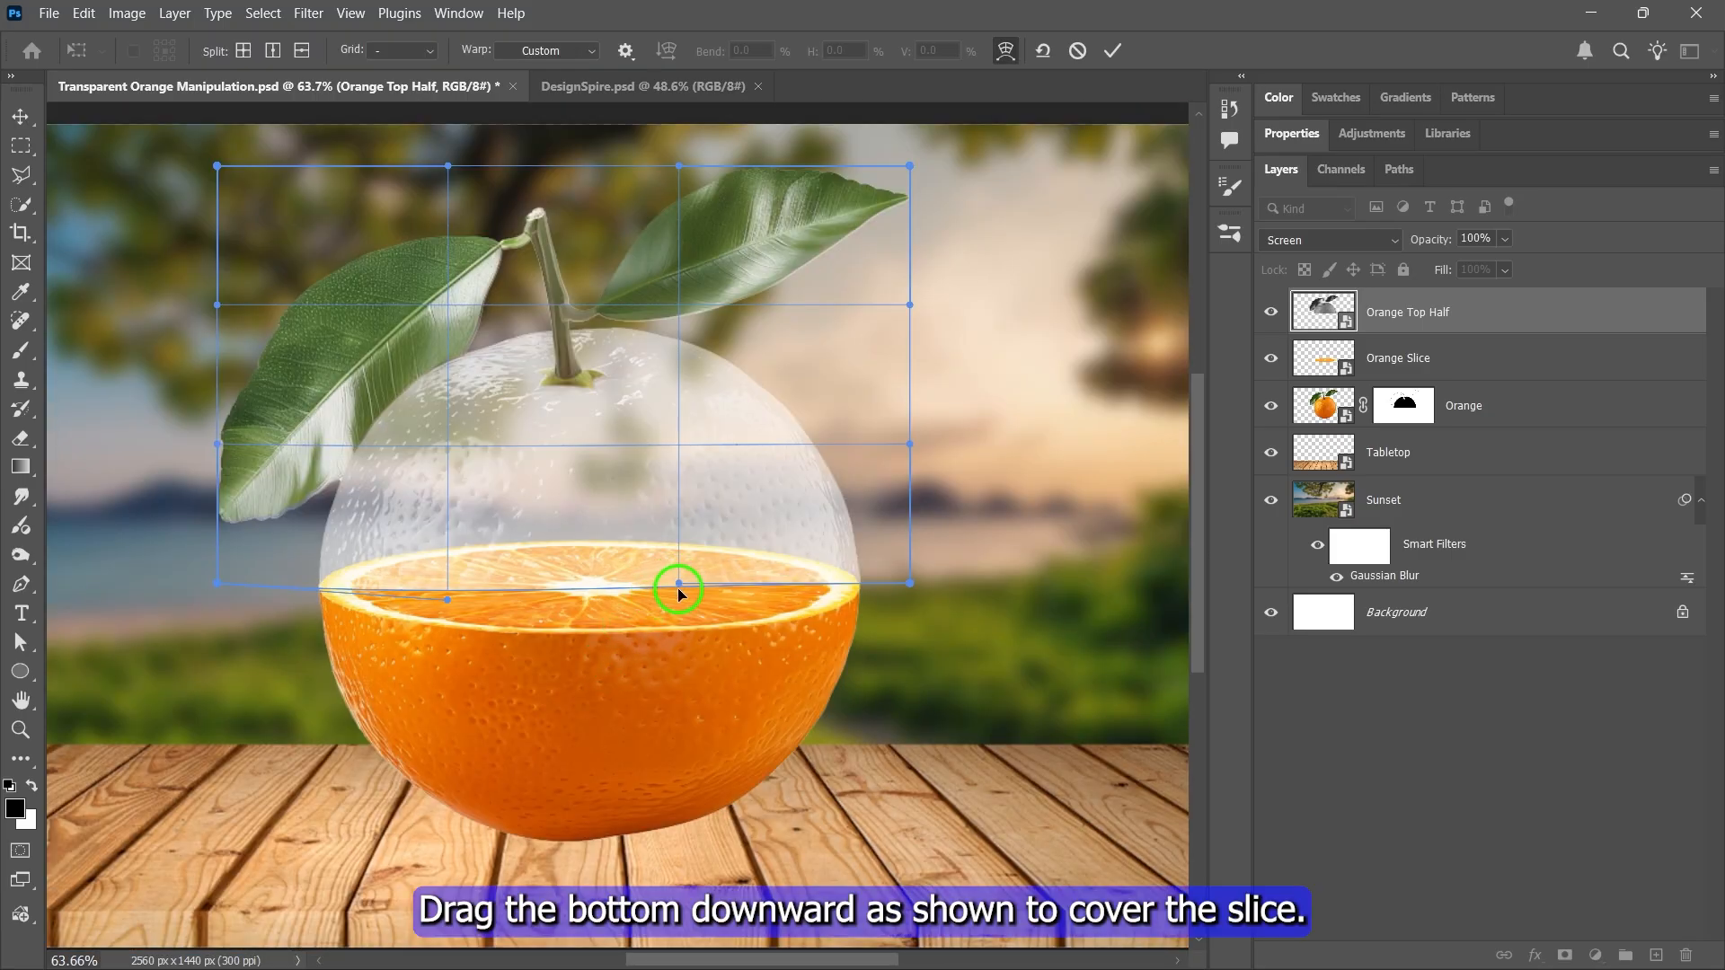
{"action": "left_click_drag", "start_coordinate": [679, 584], "coordinate": [681, 687]}
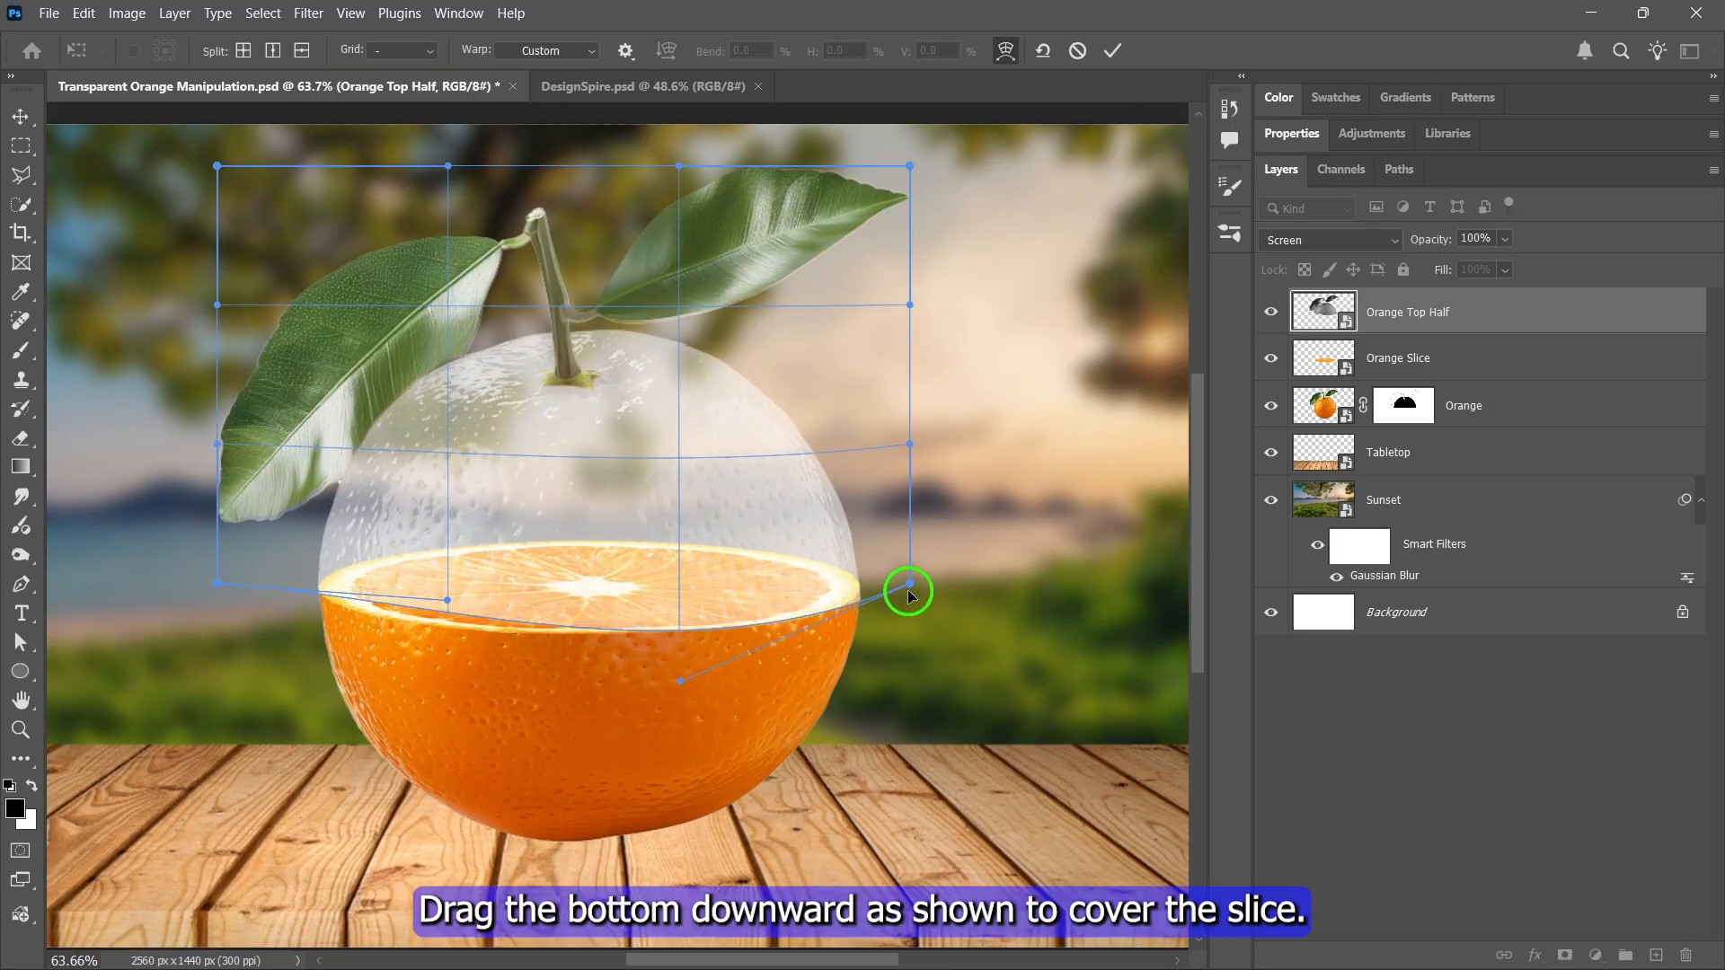
{"action": "left_click_drag", "start_coordinate": [910, 584], "coordinate": [910, 577]}
{"action": "left_click_drag", "start_coordinate": [447, 600], "coordinate": [446, 642]}
{"action": "left_click_drag", "start_coordinate": [680, 681], "coordinate": [679, 692]}
{"action": "left_click_drag", "start_coordinate": [910, 577], "coordinate": [911, 580]}
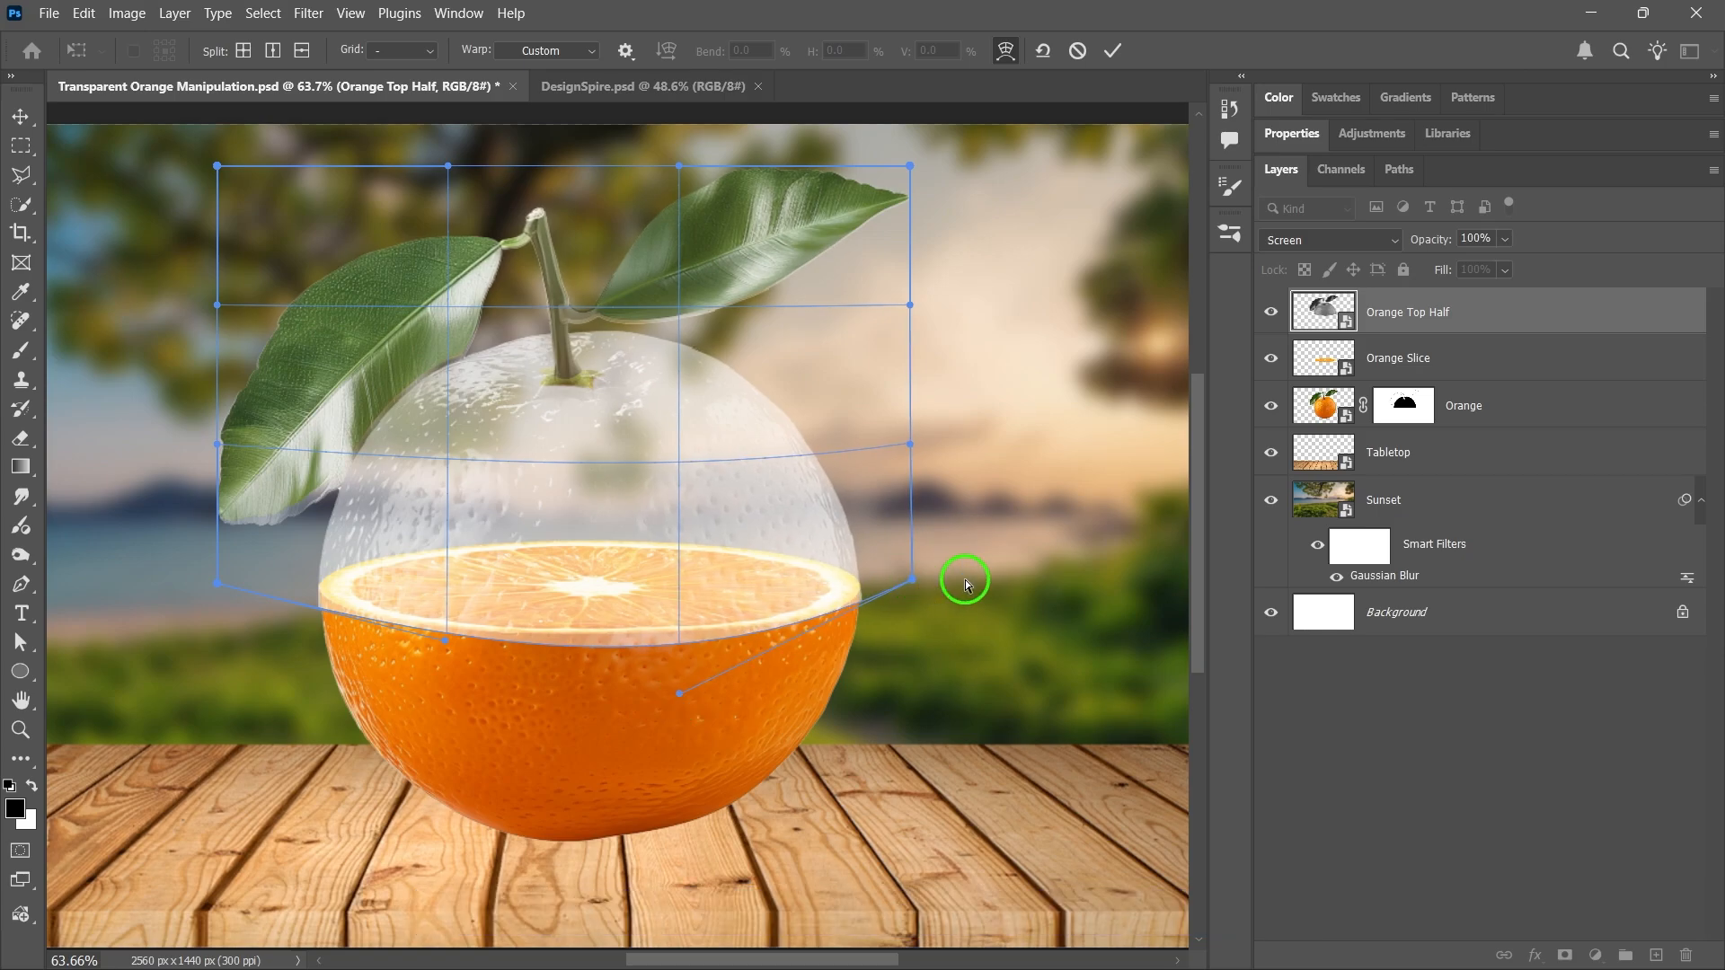
Warp the upper-left part of Orange Top Half slightly outward to close the gap between orange and leaf, and apply the warp.
{"action": "scroll", "coordinate": [395, 385], "scroll_direction": "up", "scroll_amount": 3}
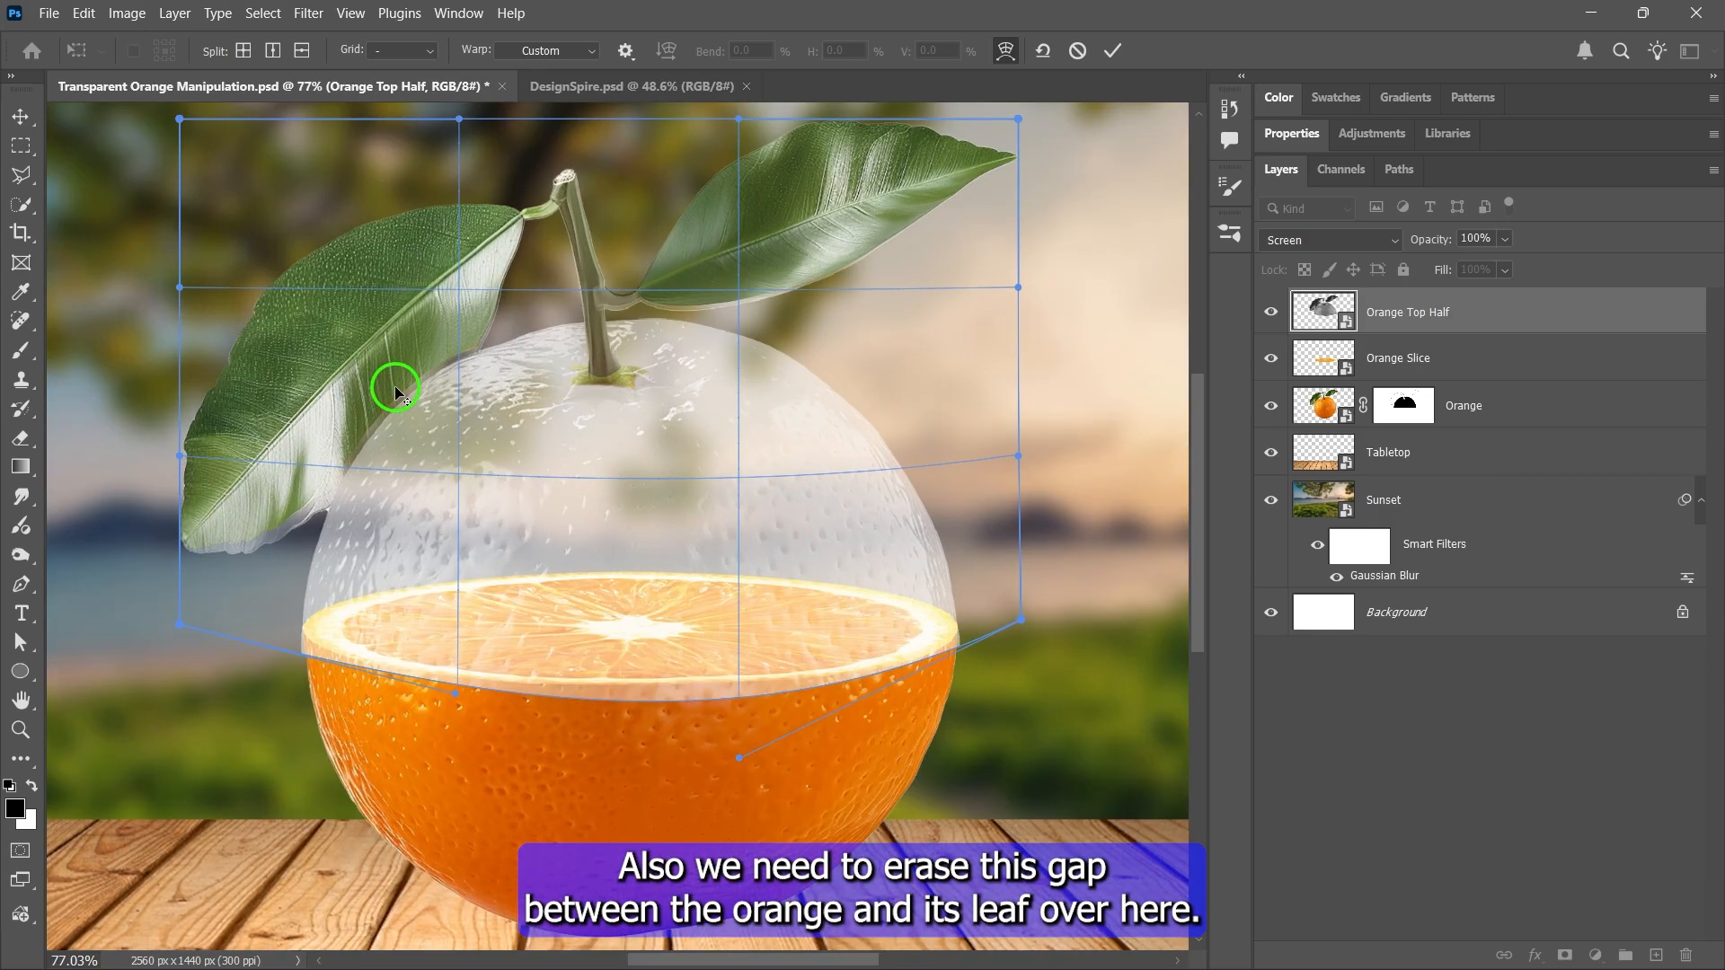
{"action": "scroll", "coordinate": [399, 389], "scroll_direction": "down", "scroll_amount": 1}
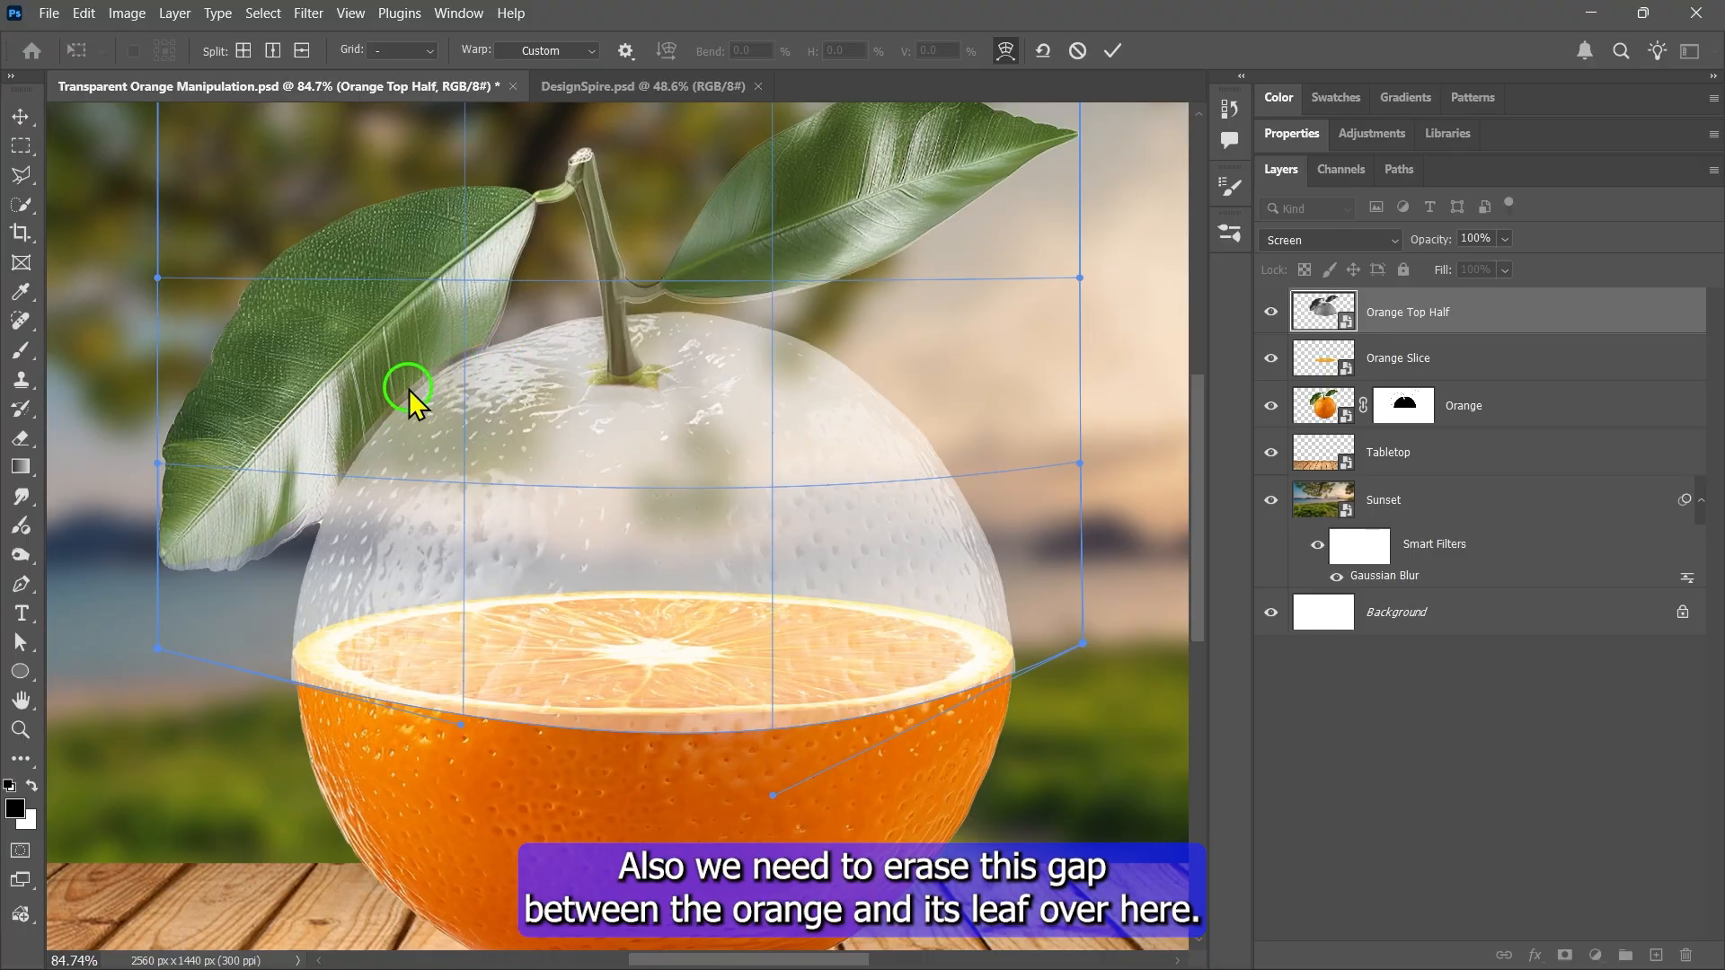
{"action": "scroll", "coordinate": [460, 276], "scroll_direction": "down", "scroll_amount": 4}
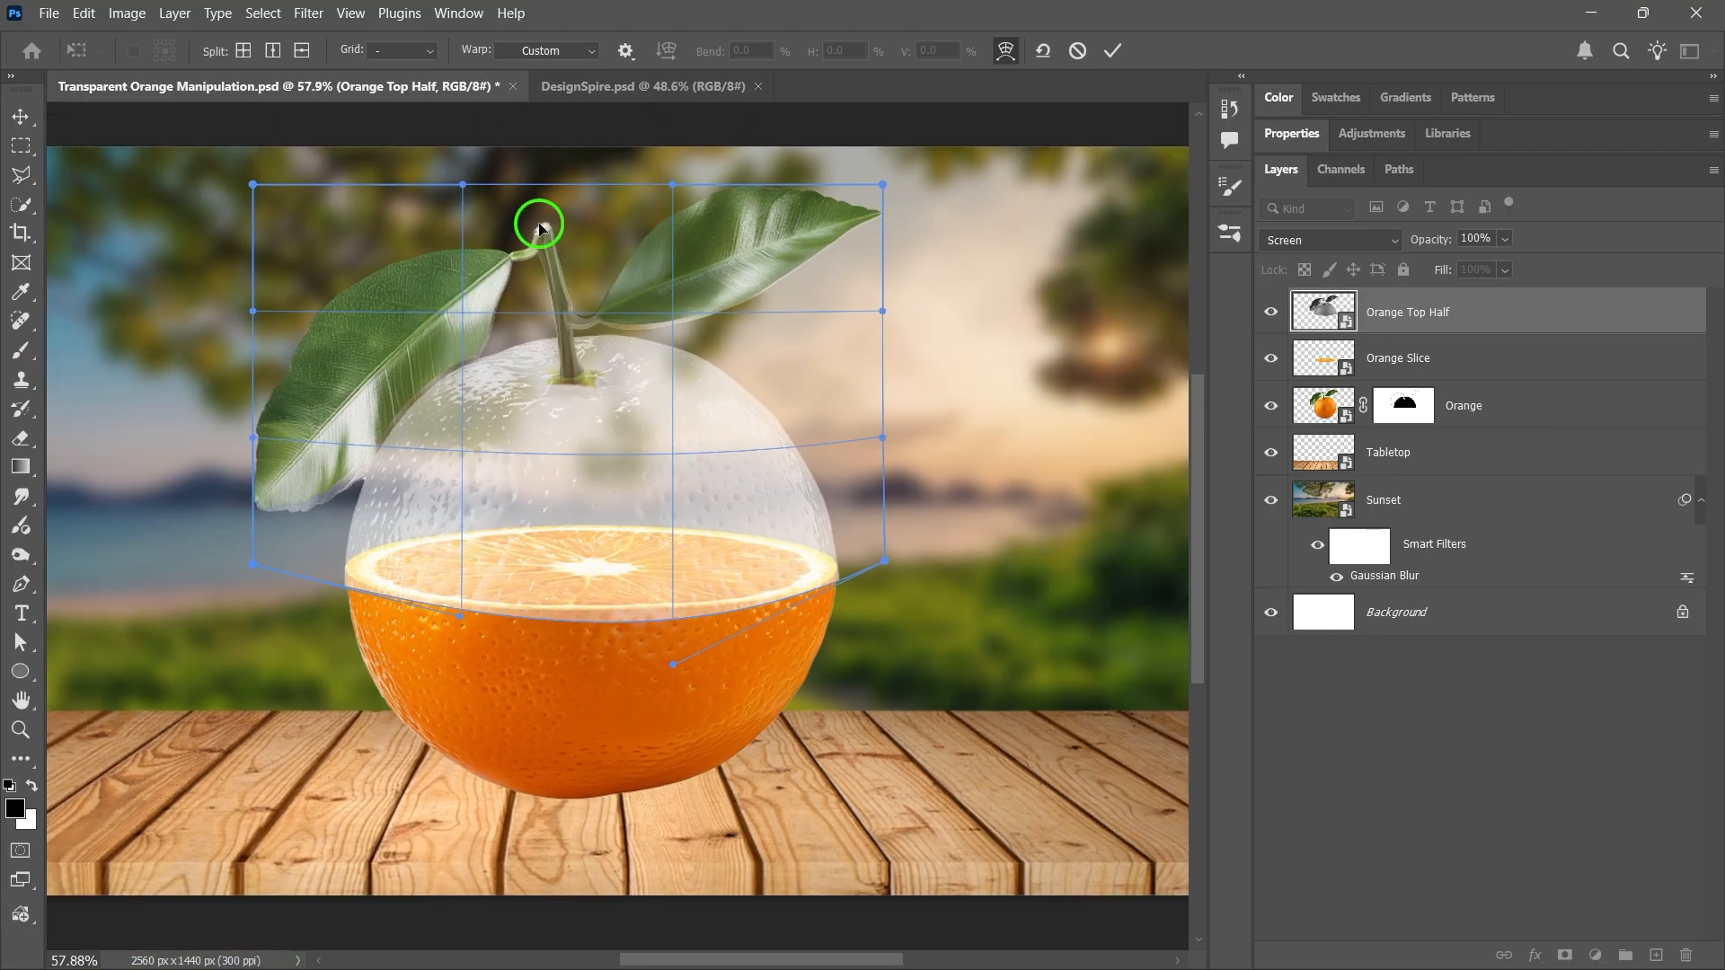
{"action": "left_click_drag", "start_coordinate": [463, 185], "coordinate": [458, 108]}
{"action": "left_click_drag", "start_coordinate": [253, 311], "coordinate": [237, 306]}
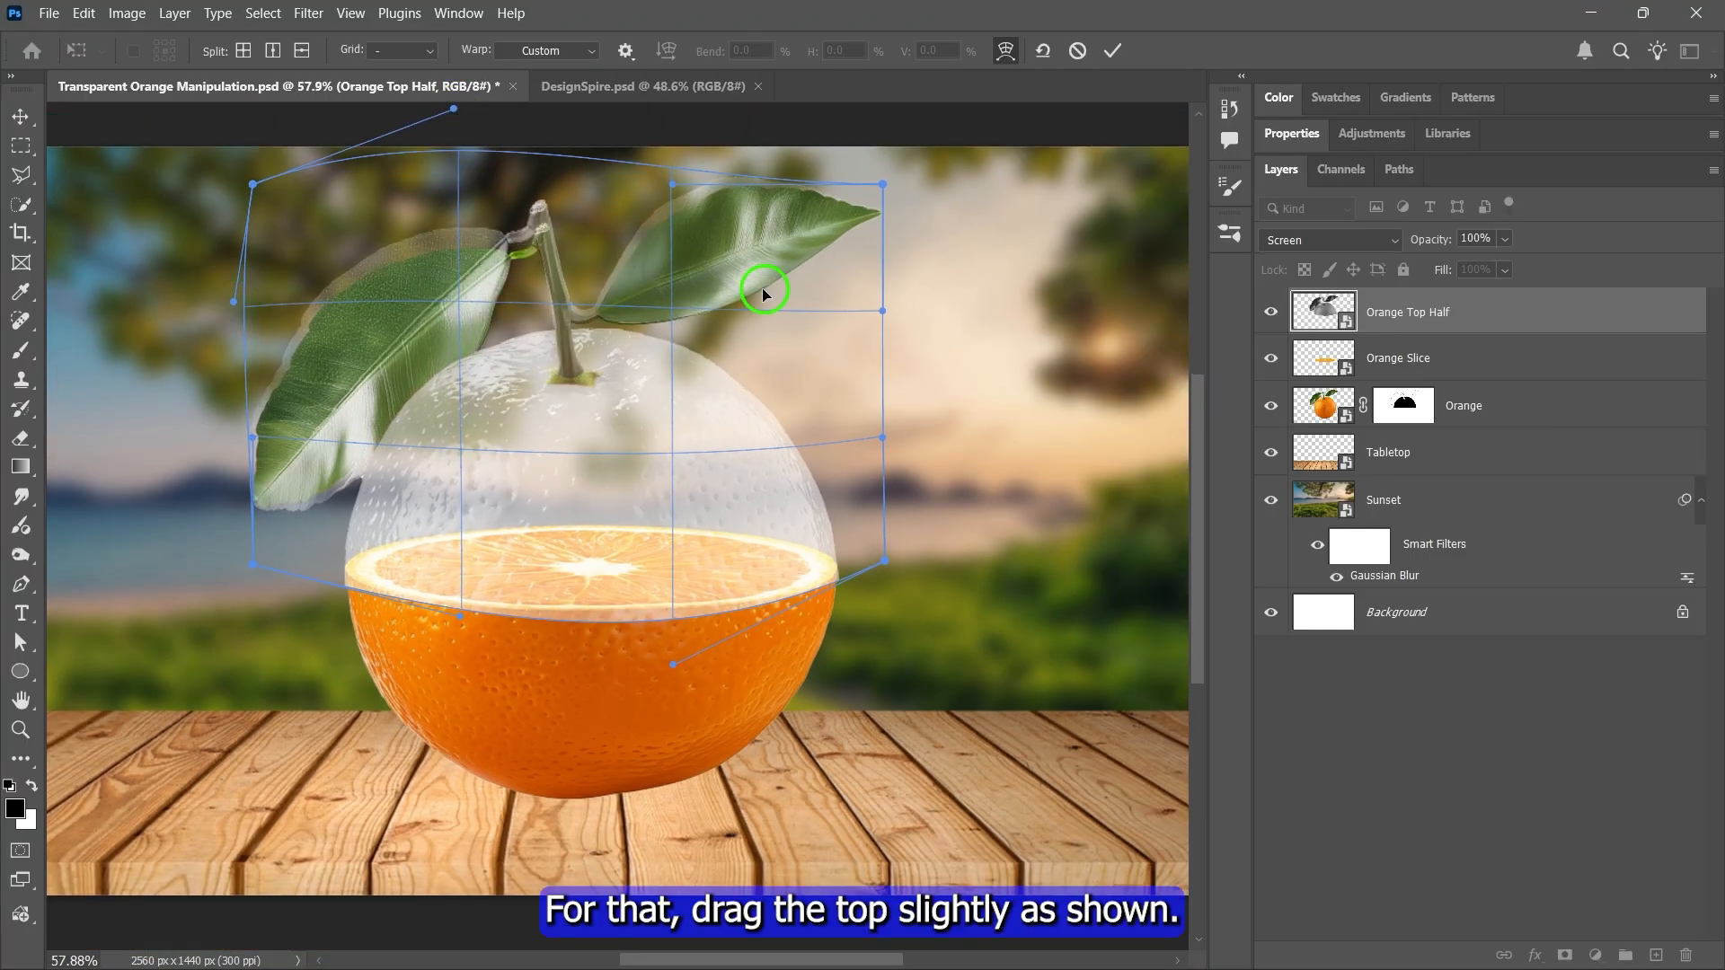
{"action": "left_click", "coordinate": [1112, 52]}
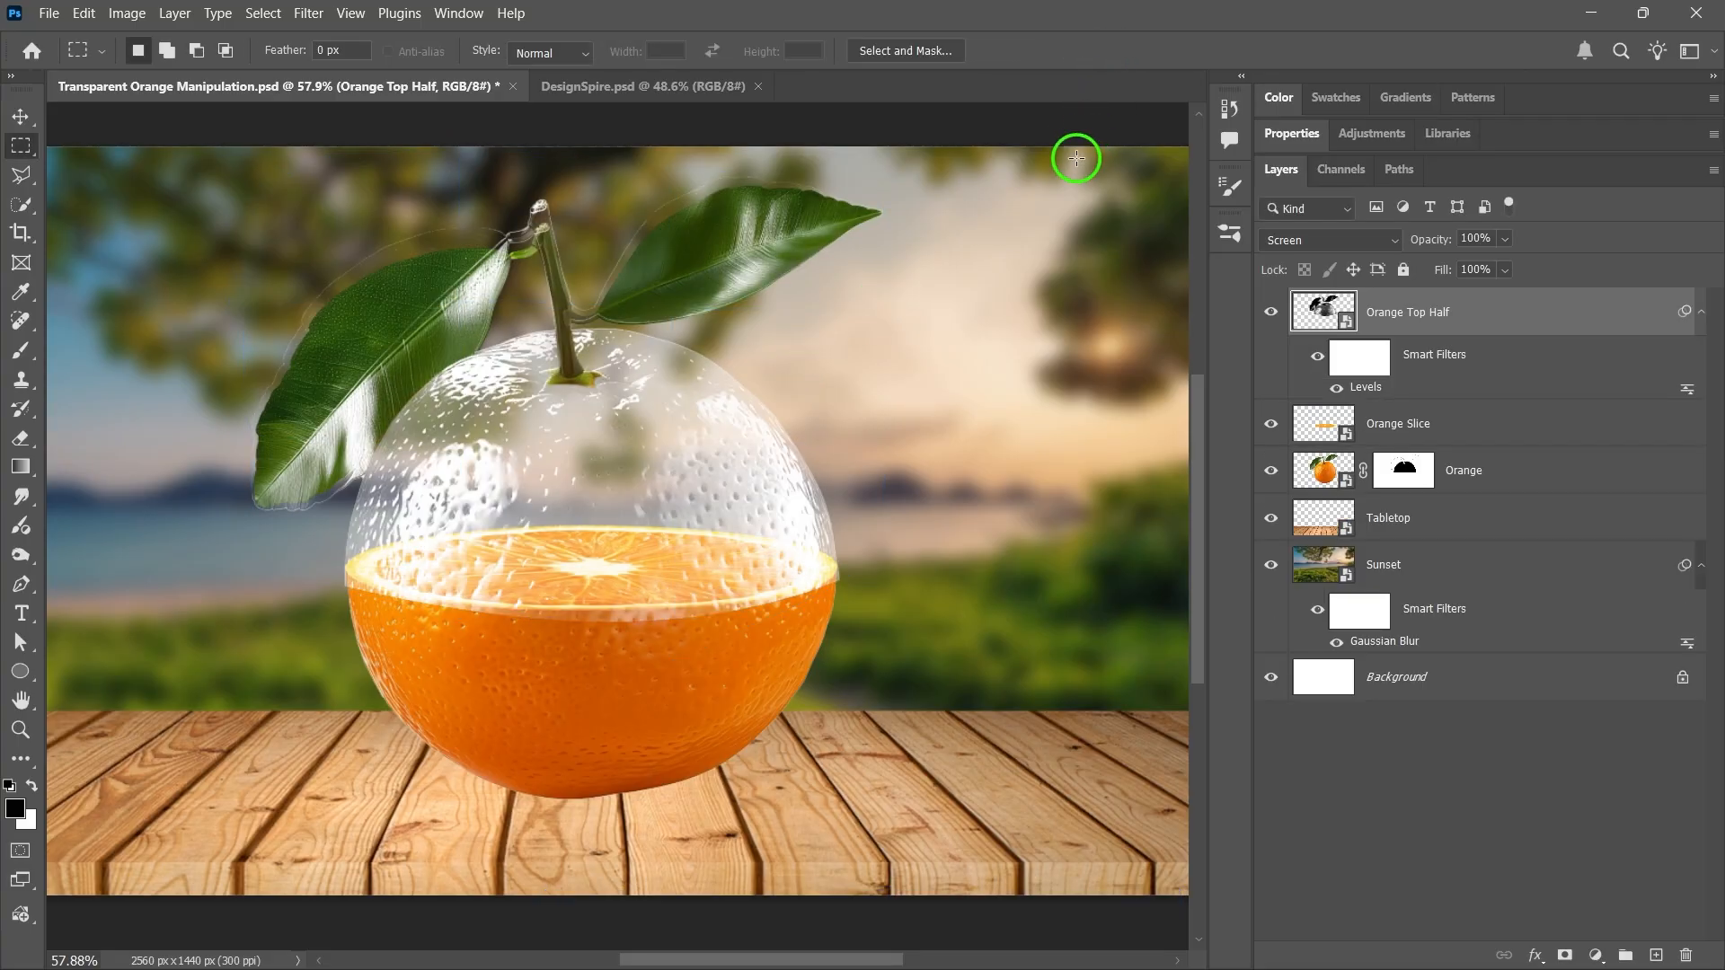
Add a layer mask to Orange Top Half, and select everything outside the Orange Slice layer's pixels.
{"action": "scroll", "coordinate": [984, 434], "scroll_direction": "down", "scroll_amount": 2}
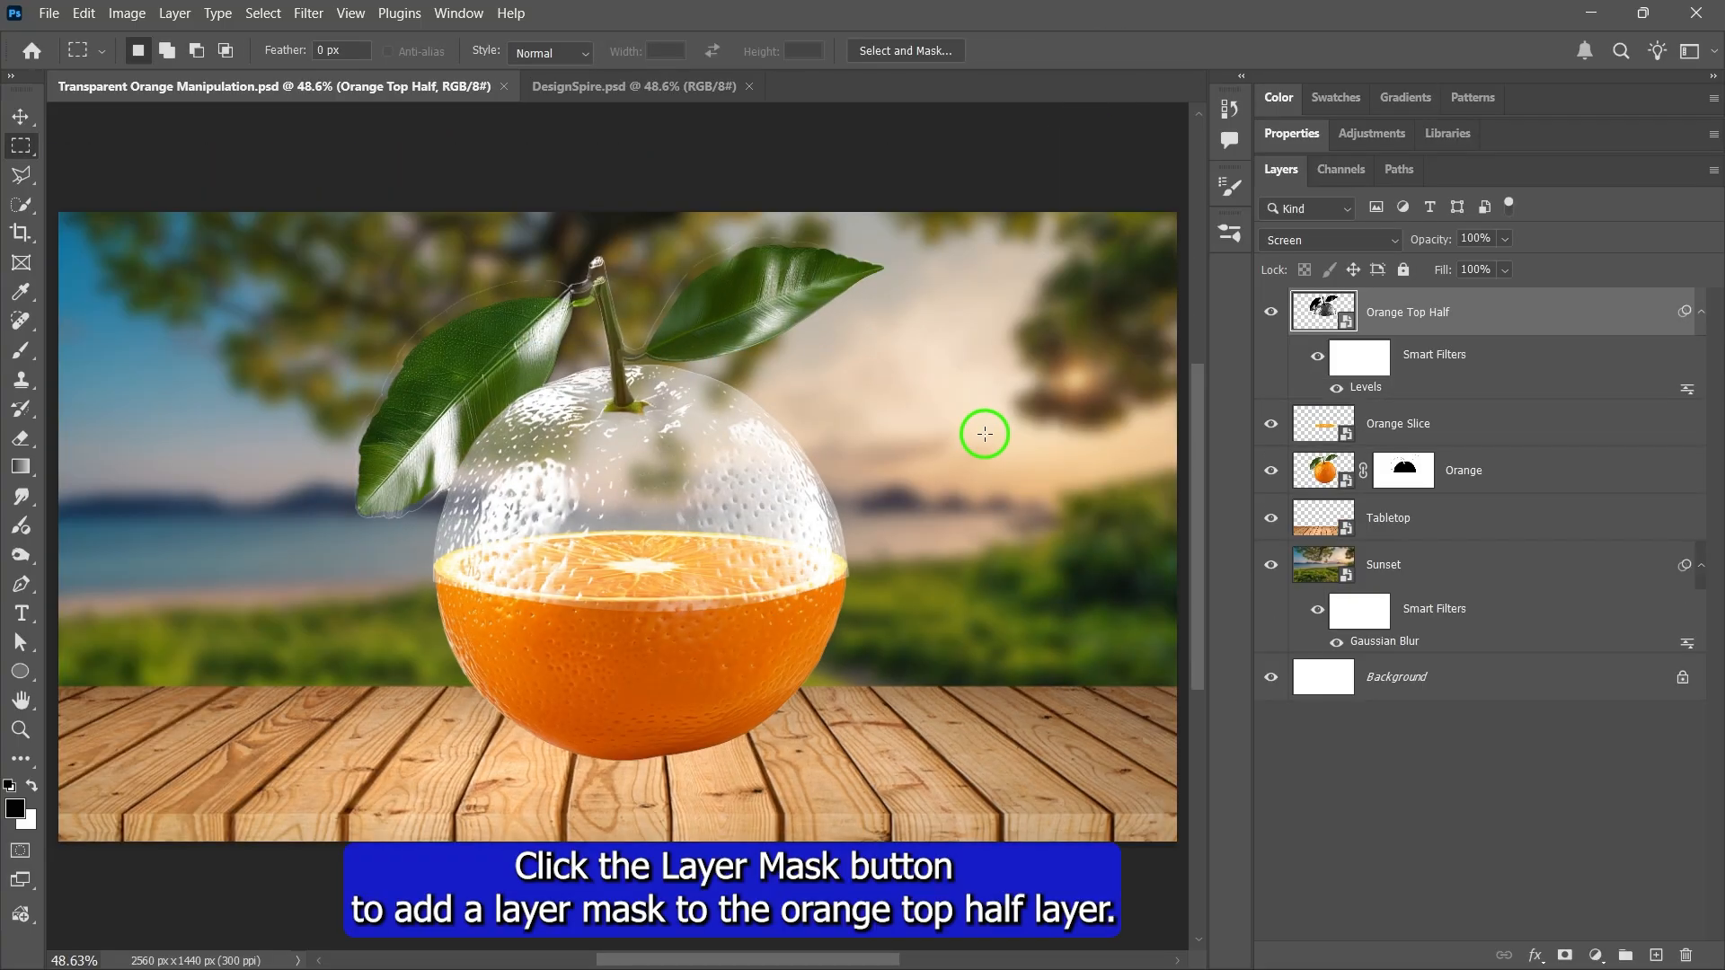
{"action": "left_click", "coordinate": [1564, 955]}
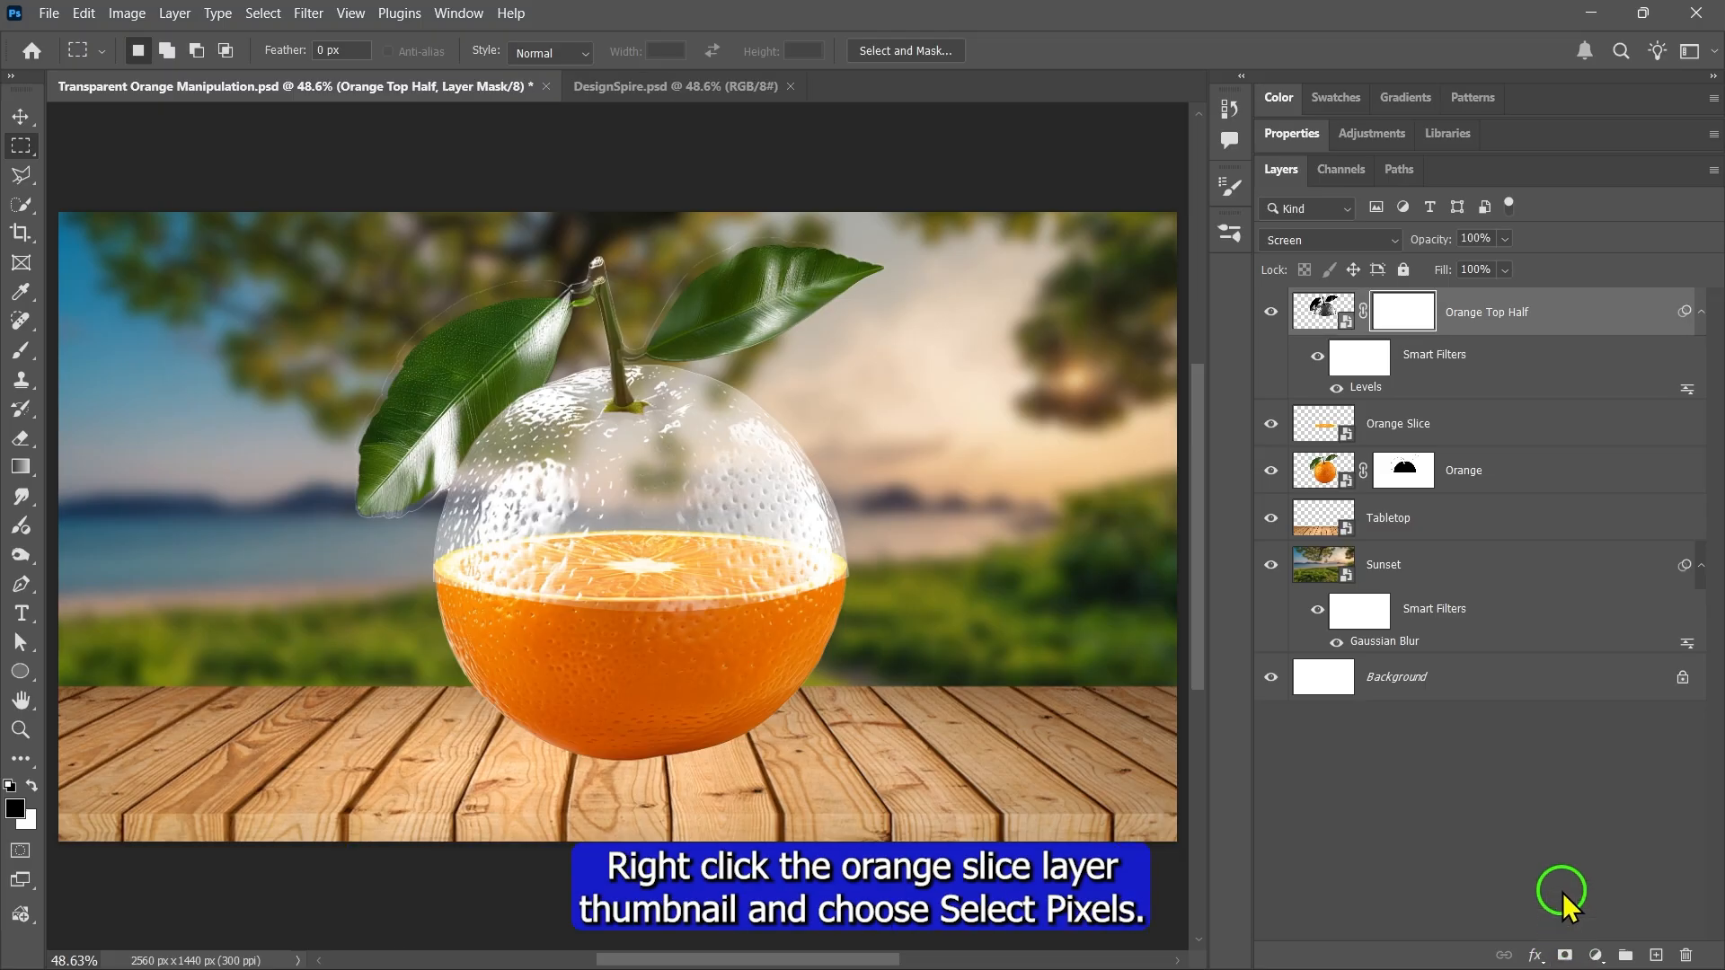
{"action": "right_click", "coordinate": [1316, 425]}
{"action": "left_click", "coordinate": [1377, 489]}
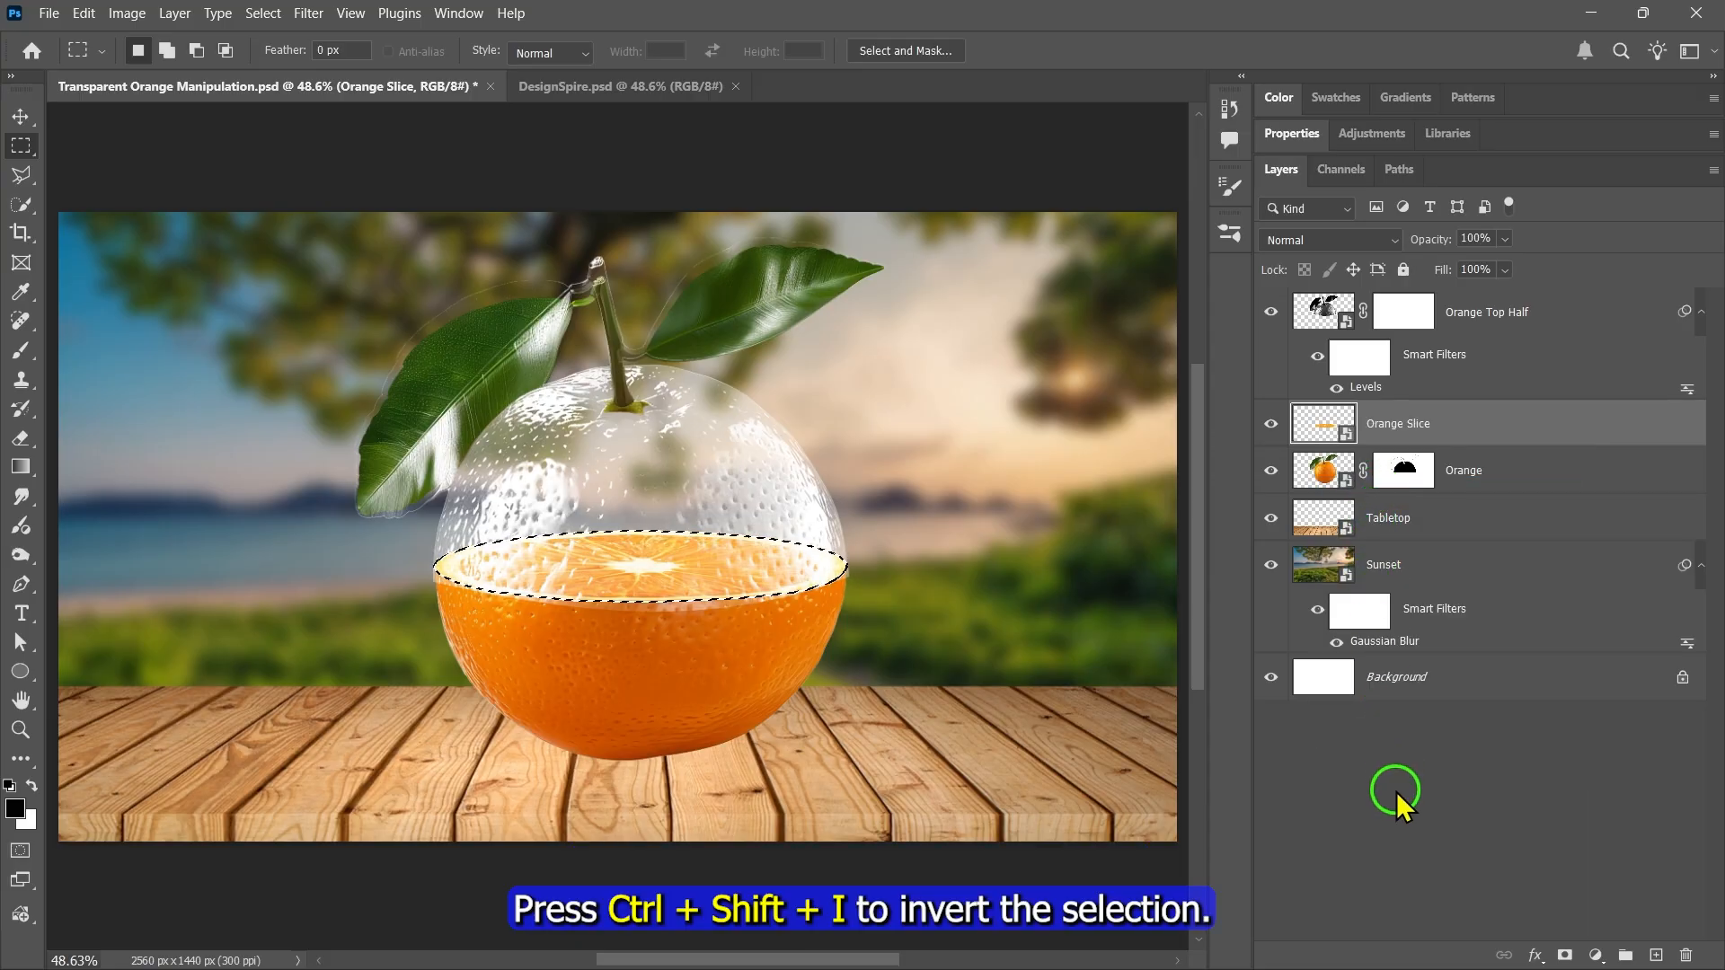
{"action": "key", "text": "ctrl+shift+i"}
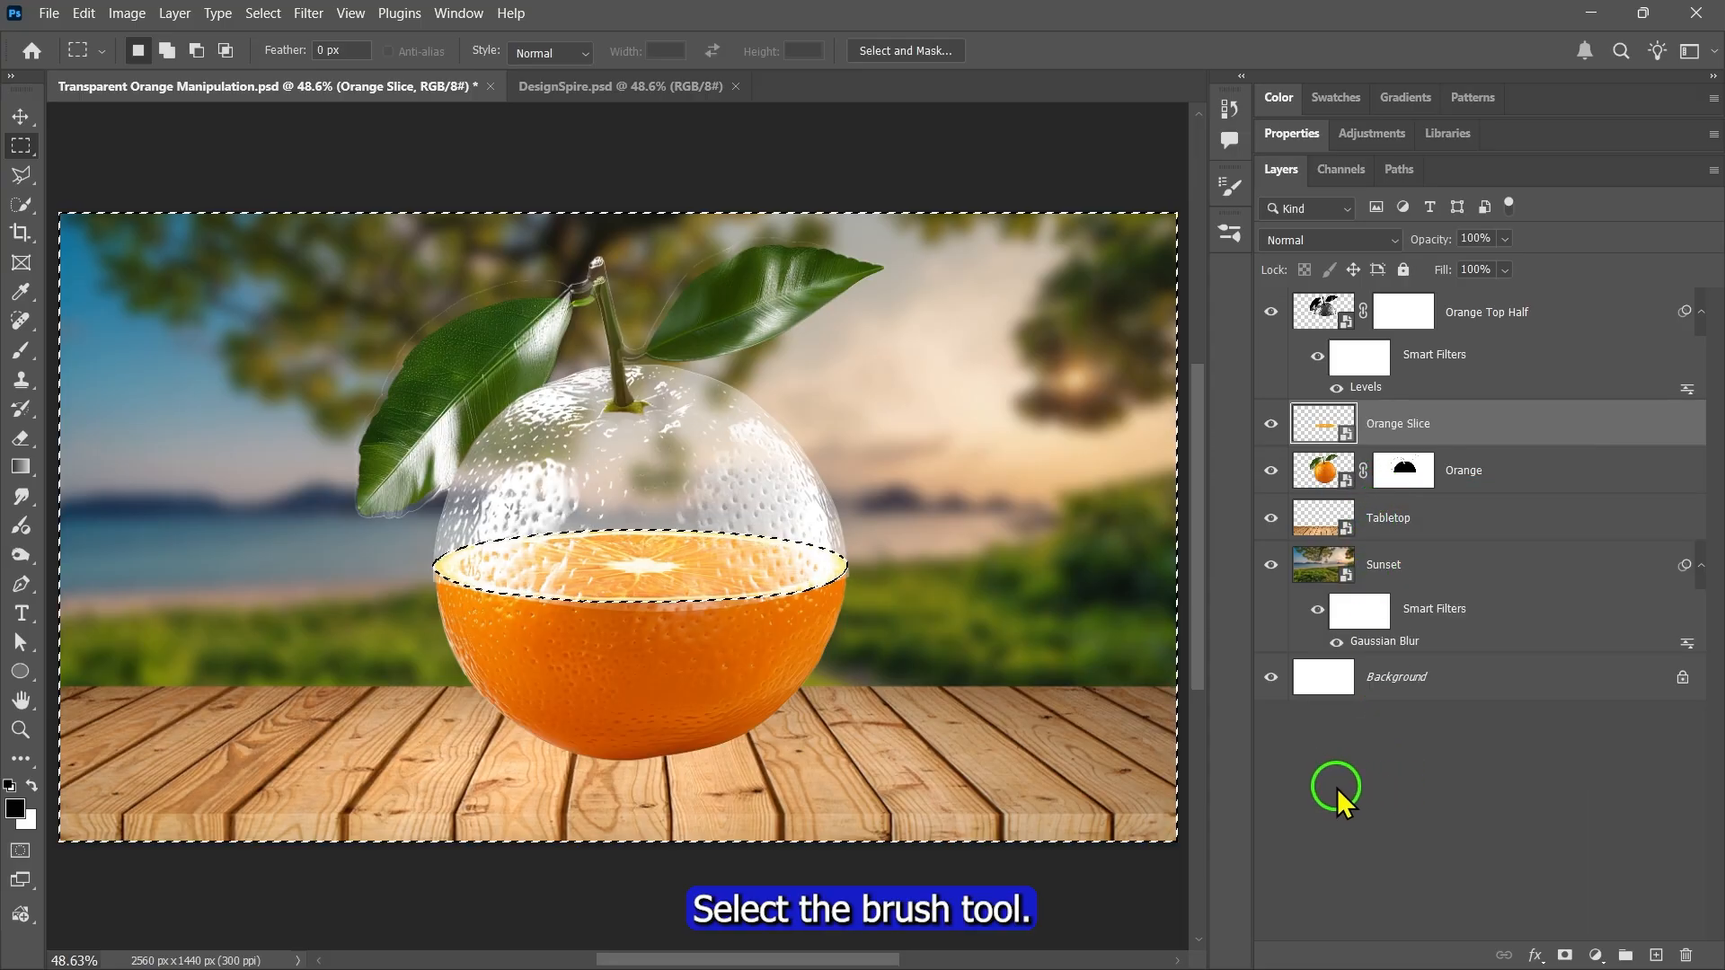
Paint black on the Orange Top Half mask with a Hard Round brush, at 175 and 80 px, to hide the overstretched area below the slice.
{"action": "left_click", "coordinate": [21, 350]}
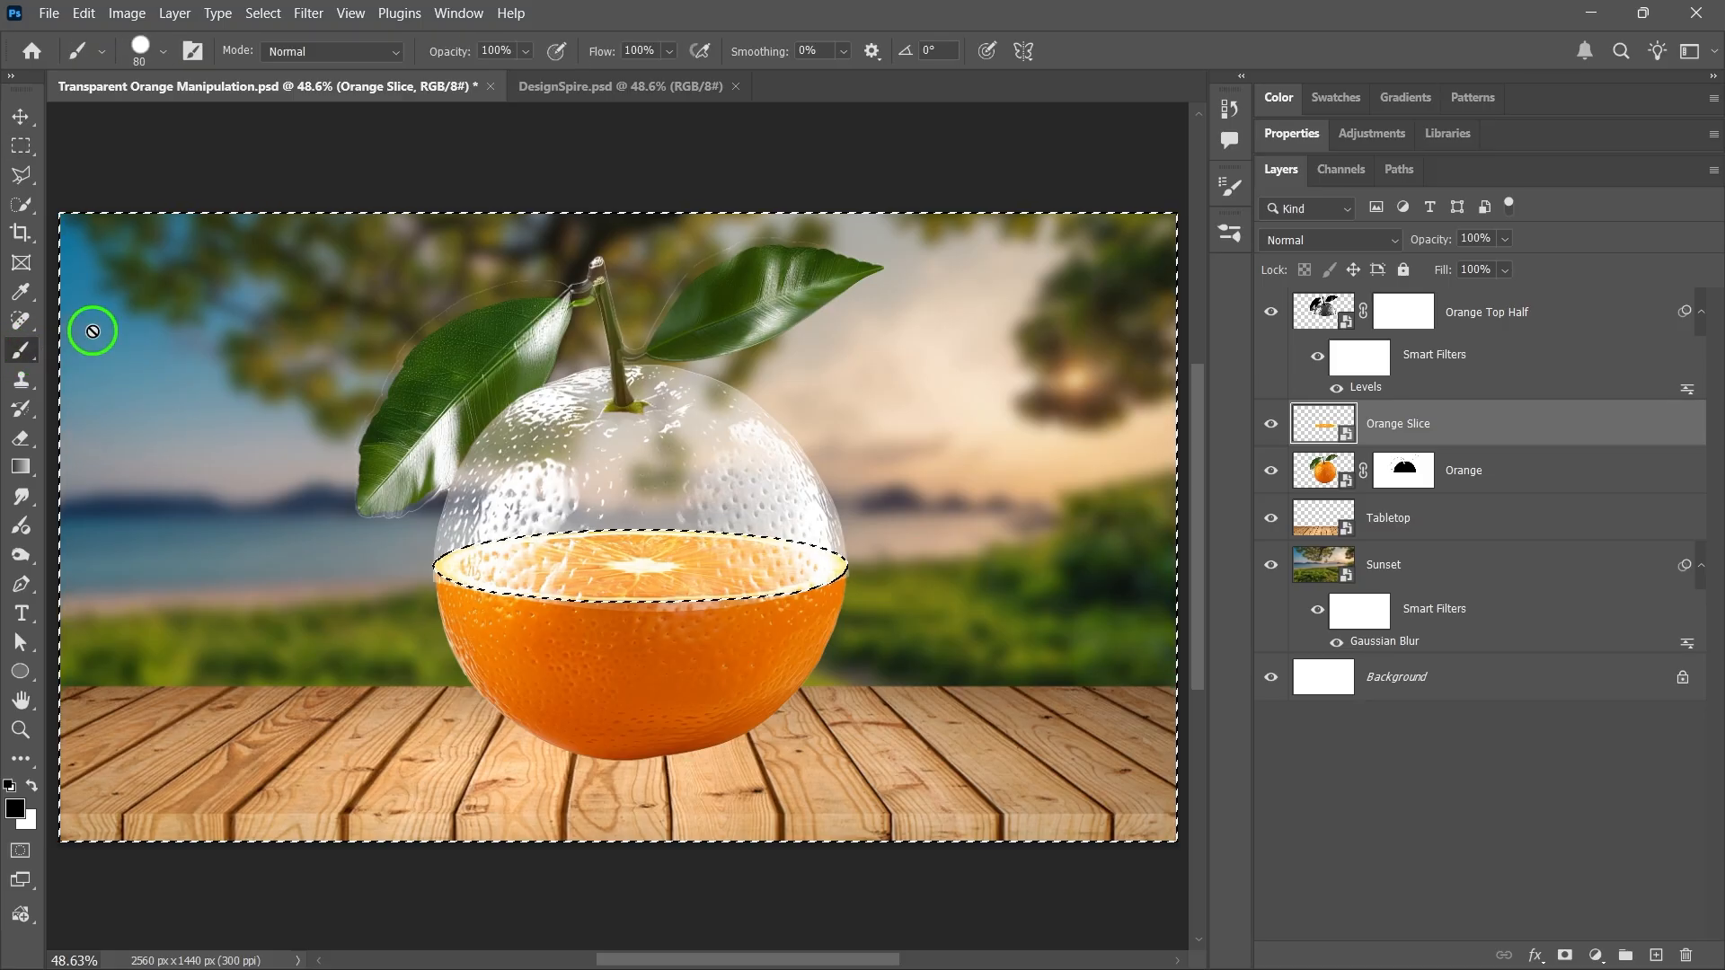
{"action": "left_click", "coordinate": [163, 52]}
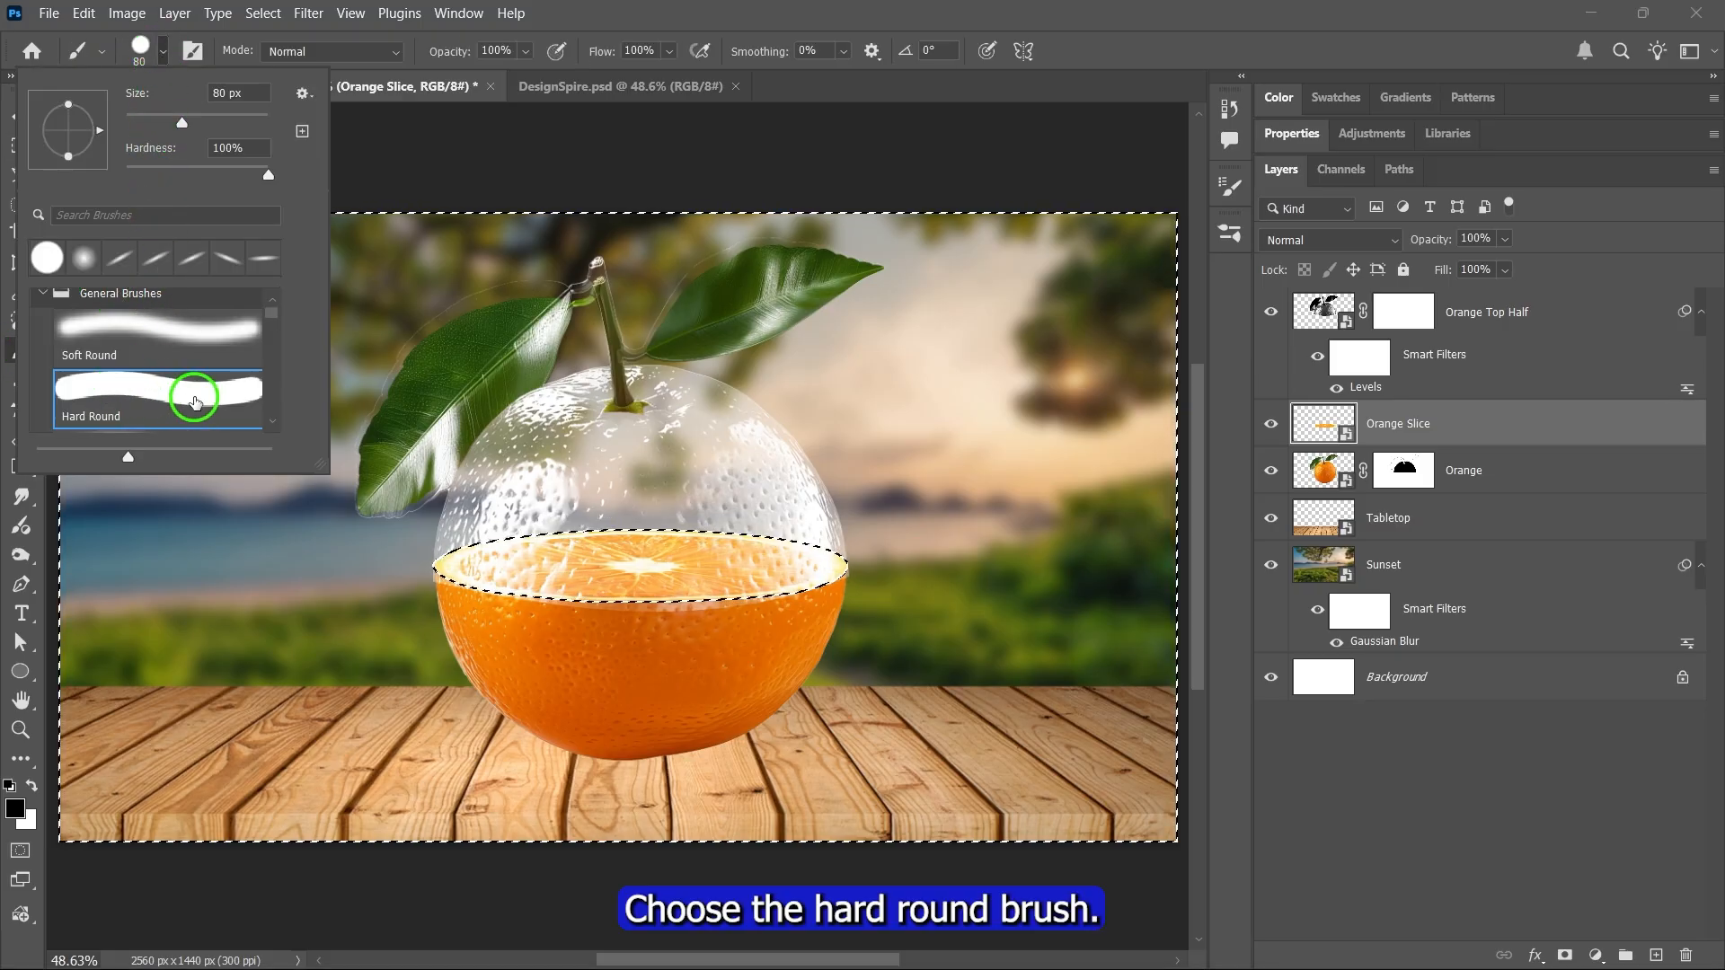
{"action": "left_click", "coordinate": [158, 51]}
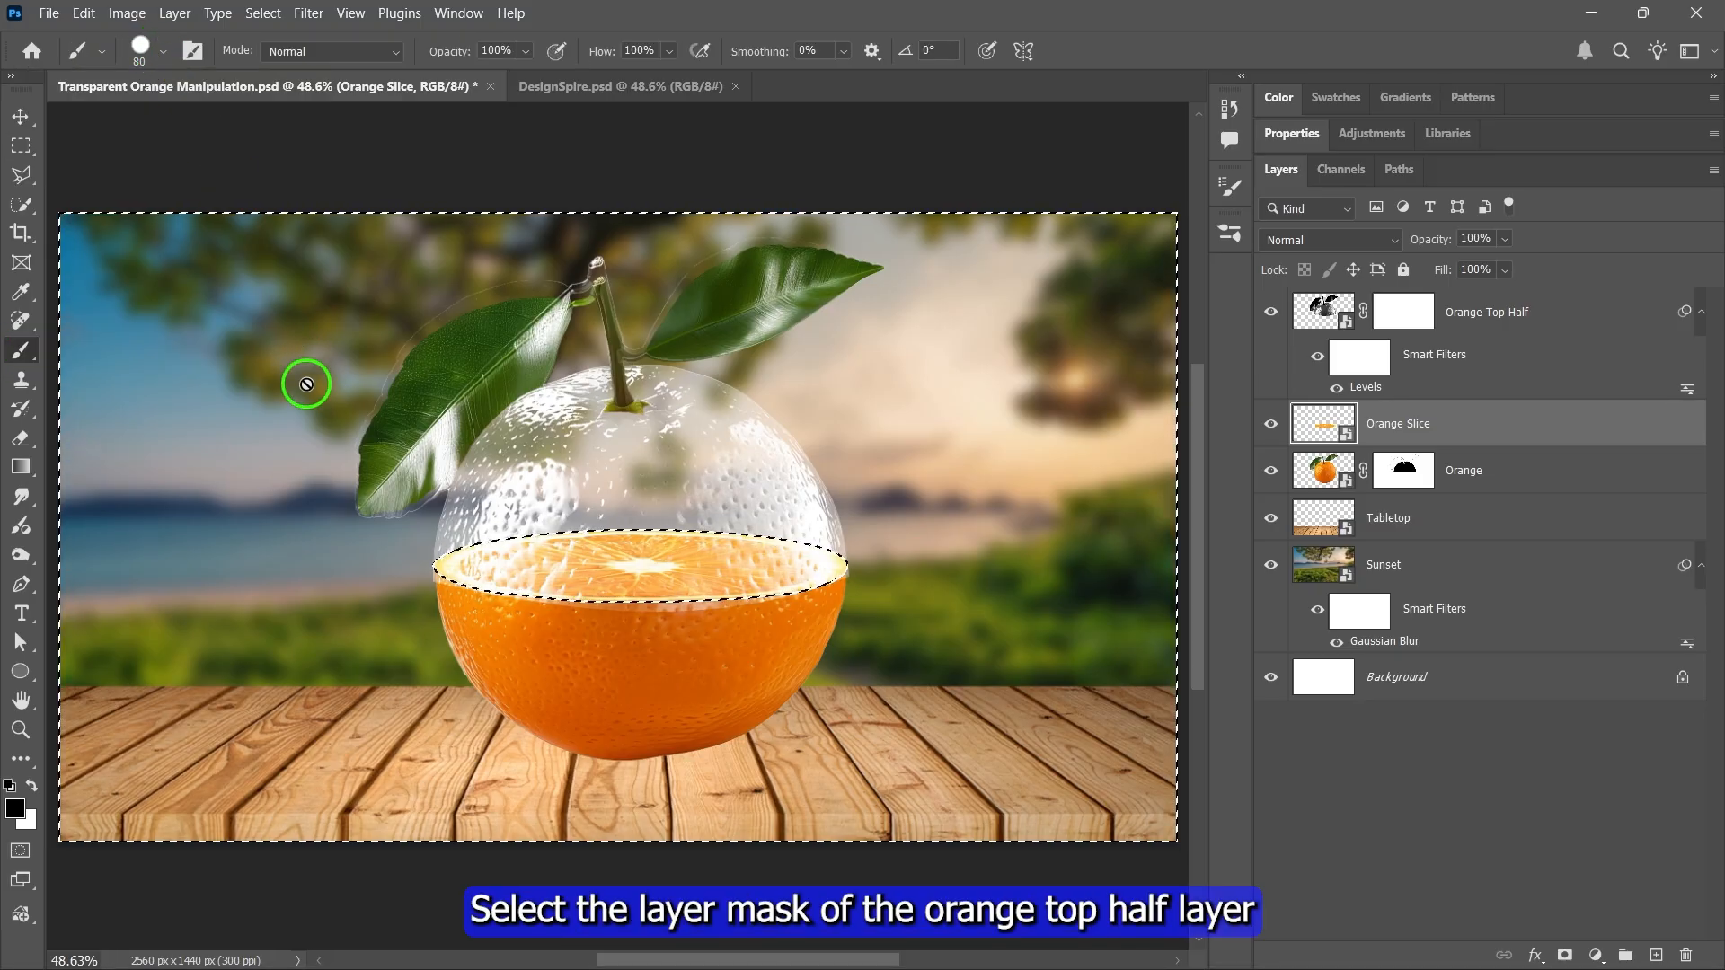
{"action": "left_click", "coordinate": [1406, 316]}
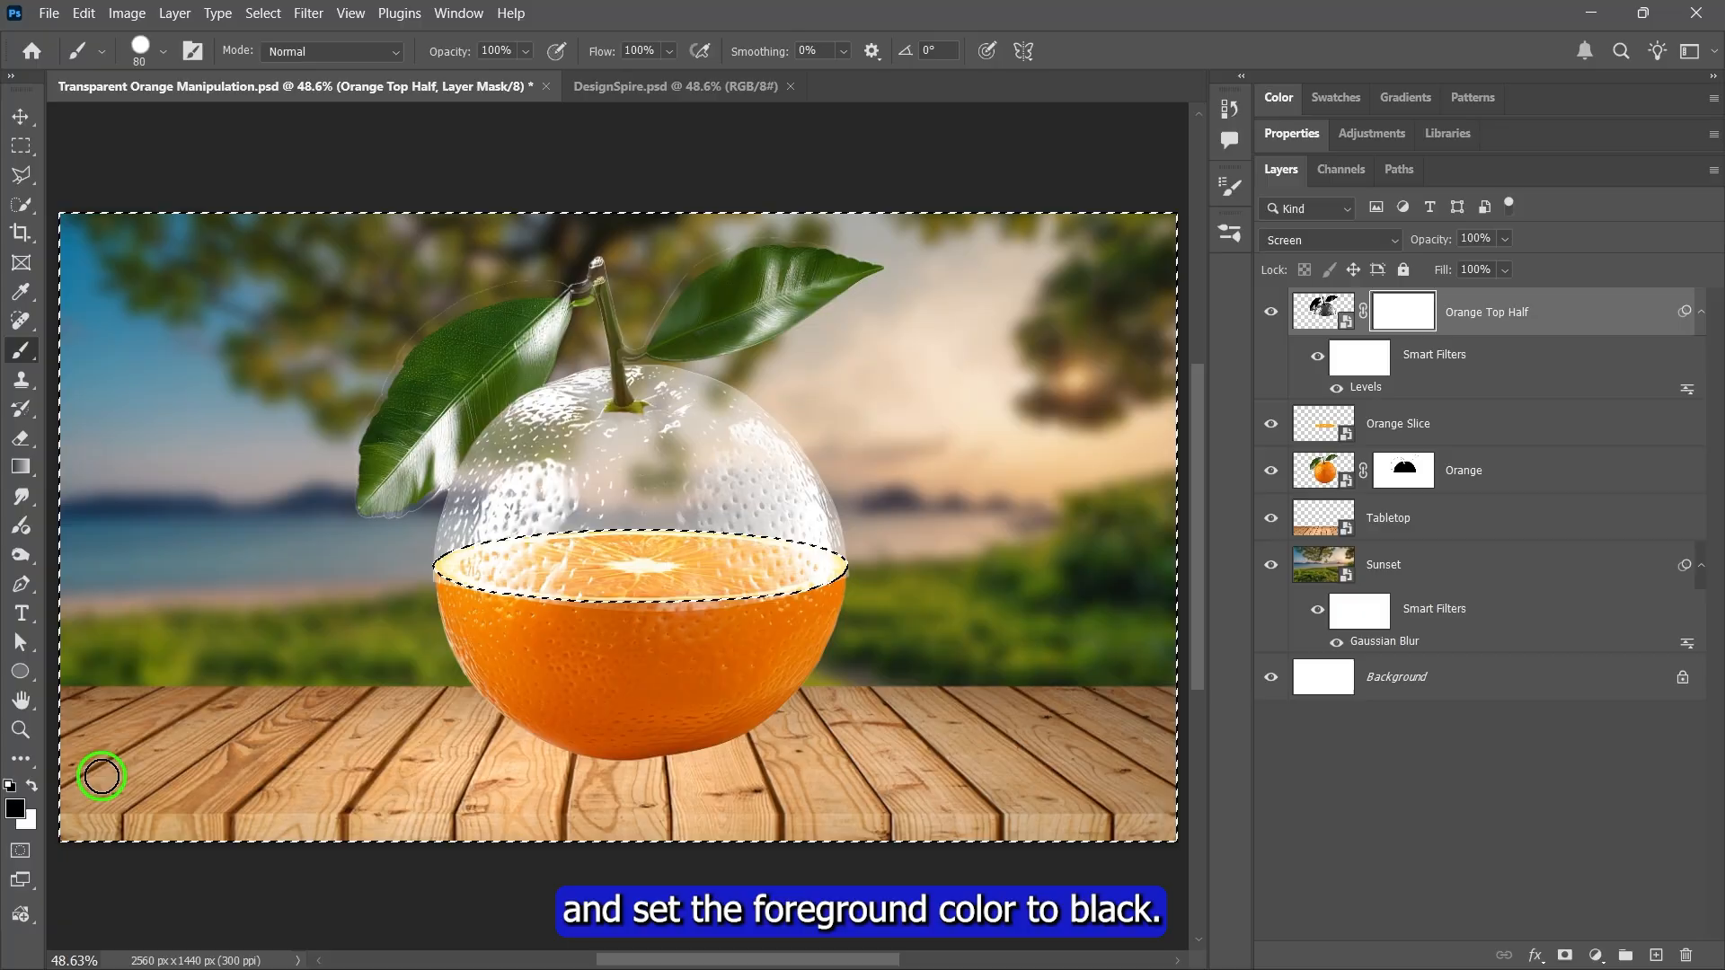
{"action": "key", "text": "bracketright"}
{"action": "key", "text": "bracketright"}
{"action": "key", "text": "bracketright"}
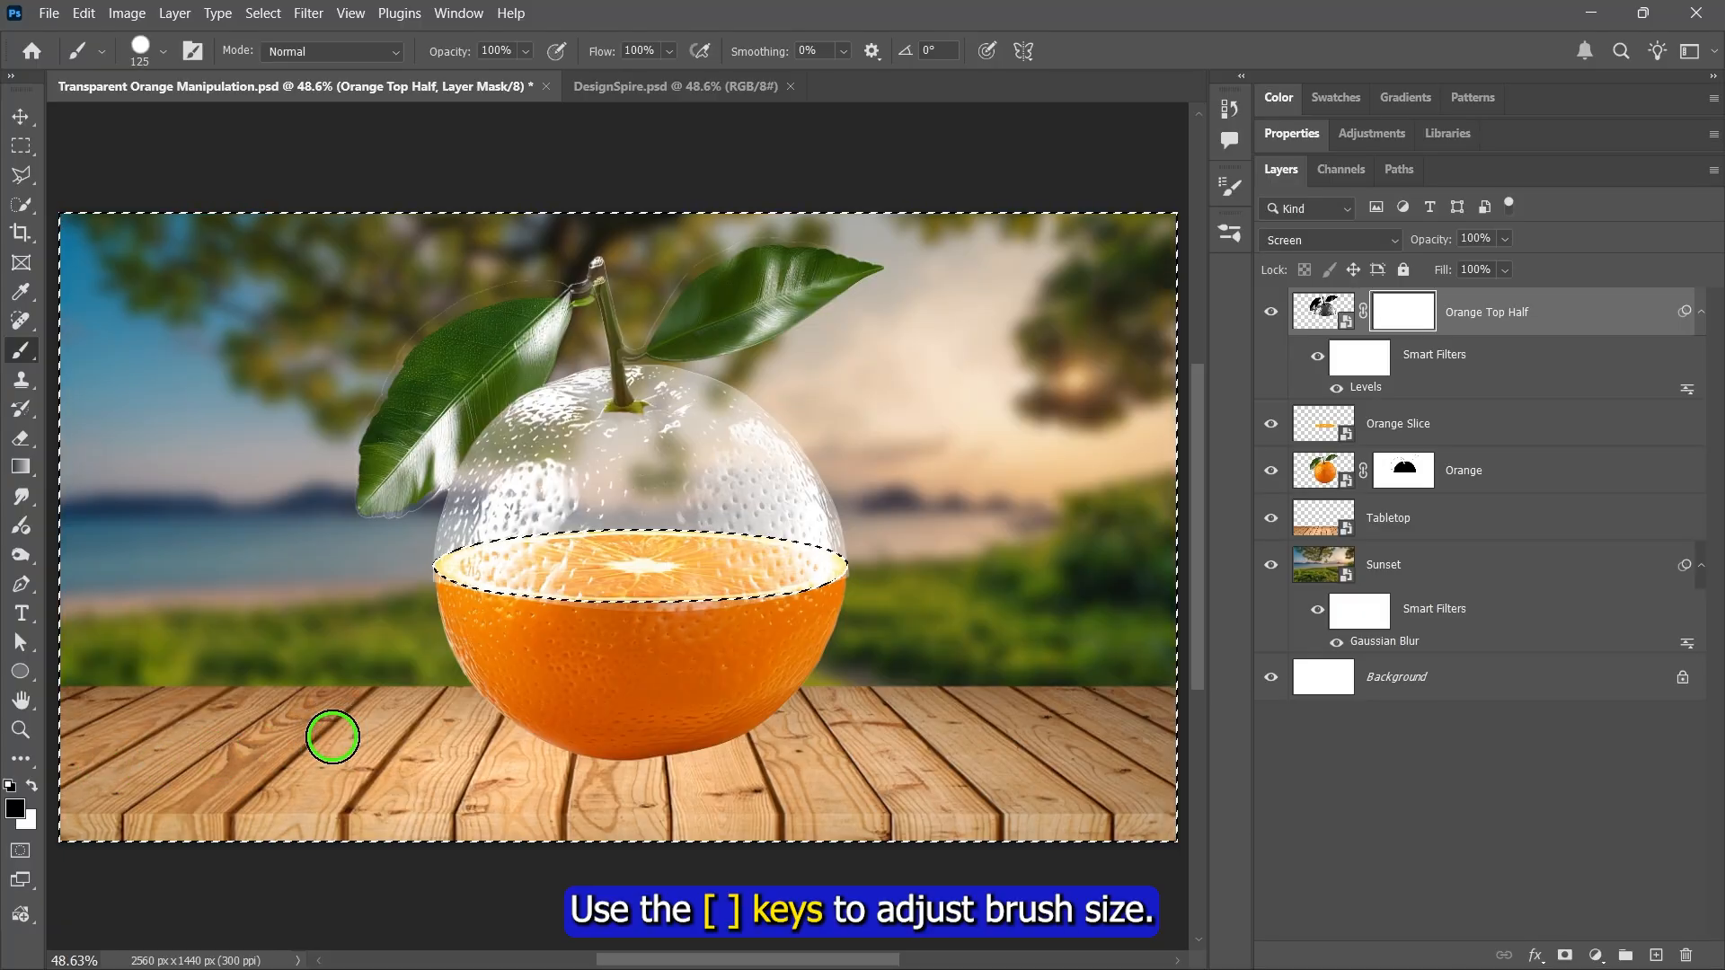
{"action": "key", "text": "bracketright"}
{"action": "key", "text": "bracketright"}
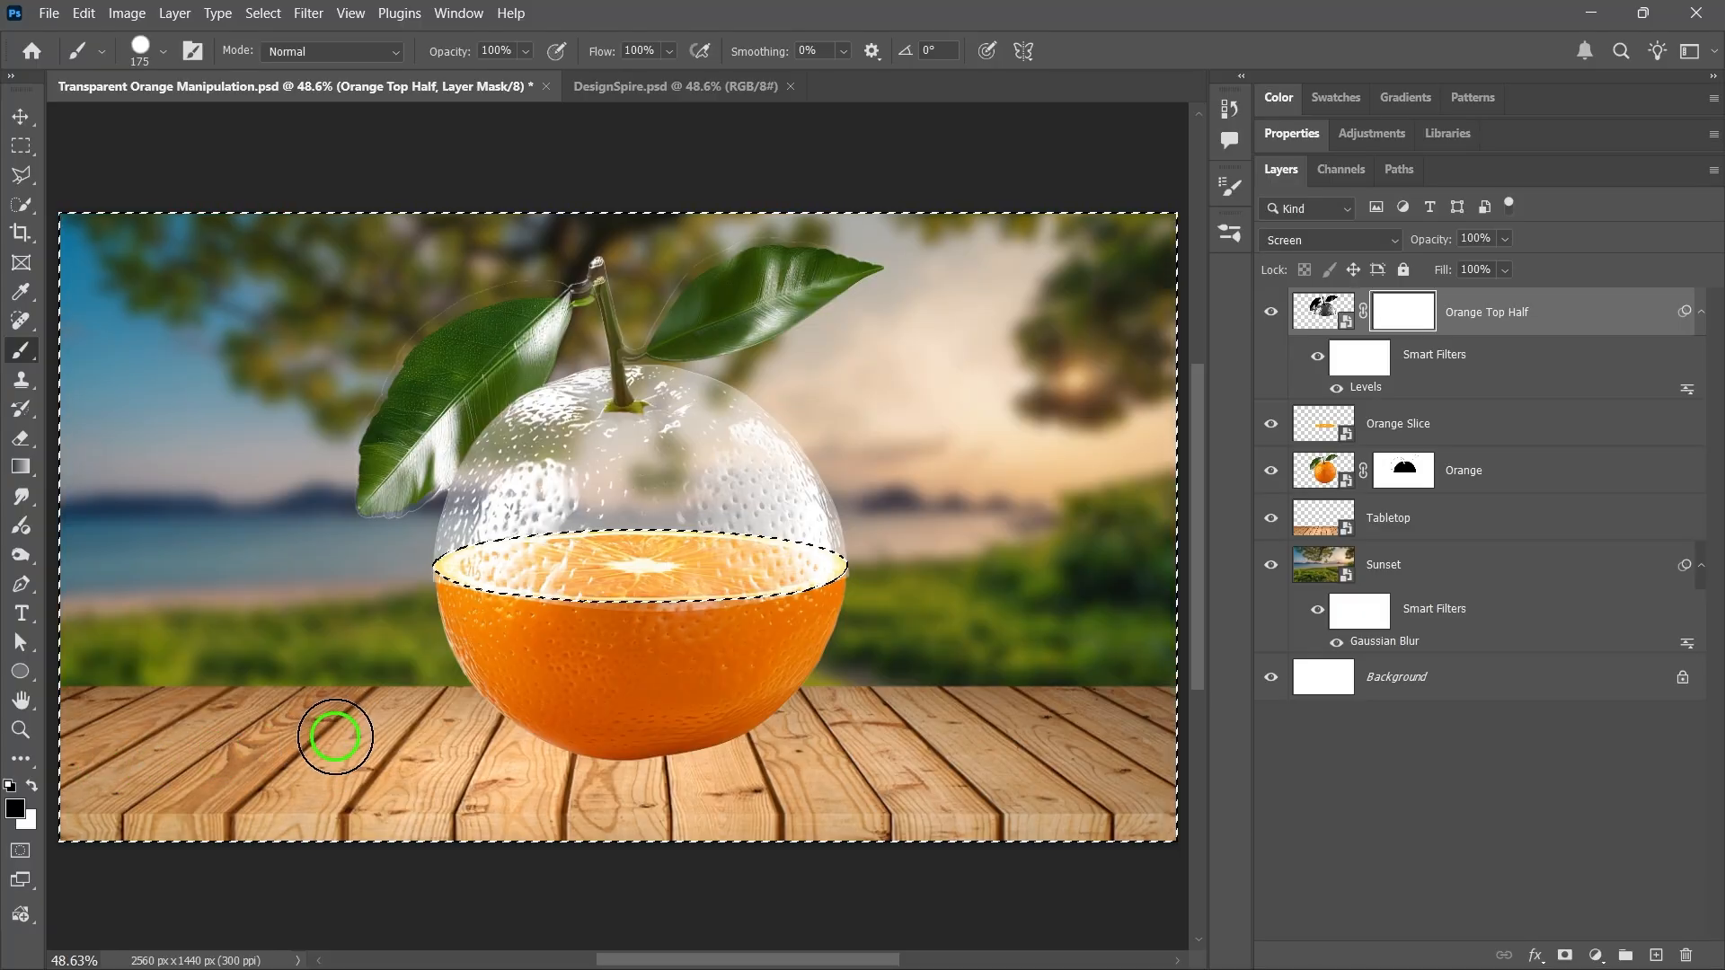
{"action": "scroll", "coordinate": [465, 600], "scroll_direction": "up", "scroll_amount": 3}
{"action": "left_click_drag", "start_coordinate": [561, 604], "coordinate": [503, 604]}
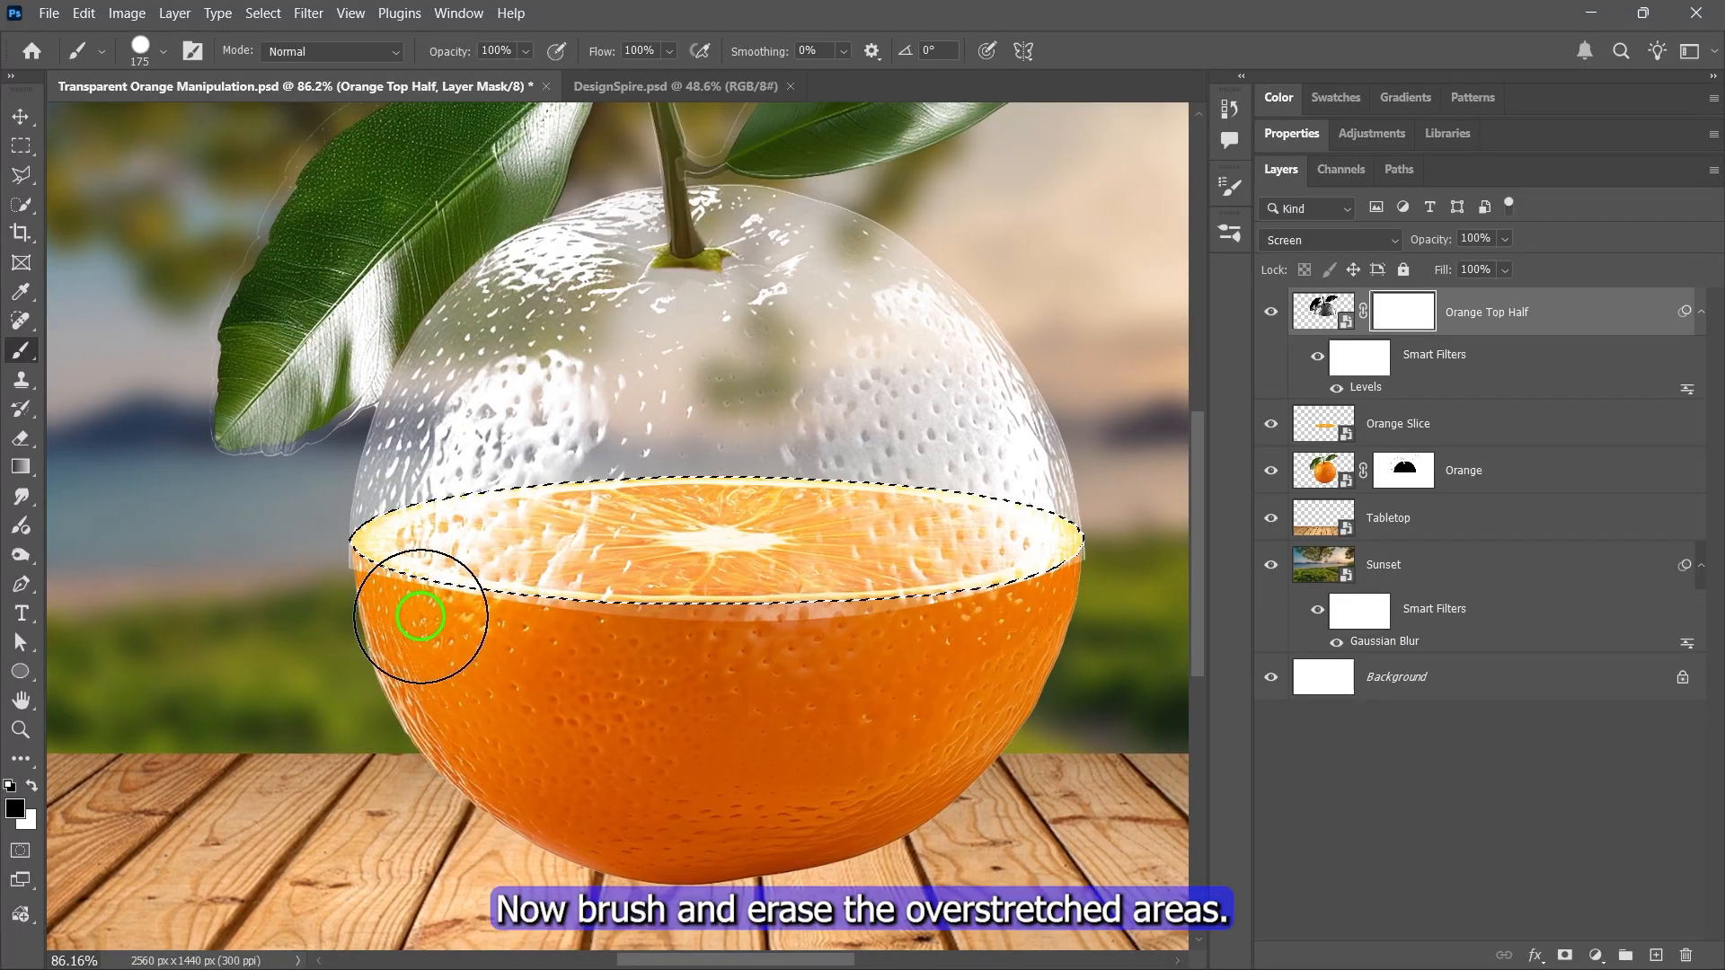
{"action": "key", "text": "bracketleft"}
{"action": "key", "text": "bracketleft"}
{"action": "key", "text": "bracketleft"}
{"action": "key", "text": "bracketleft"}
{"action": "key", "text": "bracketleft"}
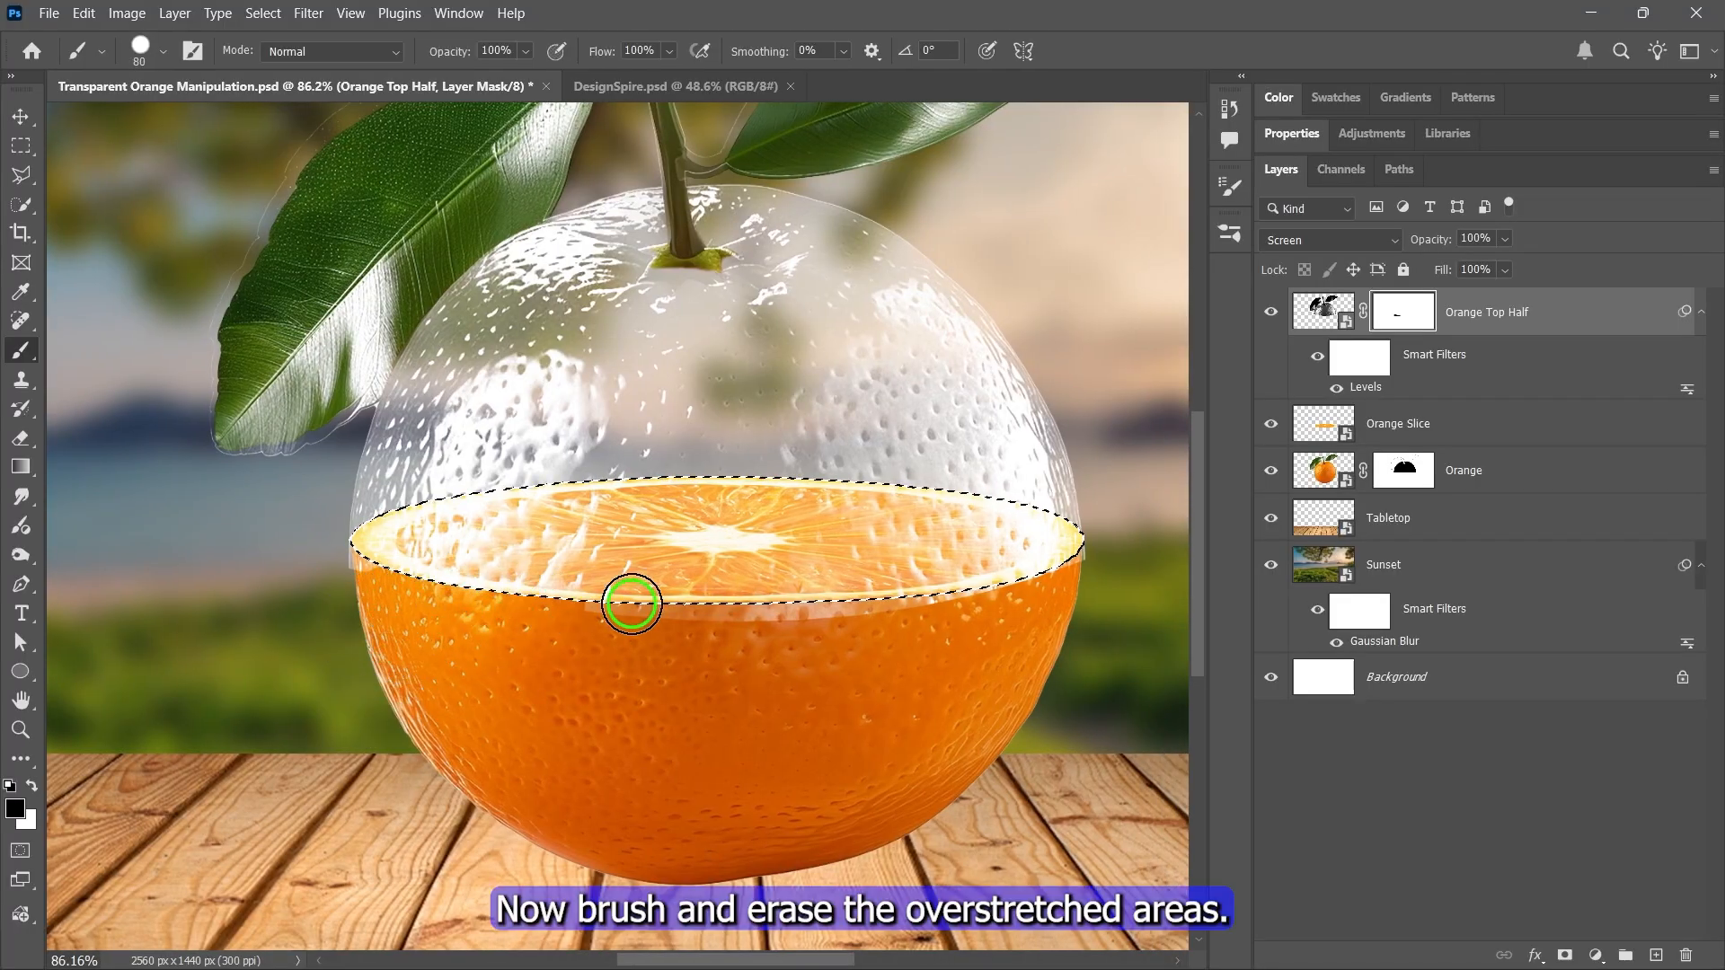
{"action": "mouse_move", "coordinate": [632, 604]}
{"action": "left_mouse_down"}
{"action": "mouse_move", "coordinate": [805, 558]}
{"action": "mouse_move", "coordinate": [1055, 584]}
{"action": "mouse_move", "coordinate": [335, 581]}
{"action": "mouse_move", "coordinate": [355, 570]}
{"action": "left_mouse_up"}
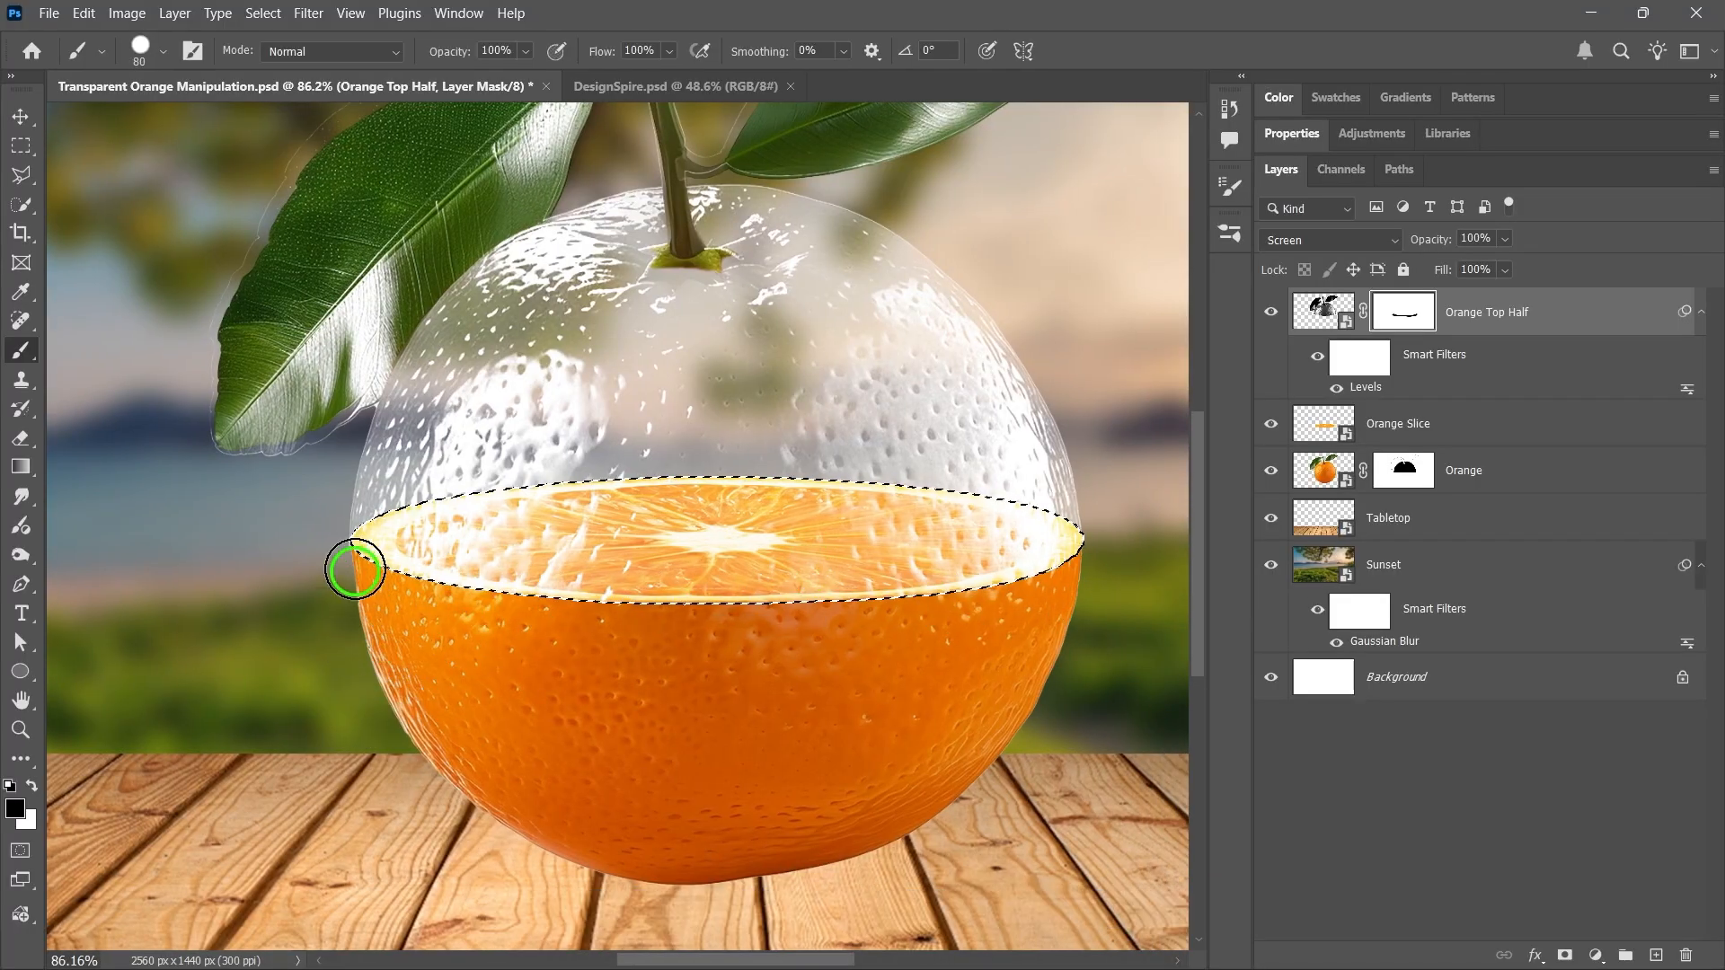
Load the Orange layer's pixels as a selection and invert it.
{"action": "left_click_drag", "start_coordinate": [1198, 550], "coordinate": [1196, 474]}
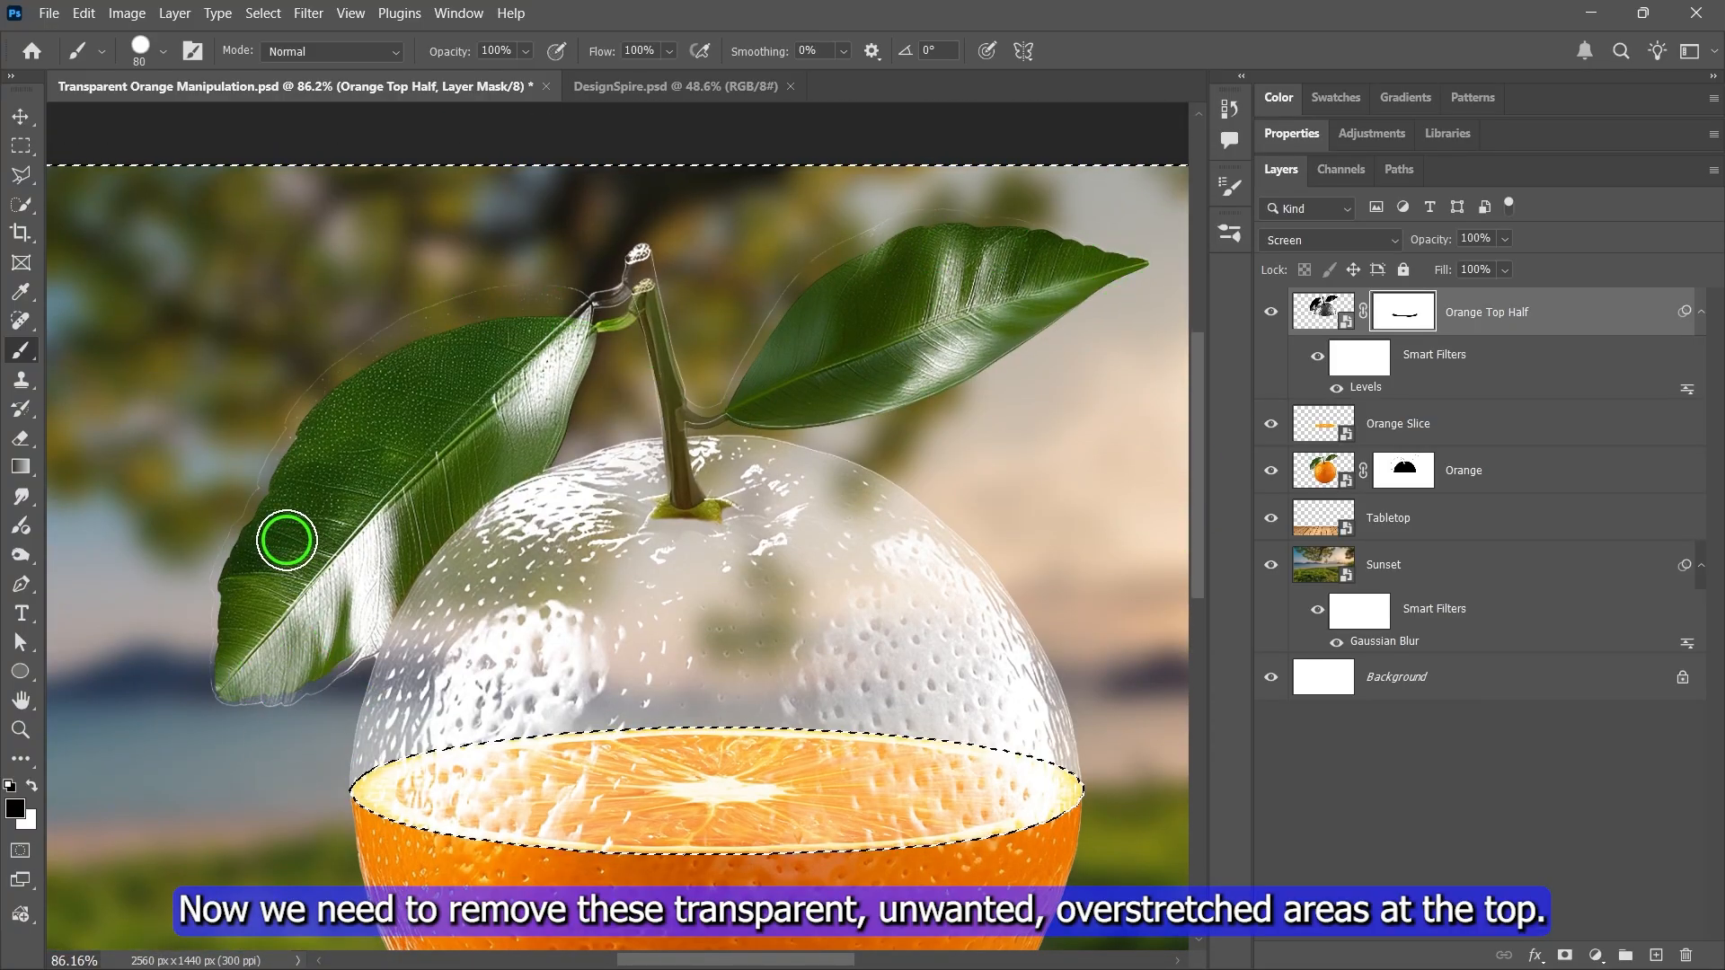
{"action": "right_click", "coordinate": [1305, 470]}
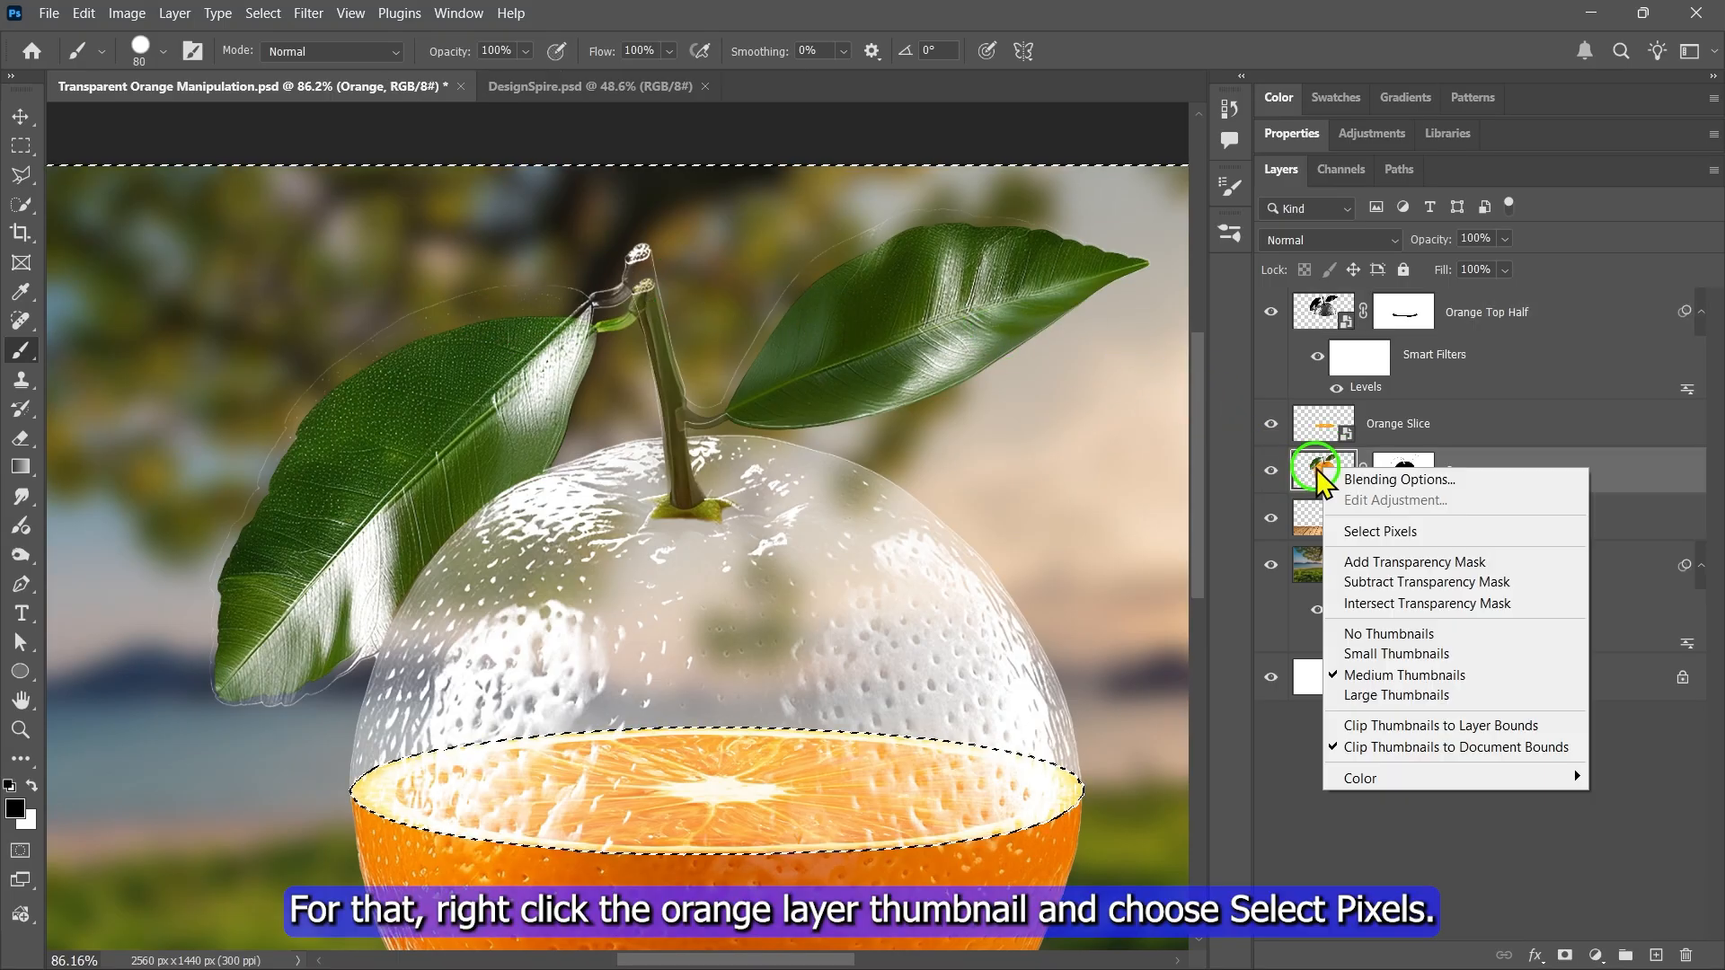
{"action": "left_click", "coordinate": [1396, 534]}
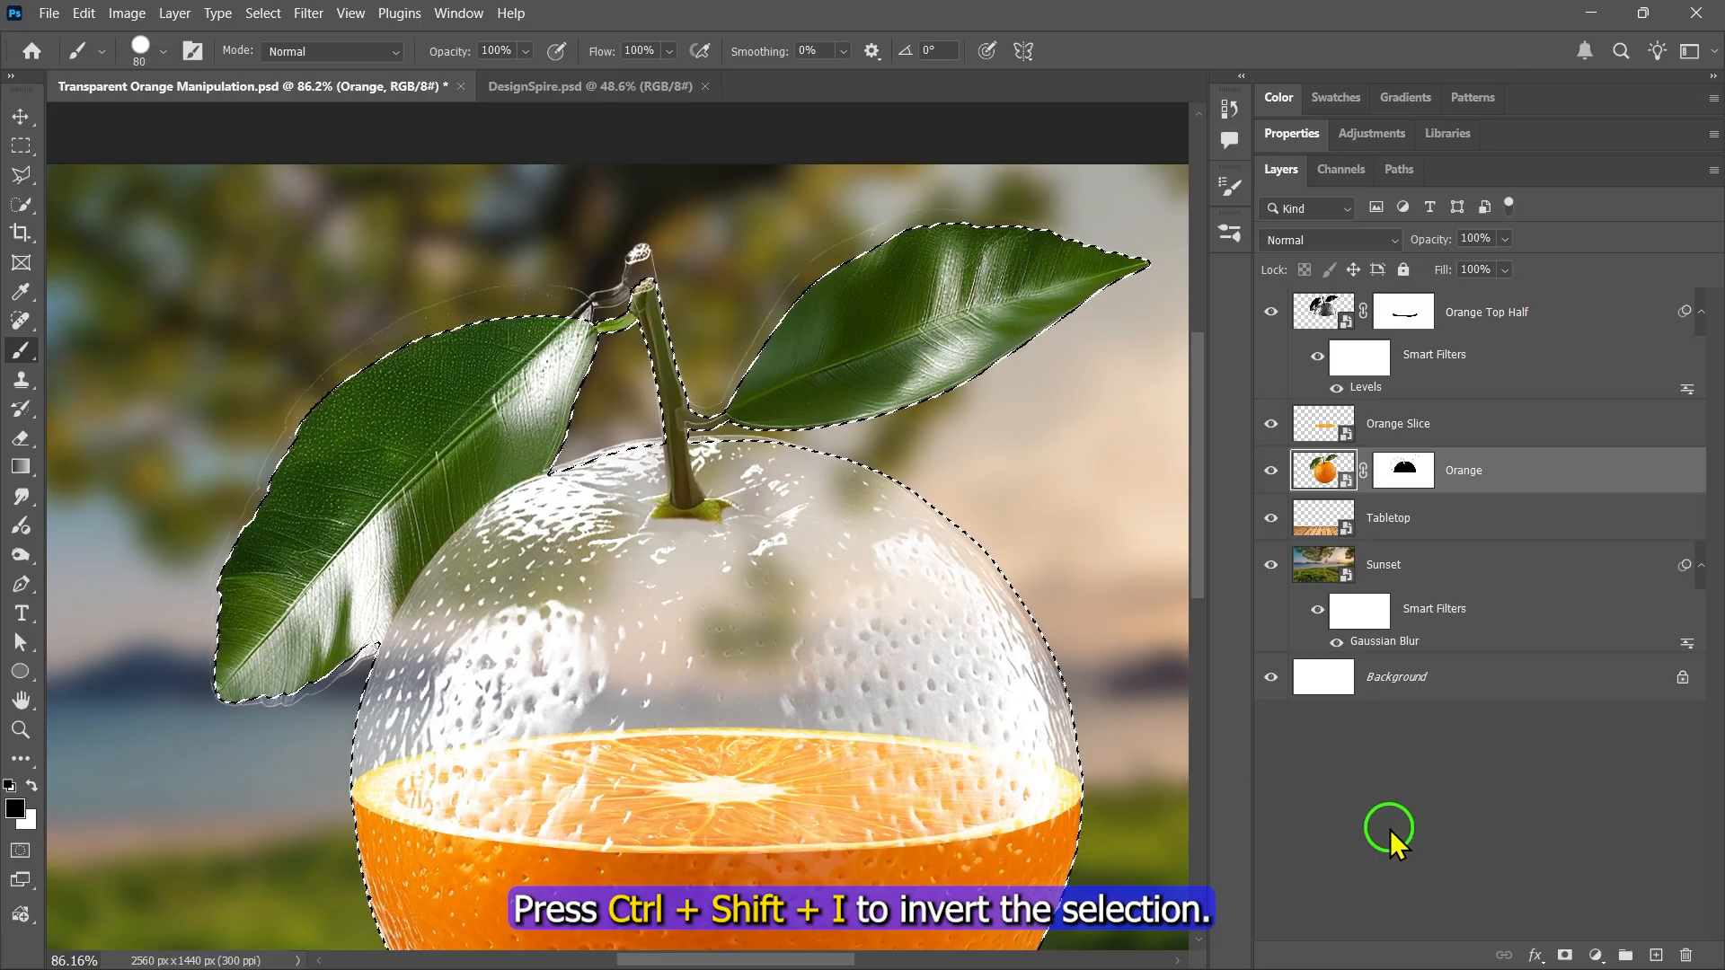
{"action": "key", "text": "ctrl+shift+i"}
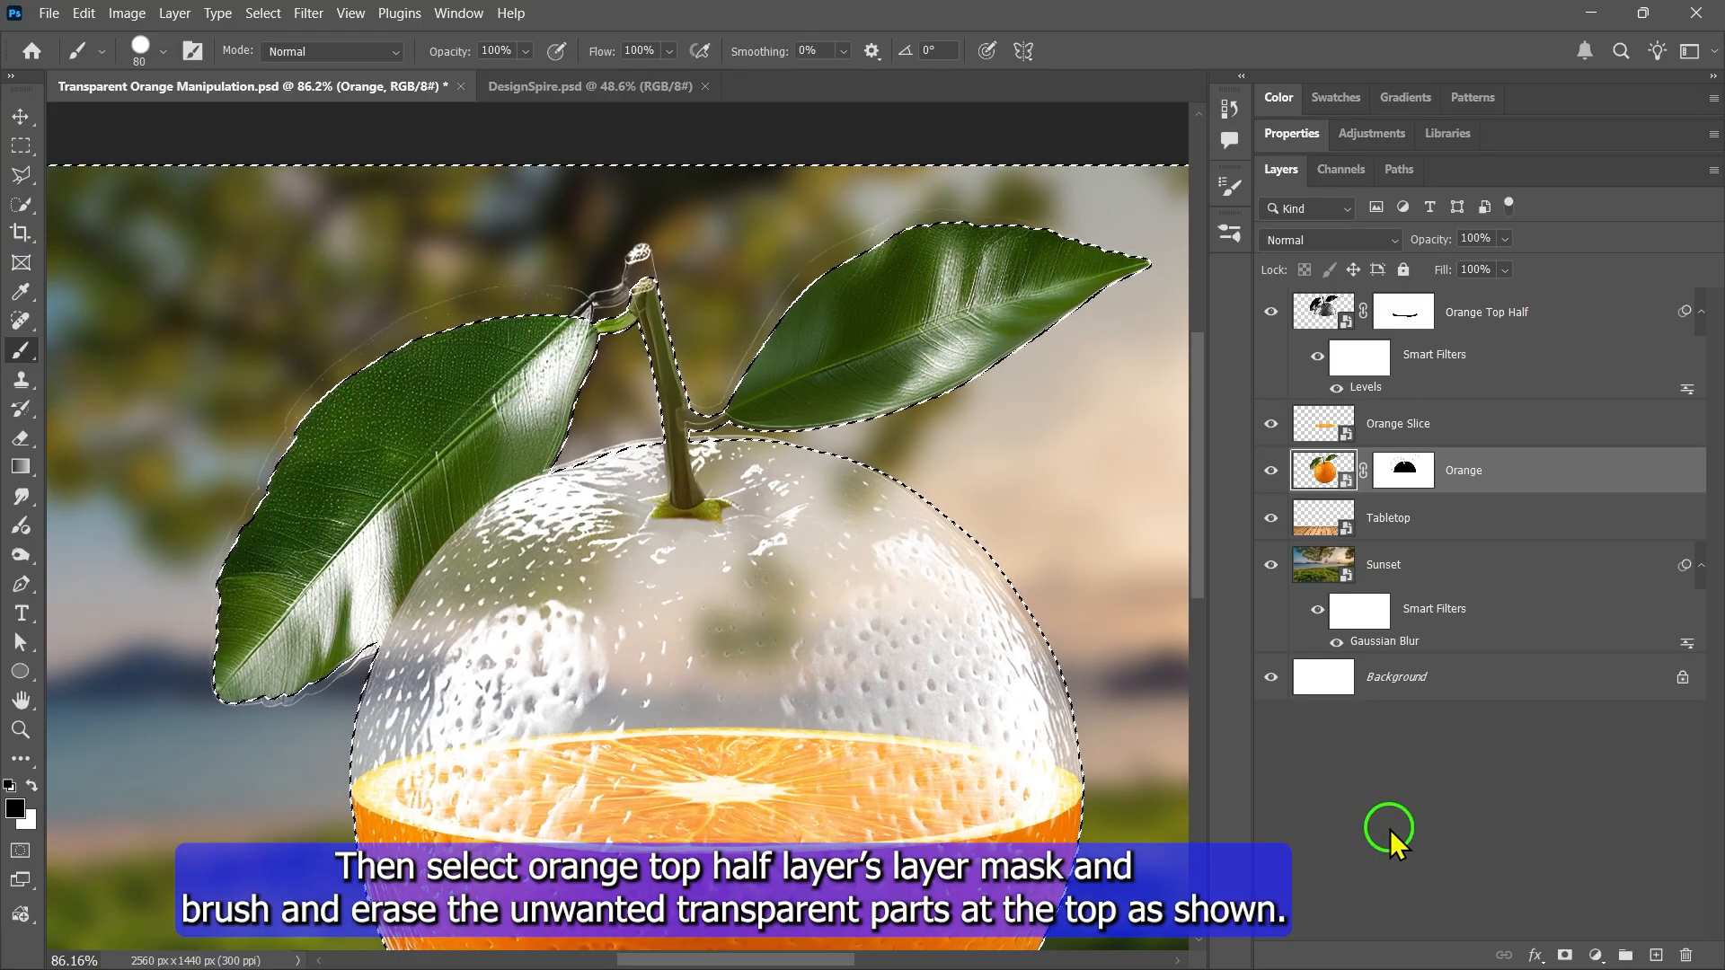
Paint black on the Orange Top Half mask to hide the transparent overstretched parts around the leaves and stem, and clear the selection.
{"action": "left_click", "coordinate": [1406, 313]}
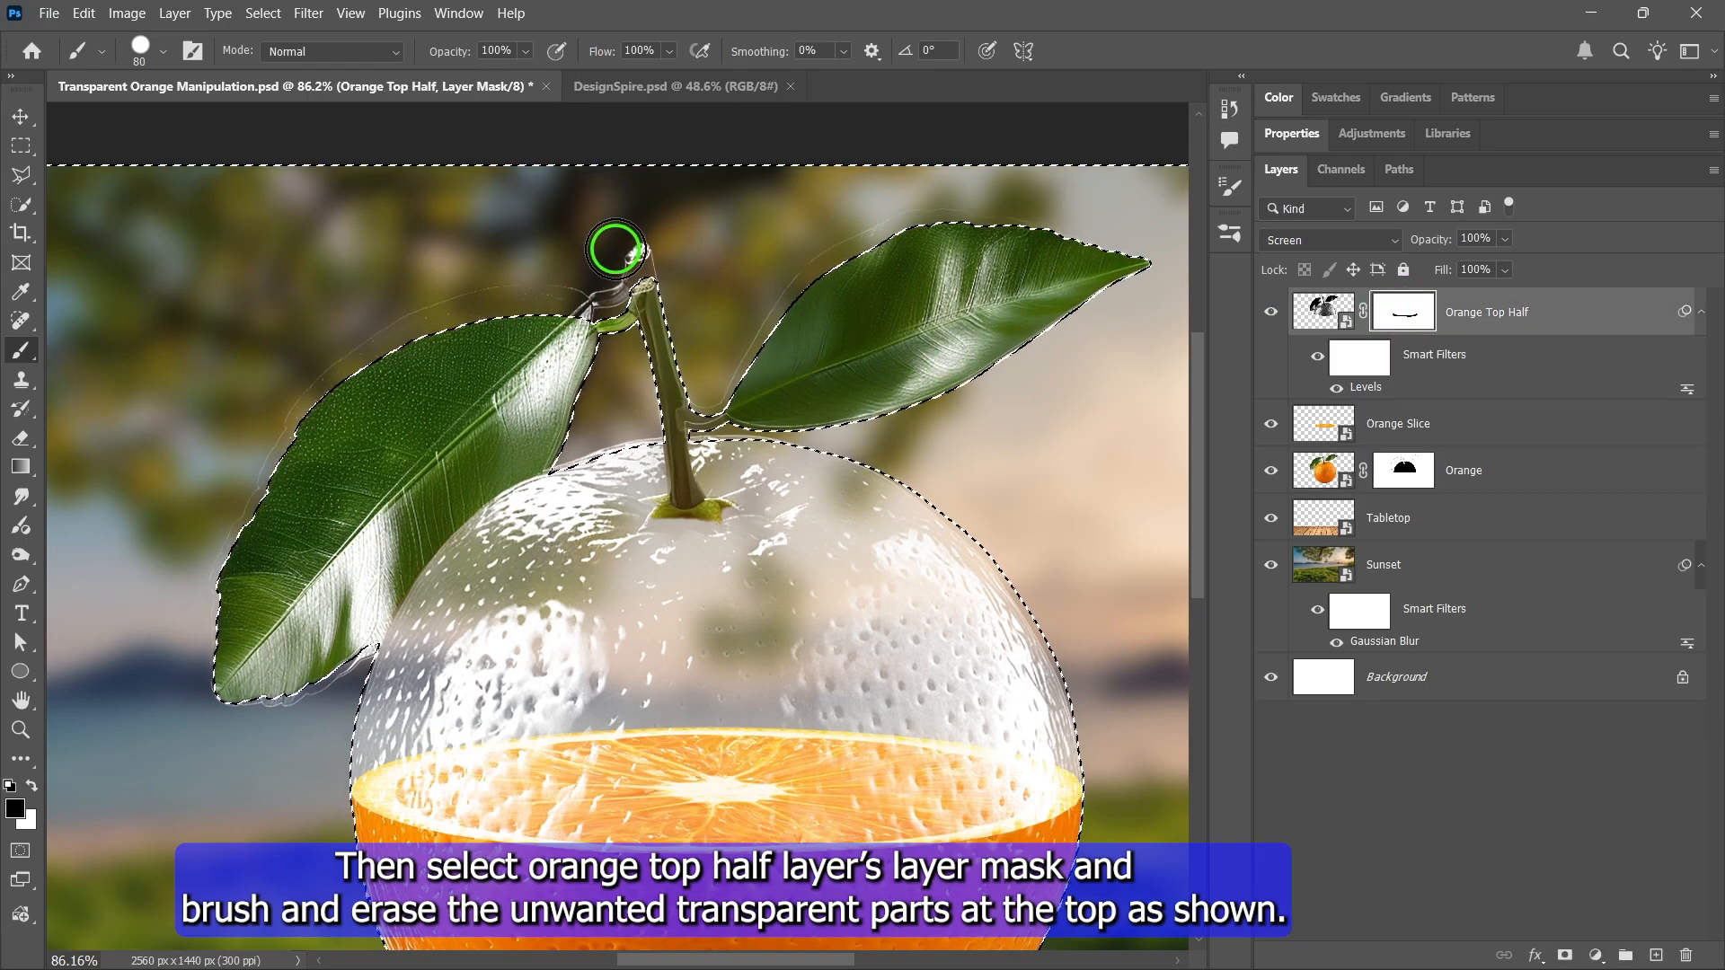
{"action": "mouse_move", "coordinate": [615, 249]}
{"action": "left_mouse_down"}
{"action": "mouse_move", "coordinate": [651, 279]}
{"action": "mouse_move", "coordinate": [476, 322]}
{"action": "mouse_move", "coordinate": [233, 577]}
{"action": "mouse_move", "coordinate": [659, 432]}
{"action": "mouse_move", "coordinate": [718, 341]}
{"action": "mouse_move", "coordinate": [504, 393]}
{"action": "mouse_move", "coordinate": [1079, 240]}
{"action": "mouse_move", "coordinate": [683, 288]}
{"action": "mouse_move", "coordinate": [243, 537]}
{"action": "mouse_move", "coordinate": [618, 323]}
{"action": "left_mouse_up"}
{"action": "key", "text": "ctrl+0"}
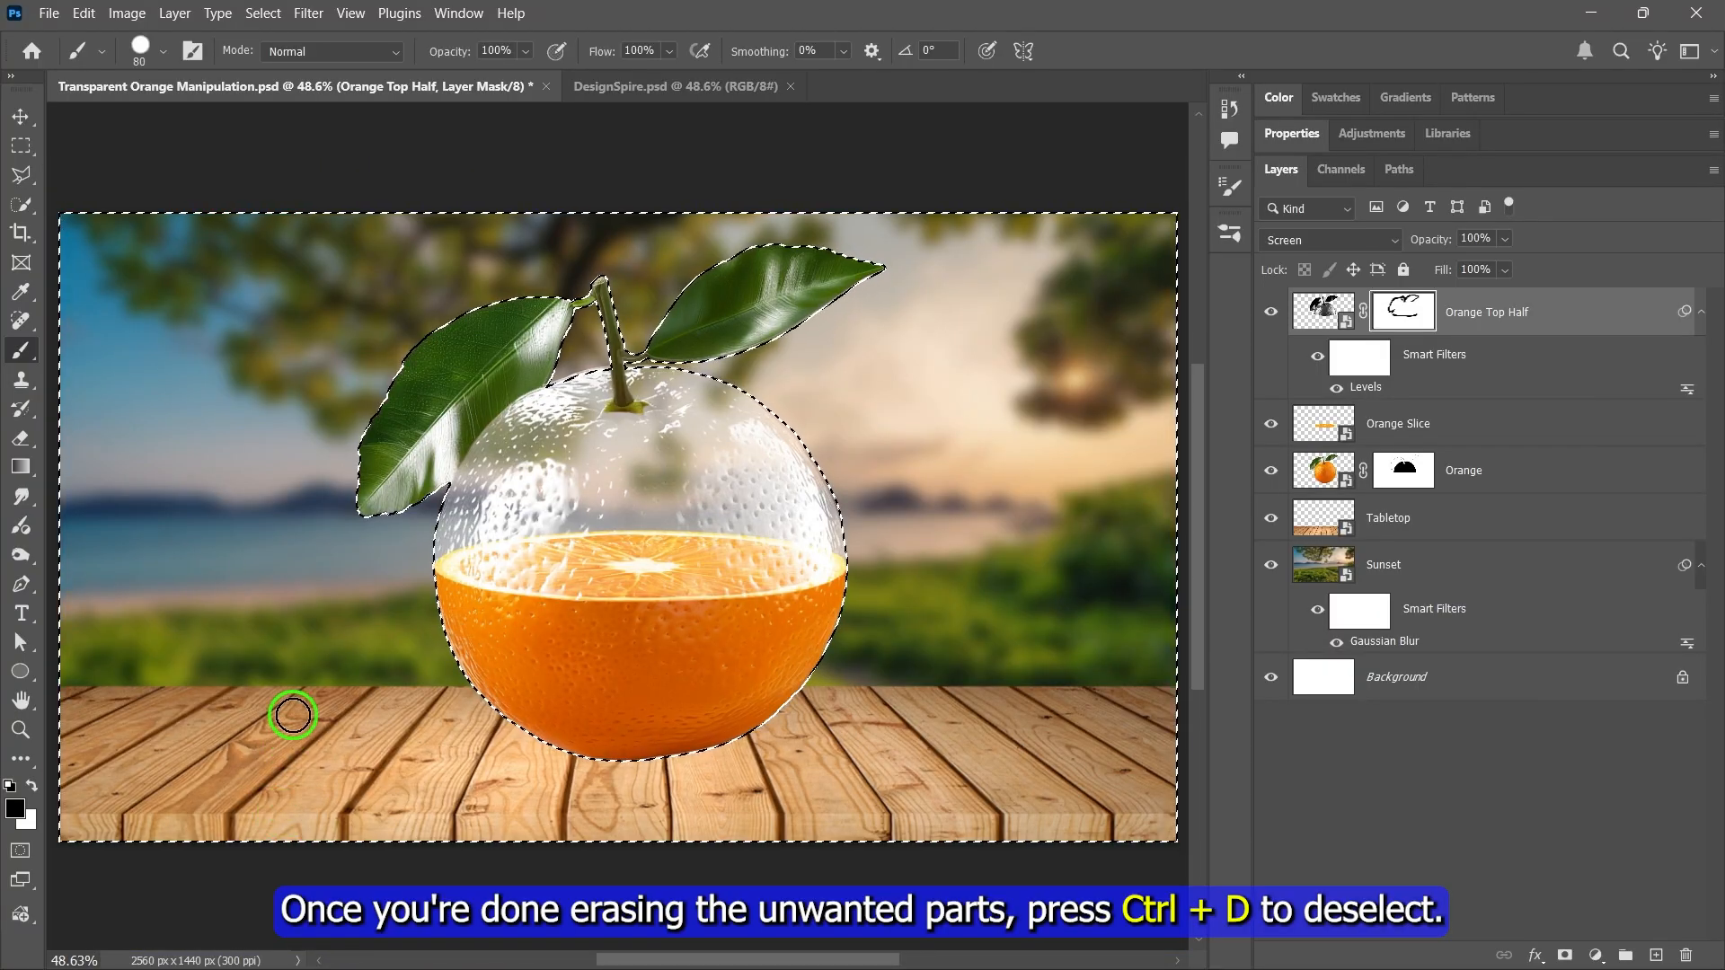
{"action": "key", "text": "ctrl+d"}
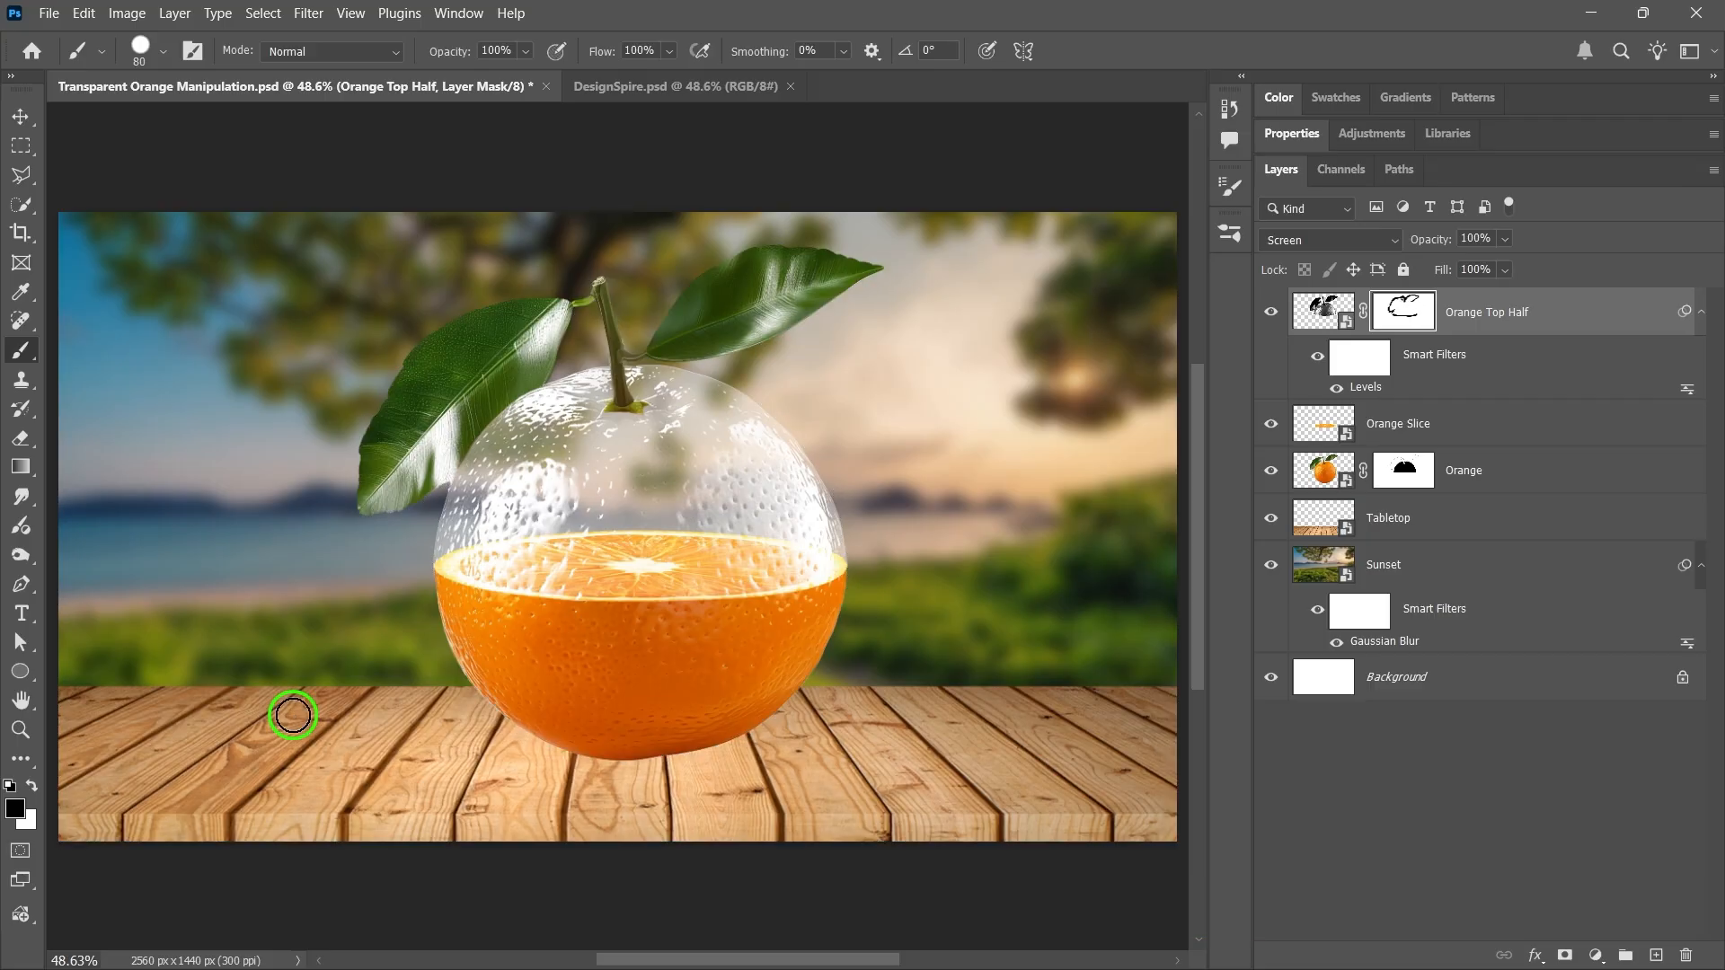
Create a new empty layer and place it between the Orange and Tabletop layers.
{"action": "left_click", "coordinate": [1656, 955]}
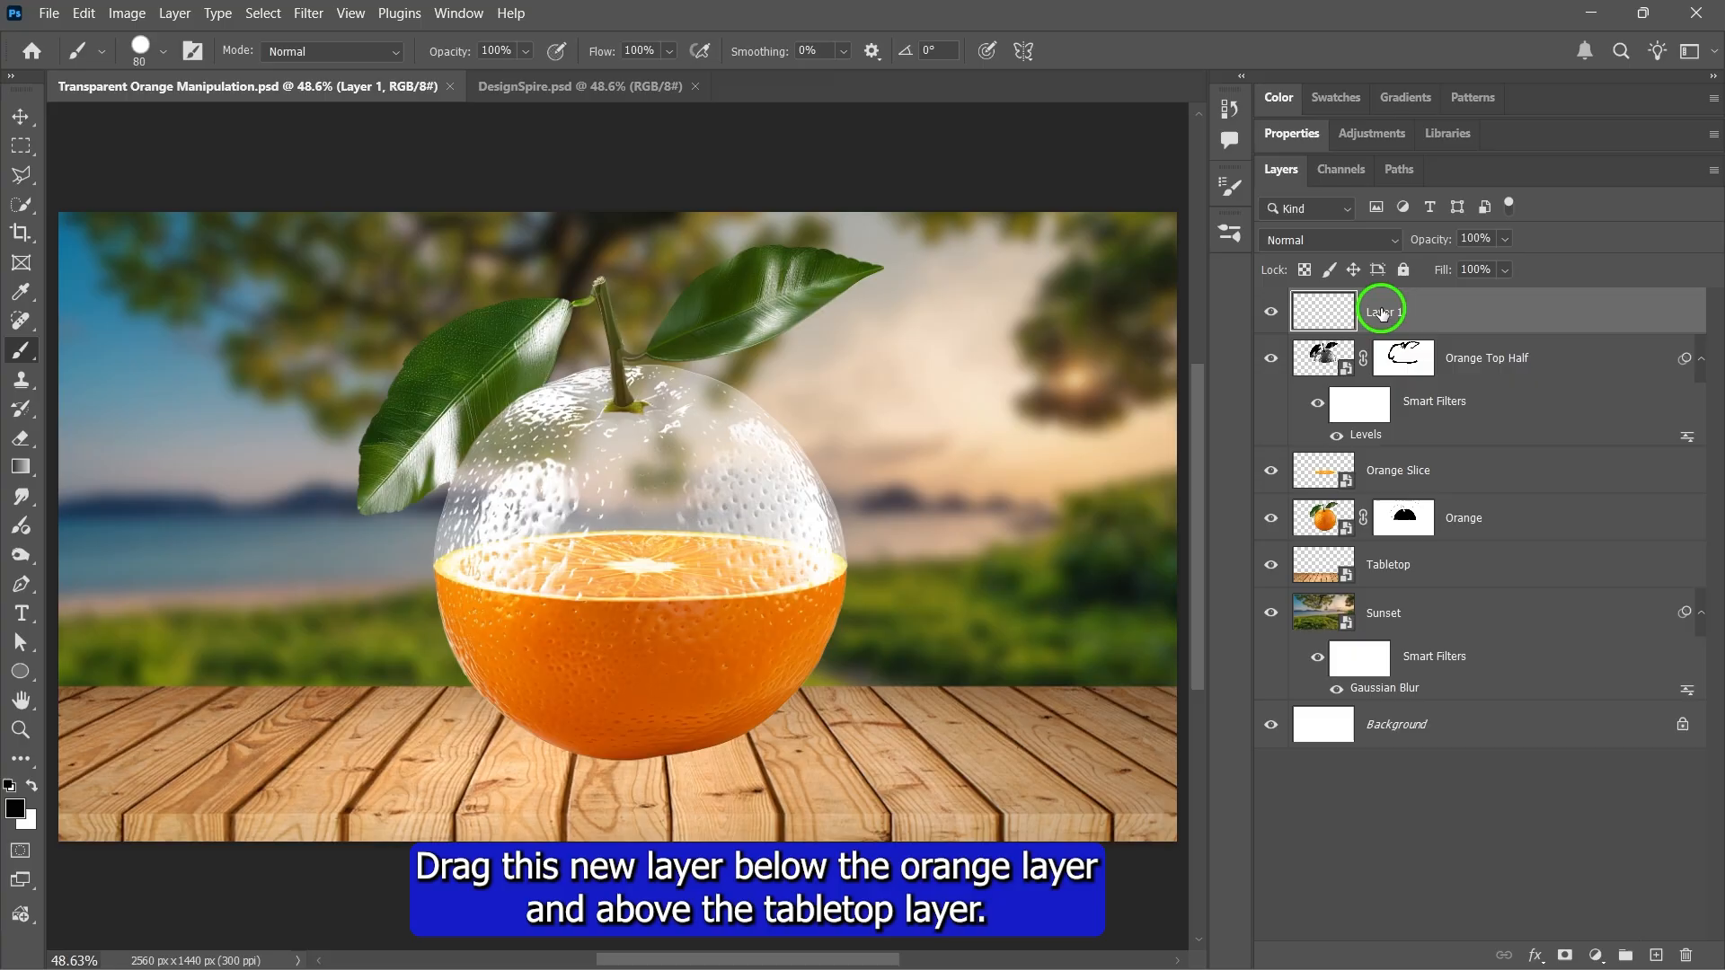
{"action": "left_click_drag", "start_coordinate": [1382, 312], "coordinate": [1407, 519]}
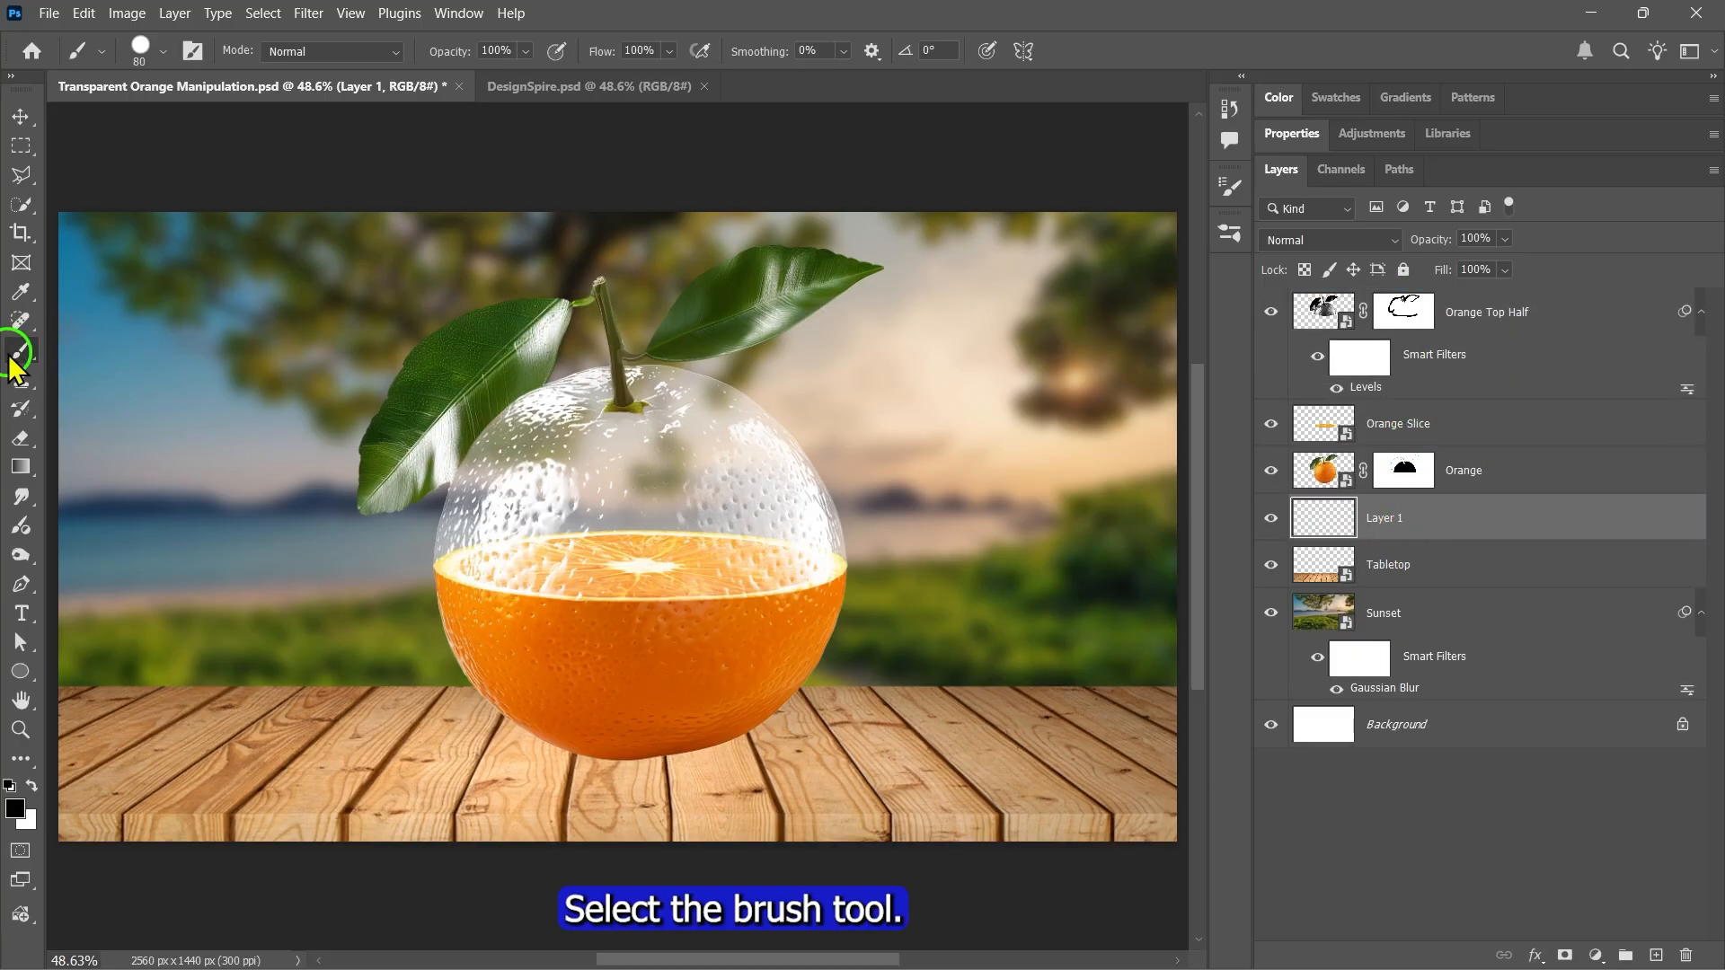
Choose the Soft Round brush with 0% hardness and flatten its tip into a thin horizontal ellipse.
{"action": "left_click", "coordinate": [163, 51]}
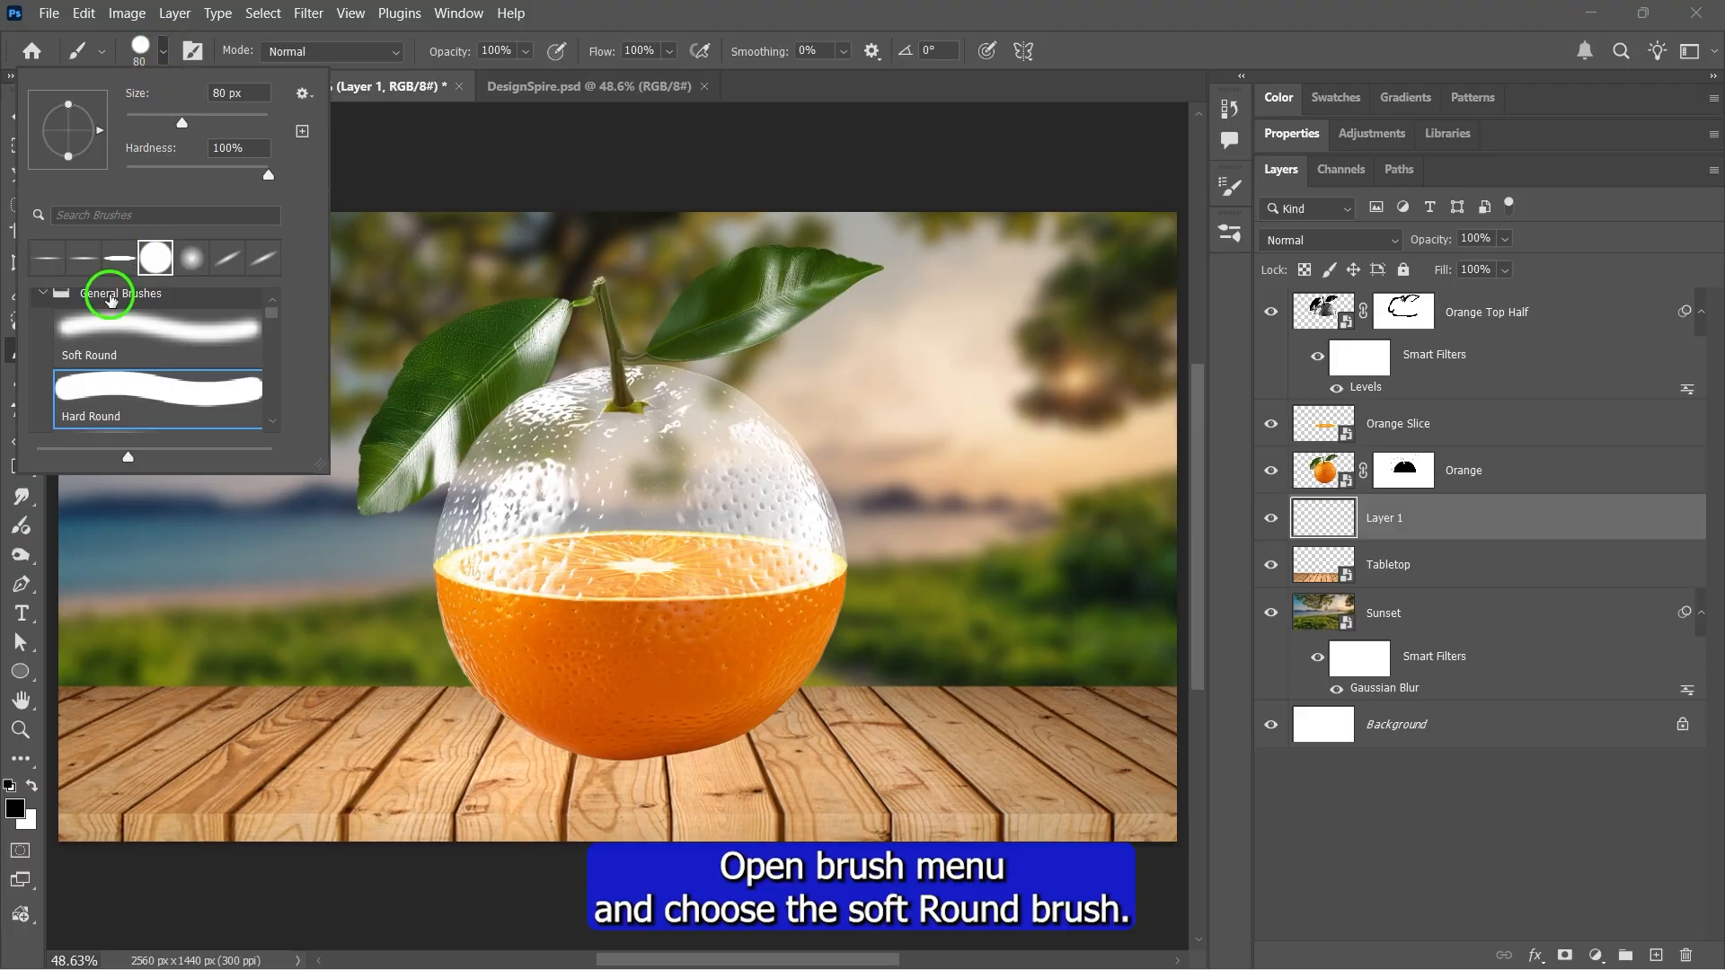
{"action": "left_click", "coordinate": [101, 340]}
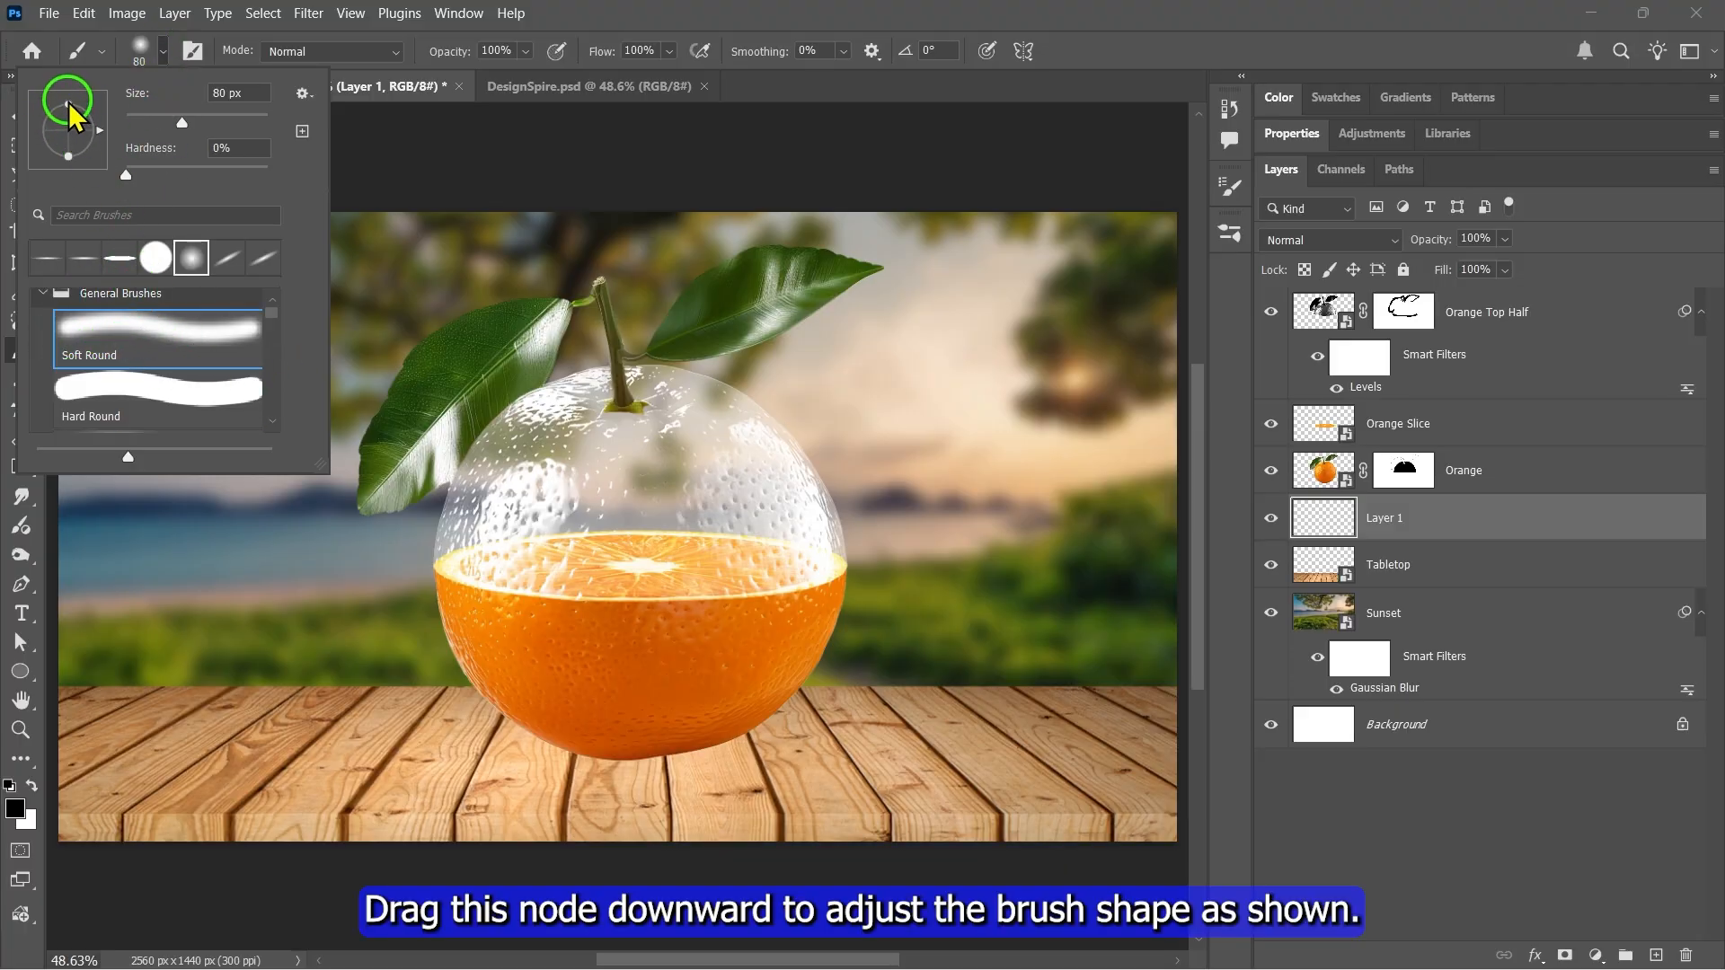
{"action": "left_click_drag", "start_coordinate": [69, 110], "coordinate": [71, 132]}
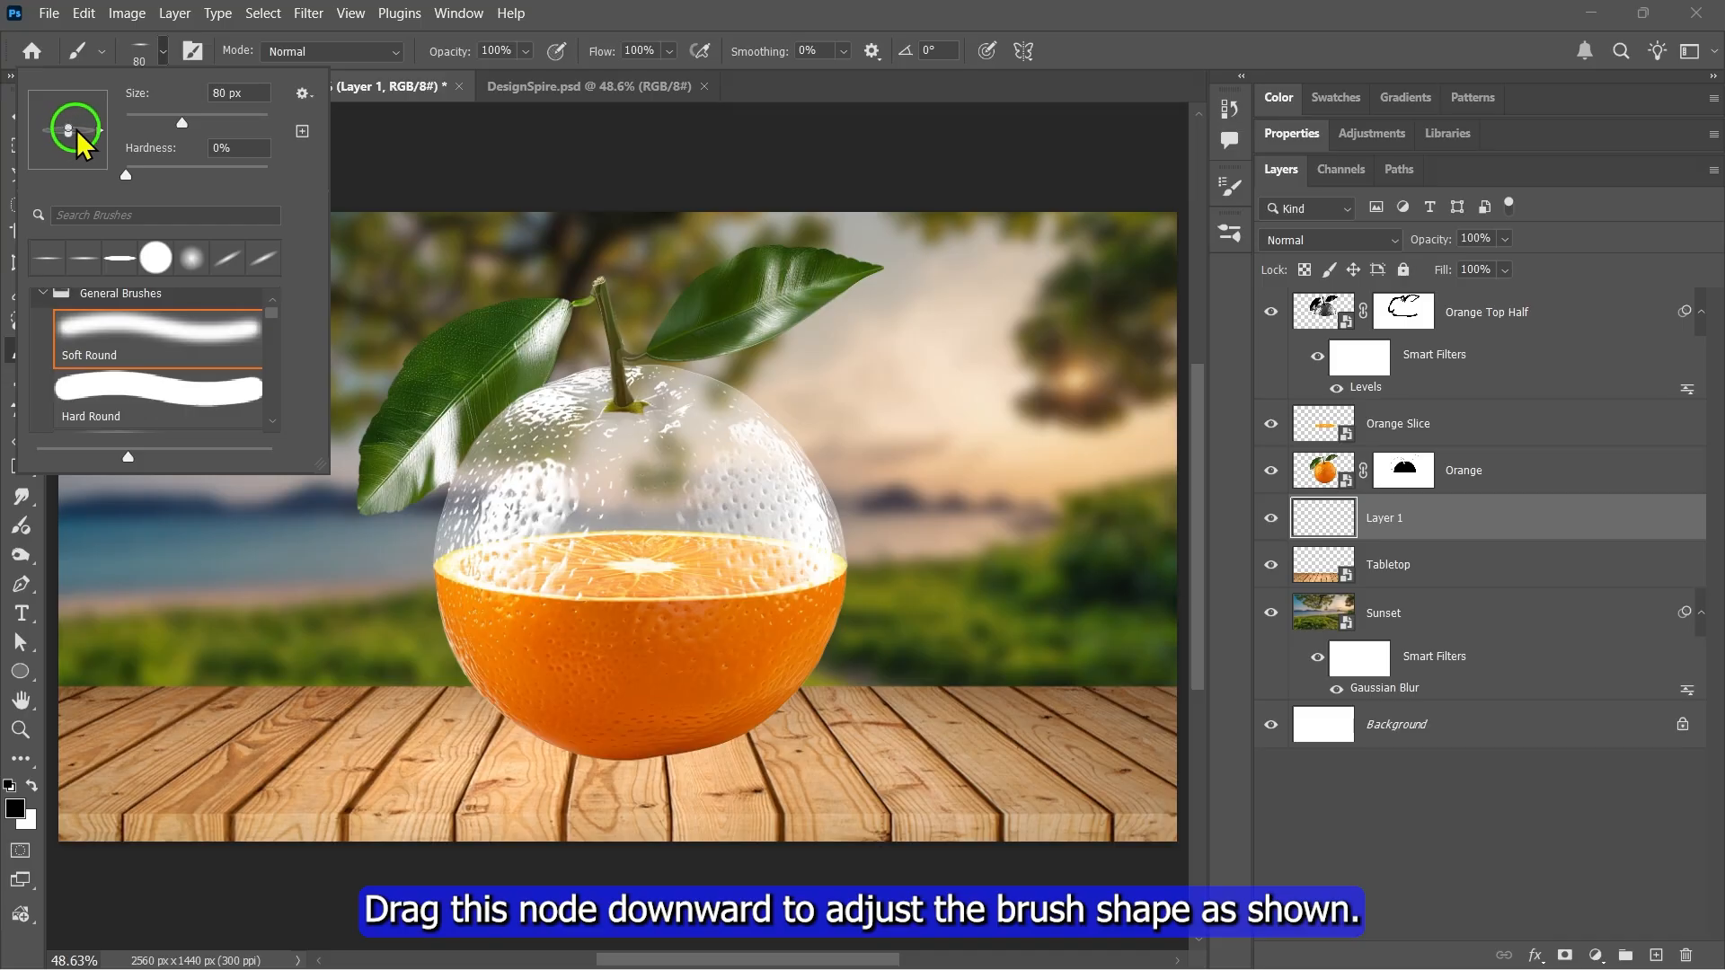
{"action": "left_click", "coordinate": [163, 51]}
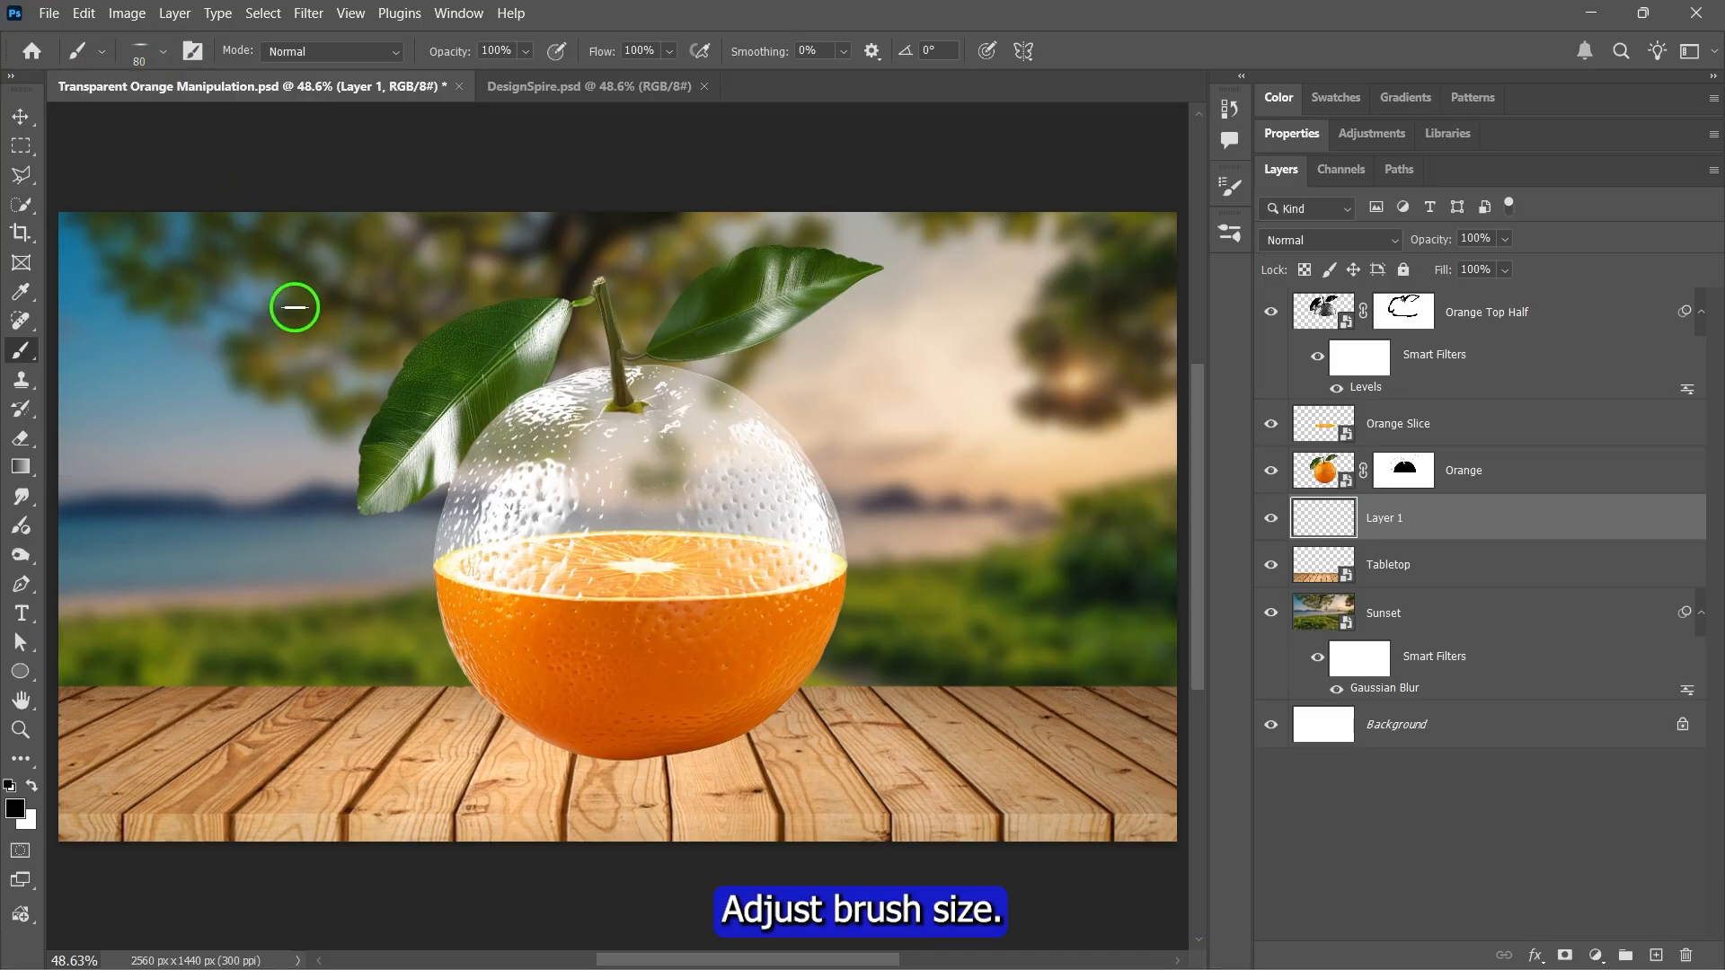
Enlarge the flattened brush to 1500 px and stamp one black shadow on Layer 1 where the orange touches the table.
{"action": "key", "text": "bracketright"}
{"action": "key", "text": "bracketright"}
{"action": "key", "text": "bracketright"}
{"action": "key", "text": "bracketright"}
{"action": "key", "text": "bracketright"}
{"action": "key", "text": "bracketright"}
{"action": "key", "text": "bracketright"}
{"action": "key", "text": "bracketright"}
{"action": "key", "text": "bracketright"}
{"action": "key", "text": "bracketright"}
{"action": "key", "text": "bracketright"}
{"action": "key", "text": "bracketright"}
{"action": "key", "text": "bracketright"}
{"action": "key", "text": "bracketright"}
{"action": "key", "text": "bracketright"}
{"action": "key", "text": "bracketright"}
{"action": "key", "text": "bracketright"}
{"action": "key", "text": "bracketright"}
{"action": "key", "text": "bracketright"}
{"action": "key", "text": "bracketright"}
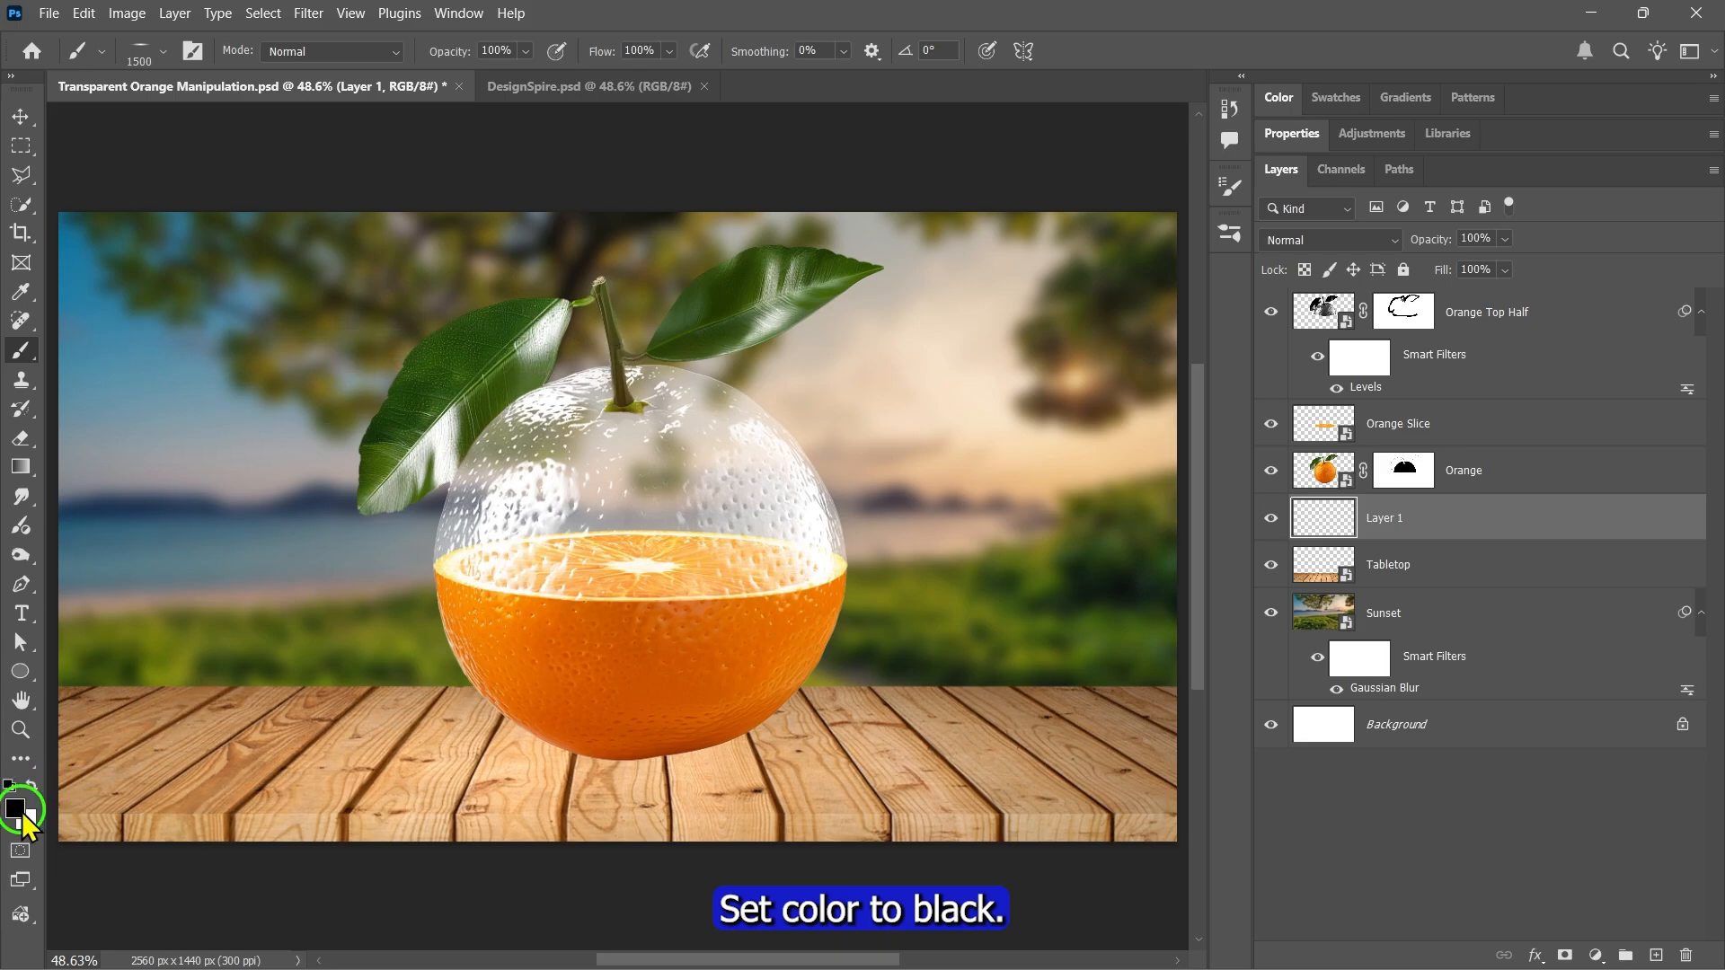
{"action": "left_click", "coordinate": [1301, 526]}
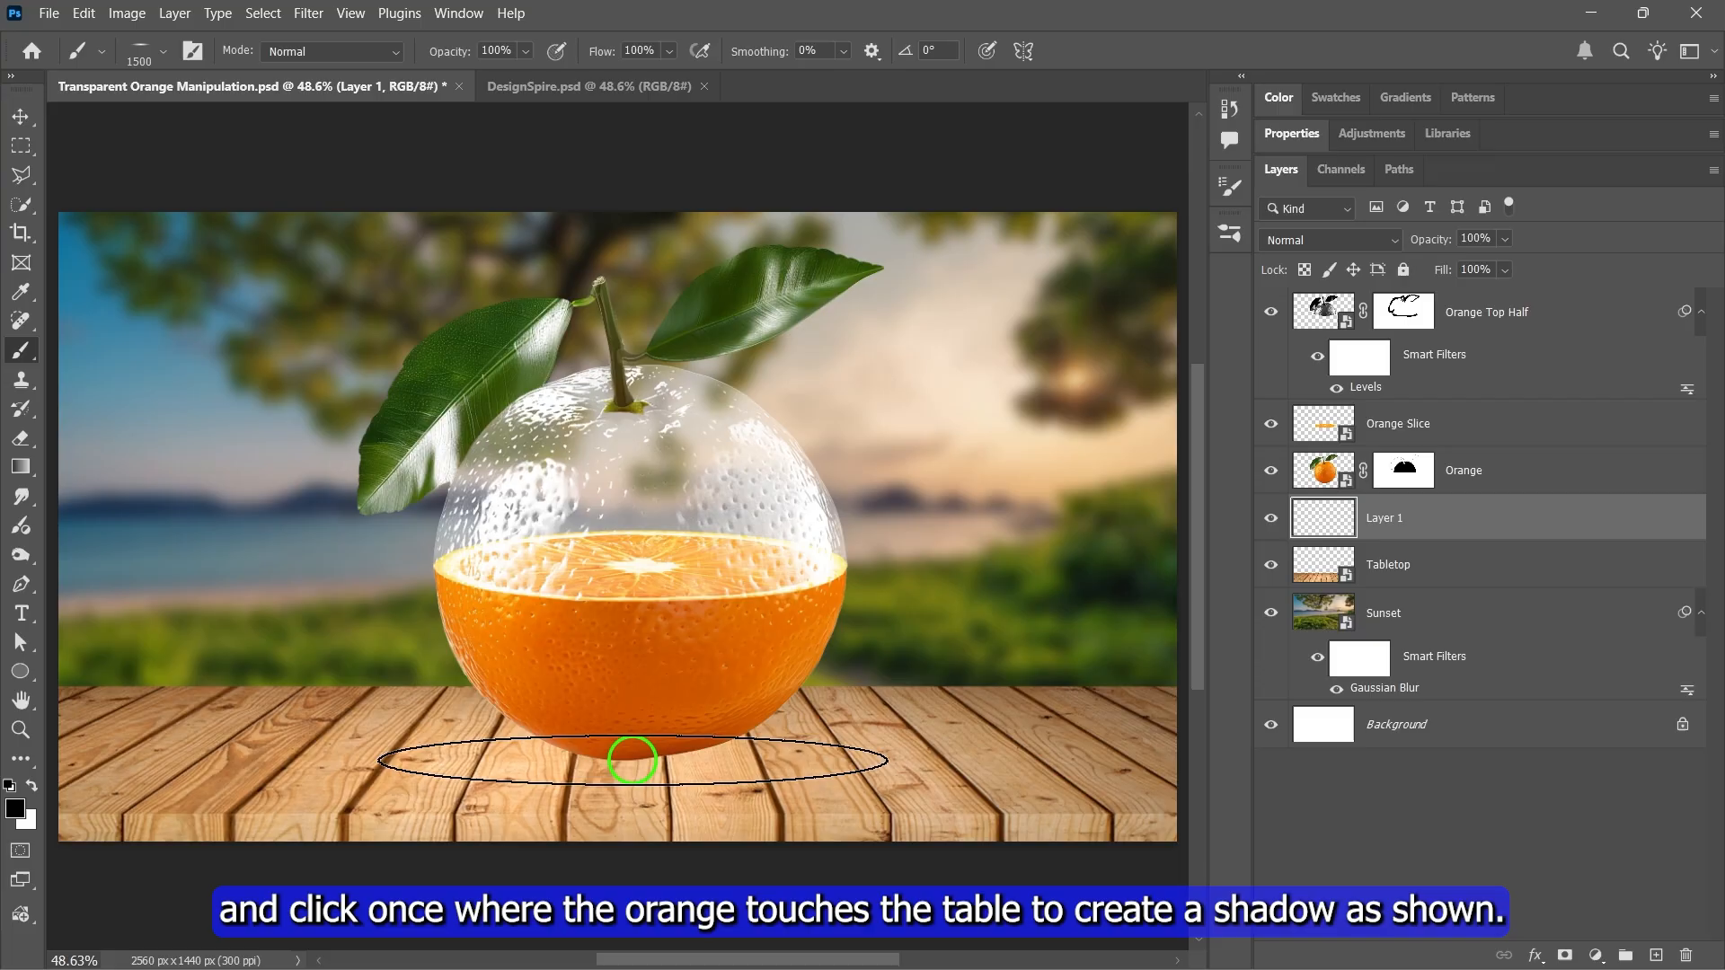
{"action": "left_click", "coordinate": [632, 761]}
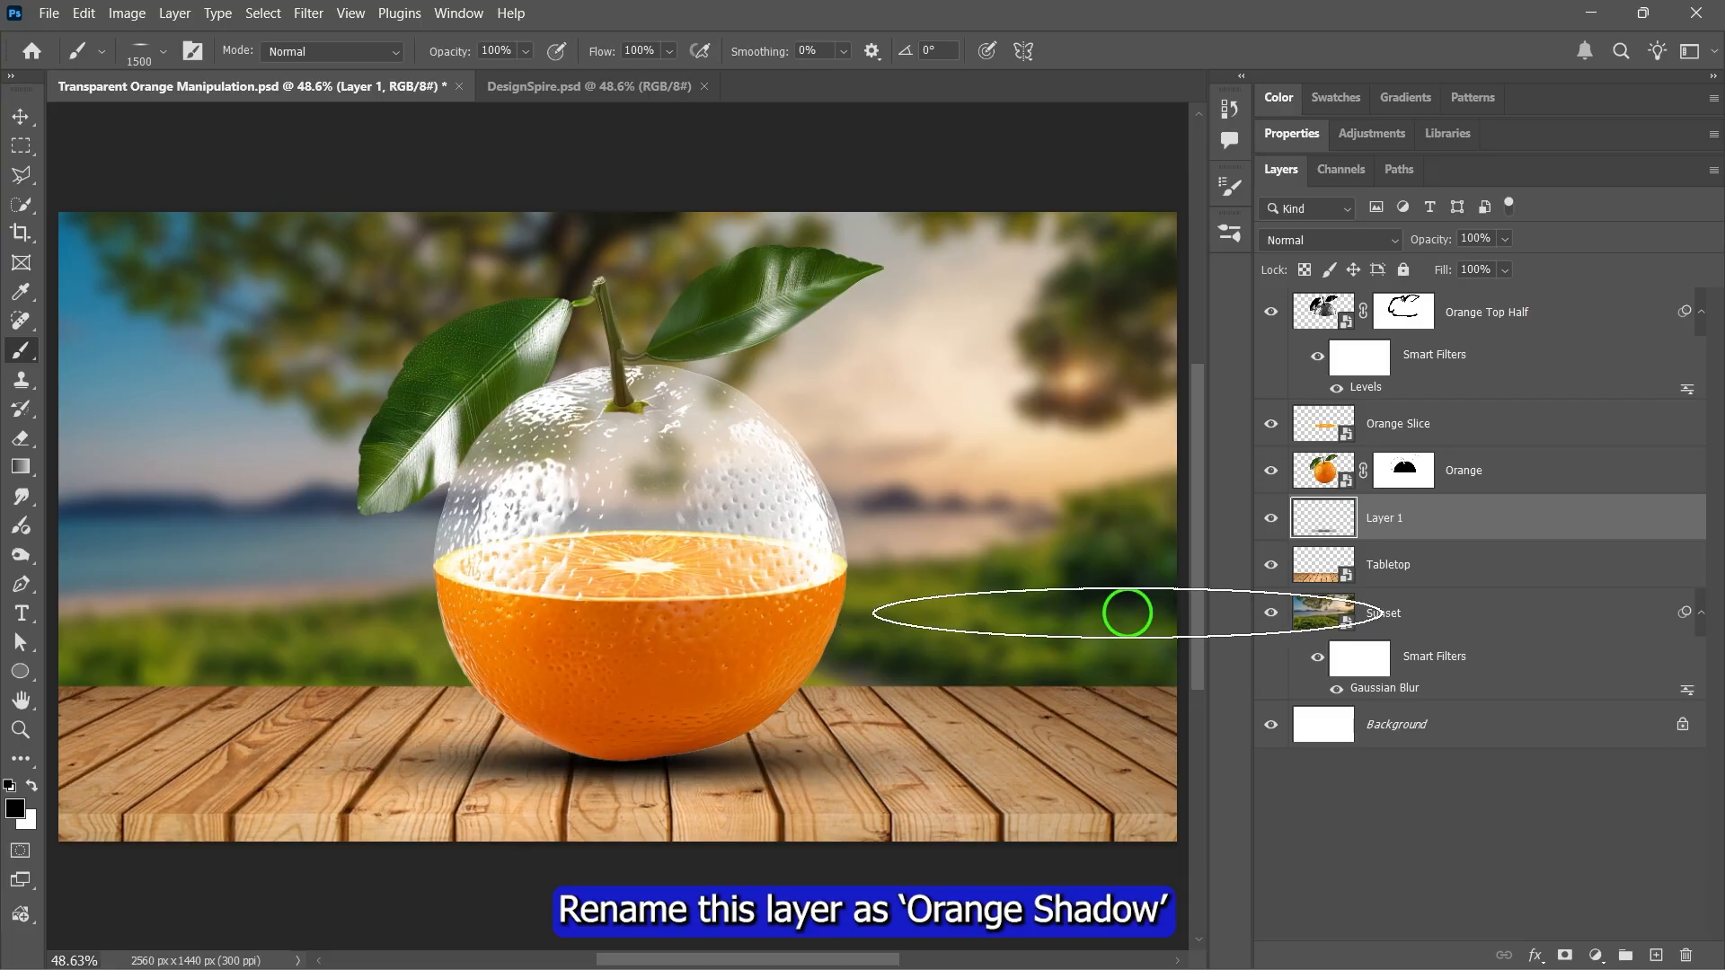
Rename the shadow layer as Orange Shadow and set its opacity to 90%.
{"action": "double_click", "coordinate": [1395, 515]}
{"action": "type", "text": "Orange Shado"}
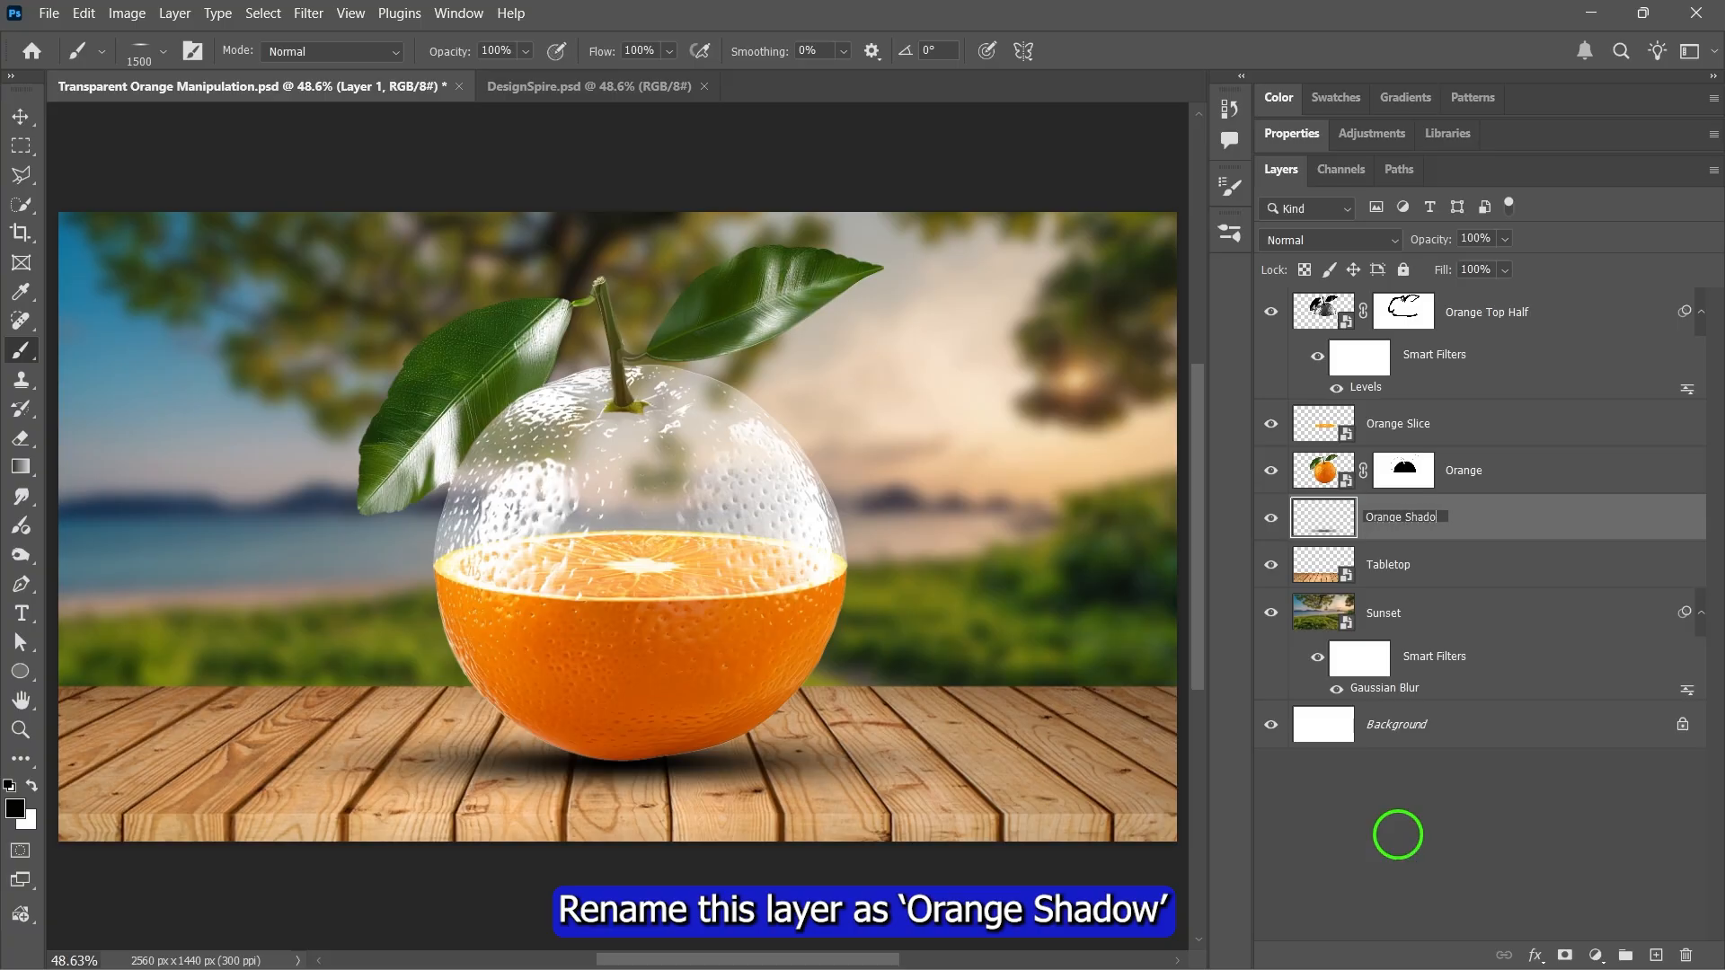
{"action": "type", "text": "w"}
{"action": "key", "text": "Return"}
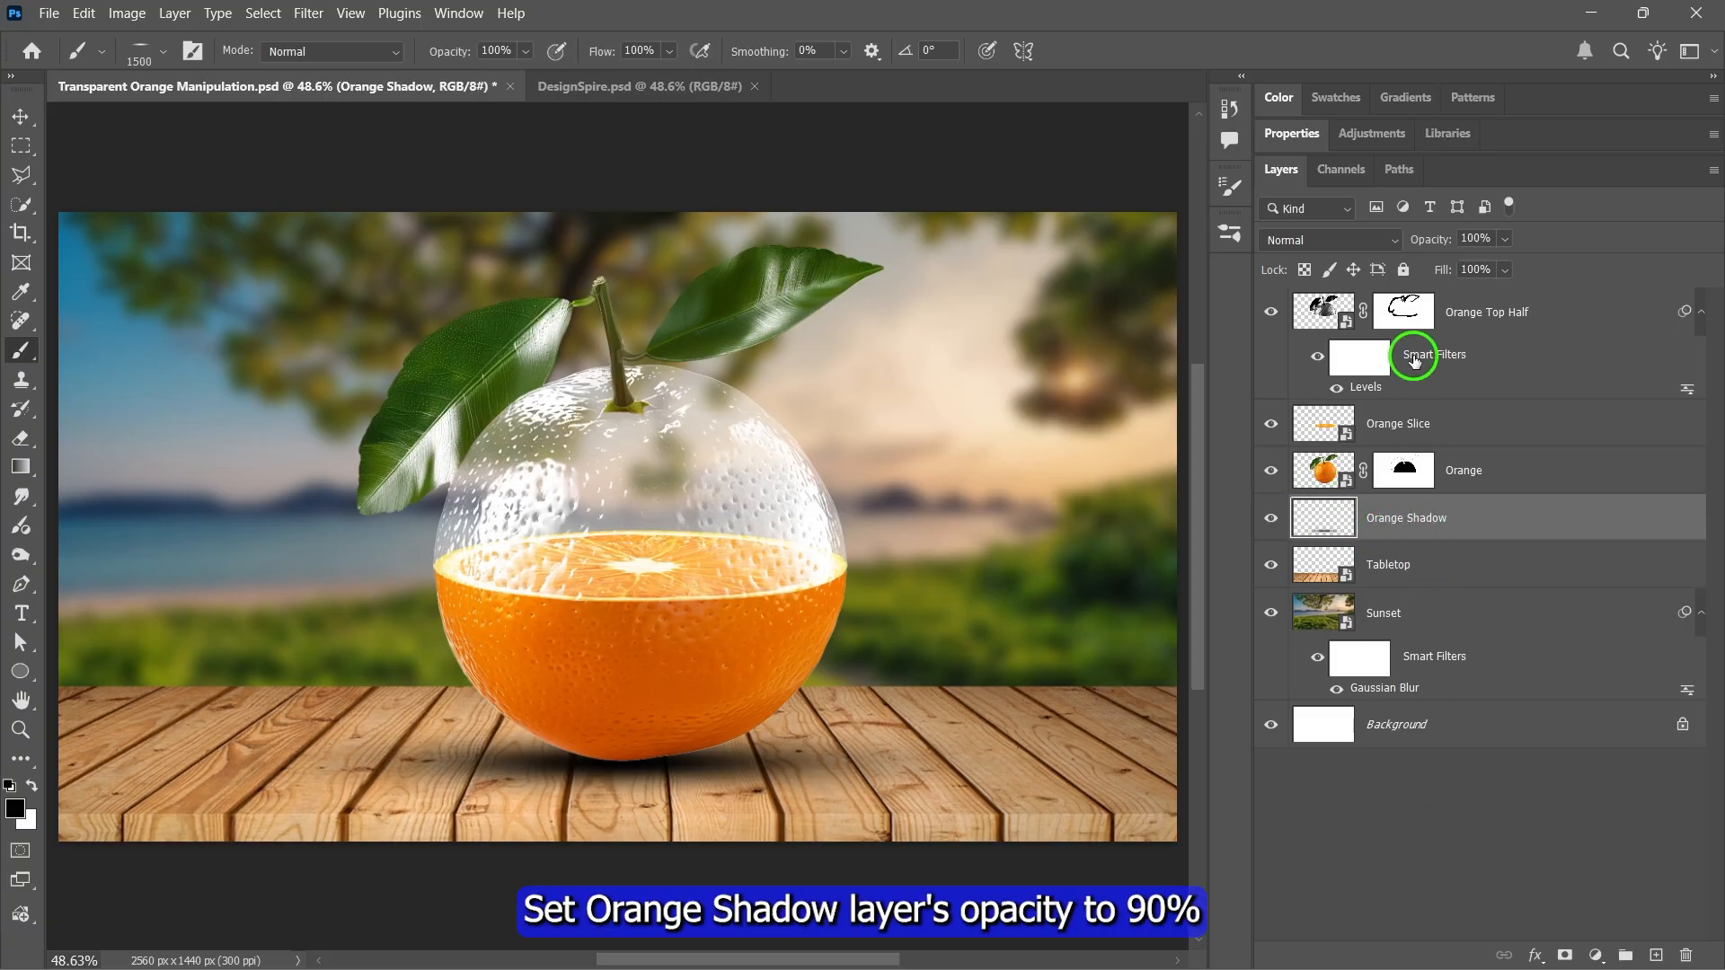
{"action": "left_click", "coordinate": [1506, 239]}
{"action": "left_click_drag", "start_coordinate": [1530, 263], "coordinate": [1519, 265]}
{"action": "left_click", "coordinate": [1505, 241]}
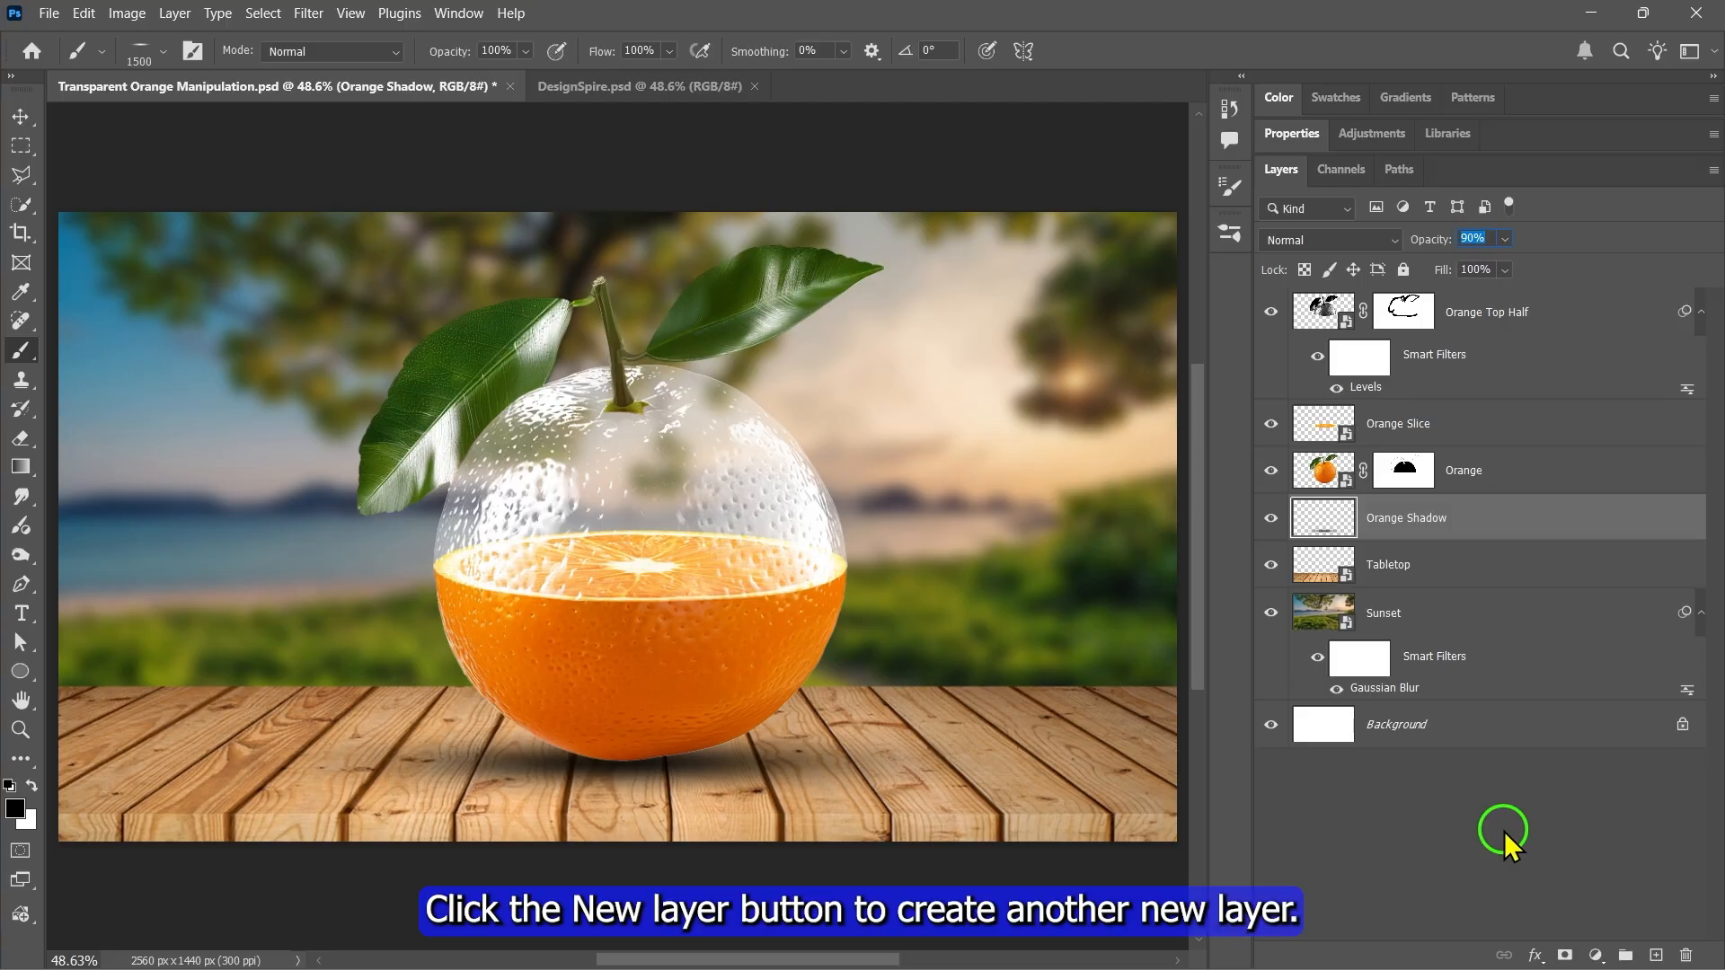
Create a new empty layer, place it directly above the Orange layer and clip it to that layer.
{"action": "left_click", "coordinate": [1654, 953]}
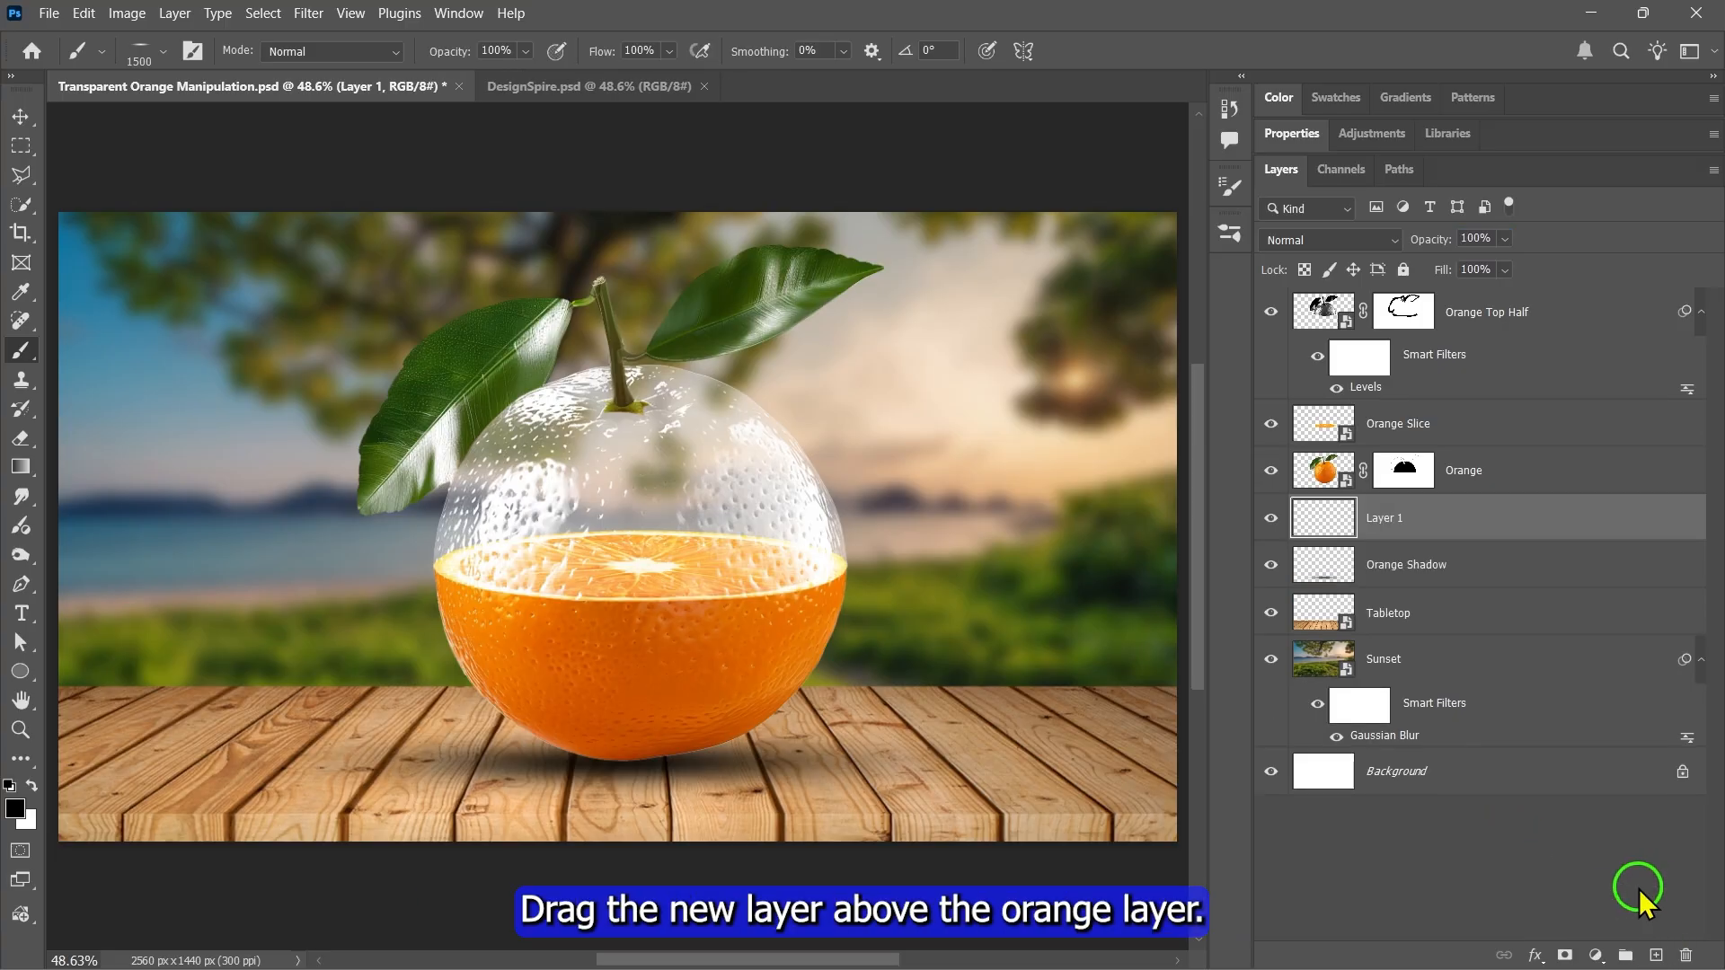
{"action": "left_click_drag", "start_coordinate": [1382, 512], "coordinate": [1404, 467]}
{"action": "right_click", "coordinate": [1404, 469]}
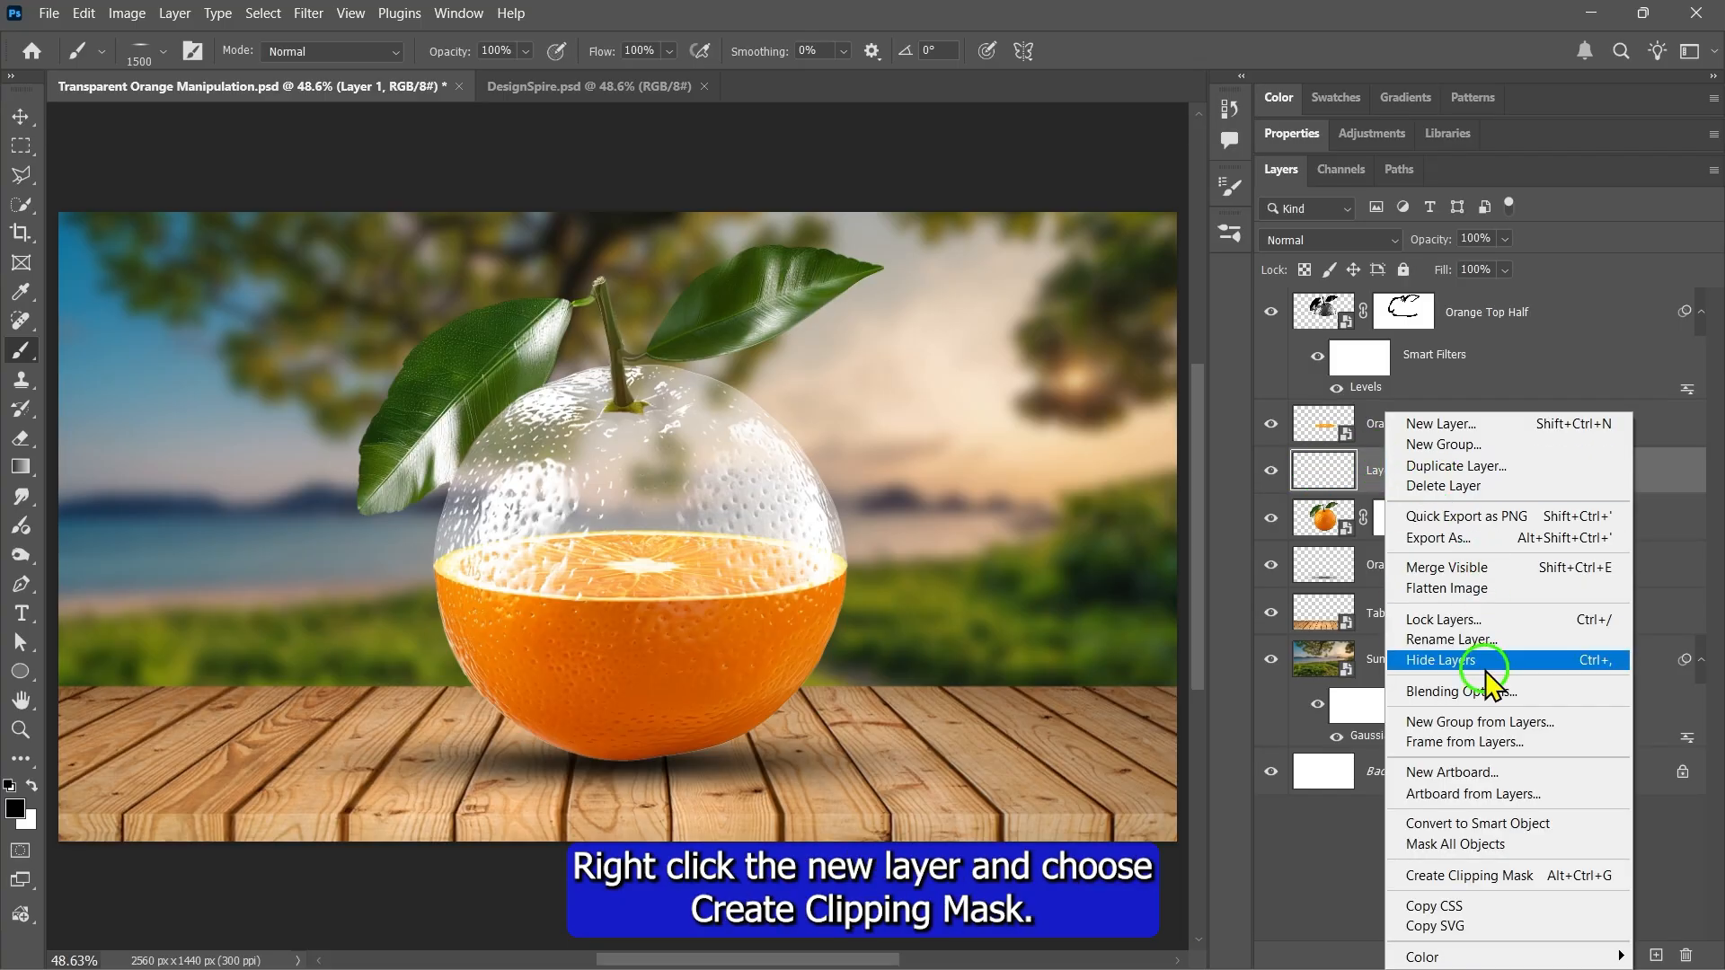
{"action": "left_click", "coordinate": [1455, 876]}
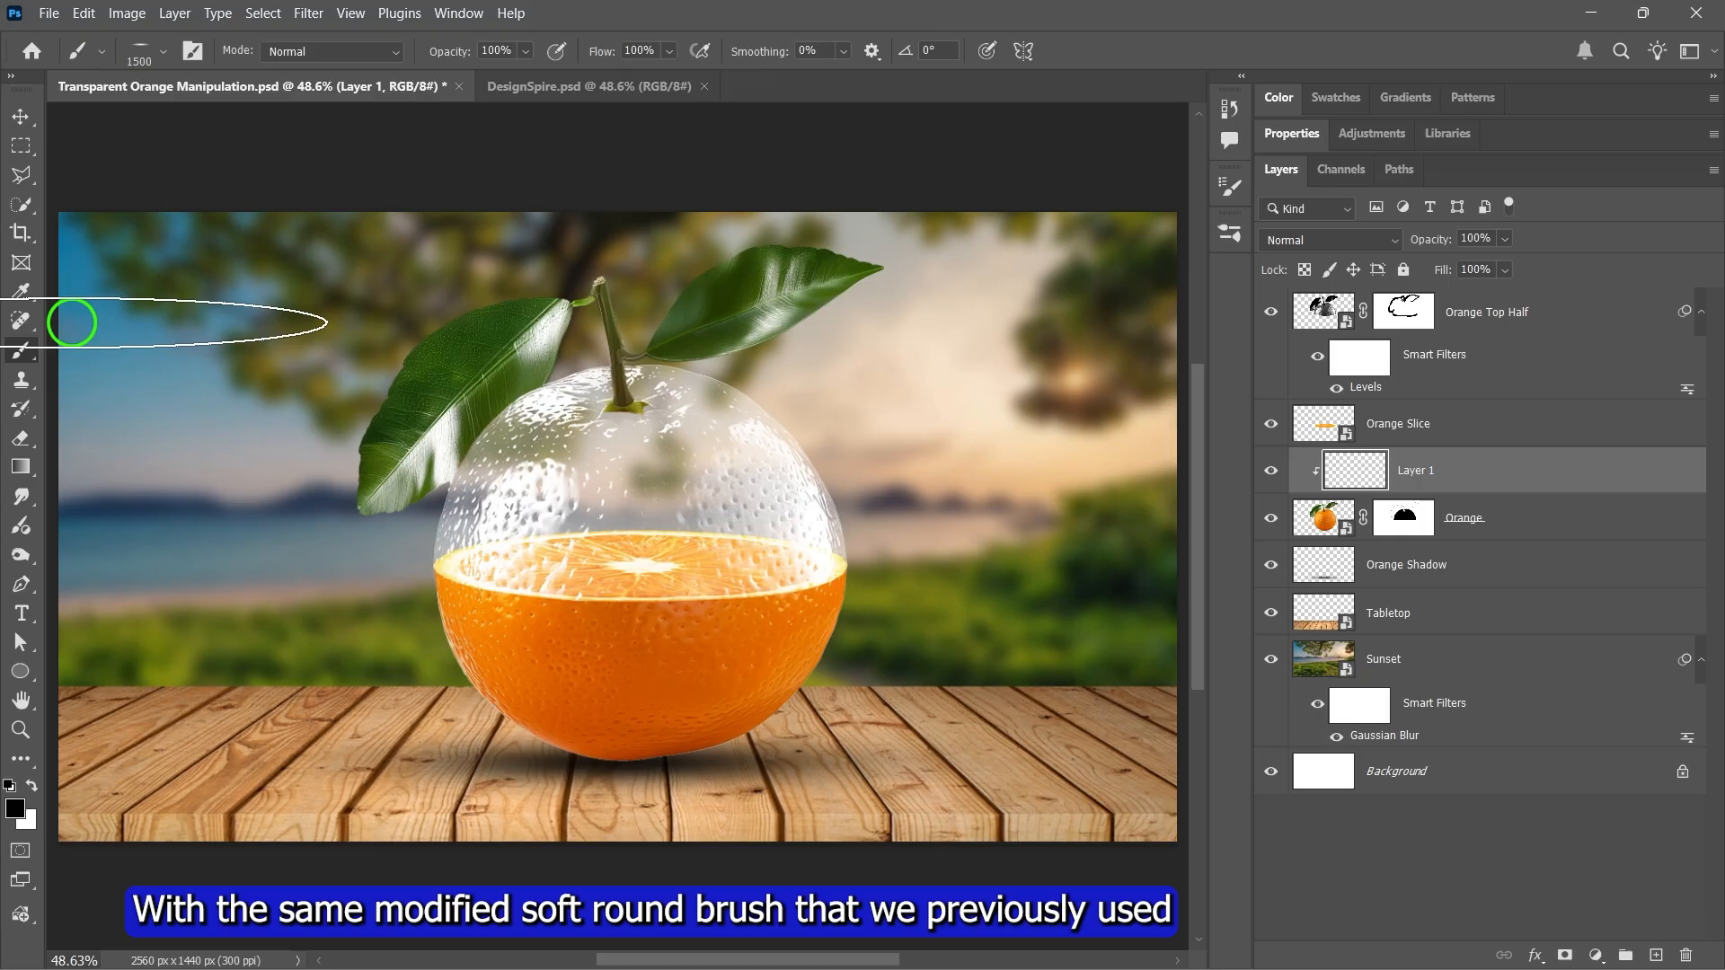
Stamp a subtle black shadow at the very bottom of the orange on the clipped layer with the flattened 1500 px Soft Round brush.
{"action": "left_click", "coordinate": [155, 54]}
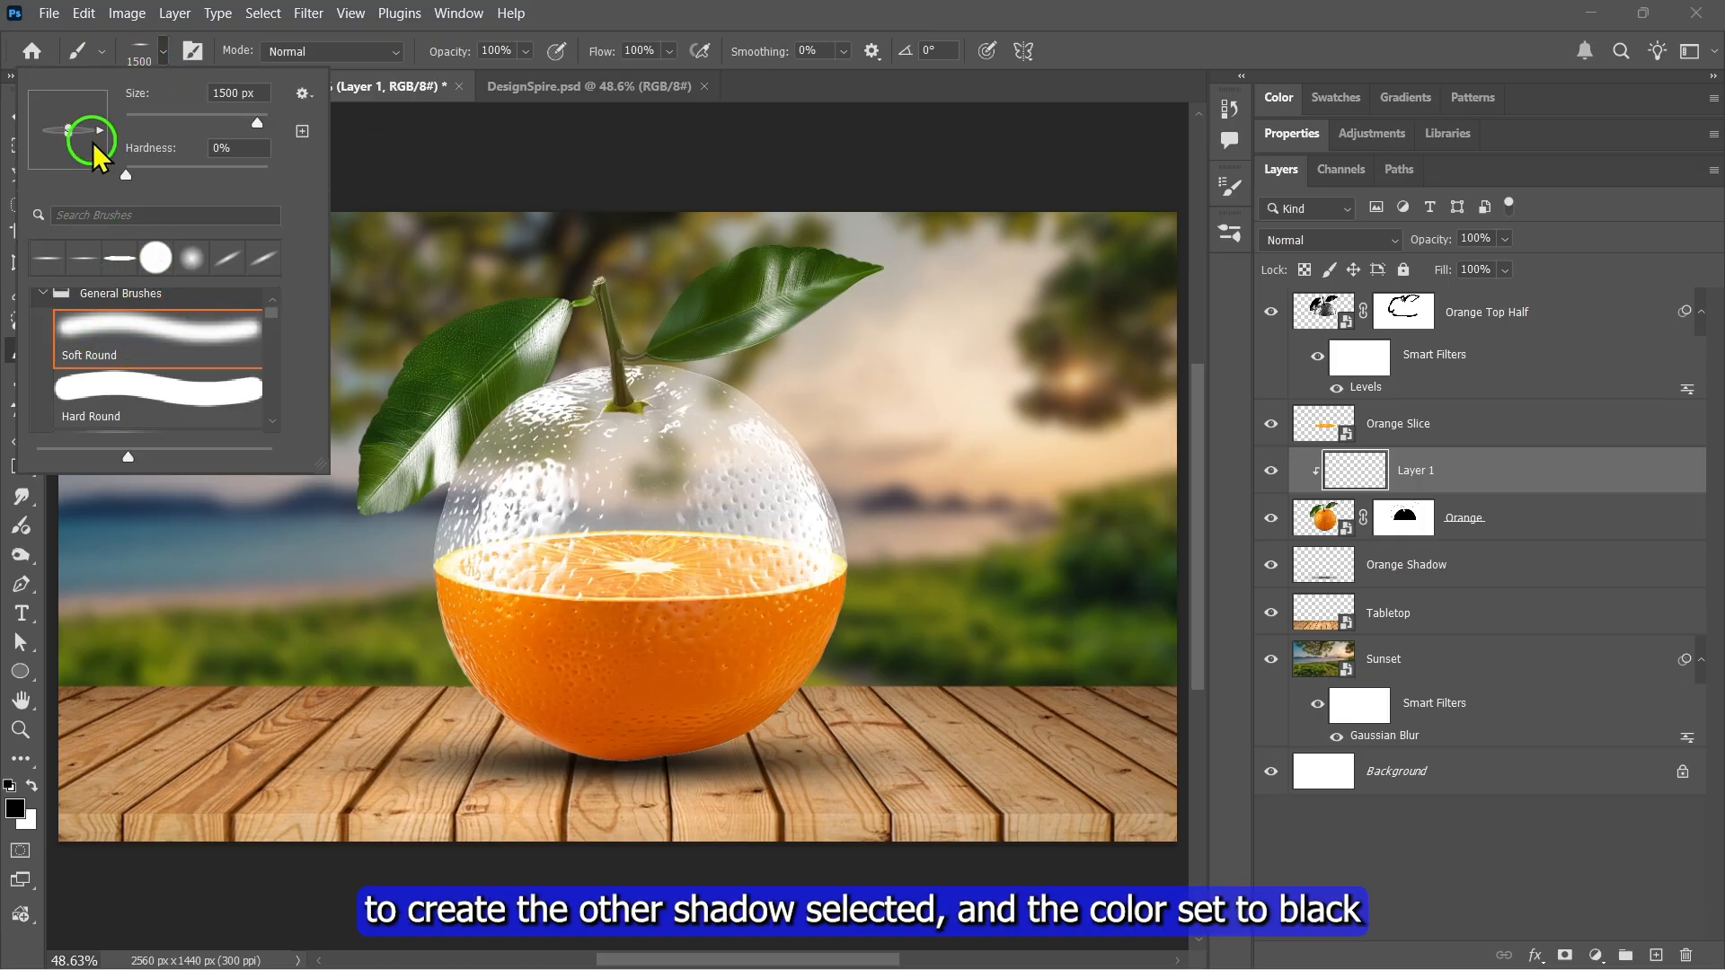
{"action": "left_click", "coordinate": [162, 51]}
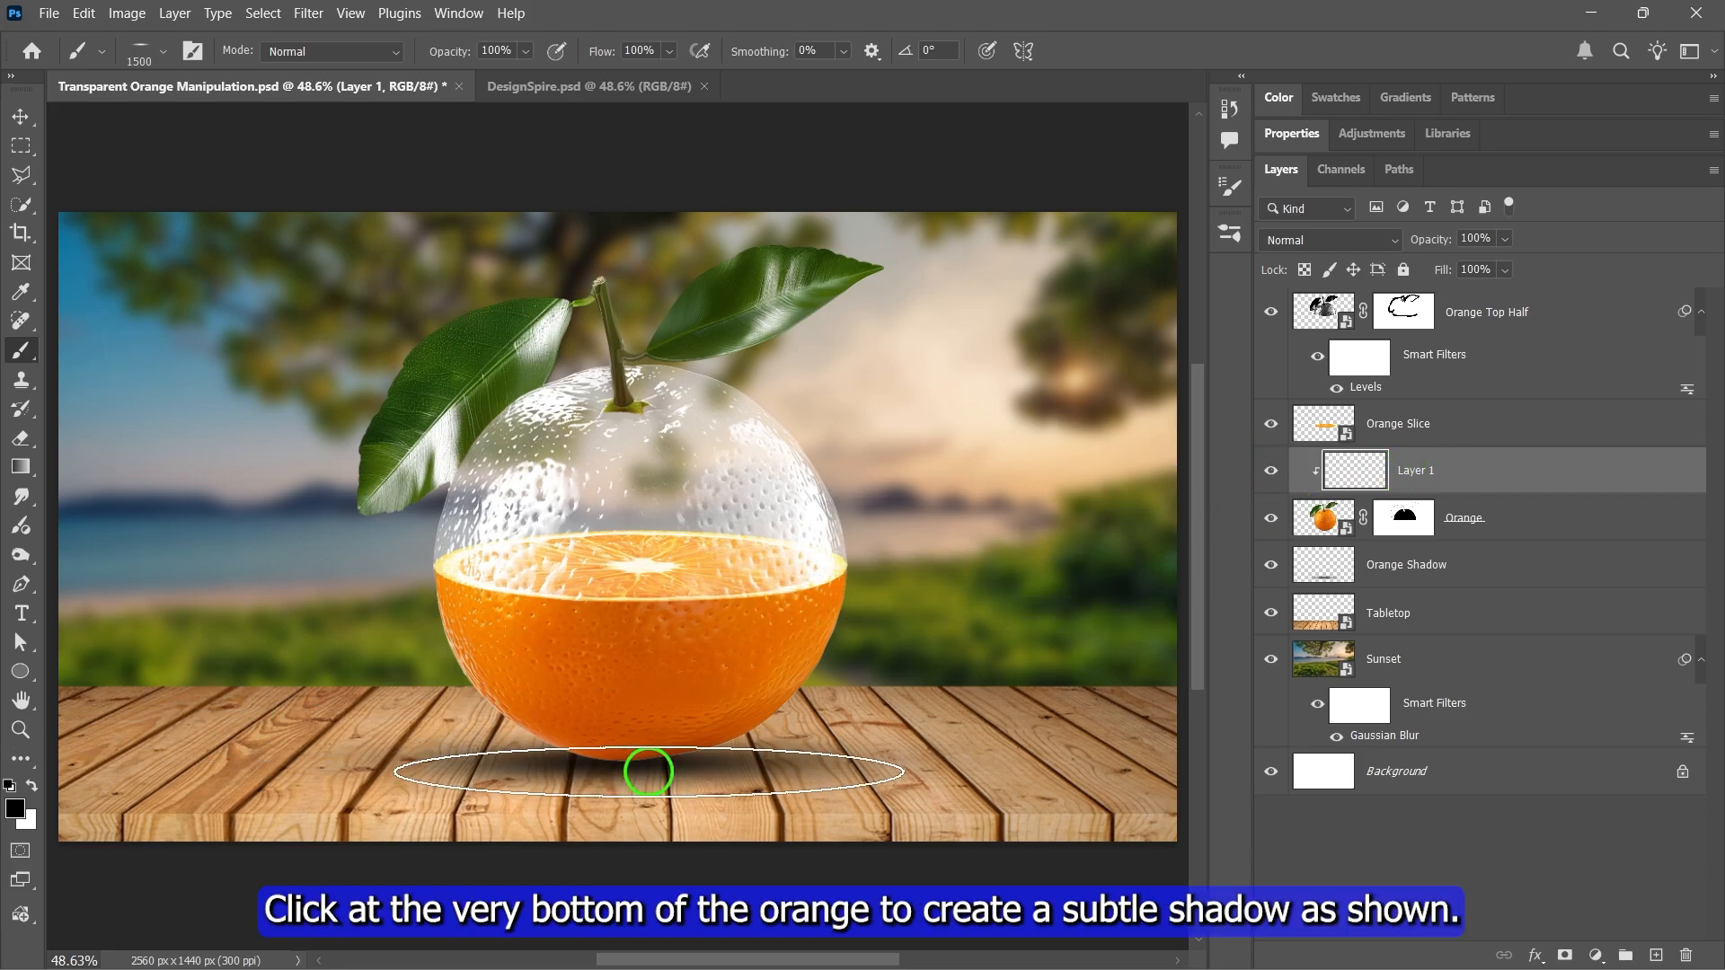
{"action": "left_click", "coordinate": [639, 762]}
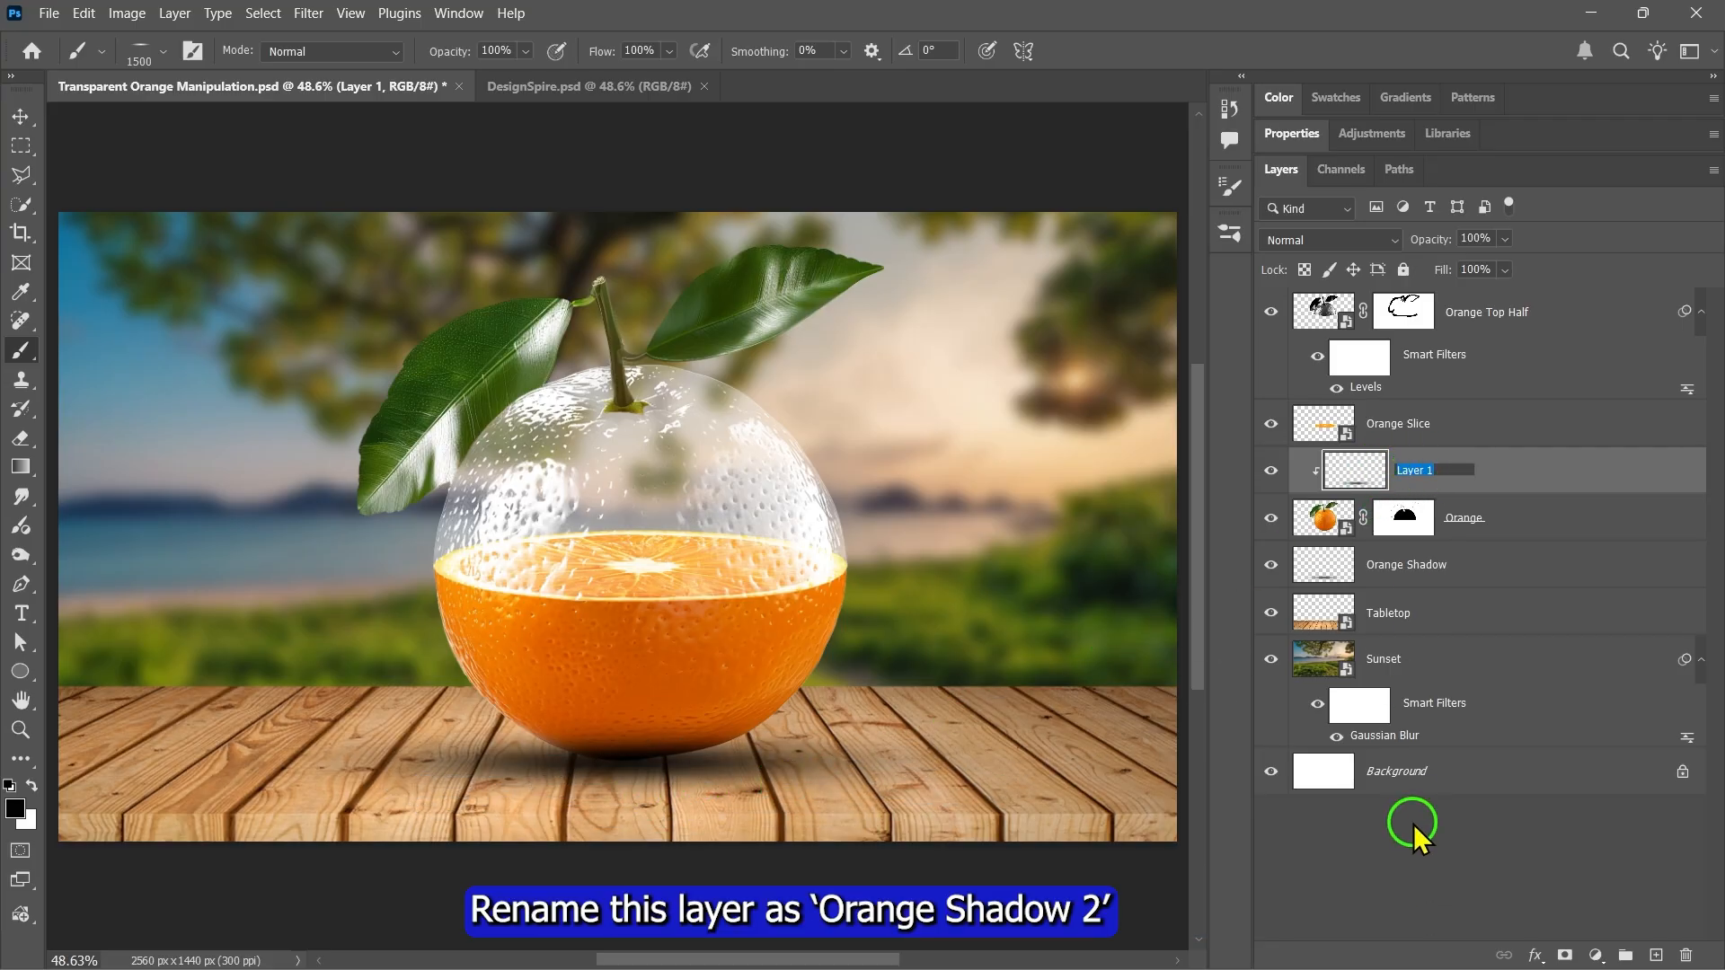
Rename the clipped shadow layer as Orange Shadow 2 and reduce its opacity to 60%.
{"action": "type", "text": "w 2"}
{"action": "key", "text": "Return"}
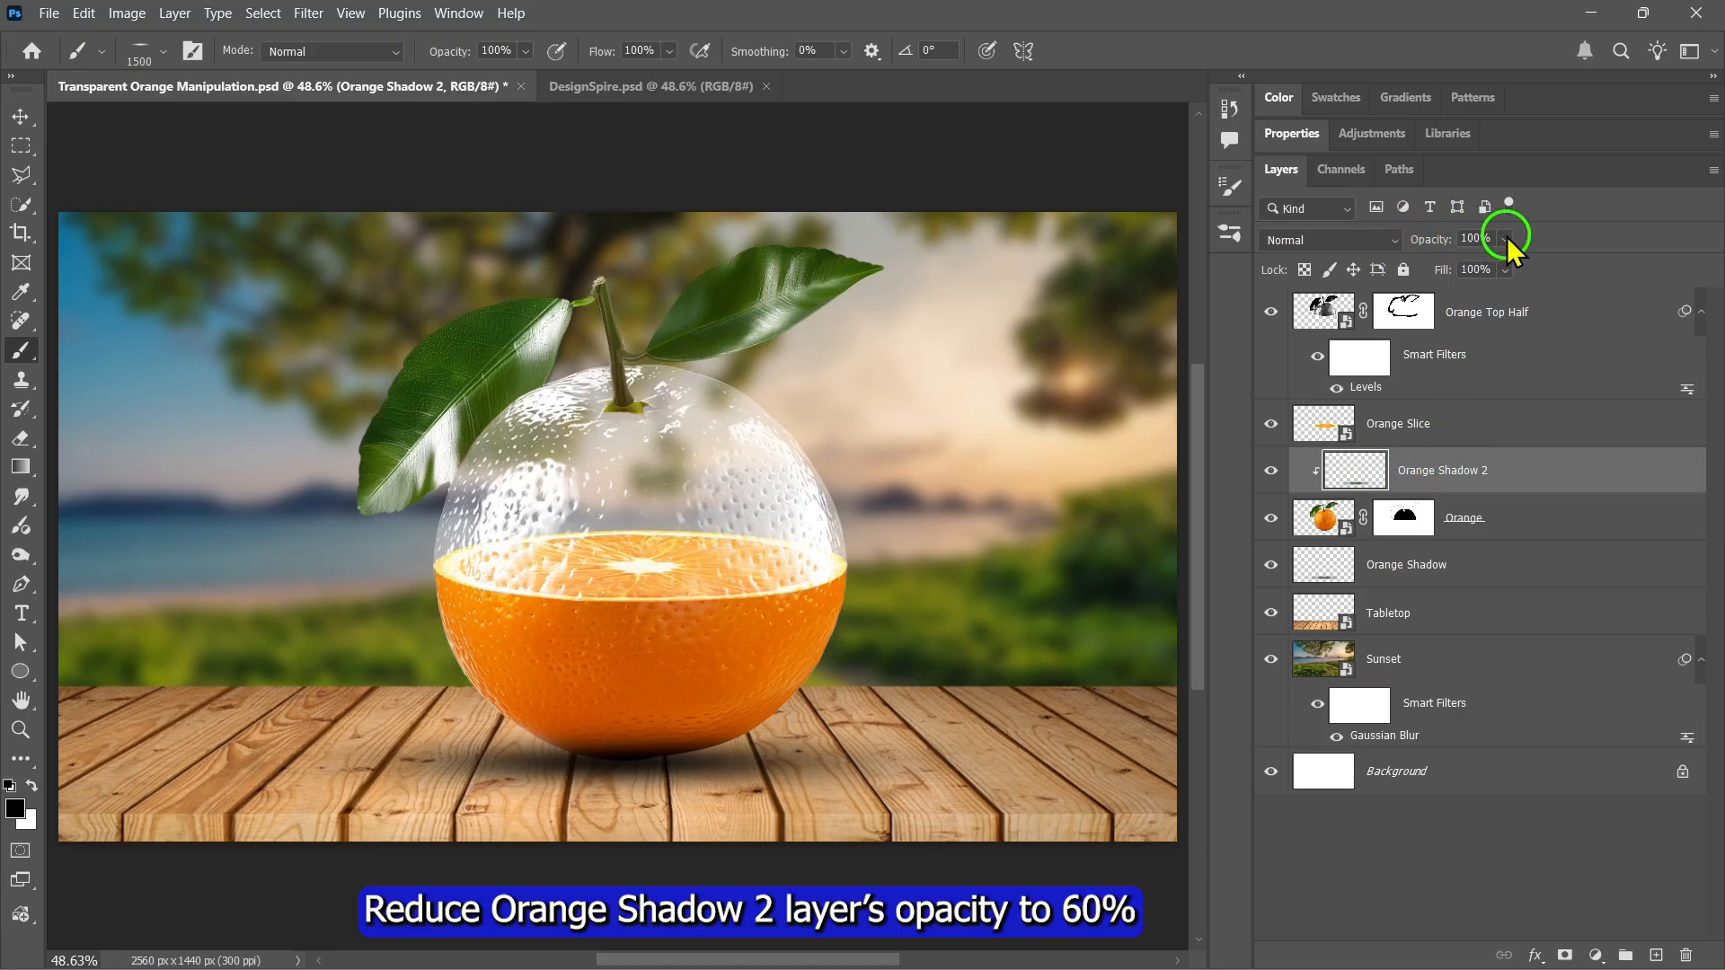
{"action": "mouse_move", "coordinate": [1507, 239]}
{"action": "left_mouse_down"}
{"action": "mouse_move", "coordinate": [1518, 279]}
{"action": "mouse_move", "coordinate": [1506, 253]}
{"action": "left_mouse_up"}
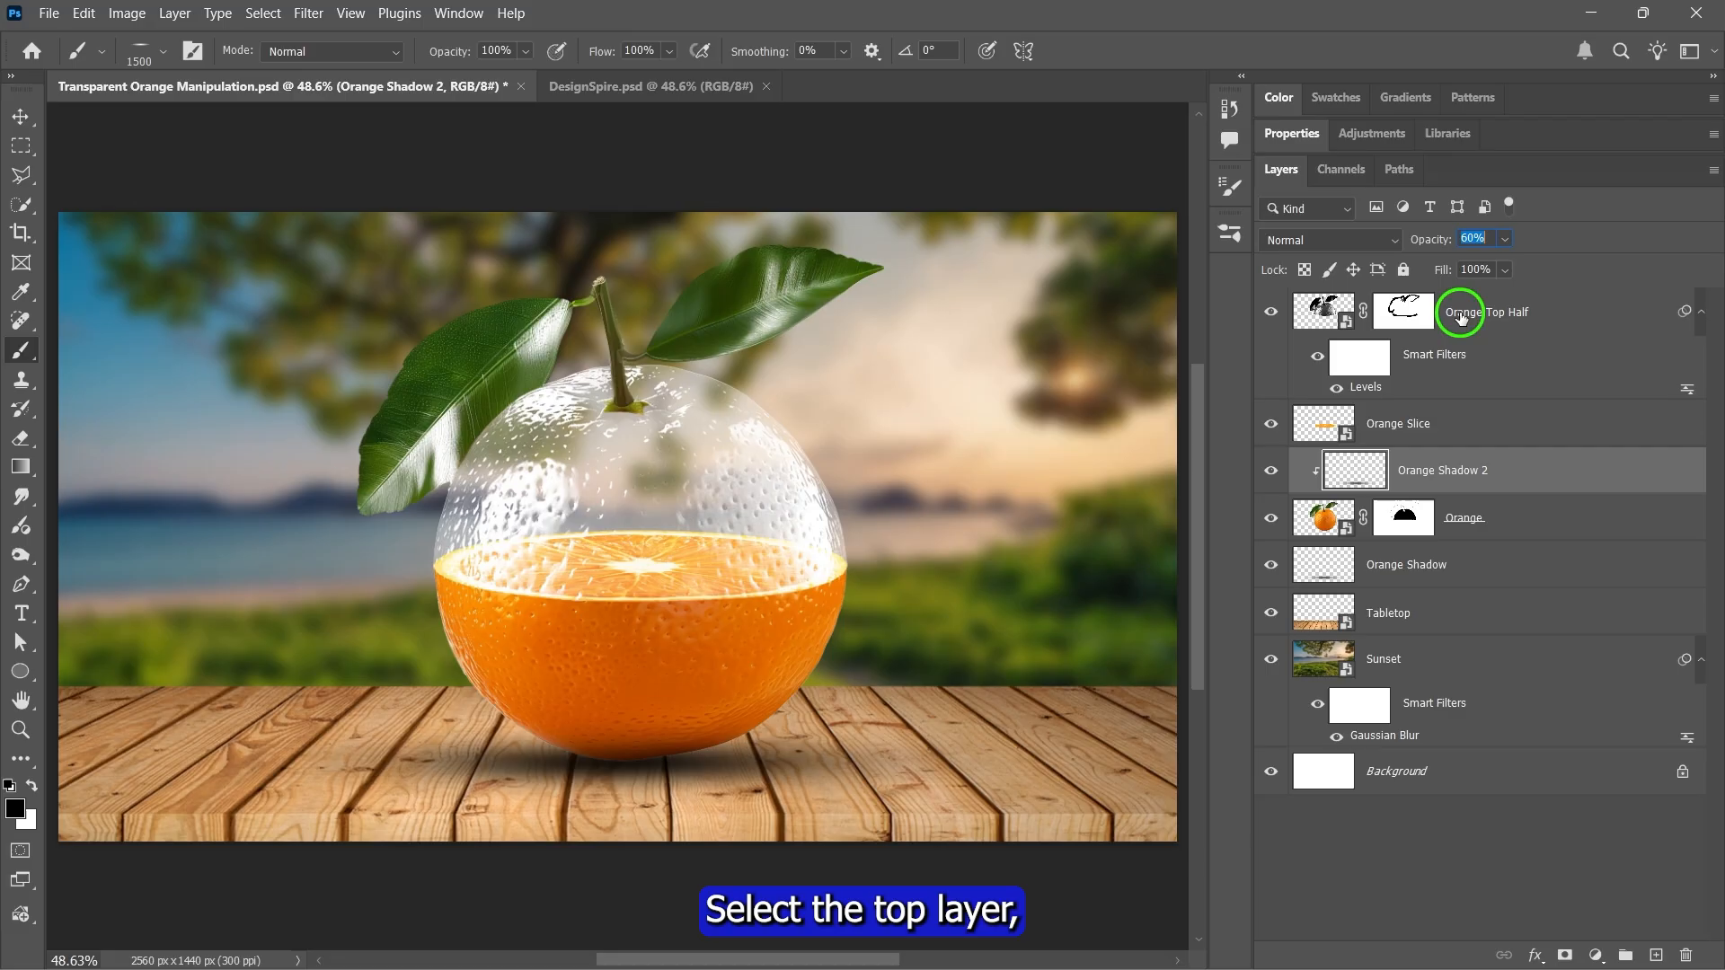
Add a Gradient fill layer above Orange Top Half and set its style to Radial.
{"action": "left_click", "coordinate": [1462, 315]}
{"action": "left_click", "coordinate": [1595, 954]}
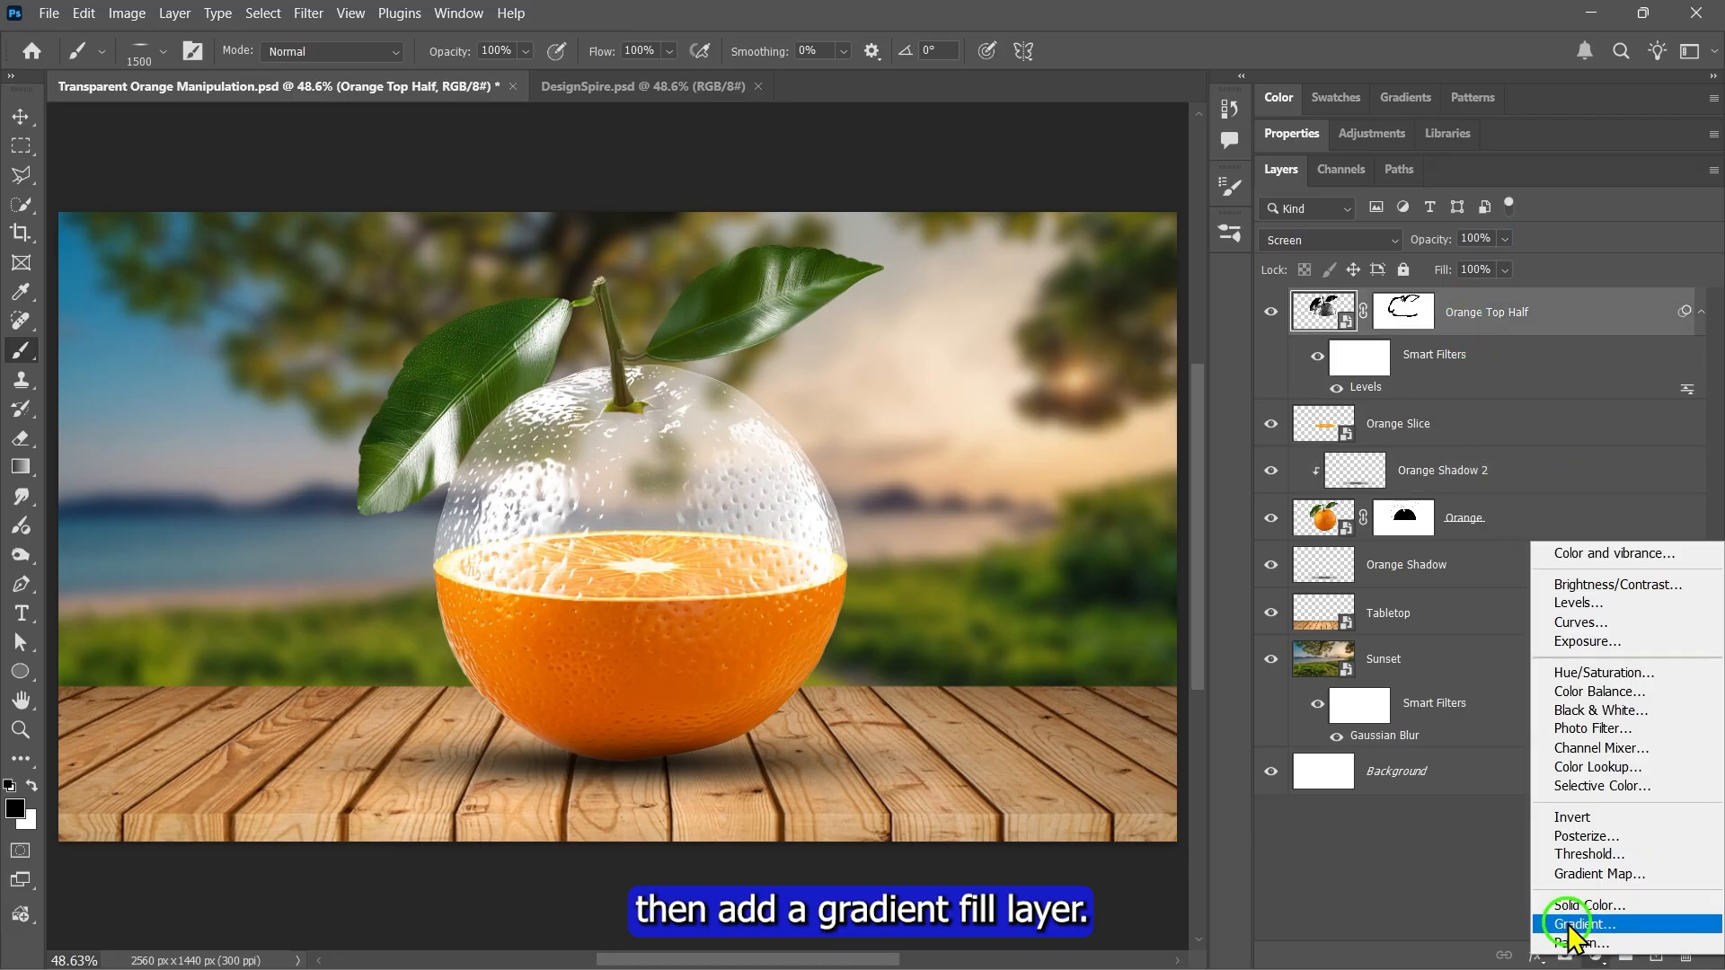
{"action": "left_click", "coordinate": [1594, 925]}
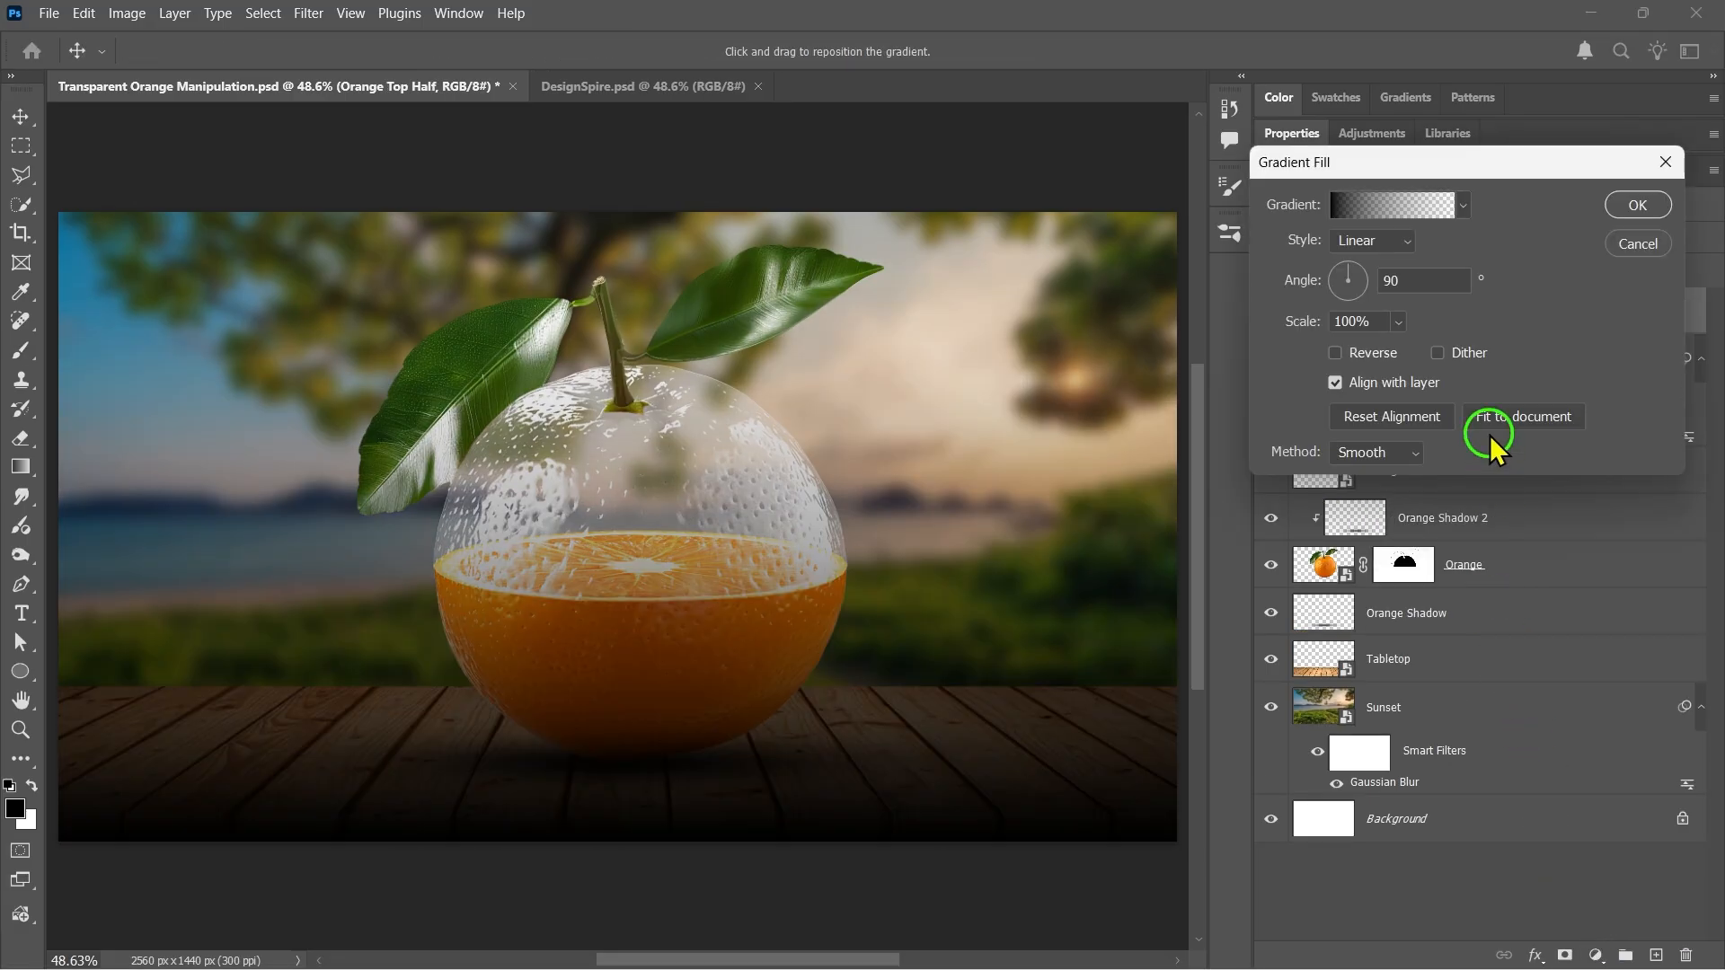
{"action": "left_click", "coordinate": [1372, 240]}
{"action": "left_click", "coordinate": [1372, 279]}
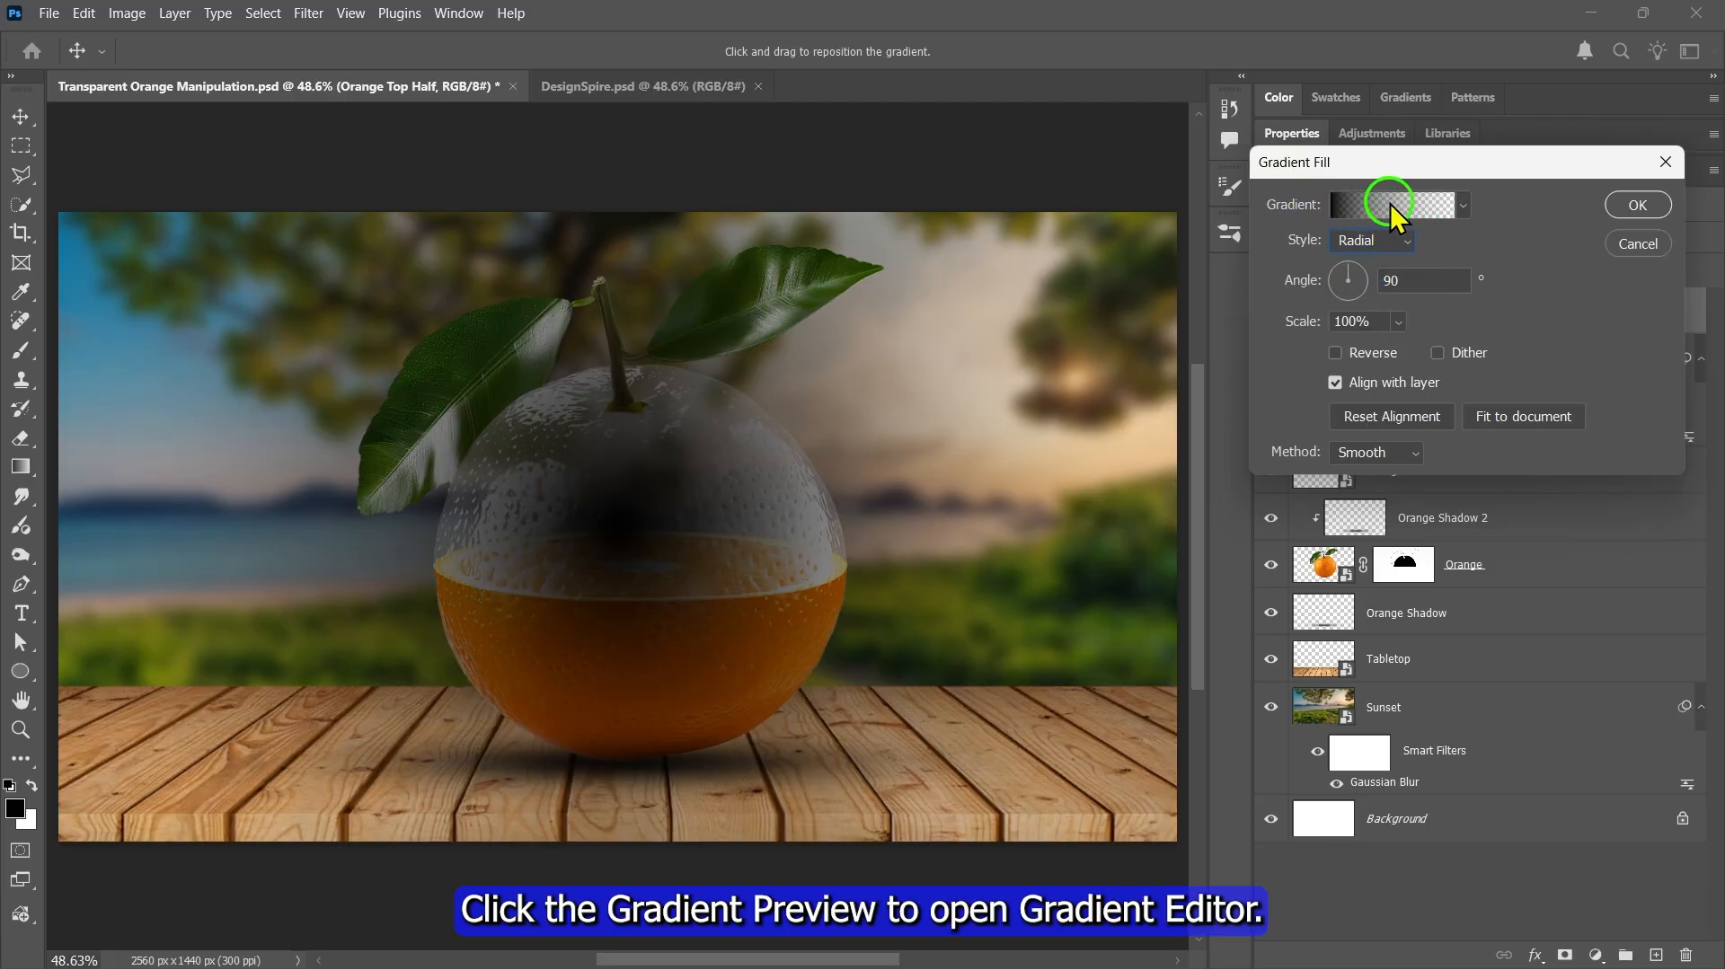
Apply the Foreground to Transparent preset from Basics to the gradient and set its color stop at location 0 to white (ffffff).
{"action": "left_click", "coordinate": [1396, 203]}
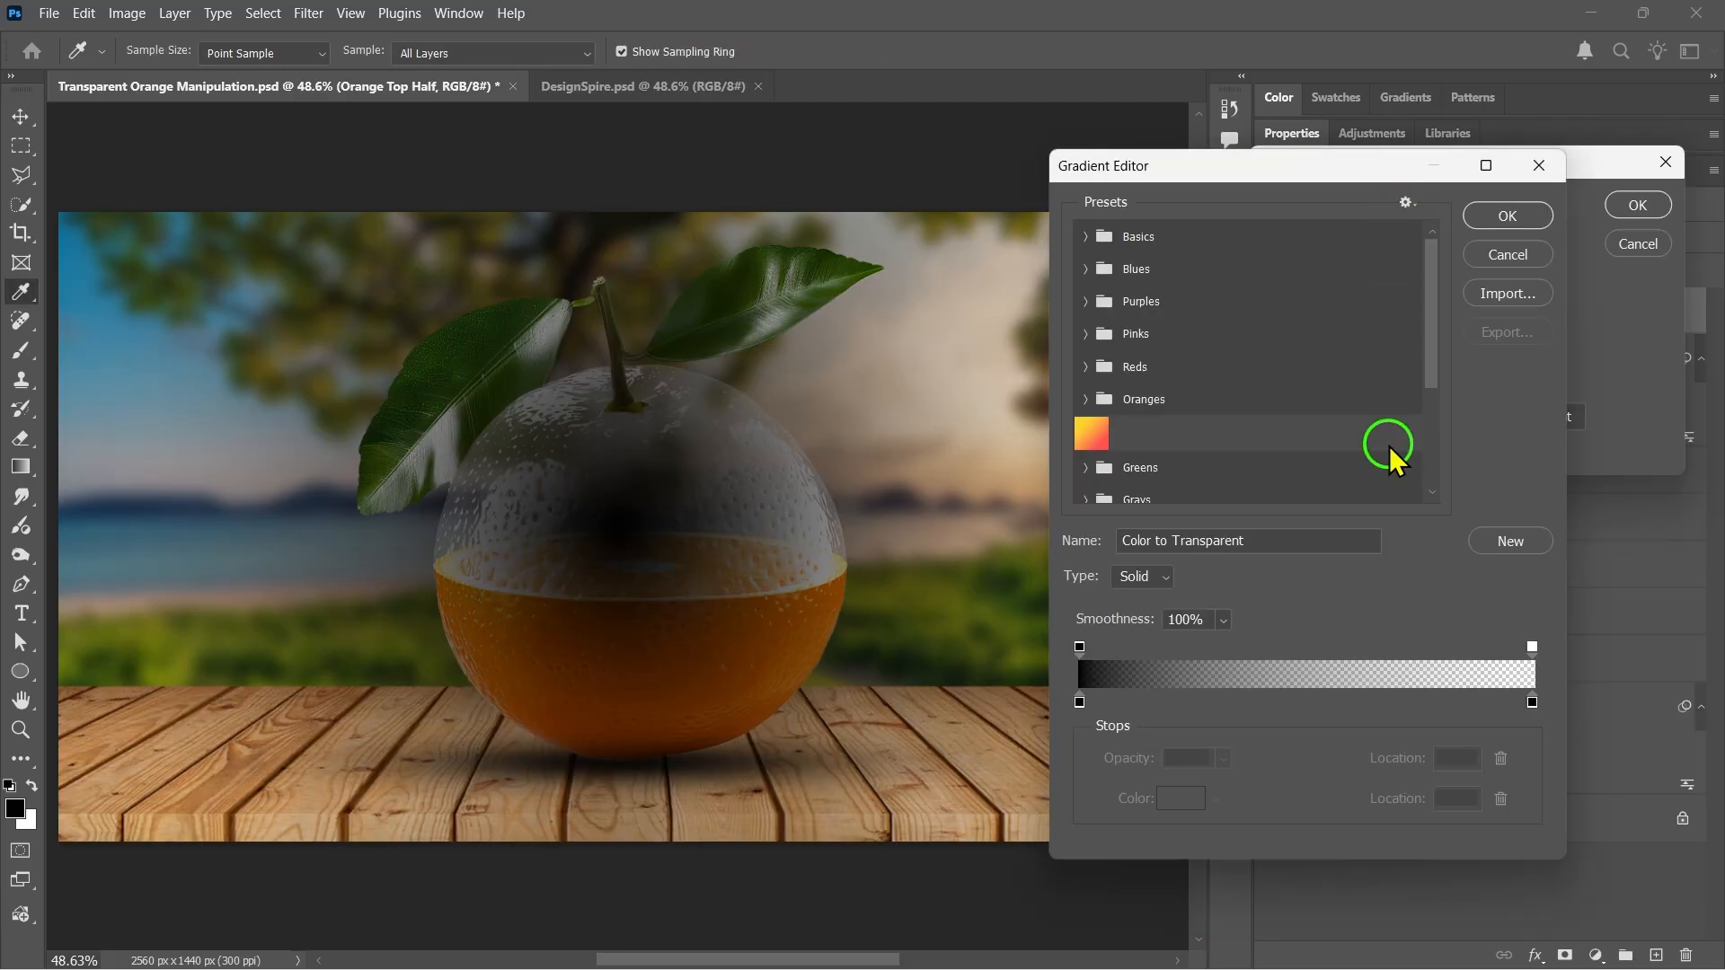
{"action": "left_click", "coordinate": [1087, 236]}
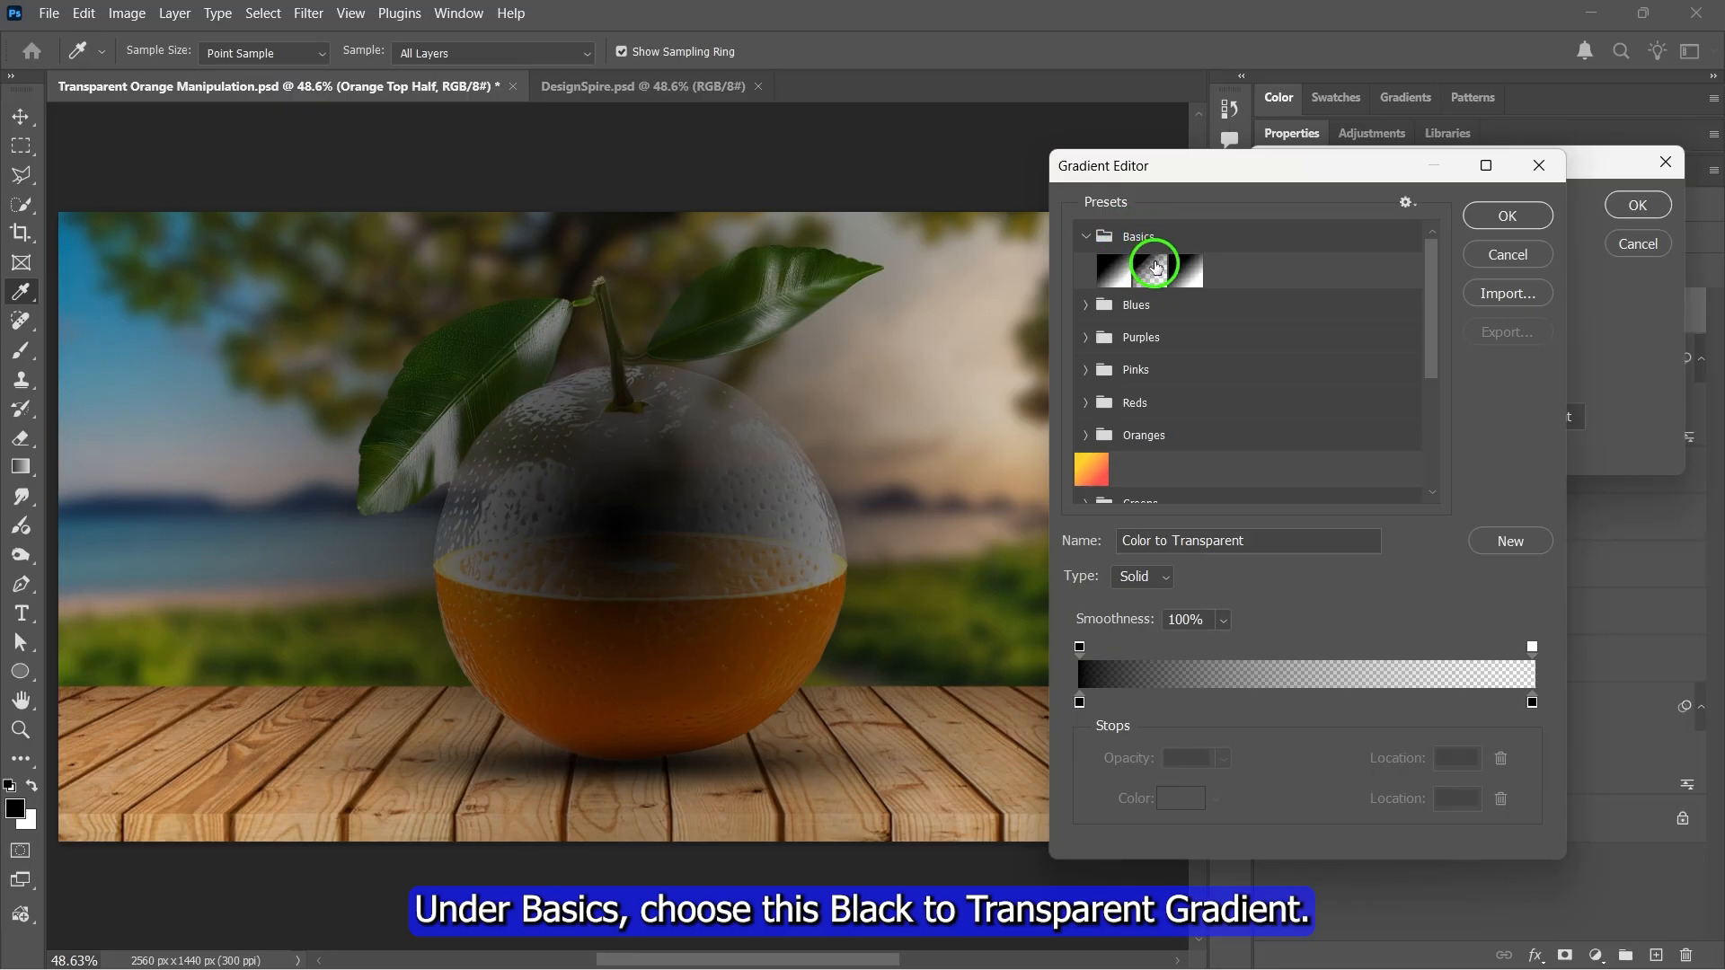
{"action": "left_click", "coordinate": [1153, 265]}
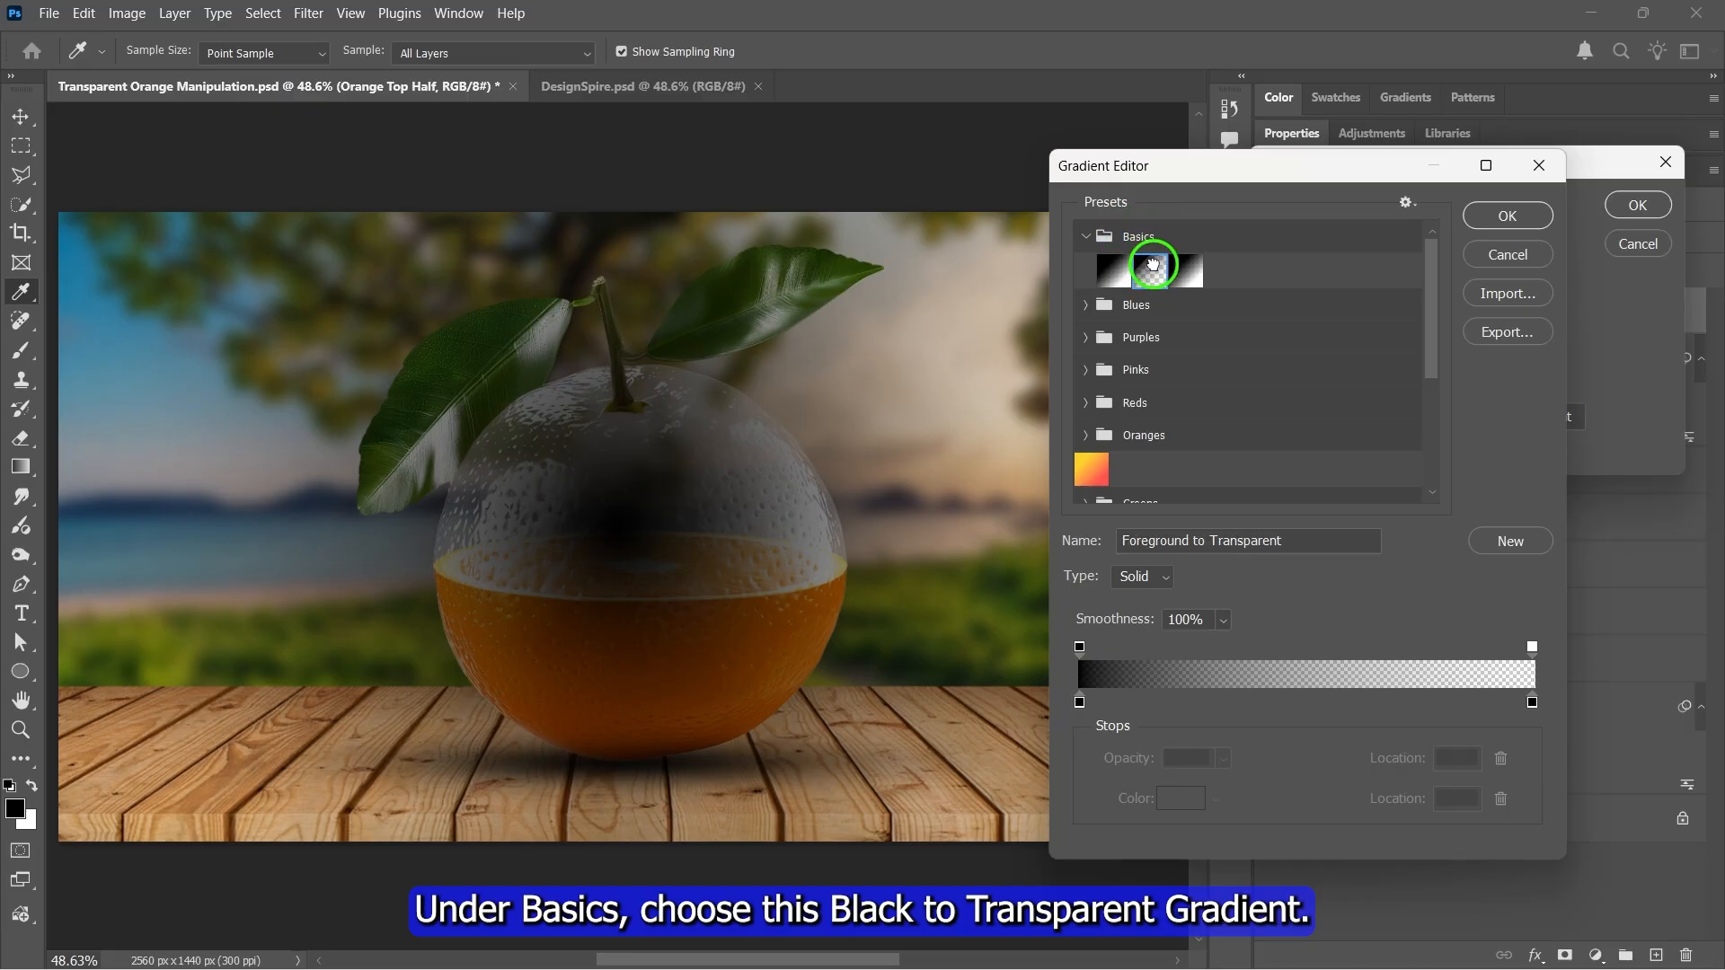
{"action": "double_click", "coordinate": [1080, 703]}
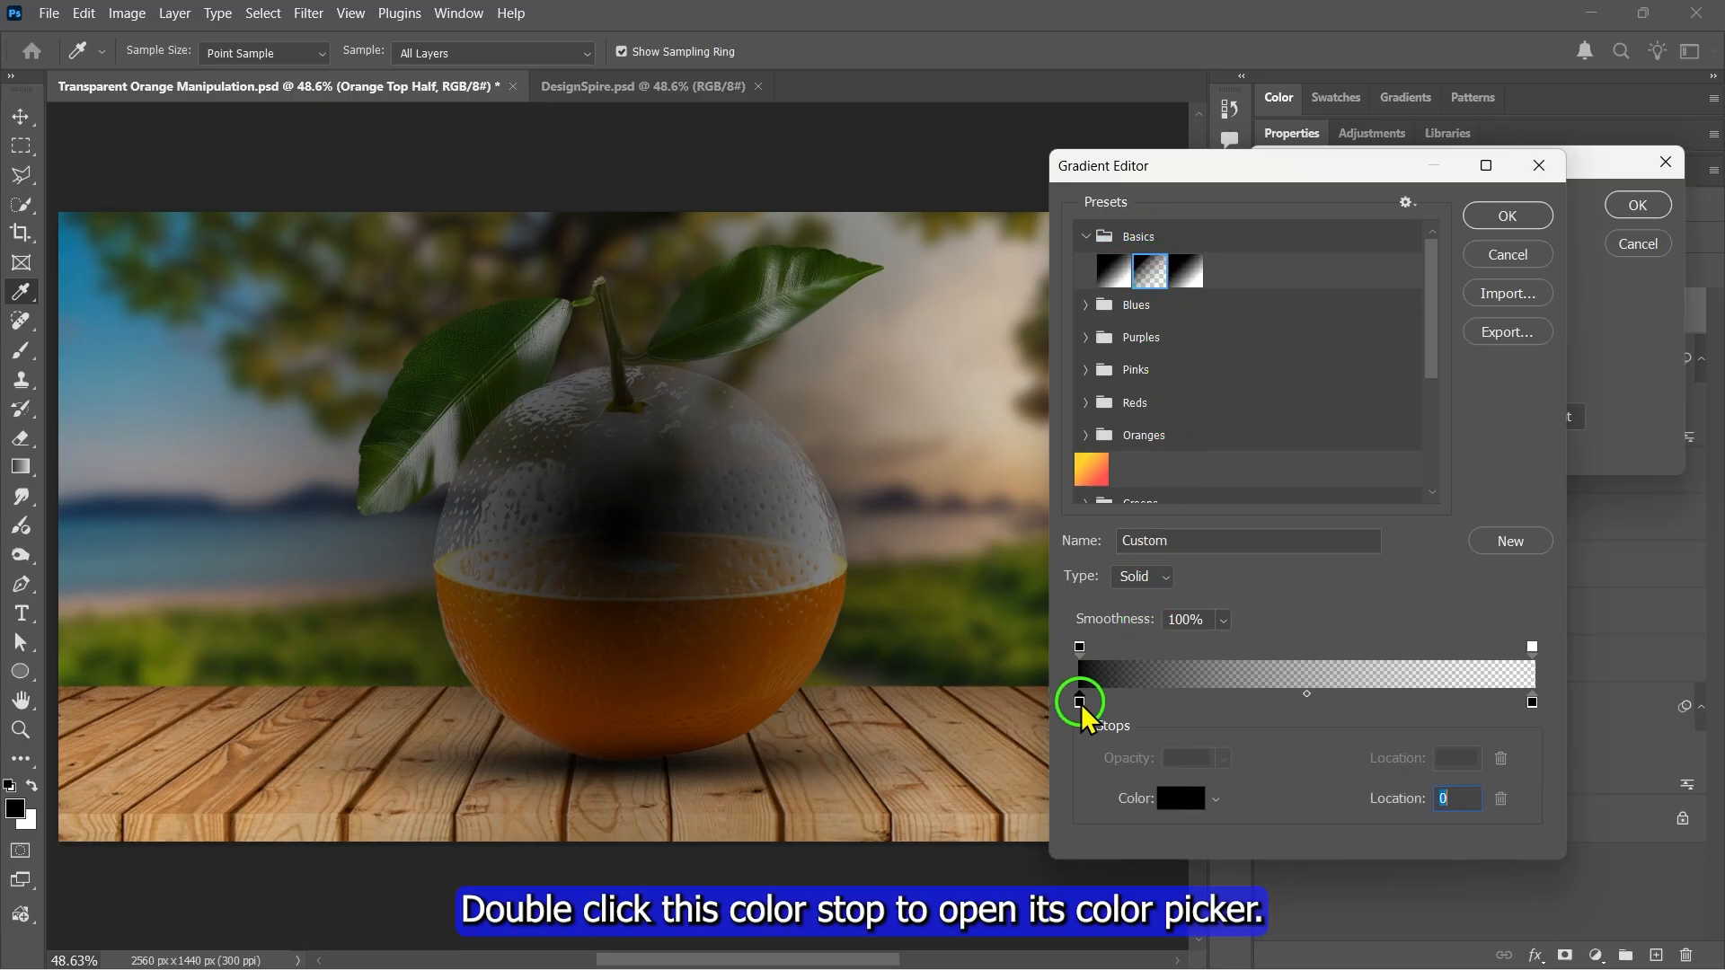
{"action": "left_click_drag", "start_coordinate": [1033, 205], "coordinate": [1033, 169]}
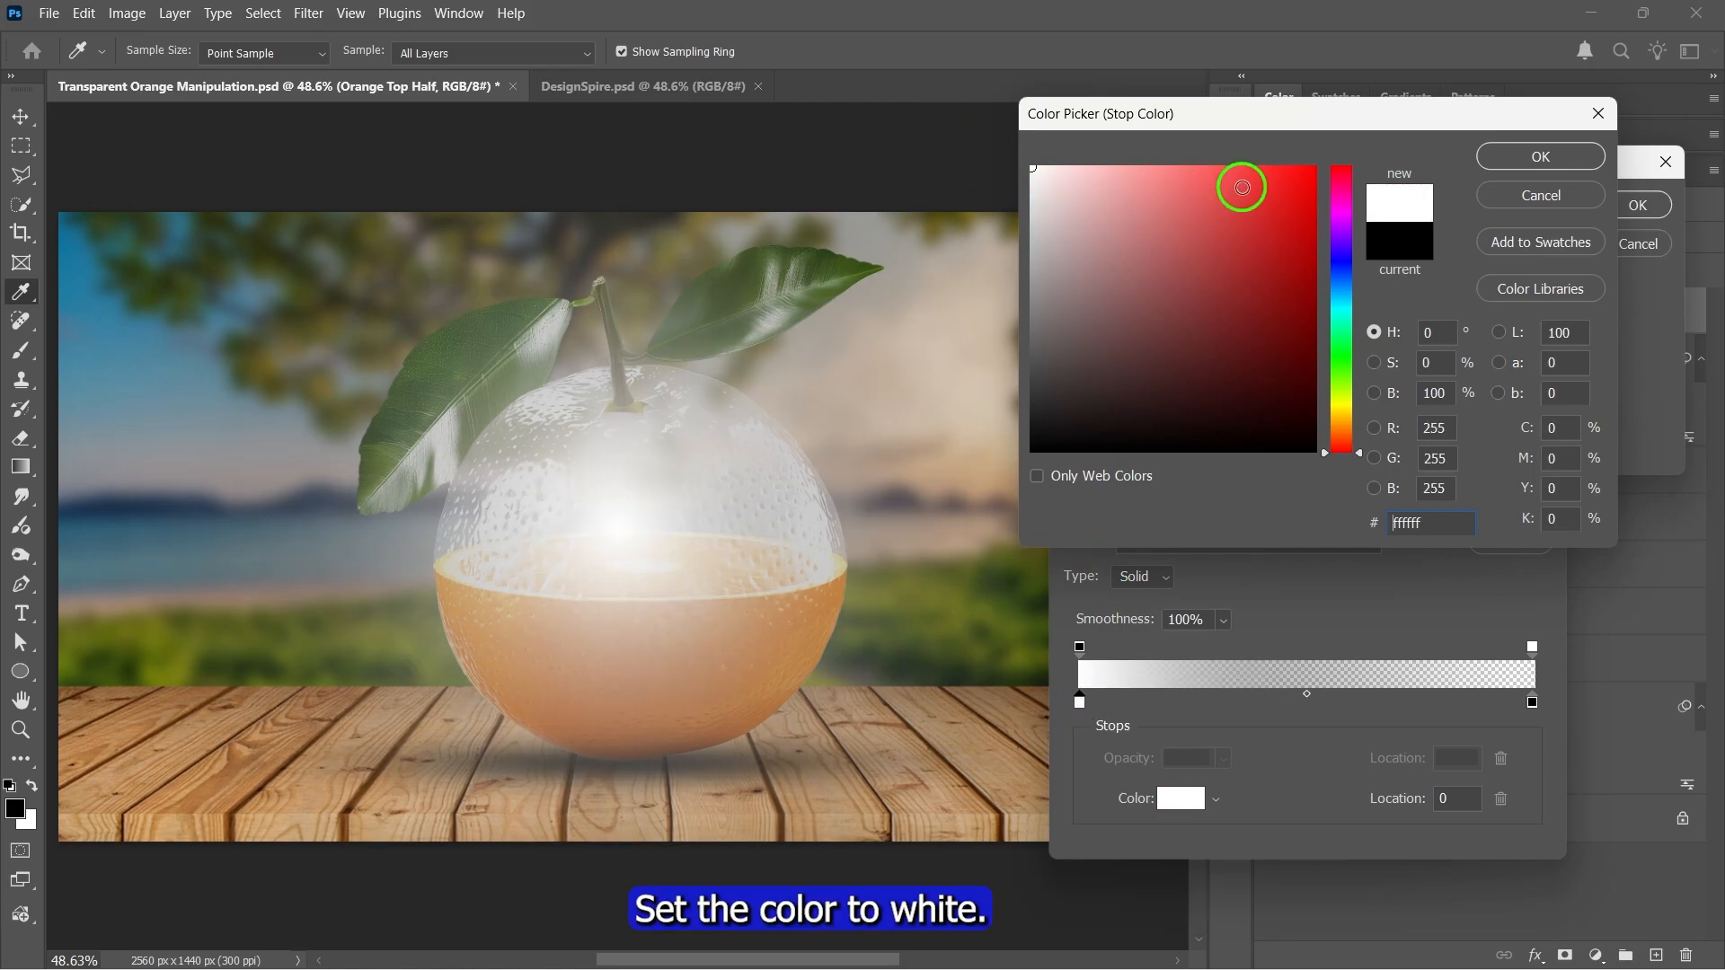
{"action": "left_click", "coordinate": [1527, 158]}
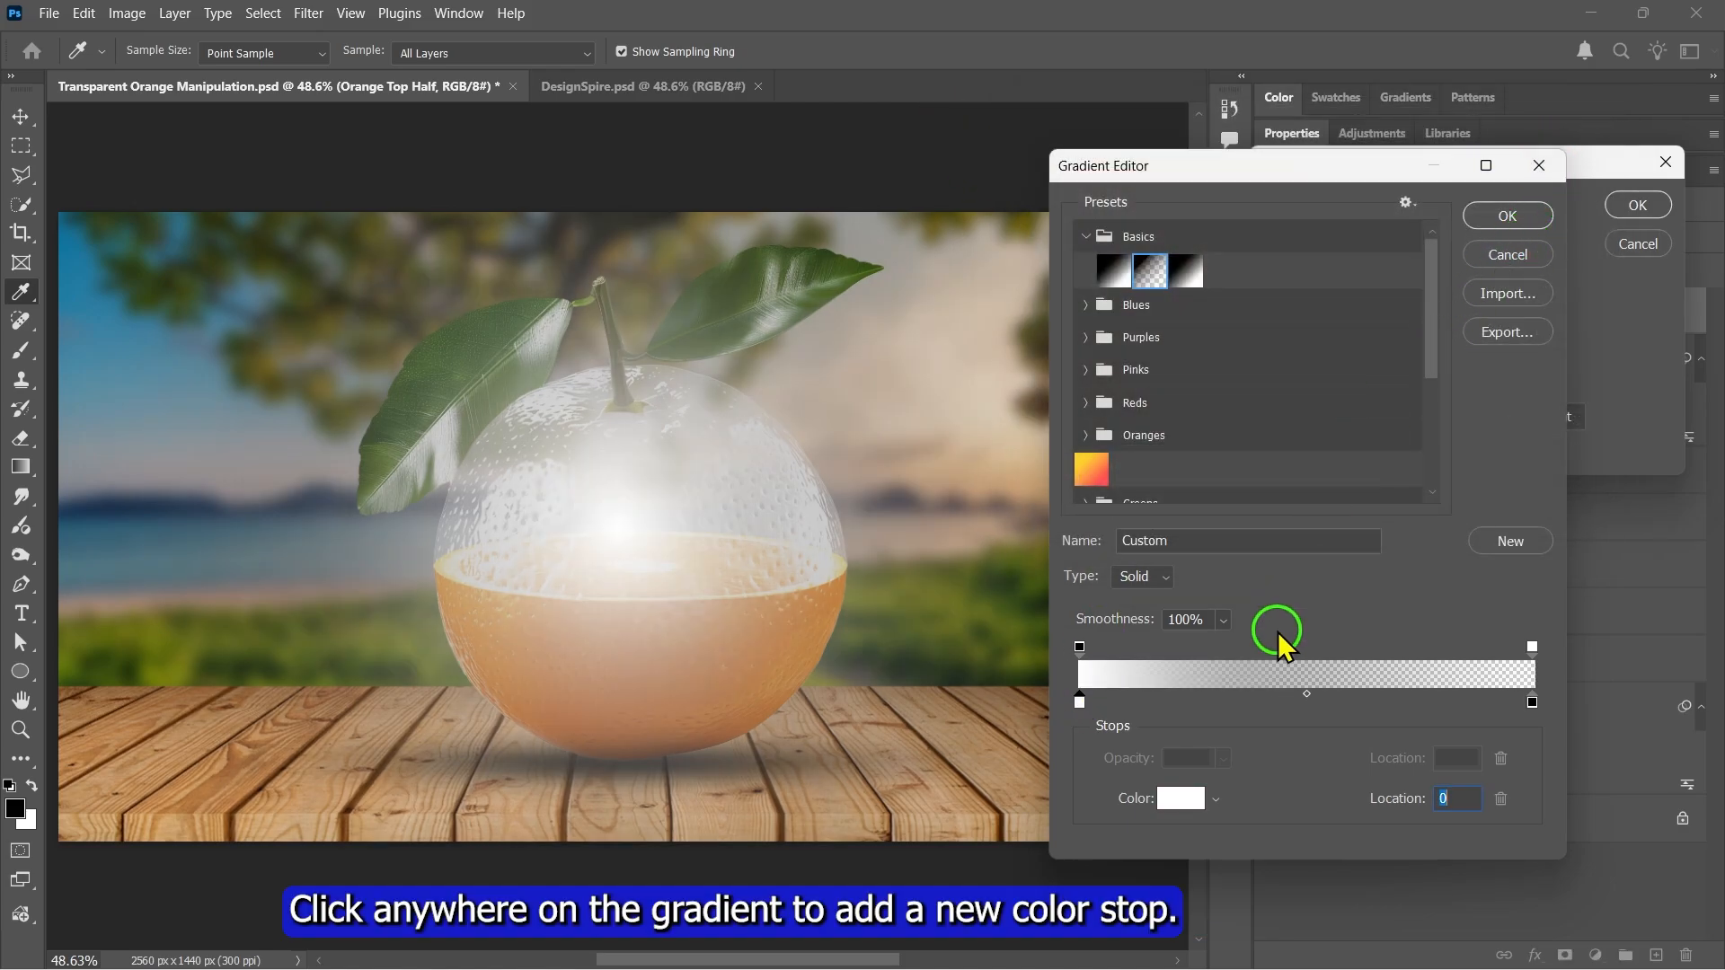
Add a bright yellow (ffcc00) color stop to the gradient at location 37 and accept the edited gradient.
{"action": "left_click", "coordinate": [1210, 706]}
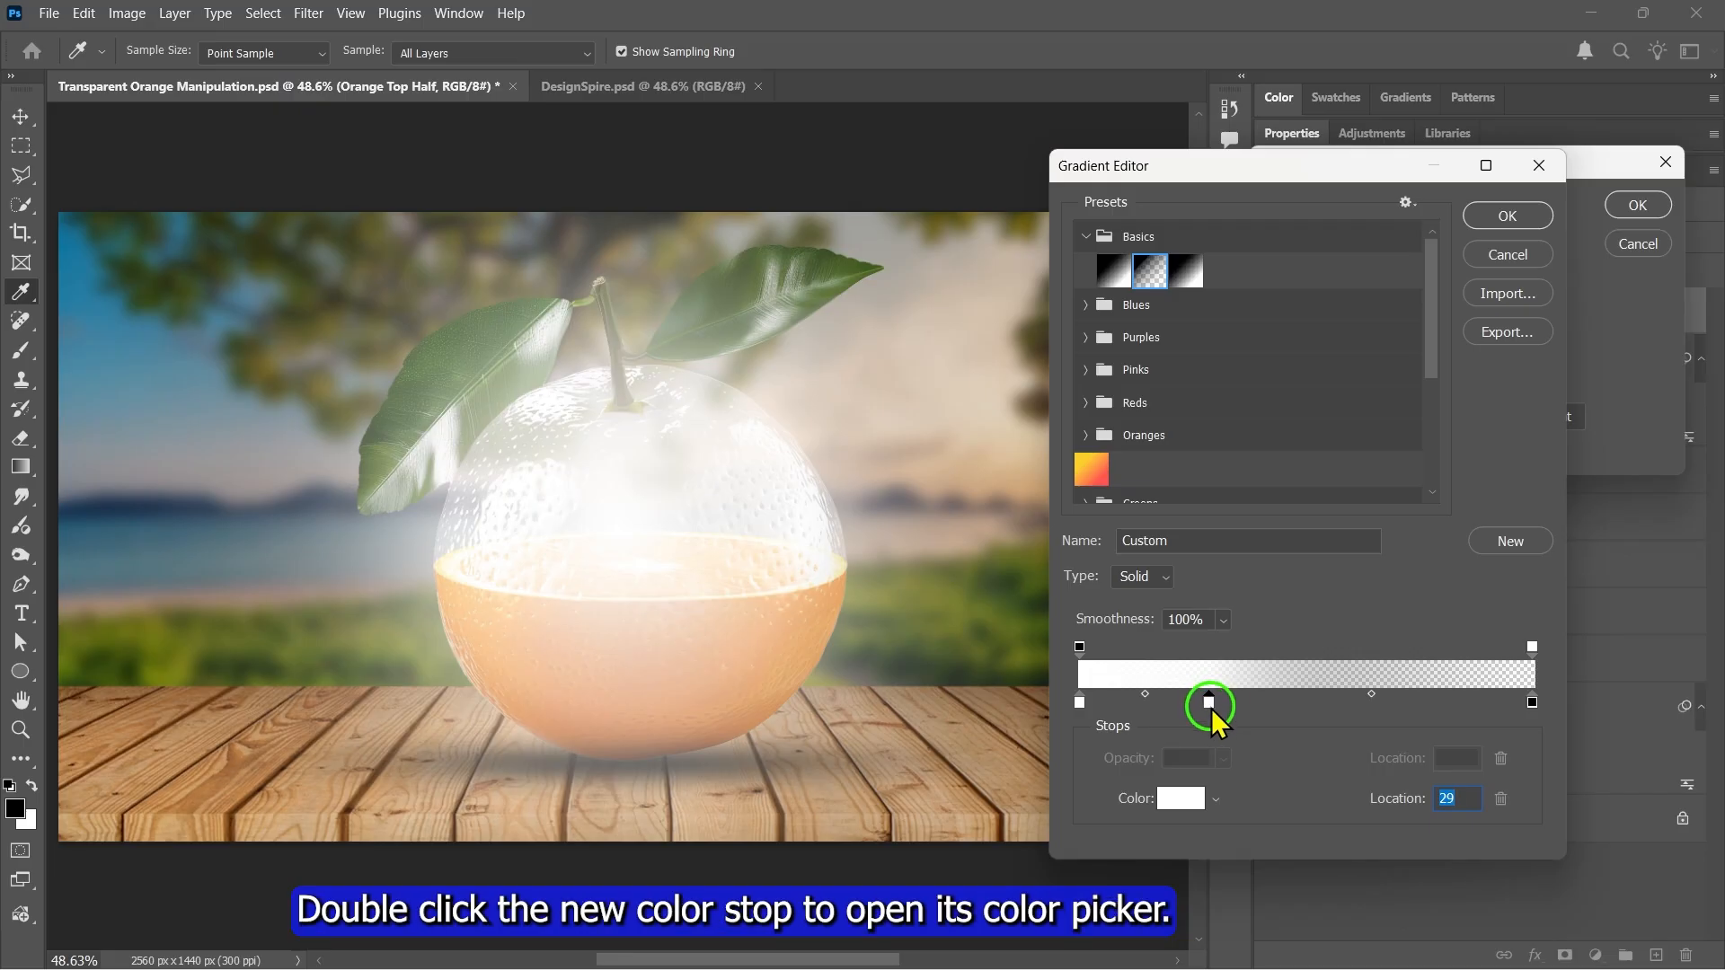
{"action": "double_click", "coordinate": [1211, 707]}
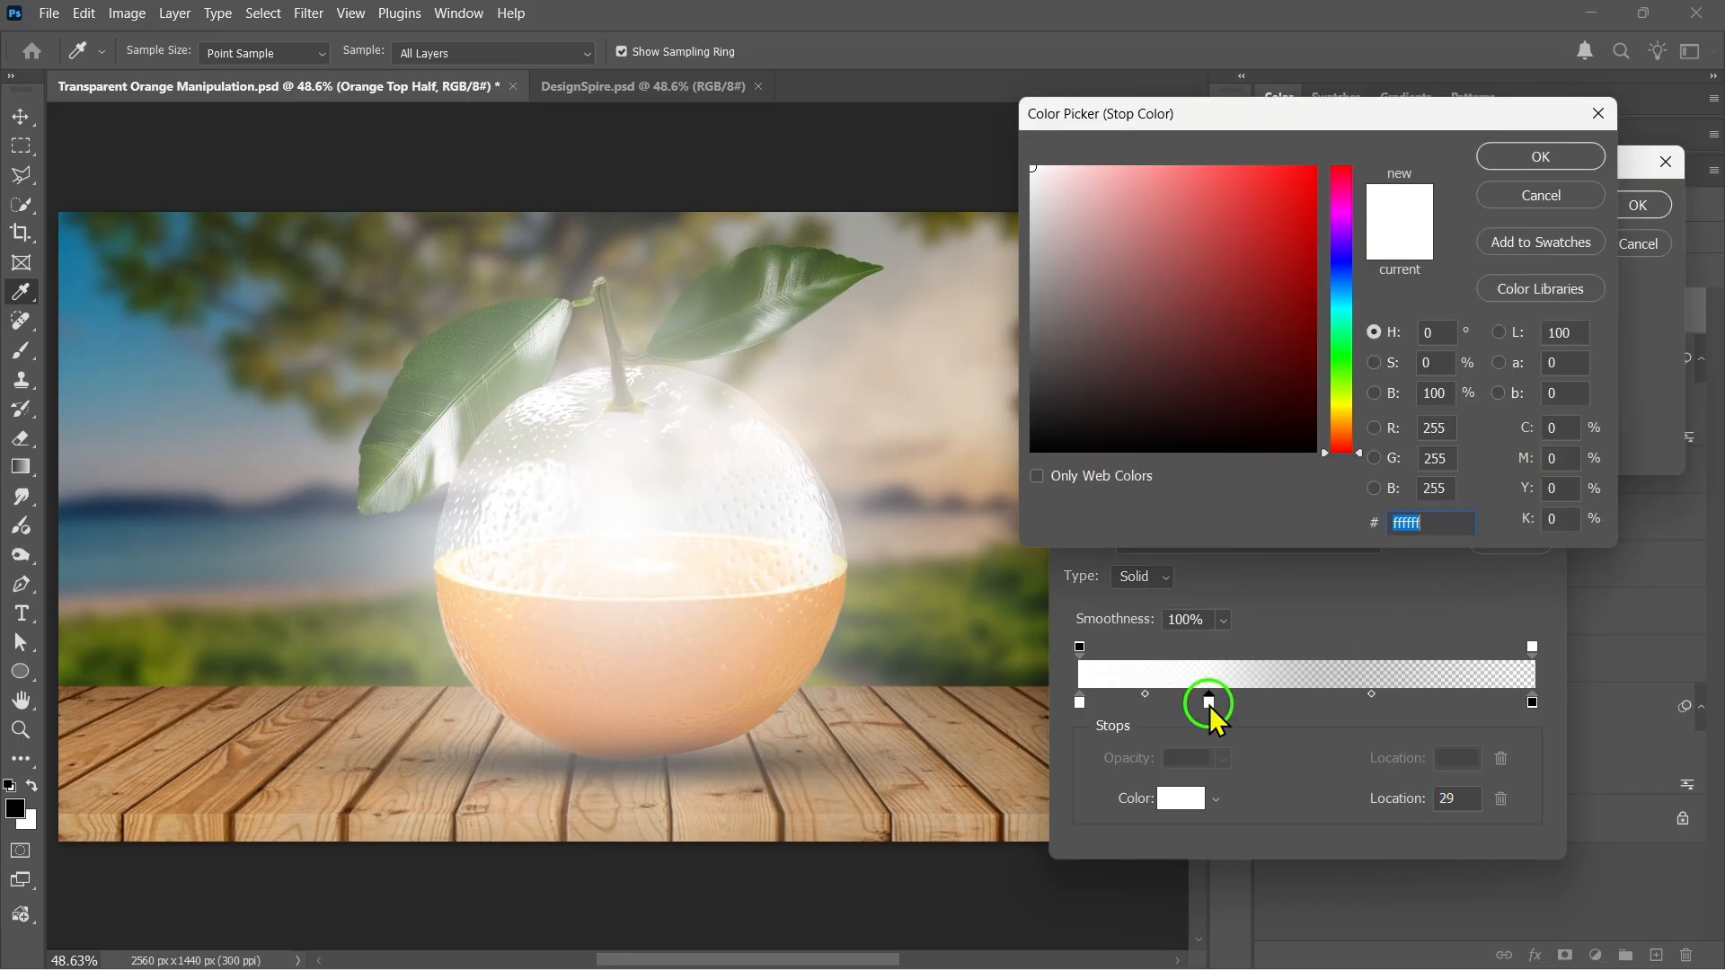
{"action": "left_click", "coordinate": [1338, 418]}
{"action": "left_click", "coordinate": [1316, 168]}
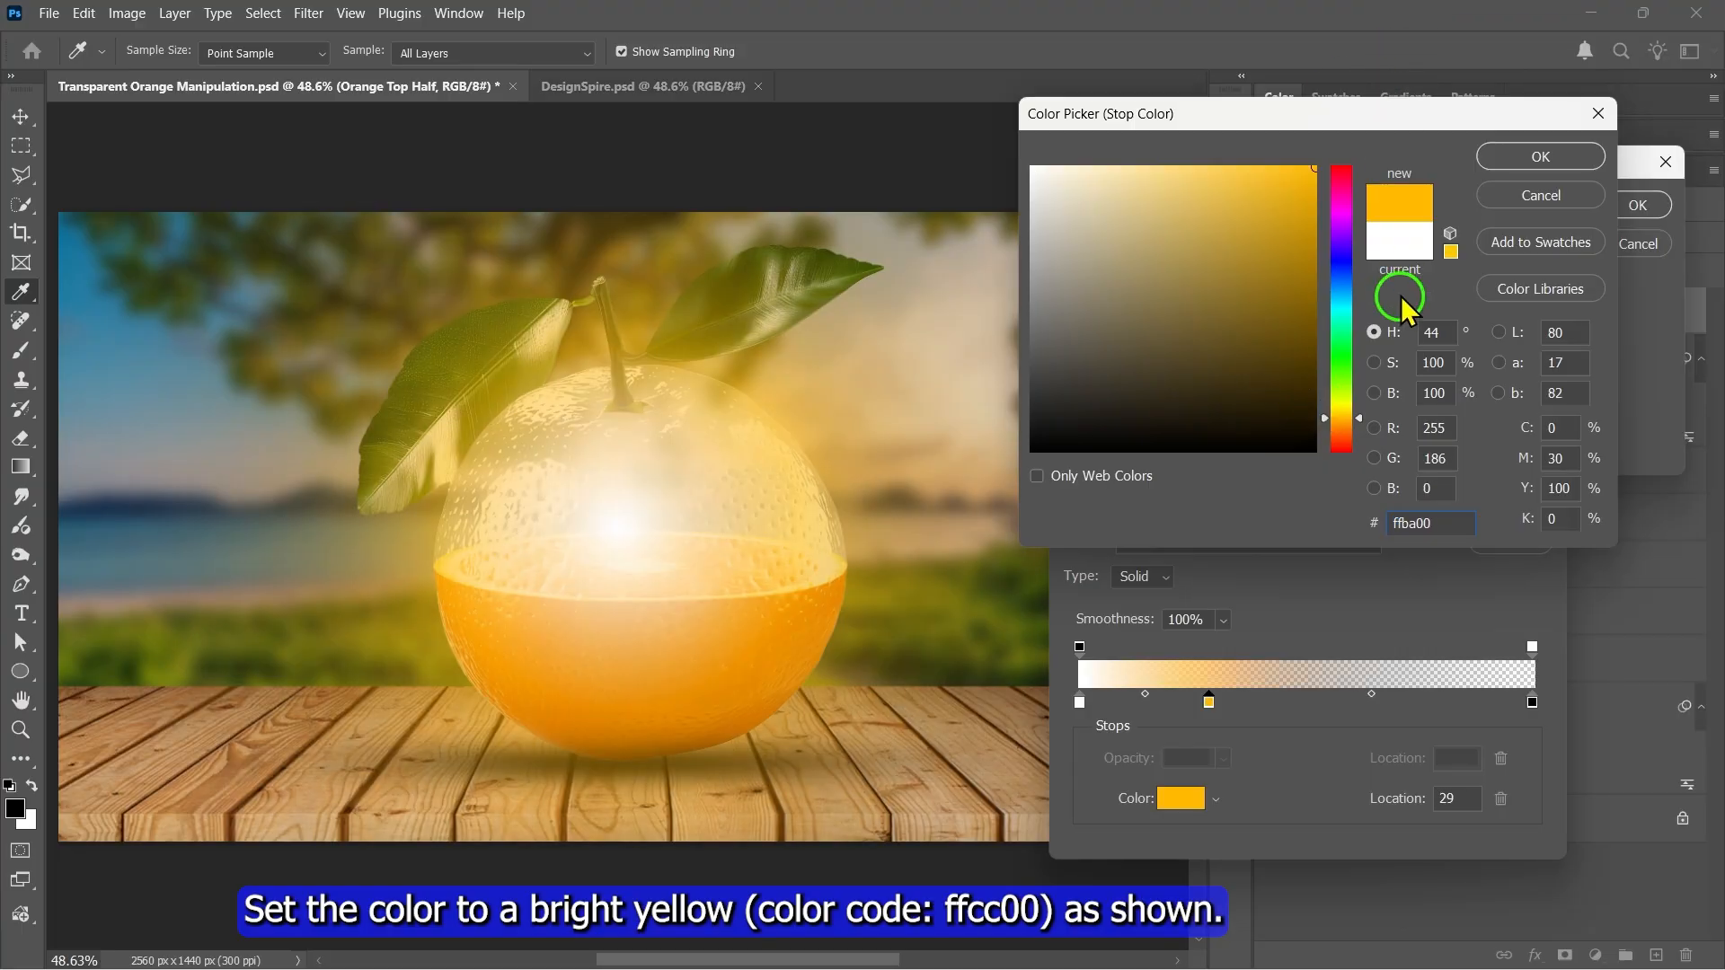
{"action": "mouse_move", "coordinate": [1348, 415]}
{"action": "left_mouse_down"}
{"action": "mouse_move", "coordinate": [1348, 401]}
{"action": "mouse_move", "coordinate": [1347, 416]}
{"action": "mouse_move", "coordinate": [1398, 412]}
{"action": "mouse_move", "coordinate": [1382, 416]}
{"action": "left_mouse_up"}
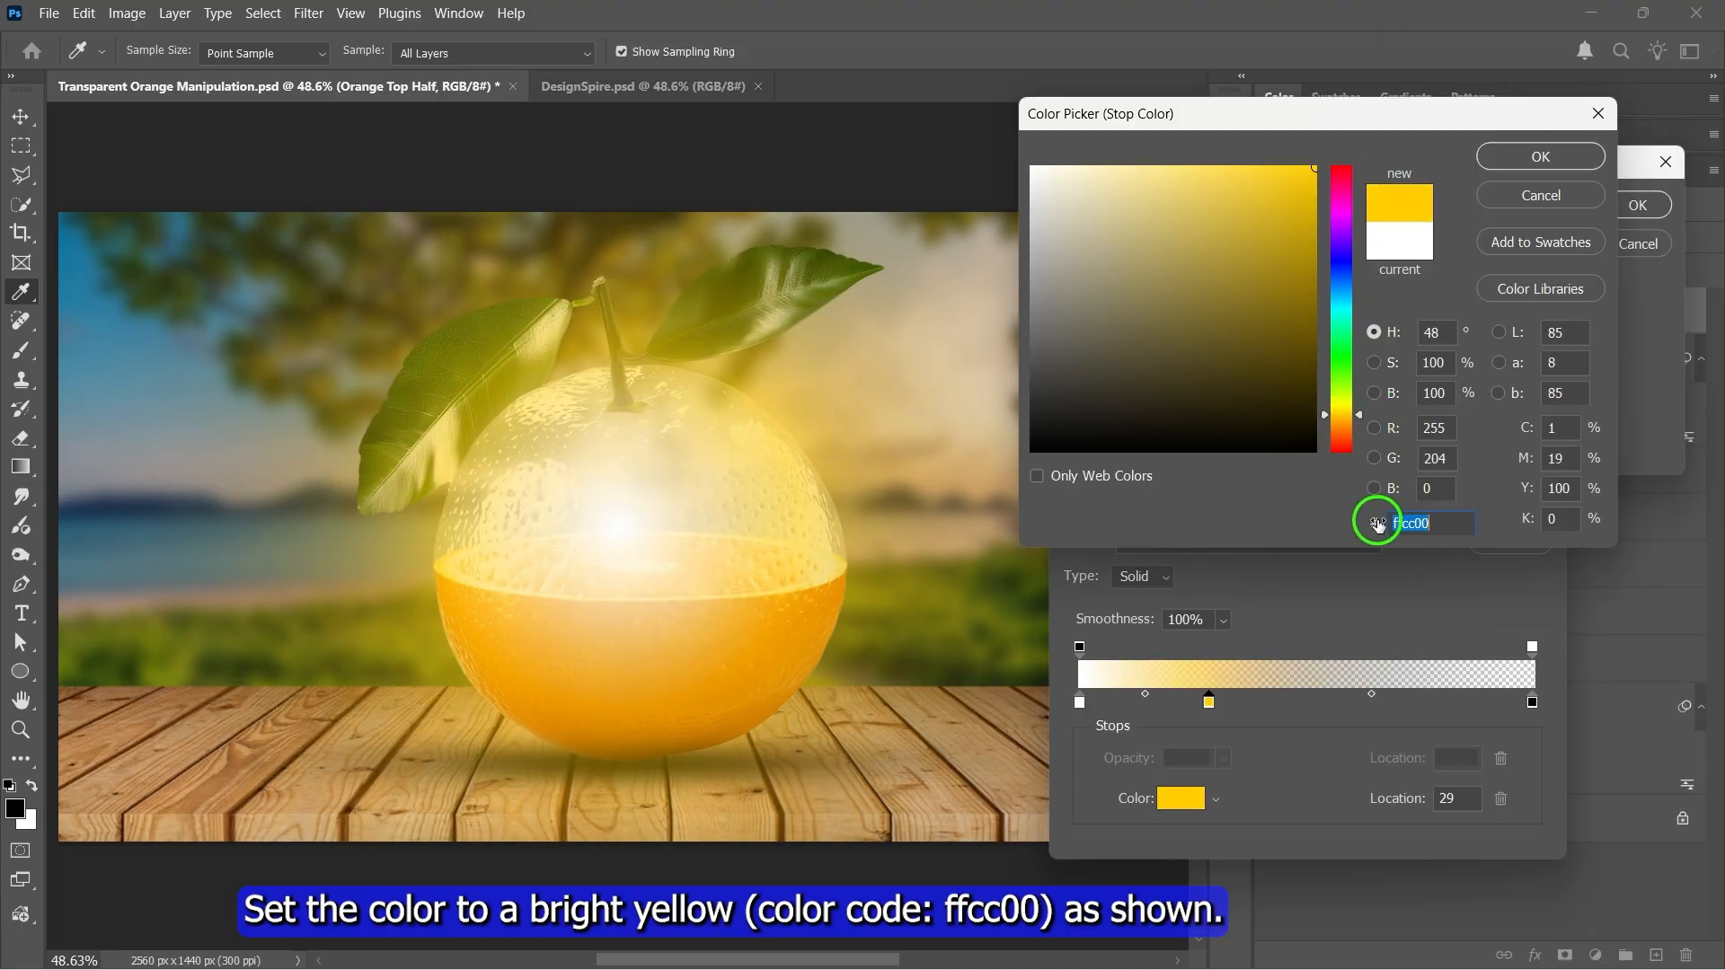
{"action": "left_click", "coordinate": [1536, 156]}
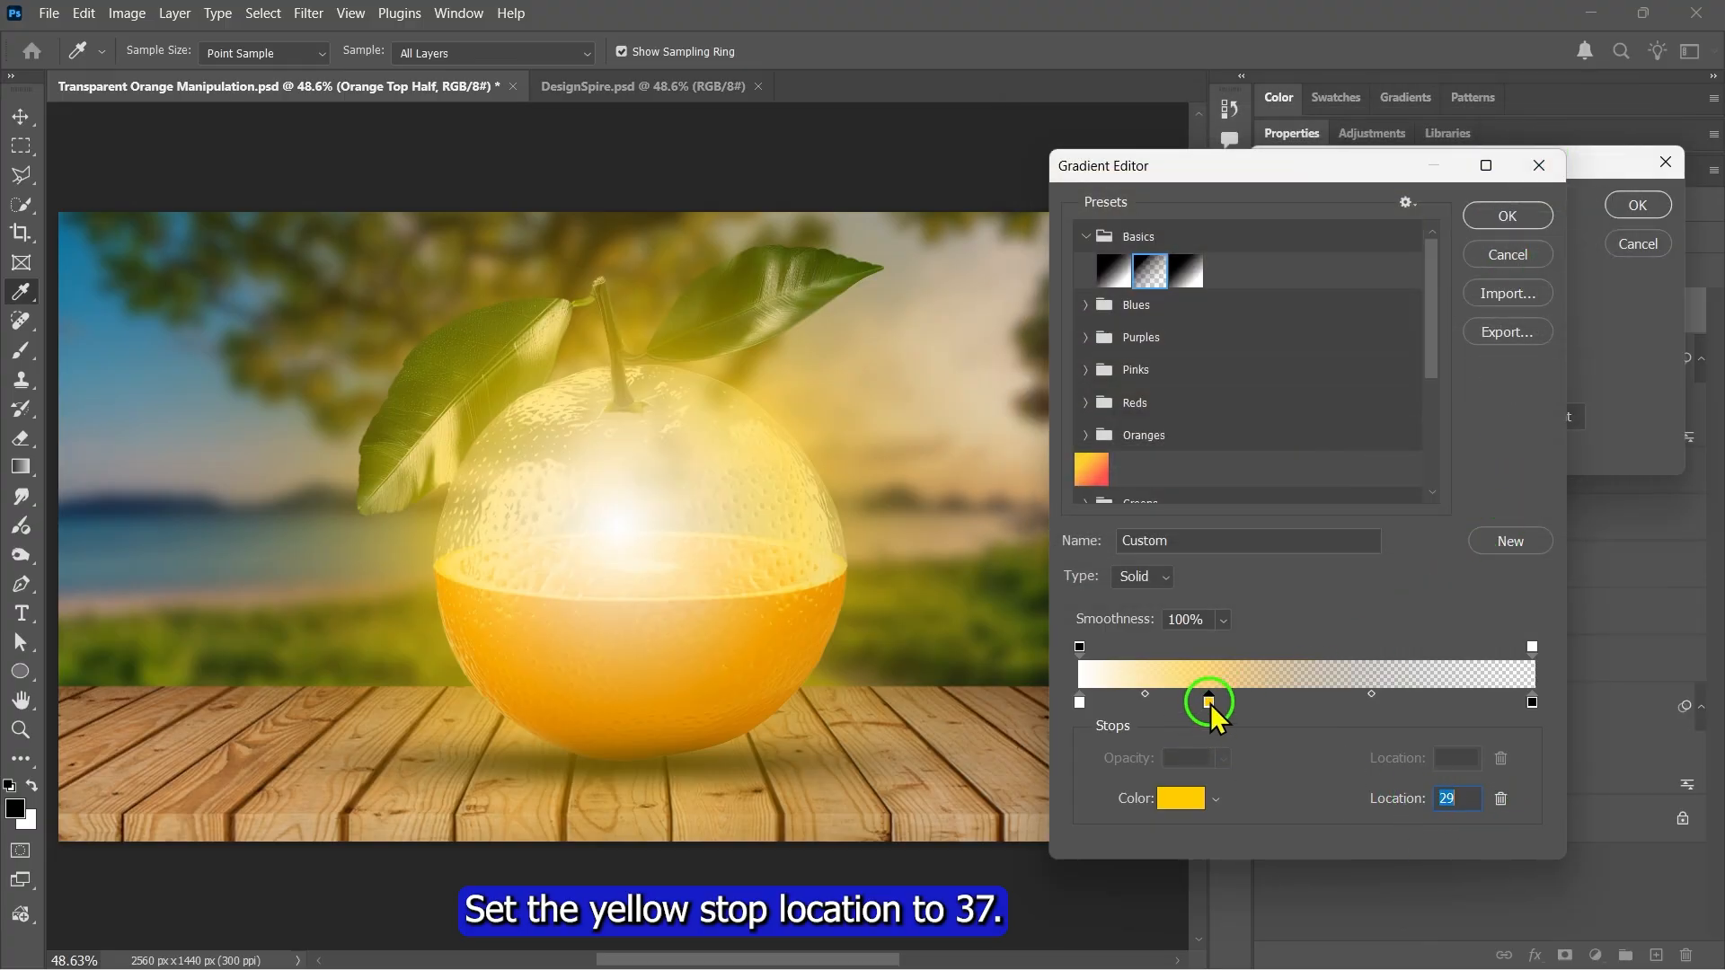
{"action": "left_click_drag", "start_coordinate": [1210, 703], "coordinate": [1251, 705]}
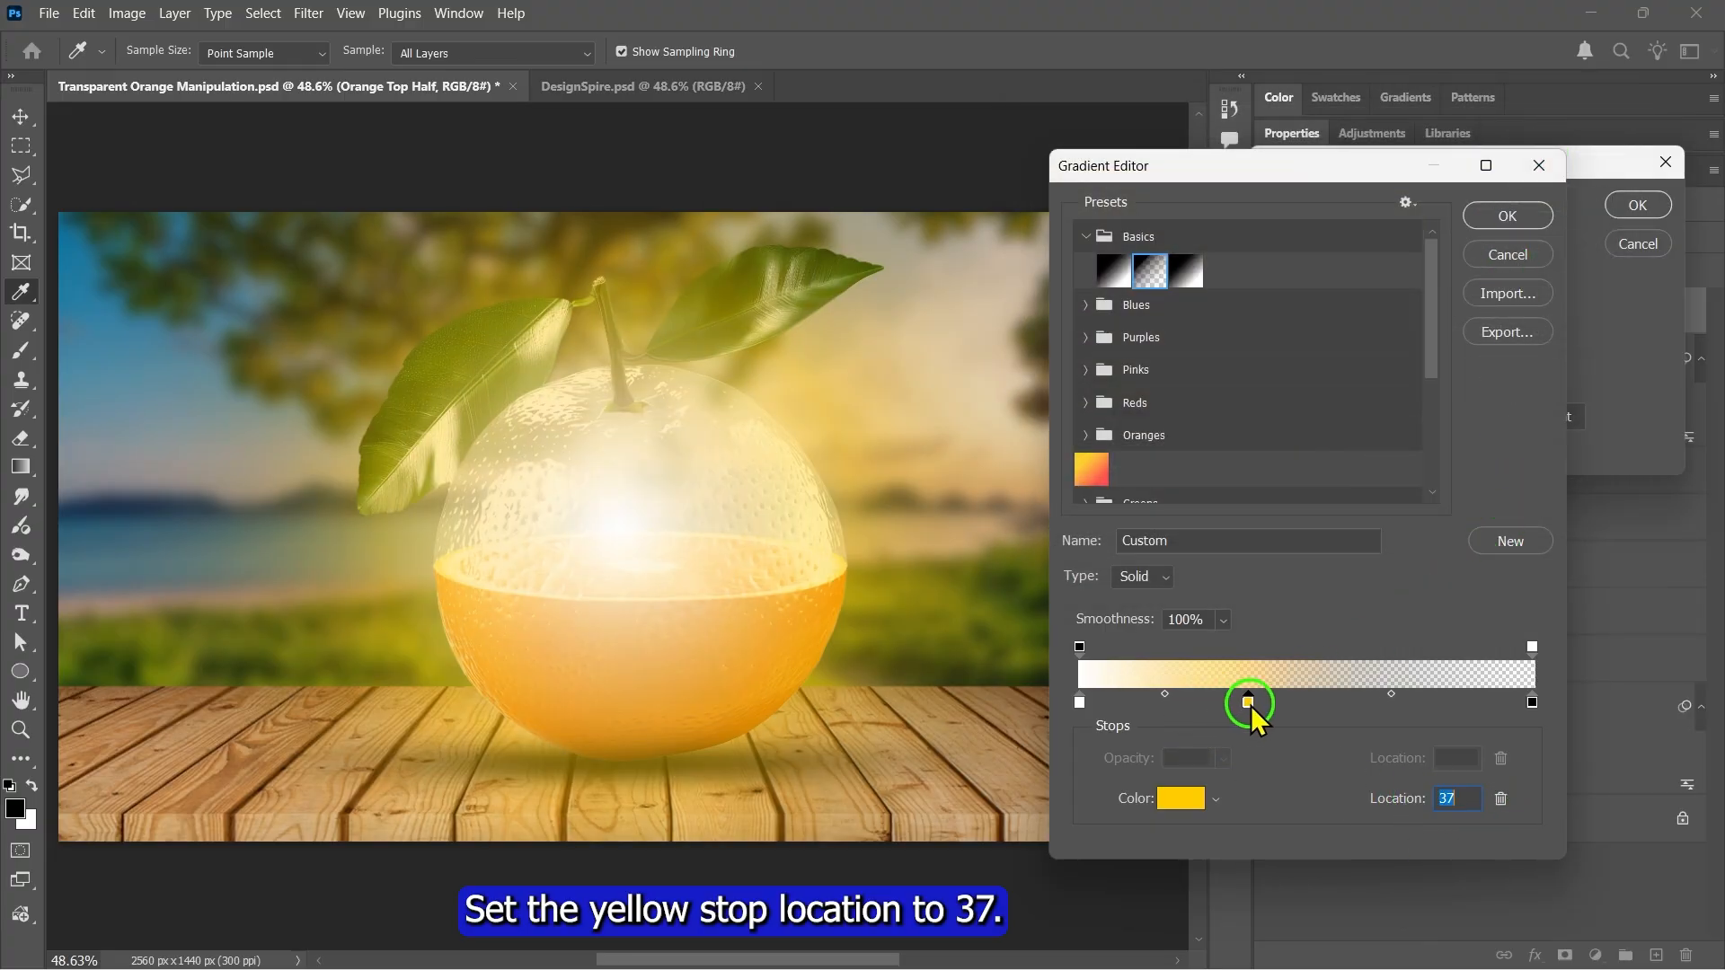
{"action": "left_click", "coordinate": [1497, 214]}
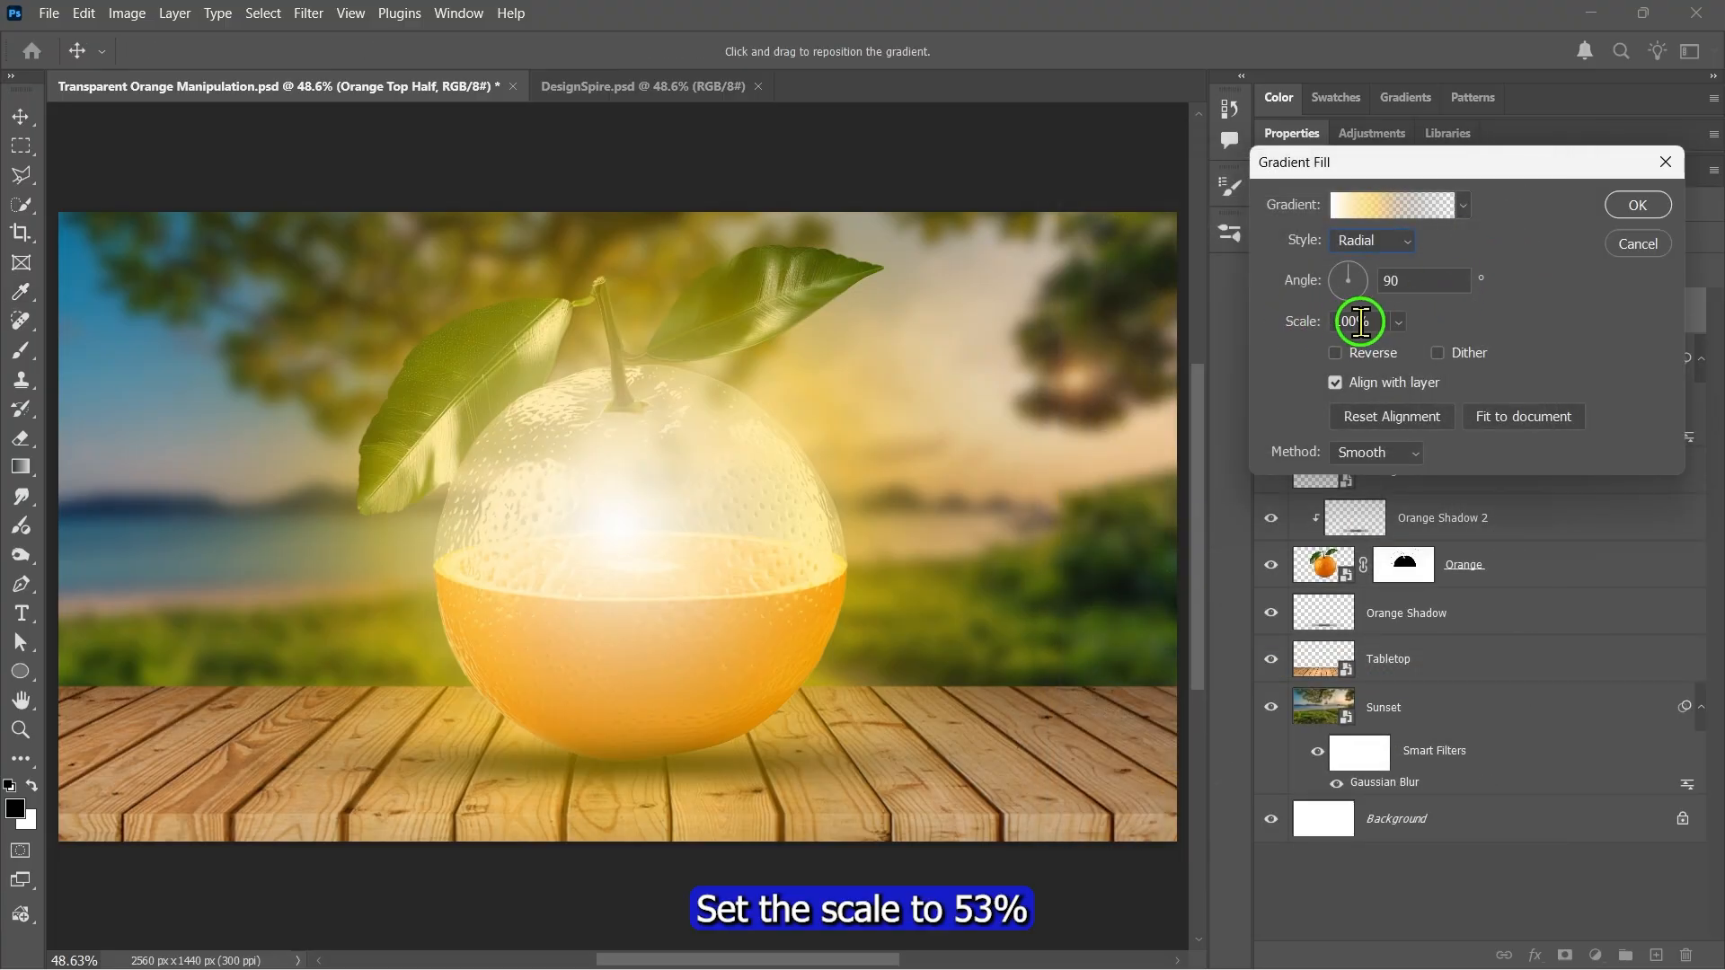
Set the radial gradient fill's scale to 53% and accept the fill settings.
{"action": "left_click", "coordinate": [1398, 322]}
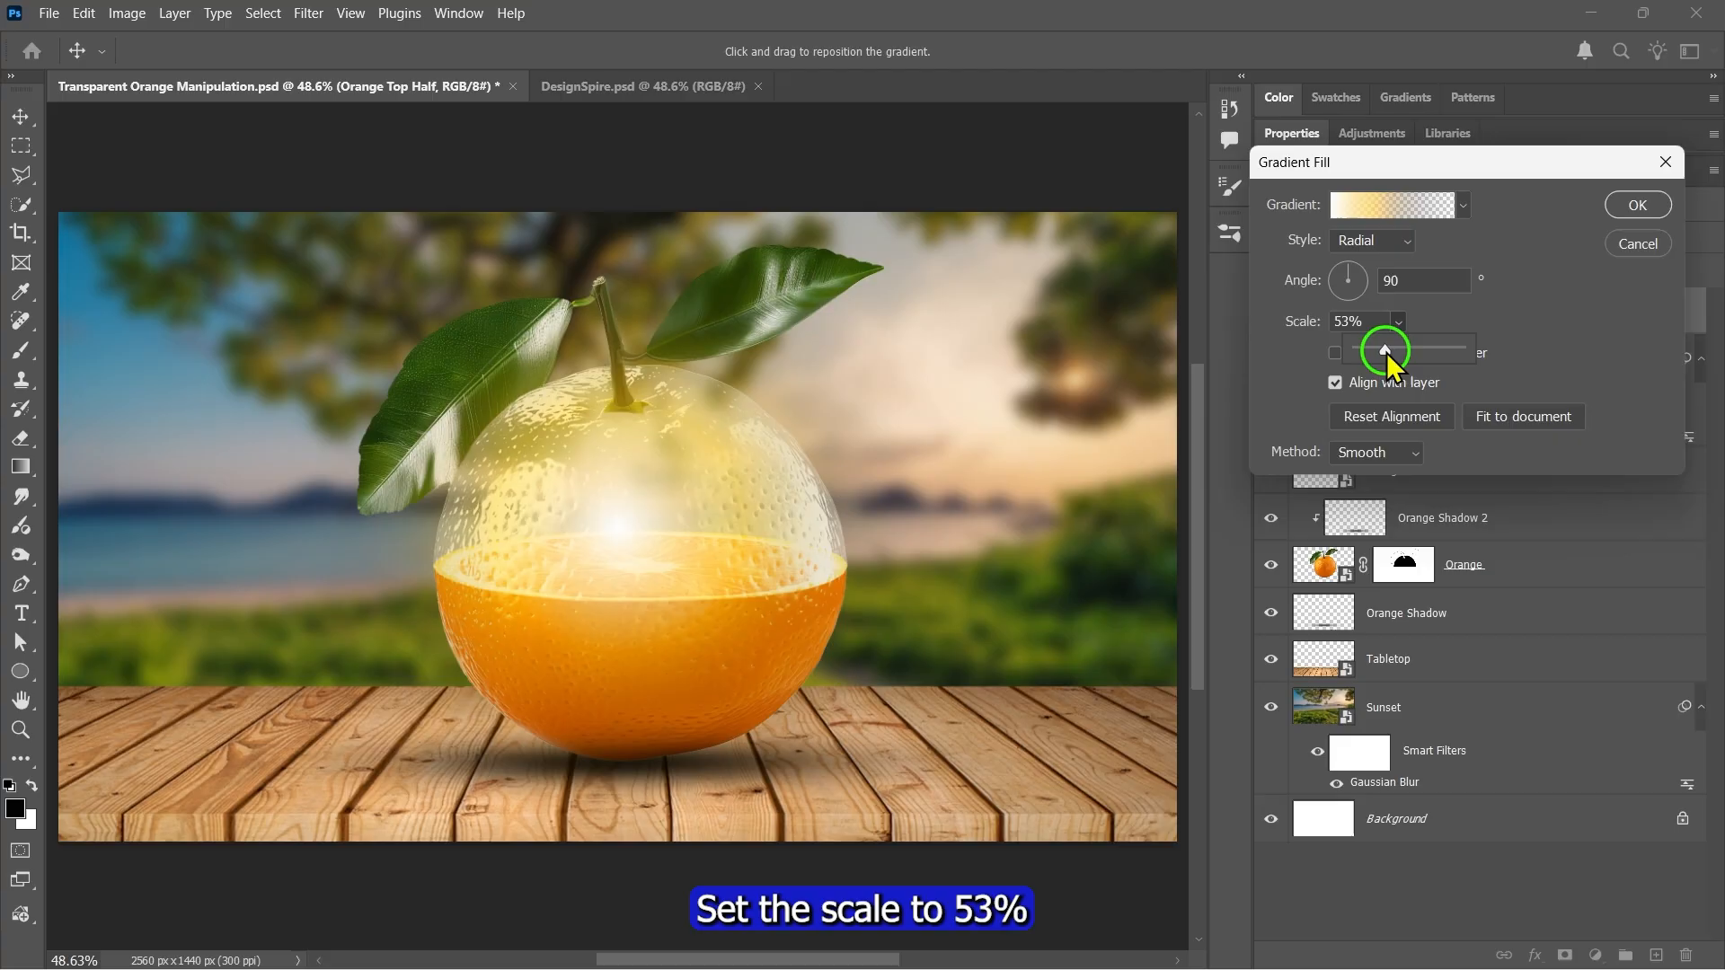
{"action": "left_click", "coordinate": [1398, 322]}
{"action": "left_click", "coordinate": [1637, 206]}
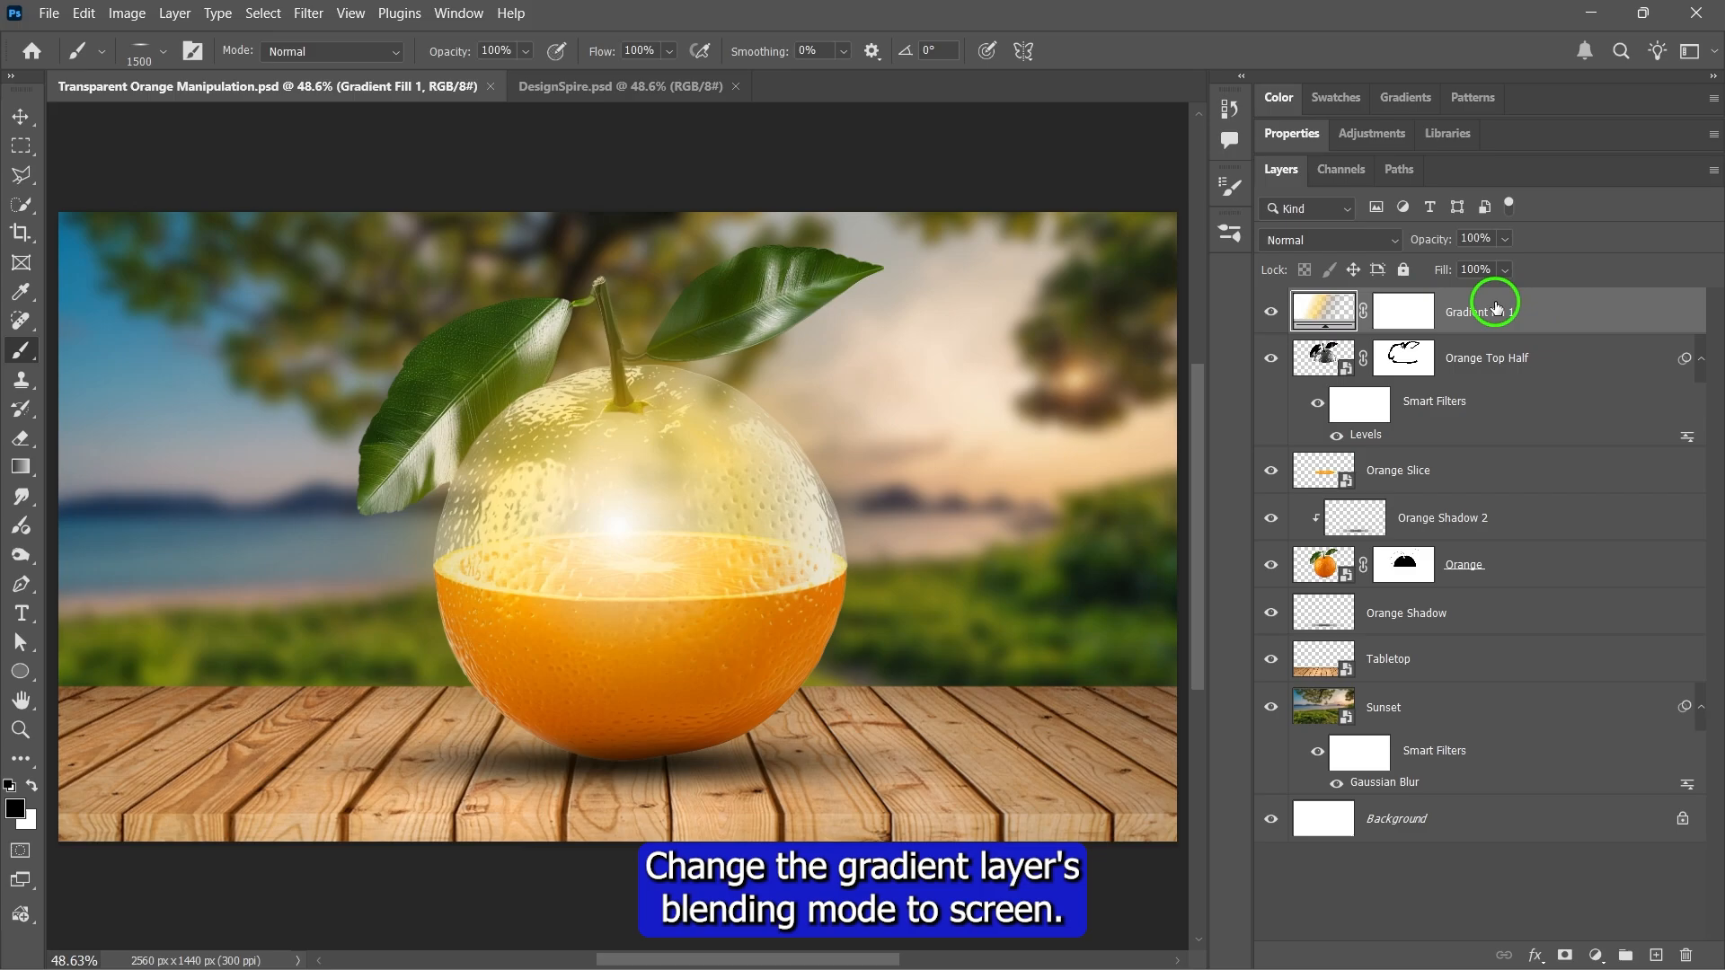
Set the Gradient Fill 1 layer's blending mode to Screen and convert the layer to a Smart Object.
{"action": "left_click", "coordinate": [1329, 240]}
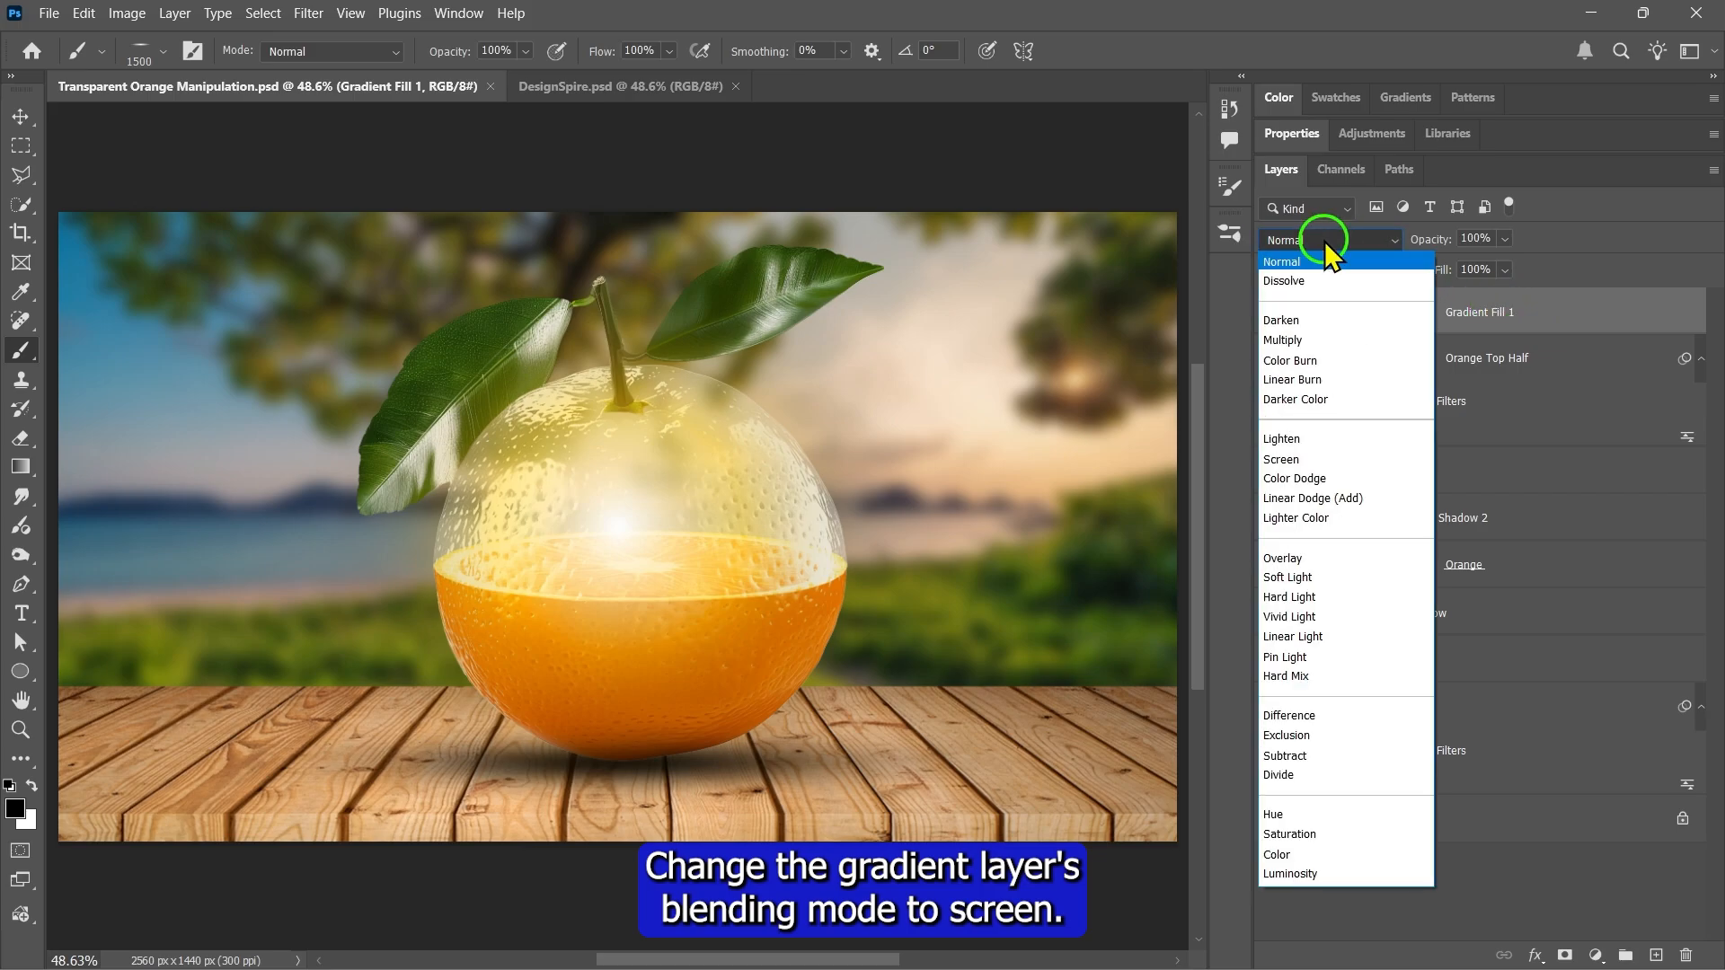
{"action": "left_click", "coordinate": [1290, 460]}
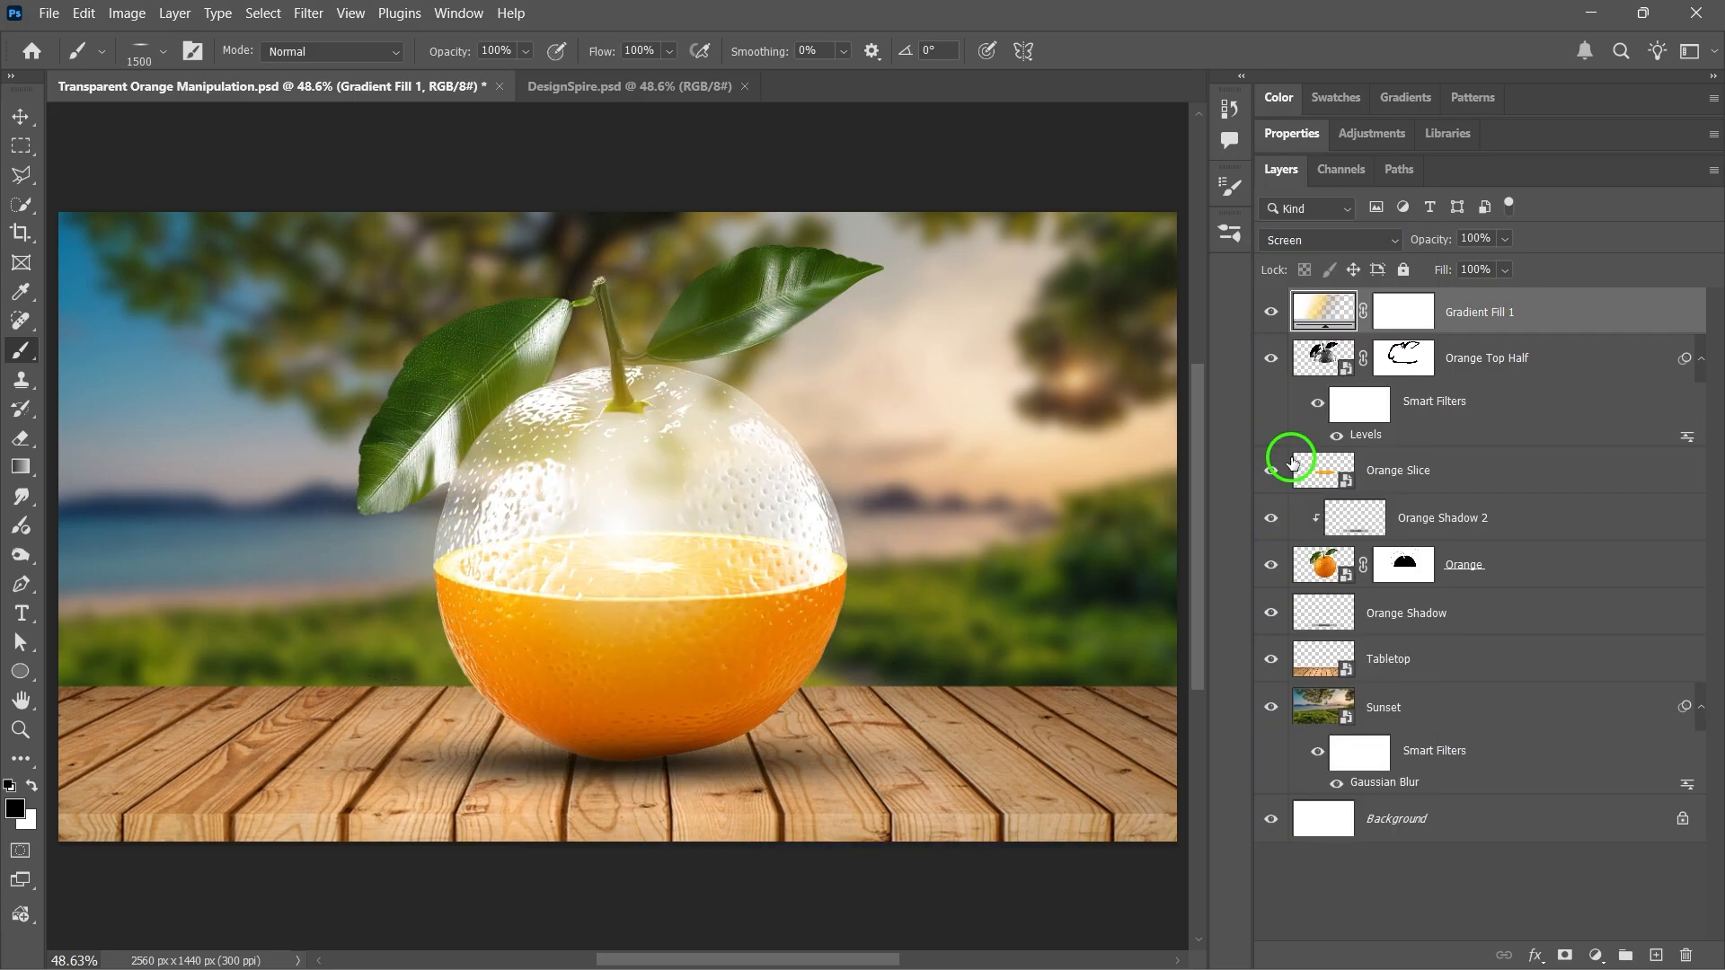
{"action": "right_click", "coordinate": [1464, 315]}
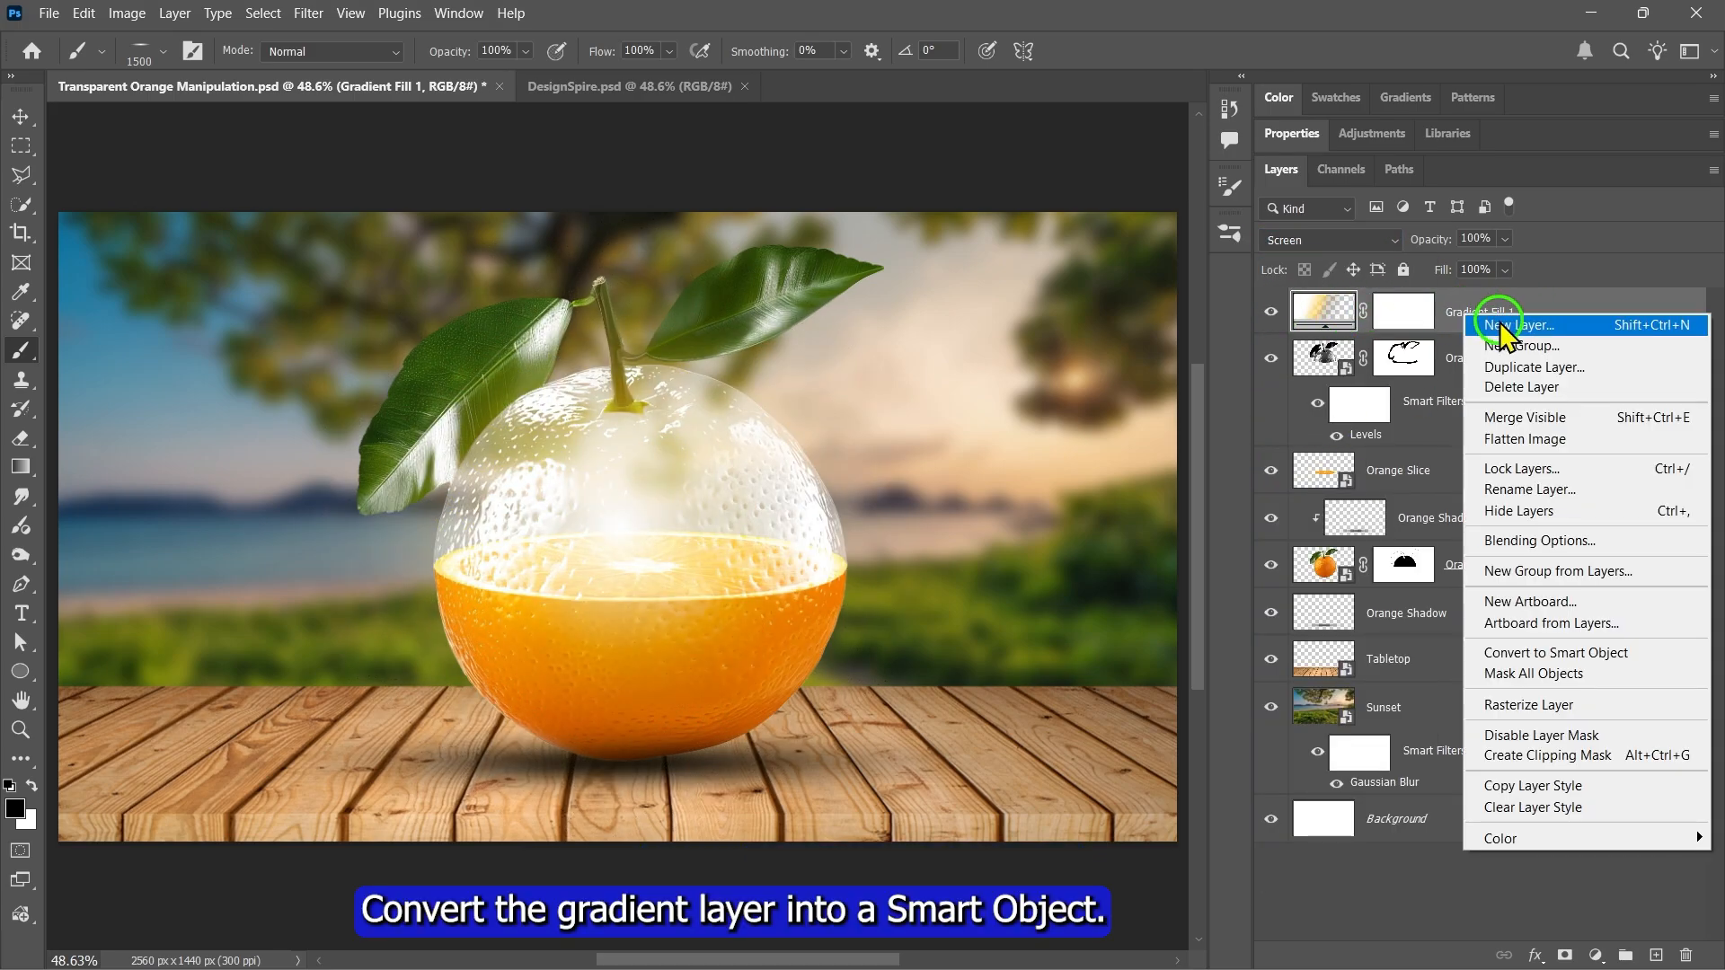
{"action": "left_click", "coordinate": [1552, 656]}
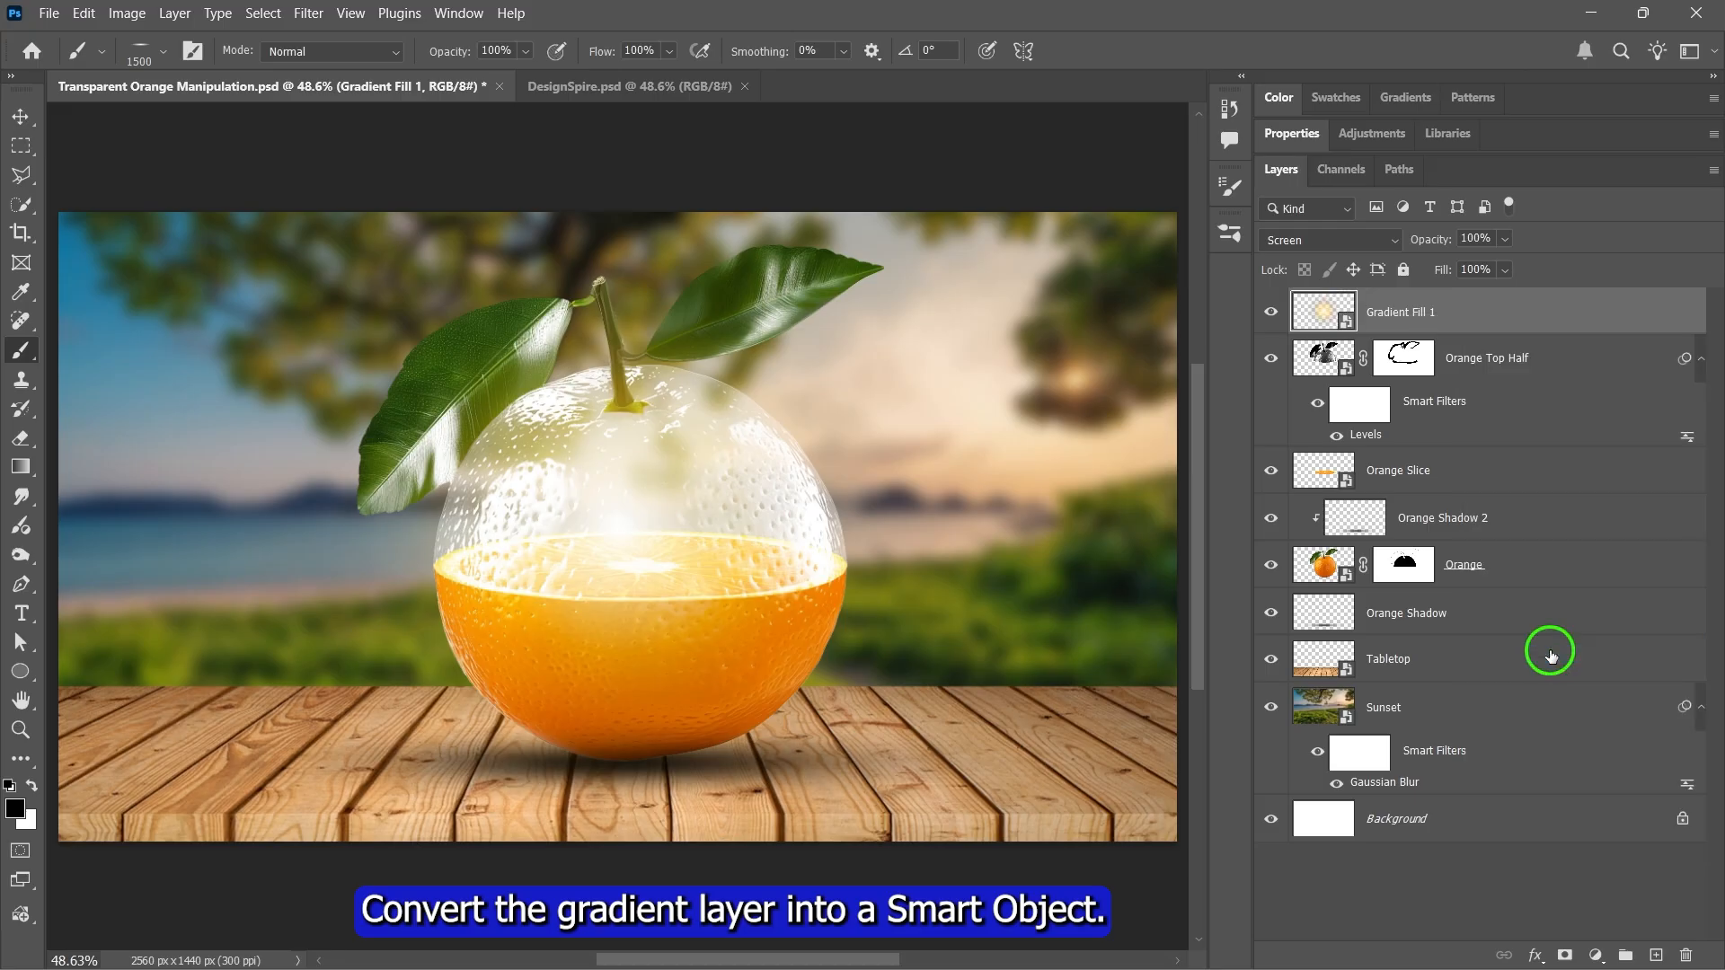
Move the gradient glow onto the bright sunset sky to the right of the orange's leaves and deselect all layers.
{"action": "left_click", "coordinate": [34, 122]}
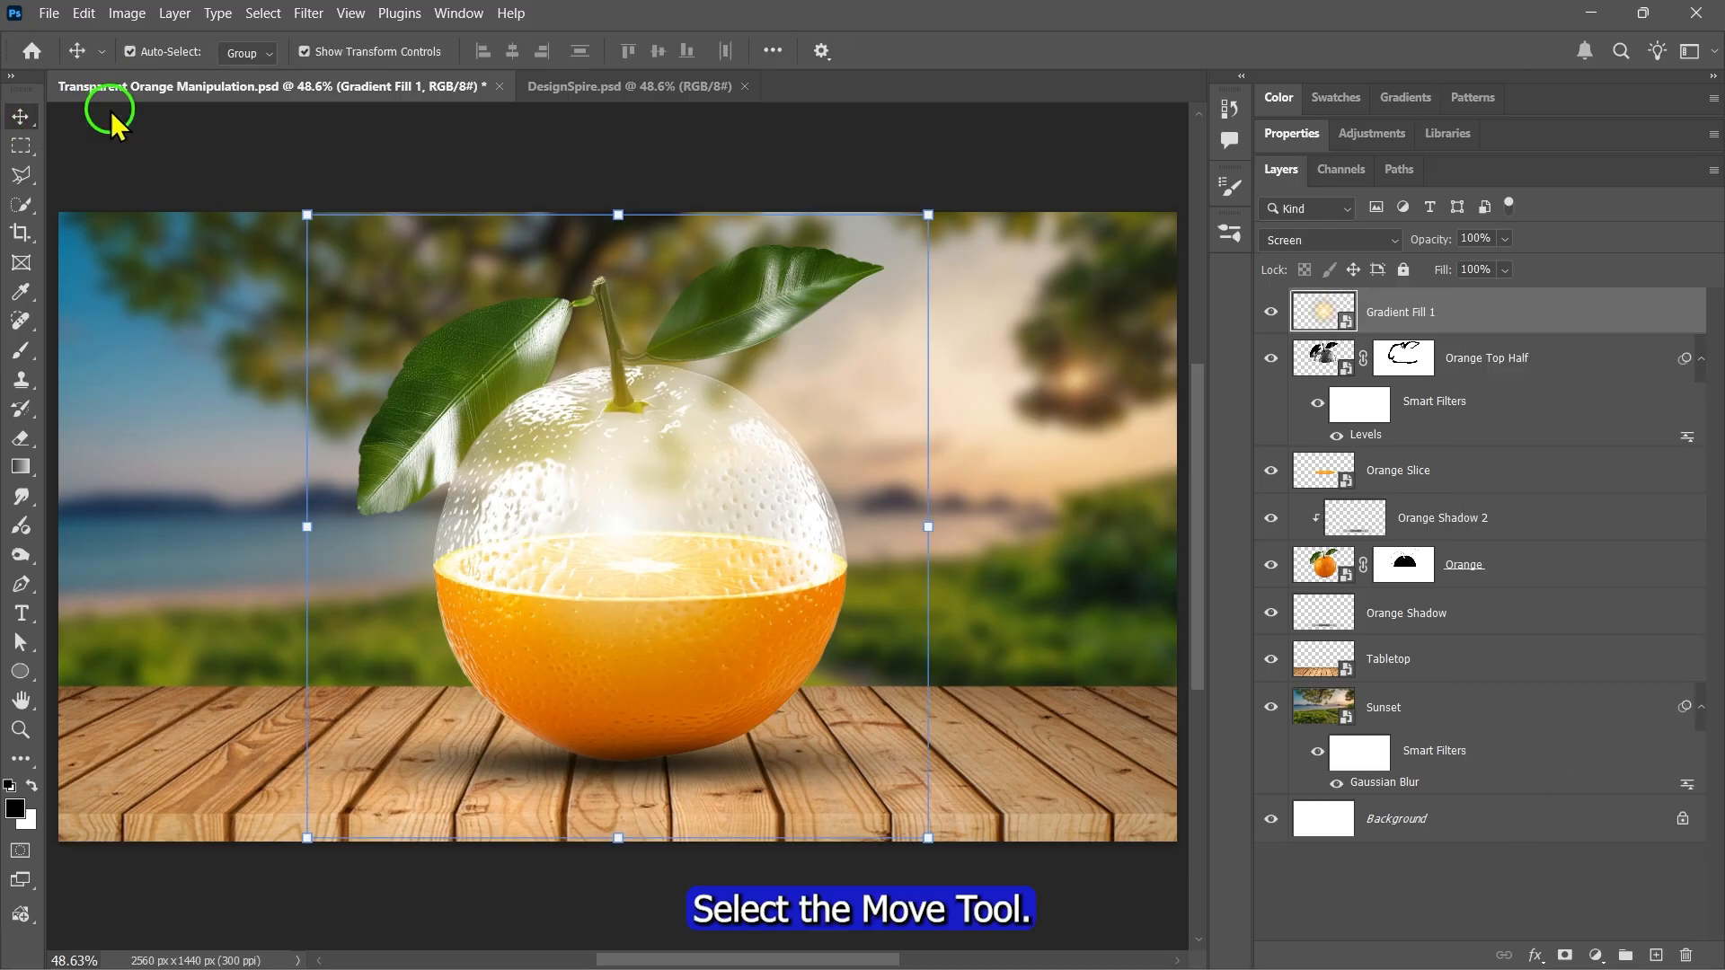
{"action": "left_click", "coordinate": [166, 233]}
{"action": "left_click_drag", "start_coordinate": [604, 473], "coordinate": [1036, 381]}
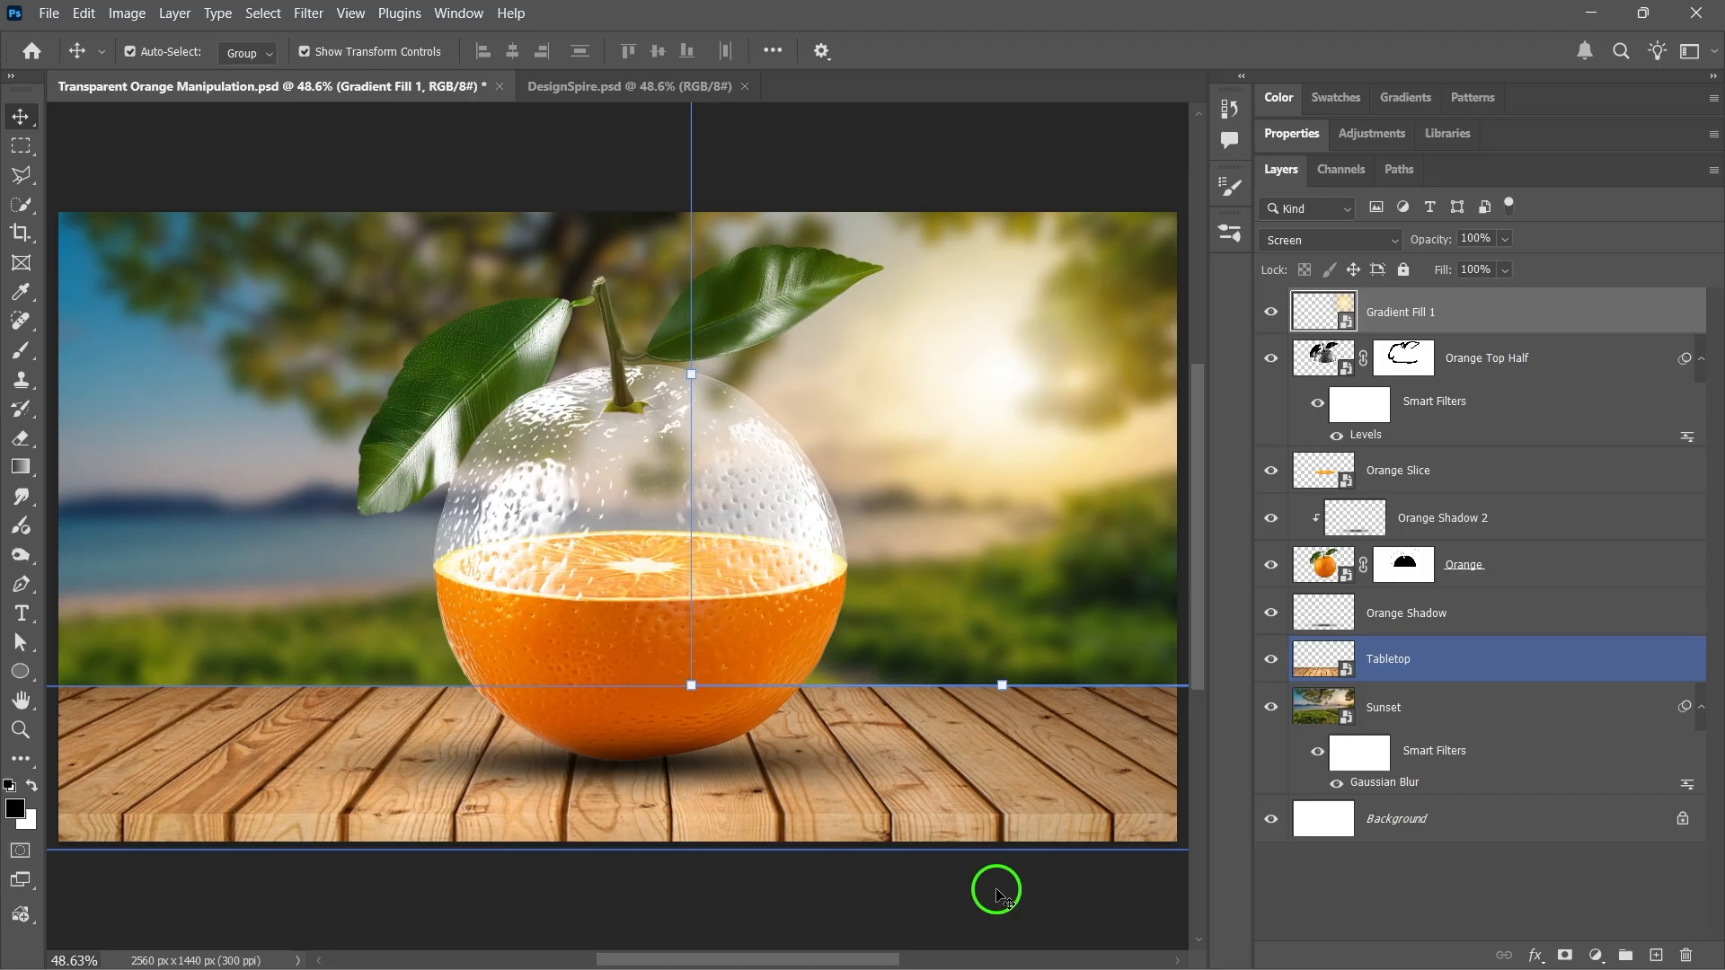
{"action": "left_click", "coordinate": [1369, 907]}
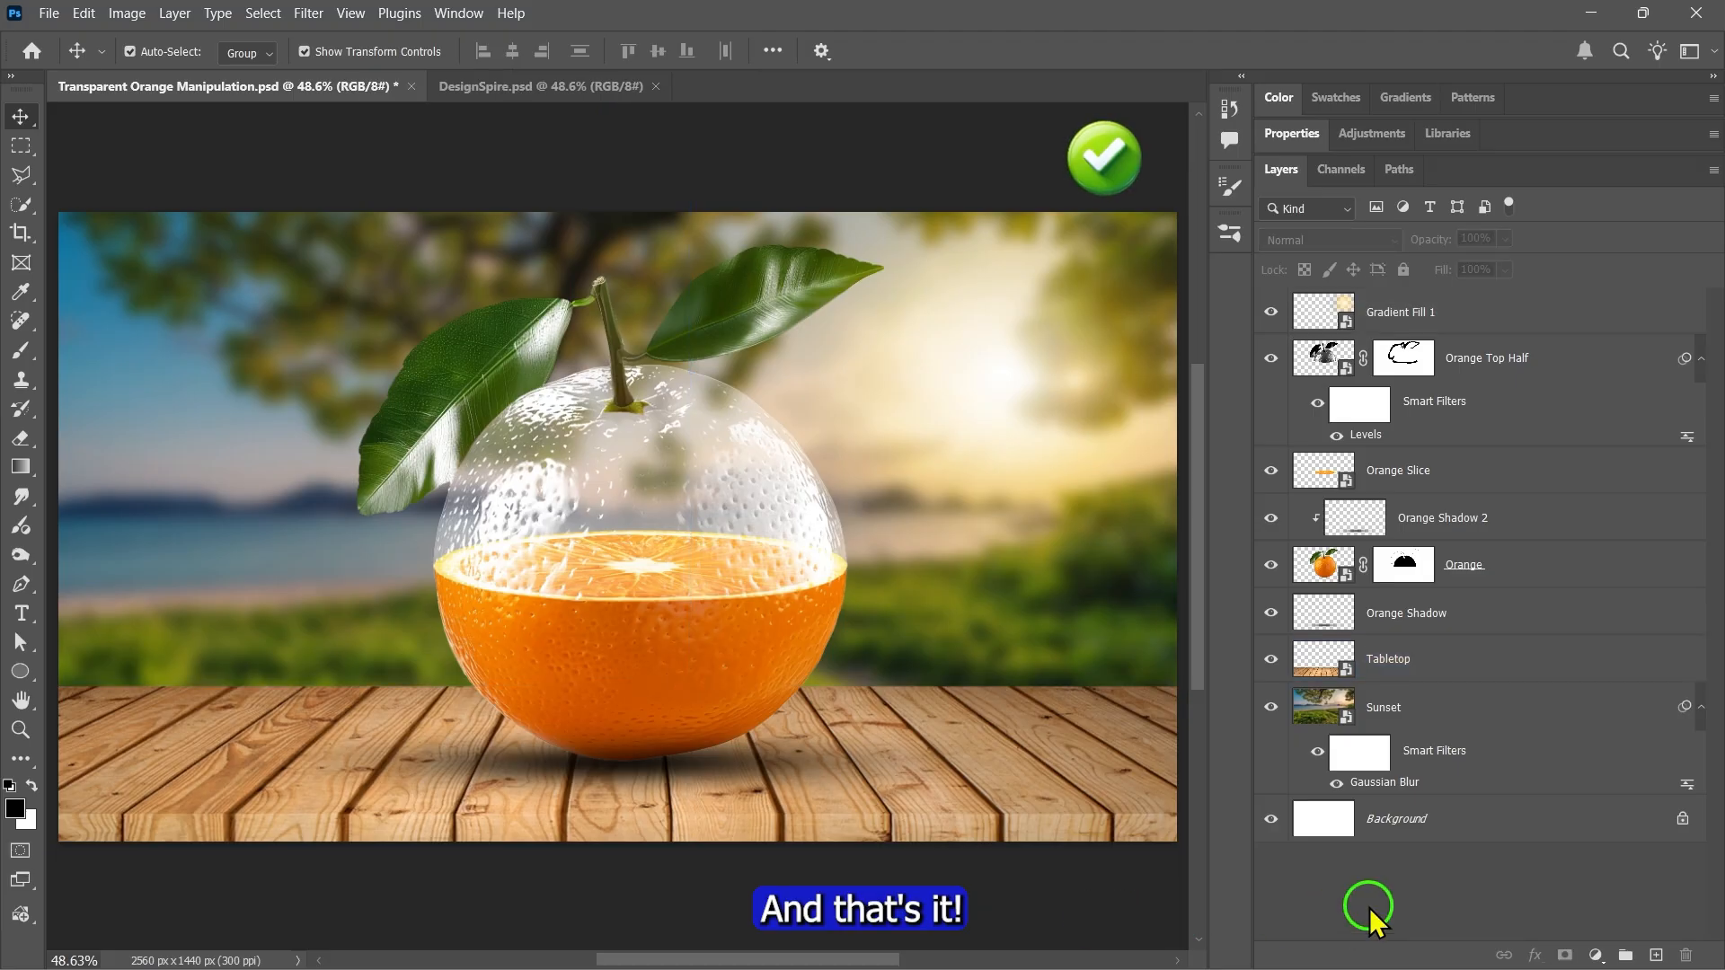